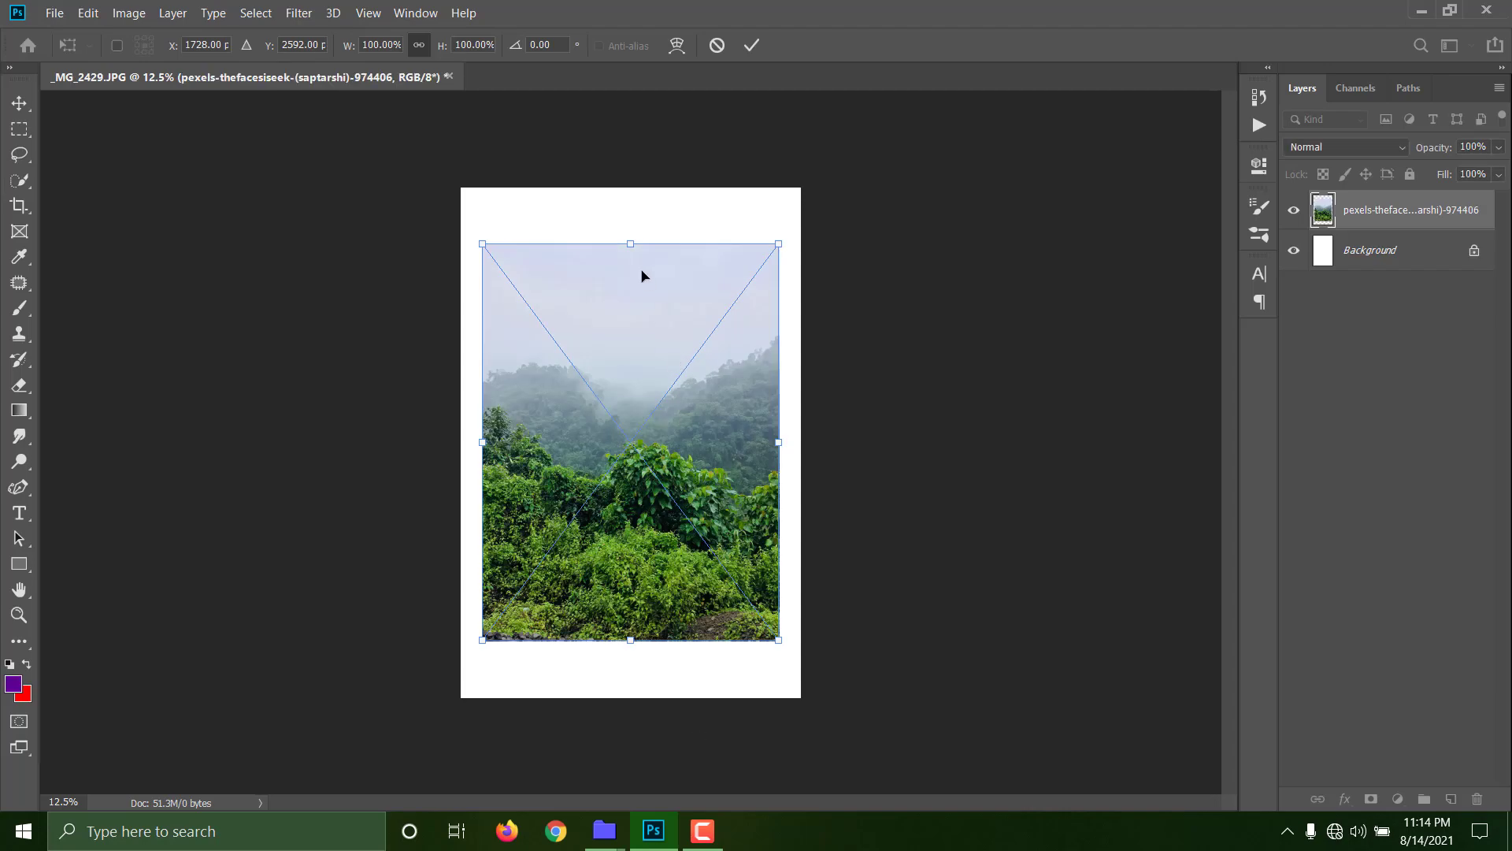
Enlarge the placed misty forest photo proportionally to about 217% so it fills the canvas from its upper edge down.
{"action": "left_click_drag", "start_coordinate": [626, 245], "coordinate": [630, 187]}
{"action": "left_click_drag", "start_coordinate": [629, 661], "coordinate": [631, 807]}
{"action": "key", "text": "ctrl+minus"}
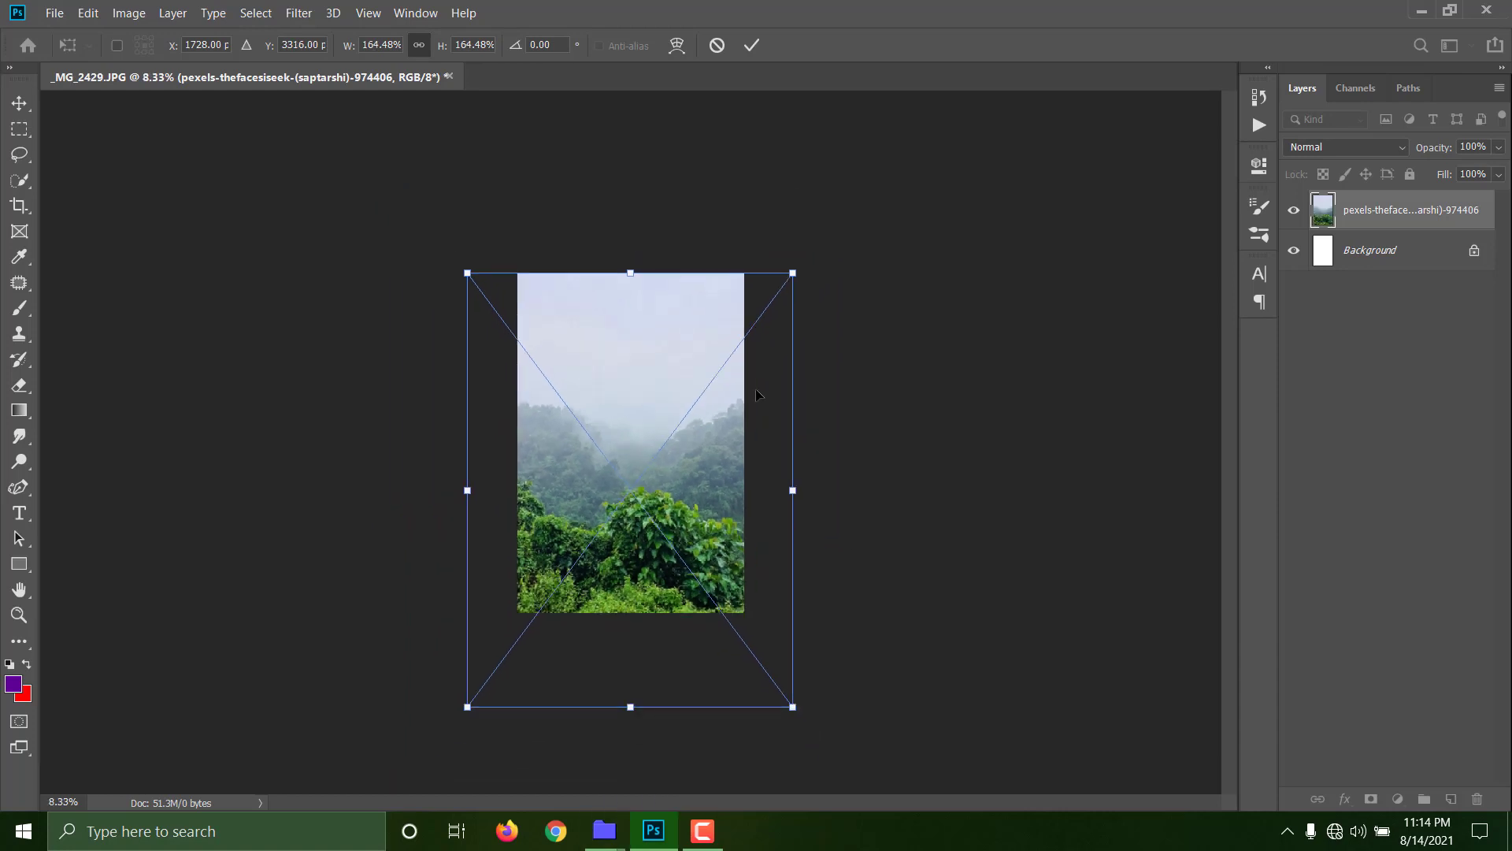
{"action": "left_click_drag", "start_coordinate": [629, 708], "coordinate": [631, 795]}
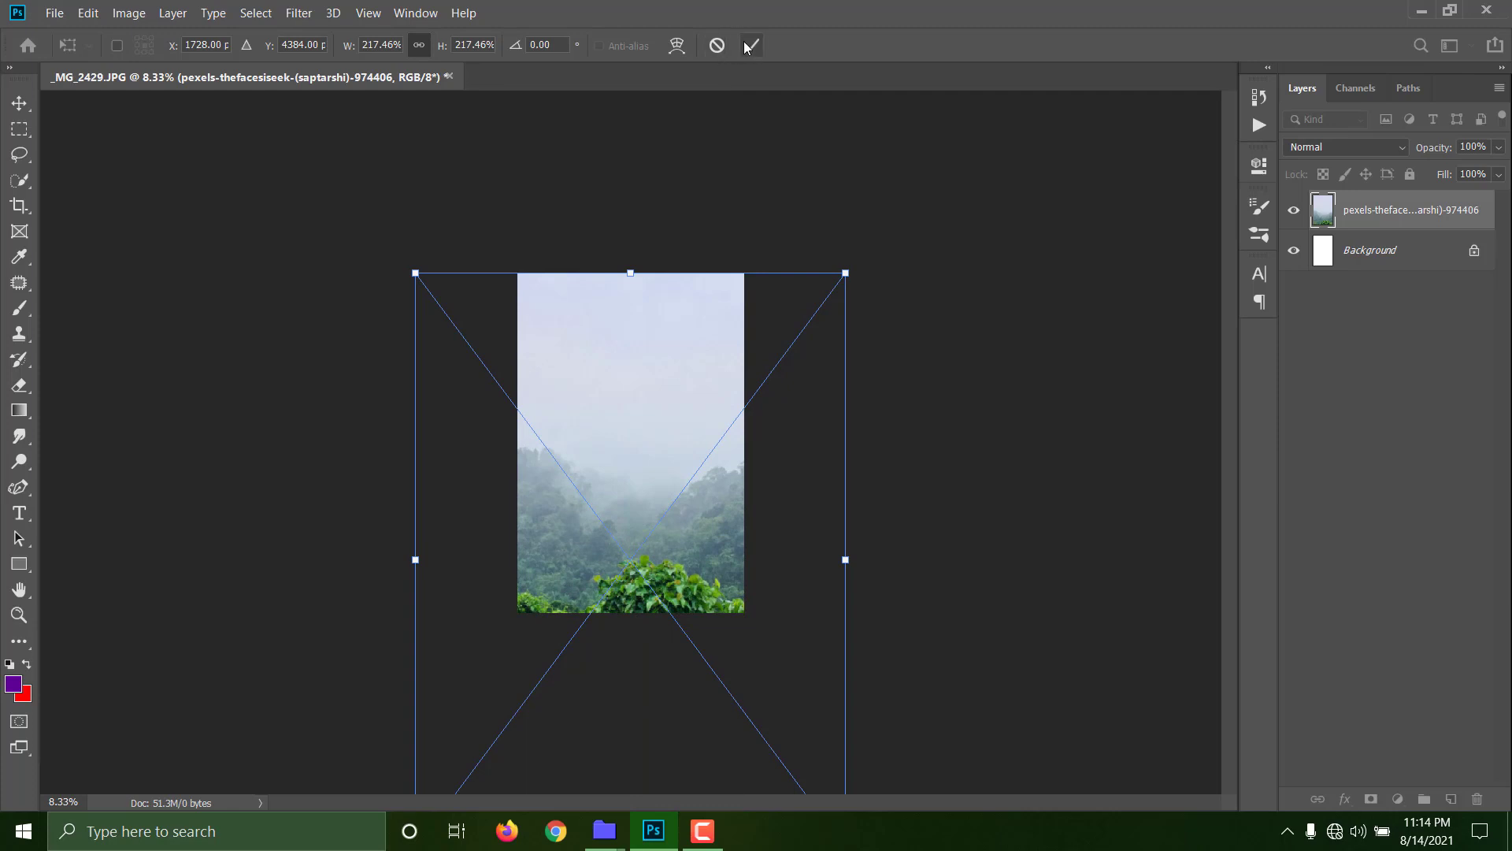
{"action": "key", "text": "Return"}
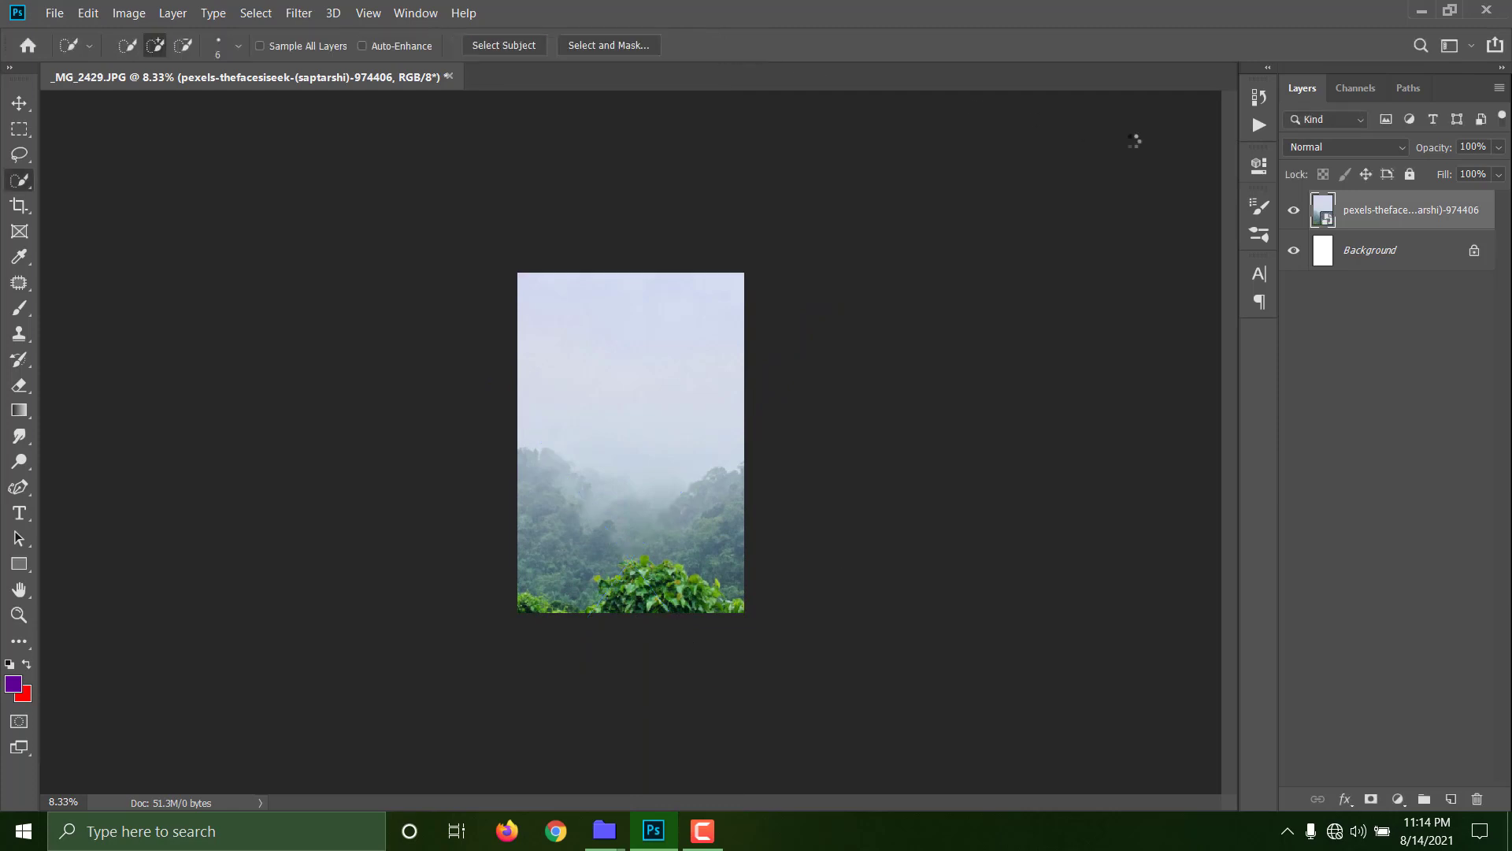
Rasterize the forest photo layer and crop to the canvas bounds with Delete Cropped Pixels on.
{"action": "key", "text": "ctrl+plus"}
{"action": "key", "text": "ctrl+plus"}
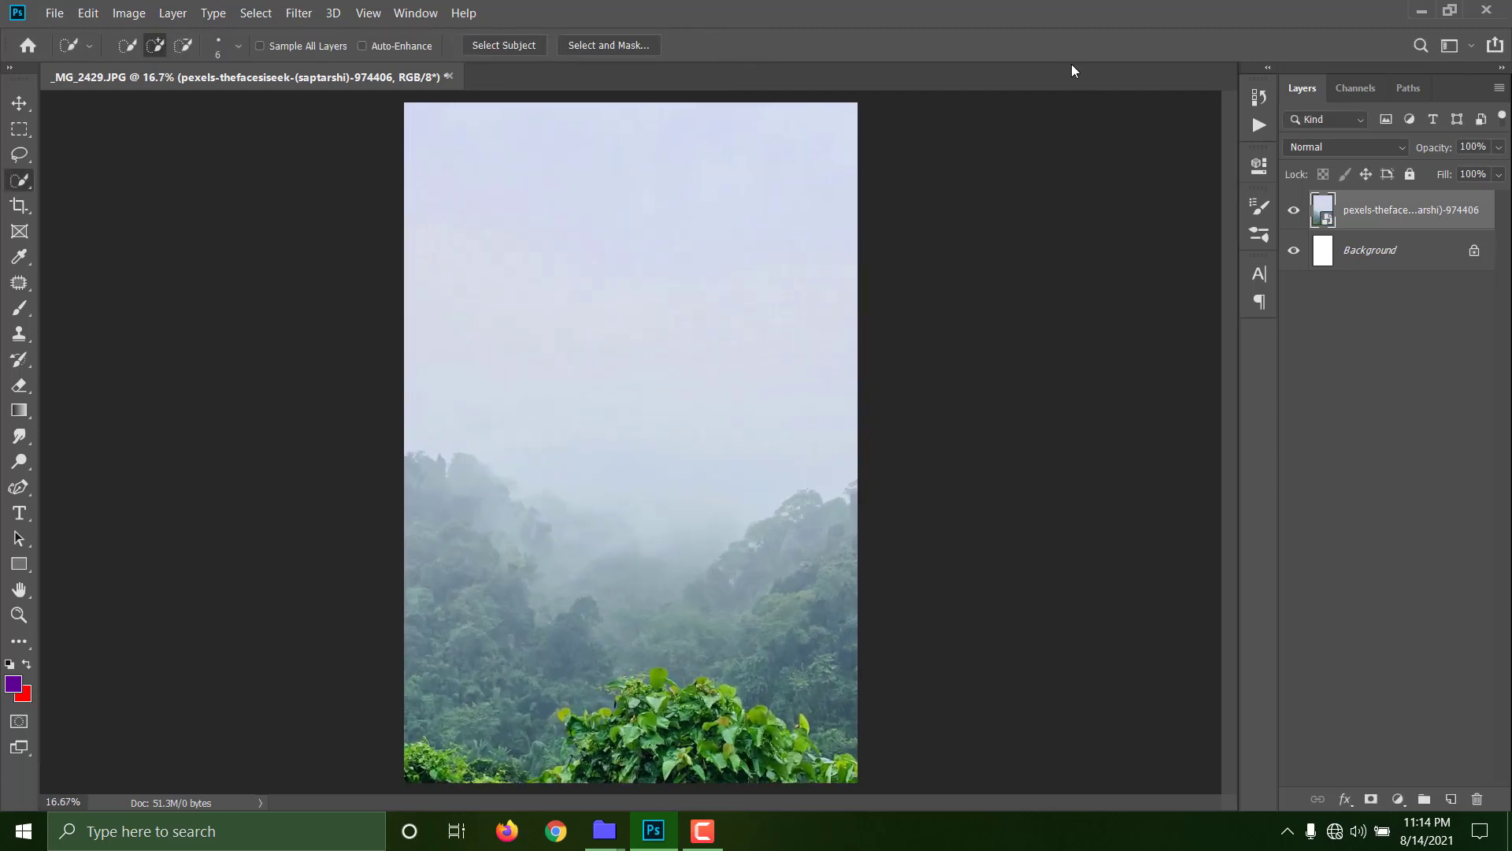
{"action": "right_click", "coordinate": [1366, 225]}
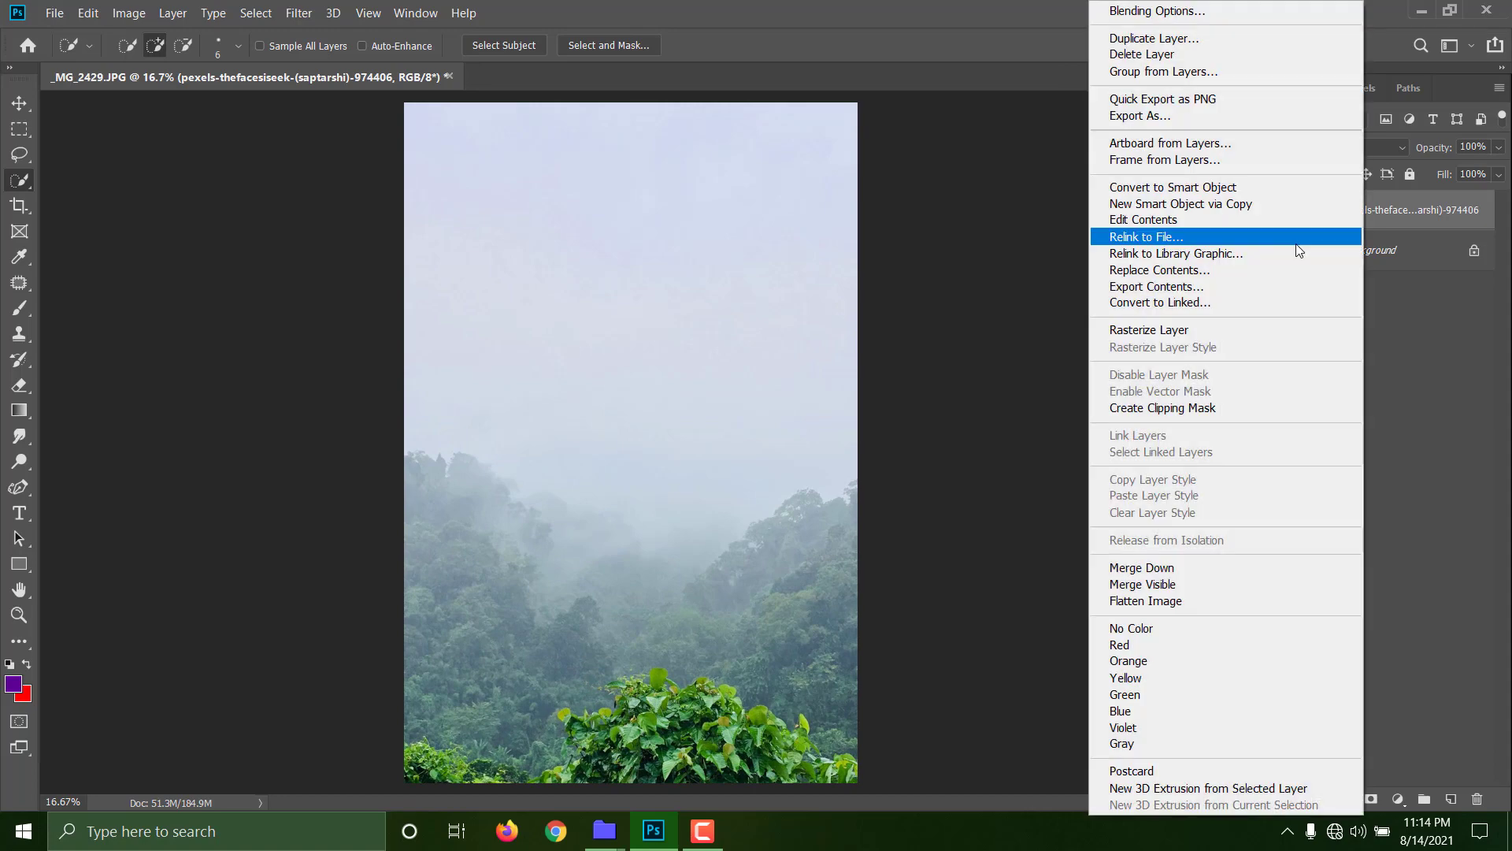
{"action": "left_click", "coordinate": [1142, 330]}
{"action": "left_click", "coordinate": [27, 207]}
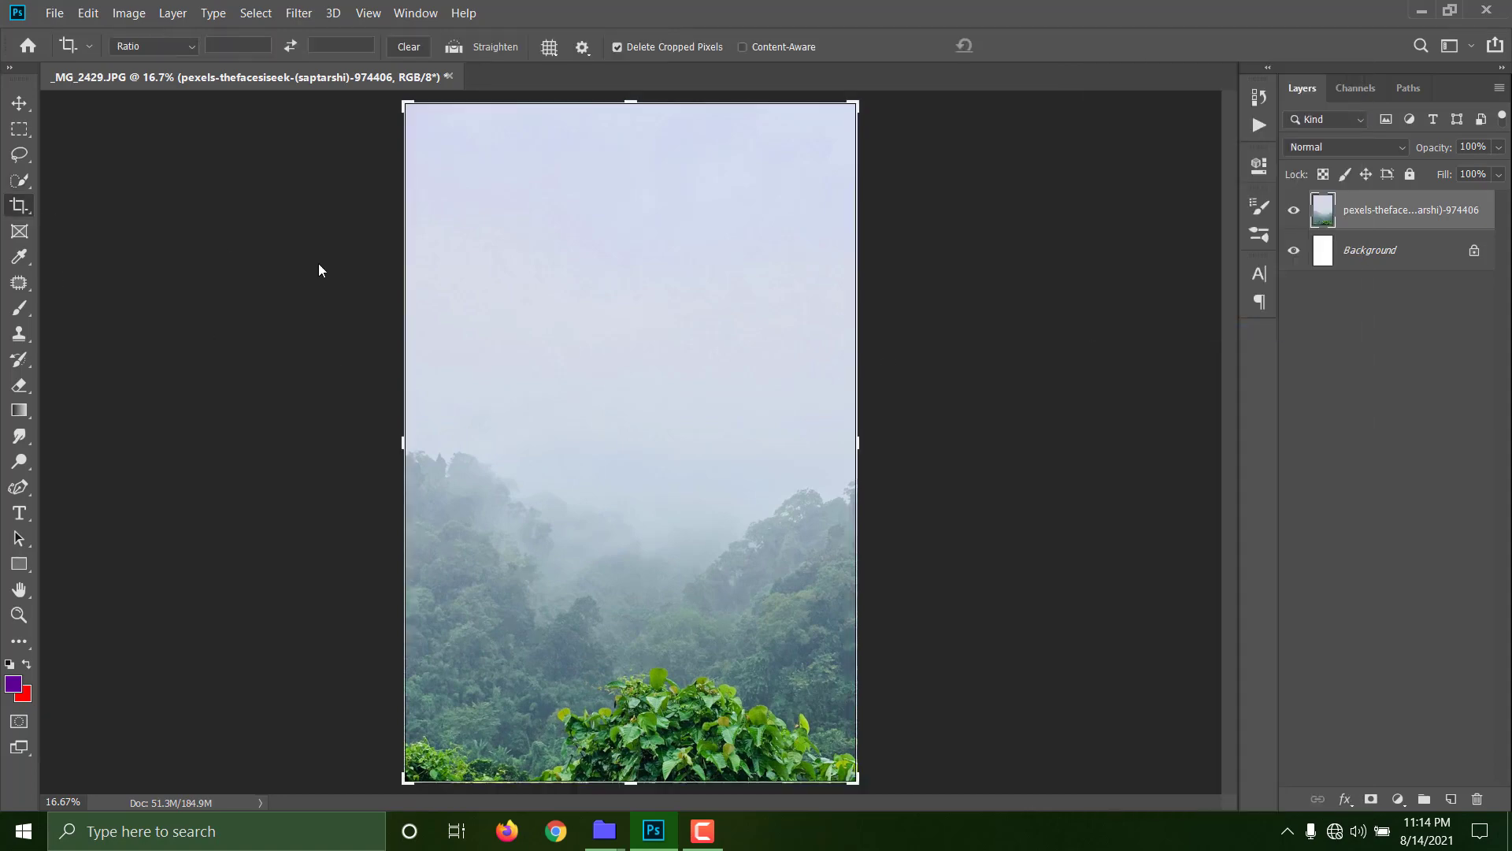
{"action": "left_click", "coordinate": [605, 331]}
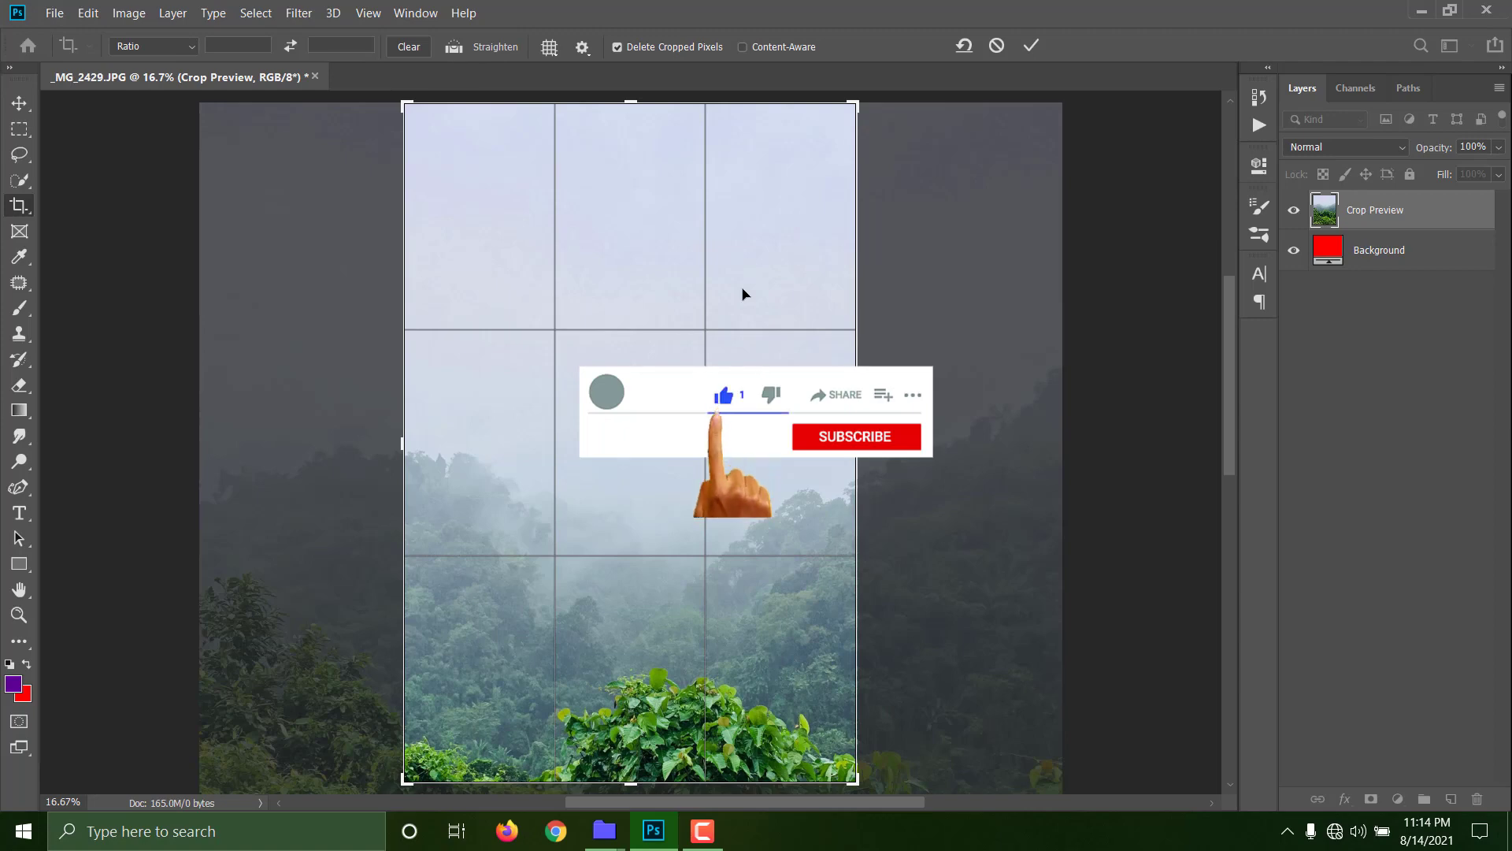
{"action": "left_click", "coordinate": [1041, 44]}
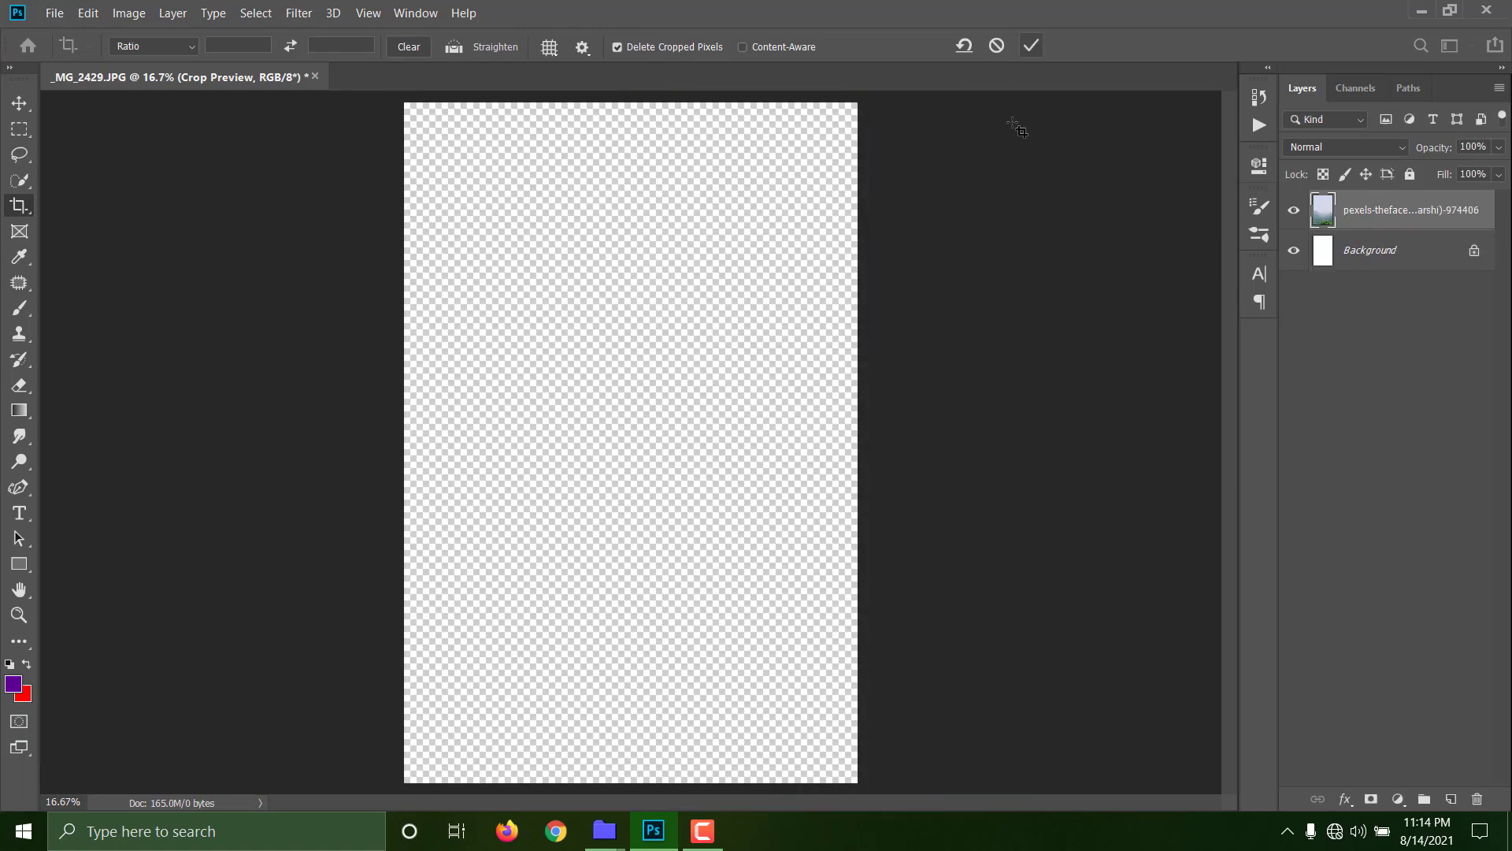
Place the Rock image above the forest photo and enlarge it to 380% so it covers the canvas.
{"action": "key", "text": "ctrl+minus"}
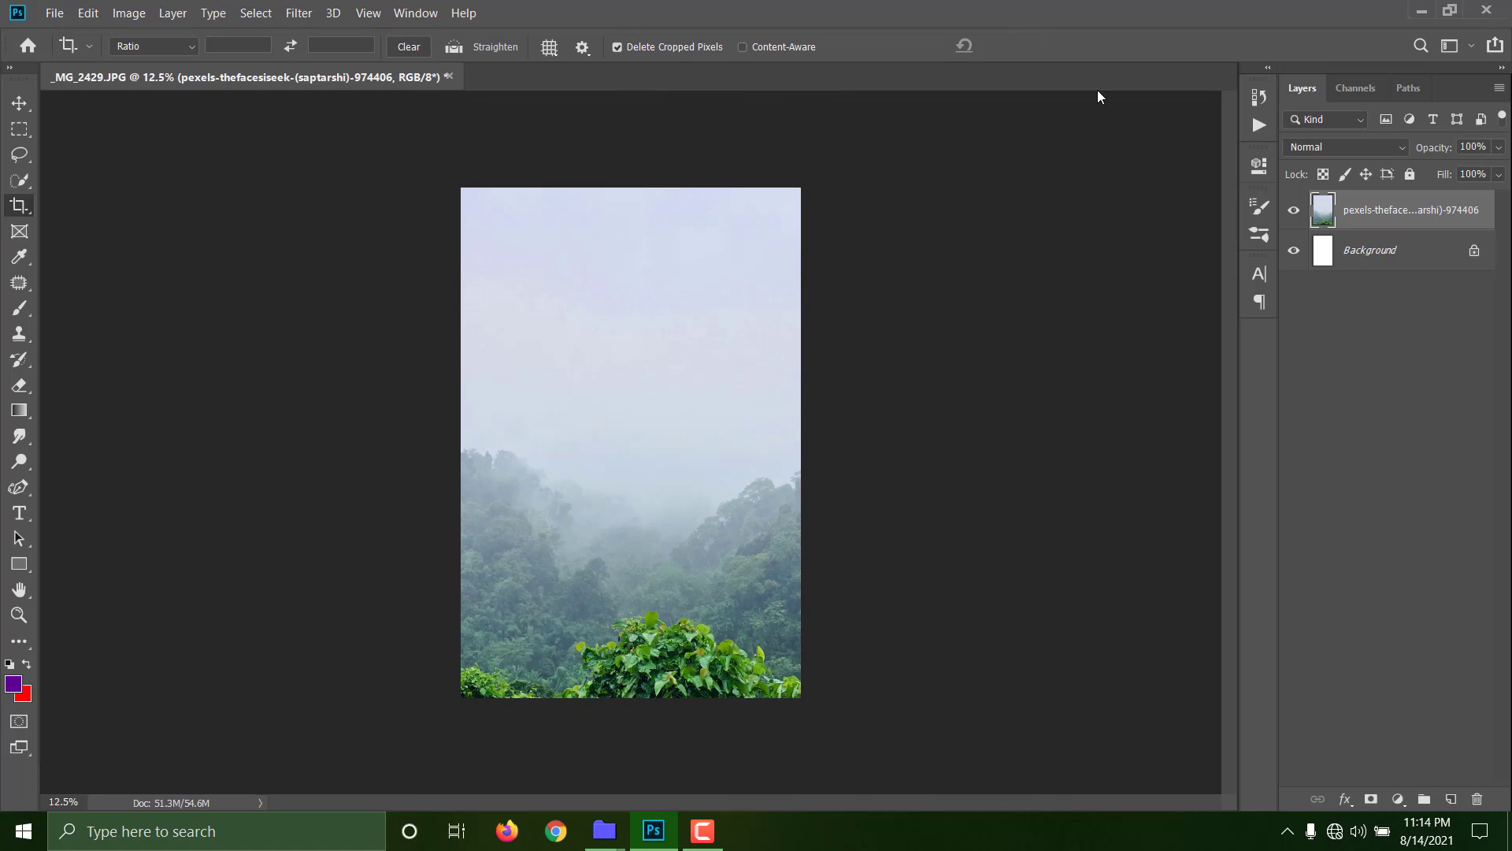
{"action": "left_click_drag", "start_coordinate": [654, 830], "coordinate": [732, 833]}
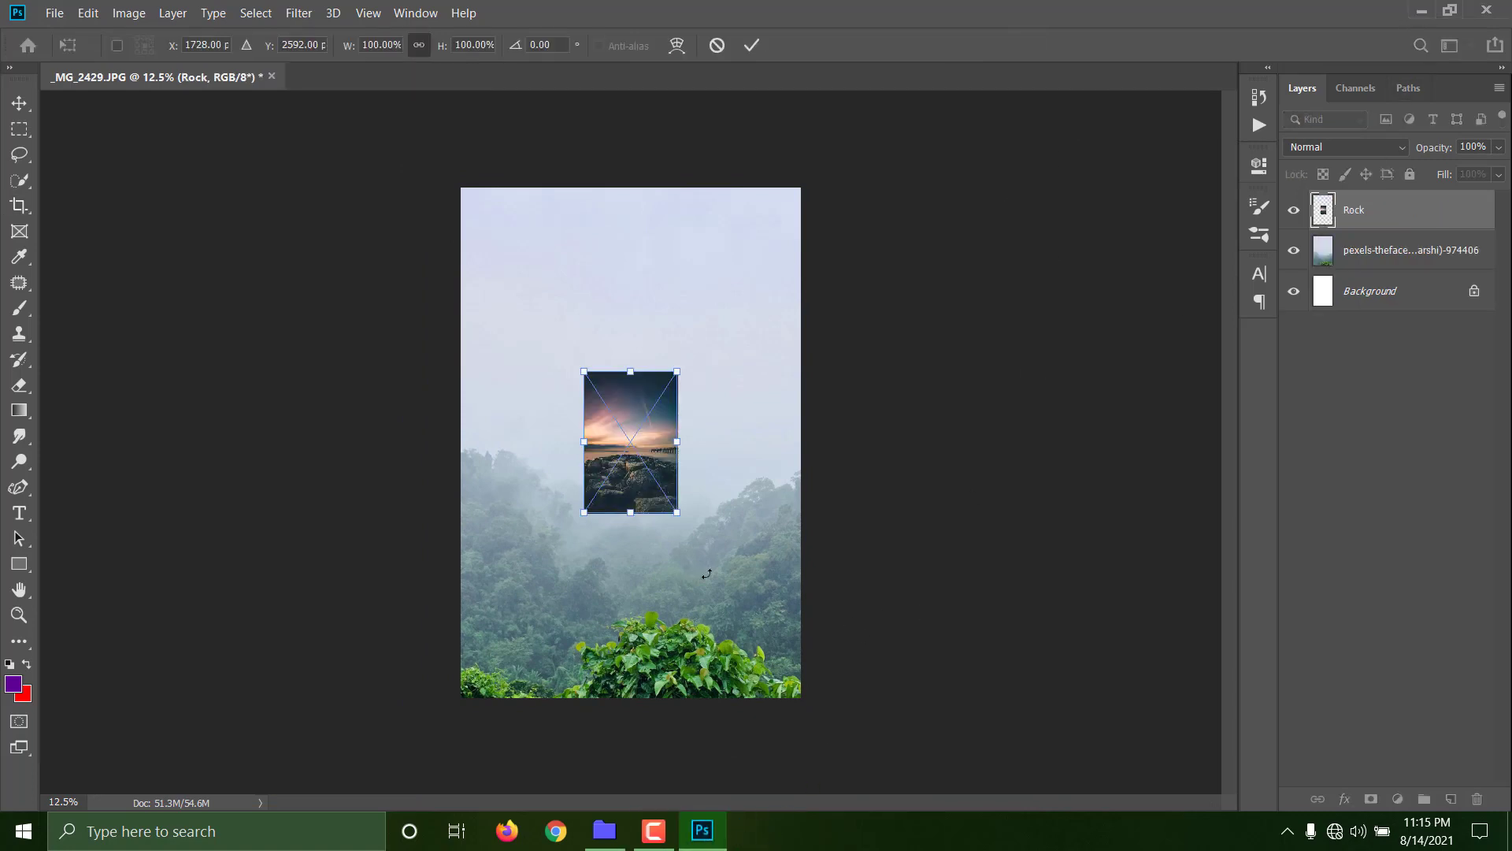
{"action": "left_click_drag", "start_coordinate": [632, 516], "coordinate": [631, 696]}
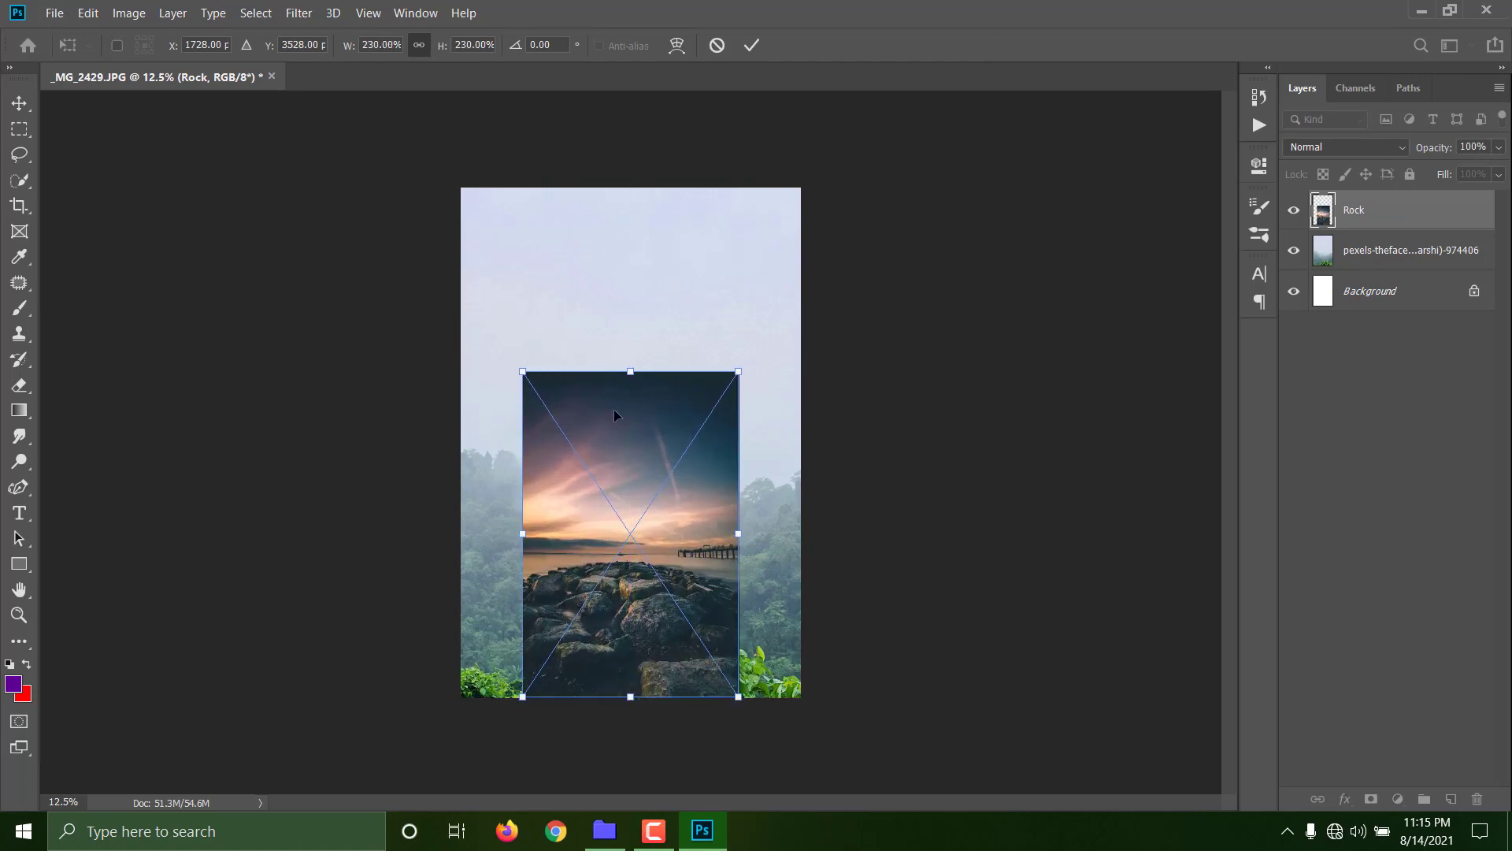
{"action": "left_click_drag", "start_coordinate": [632, 364], "coordinate": [631, 158]}
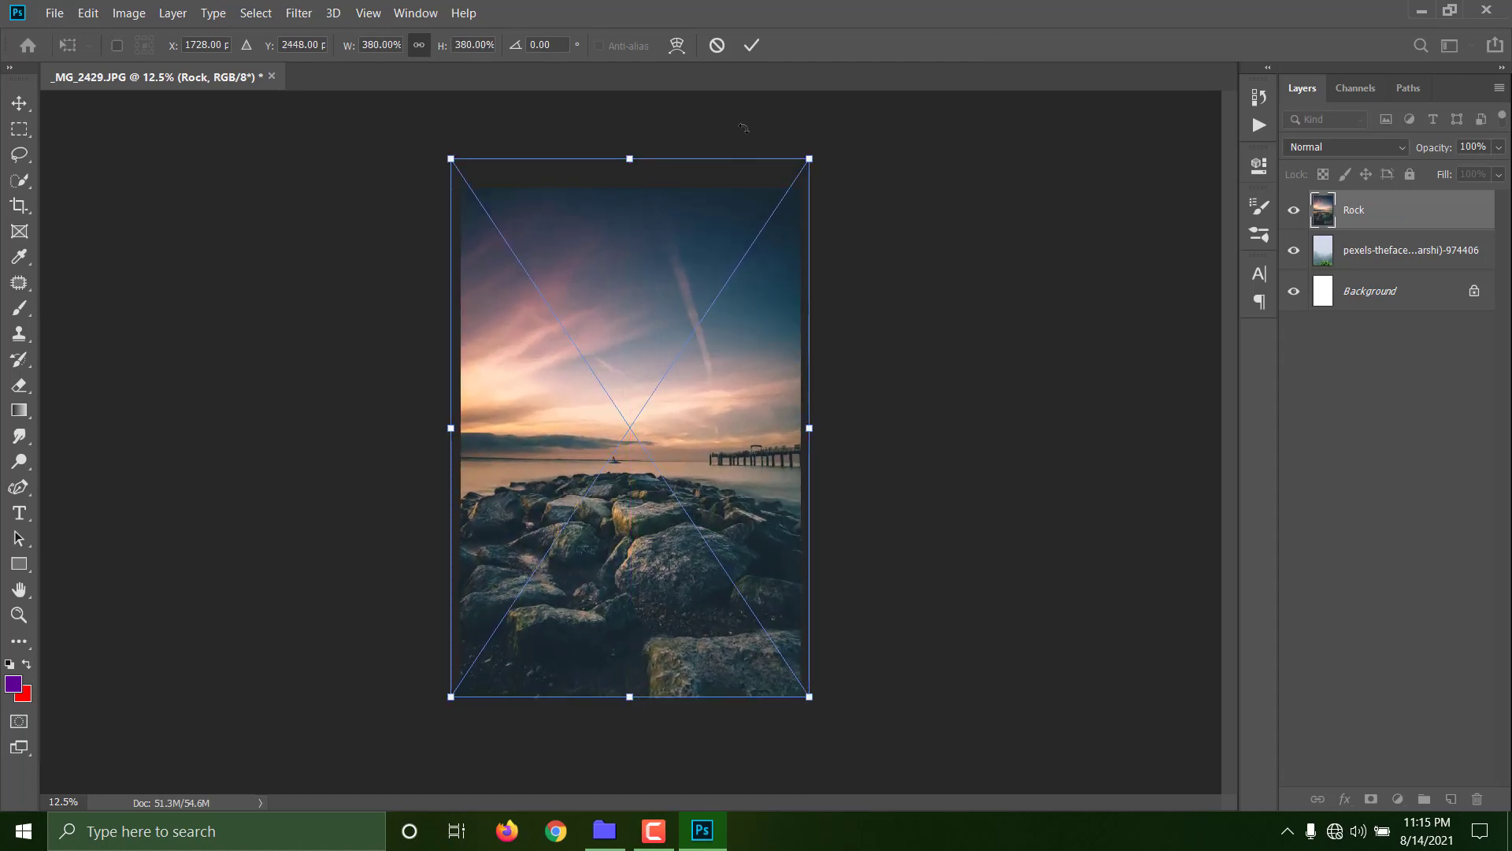
{"action": "left_click", "coordinate": [754, 47]}
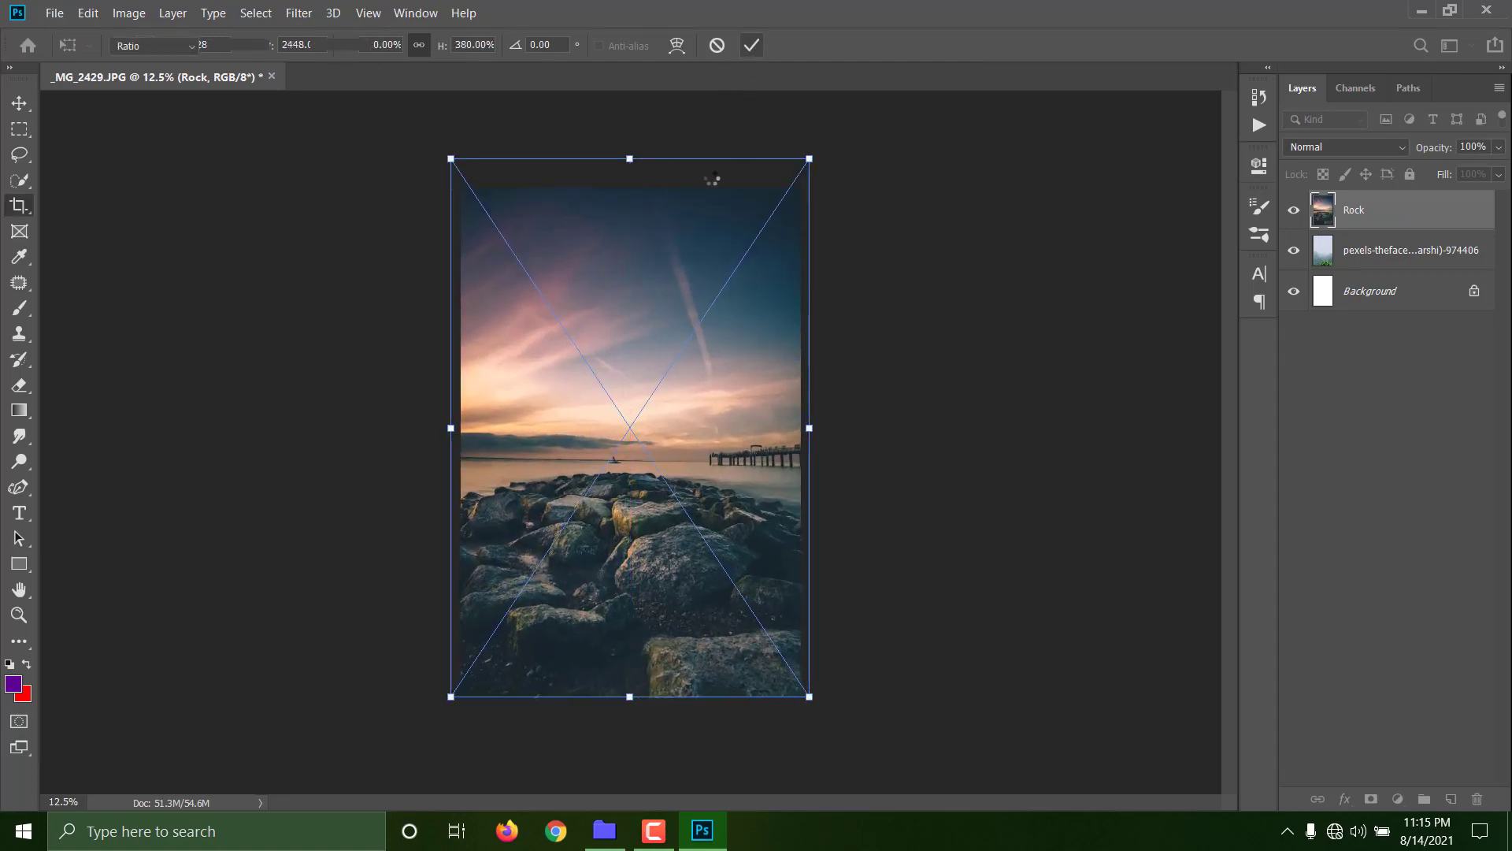
Select the foreground rocks in the Rock image with the Quick Selection tool.
{"action": "left_click", "coordinate": [19, 179]}
{"action": "mouse_move", "coordinate": [658, 558]}
{"action": "left_mouse_down"}
{"action": "mouse_move", "coordinate": [745, 558]}
{"action": "mouse_move", "coordinate": [851, 587]}
{"action": "left_mouse_up"}
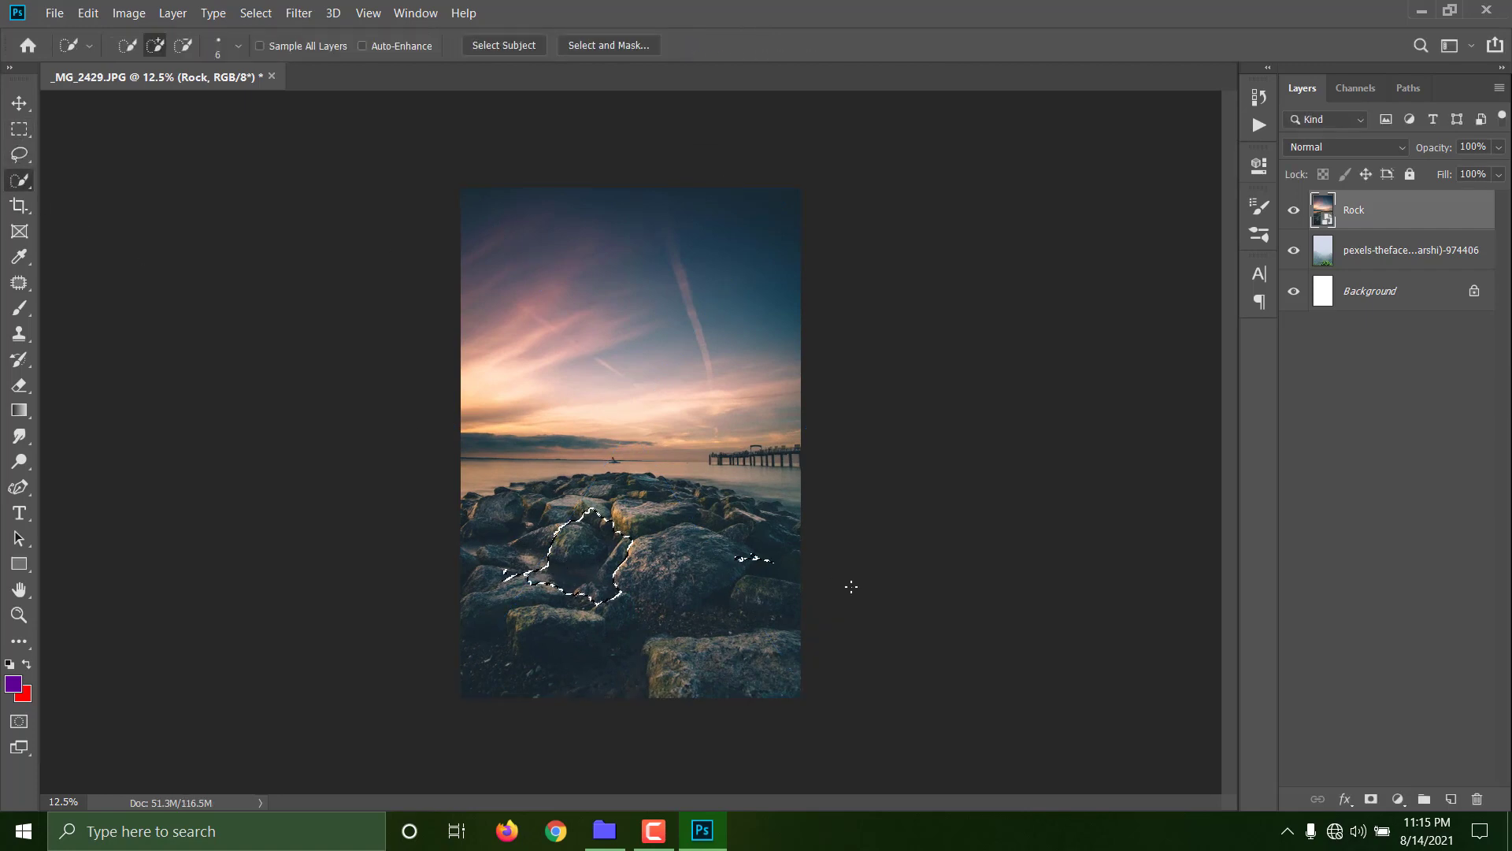
{"action": "left_click_drag", "start_coordinate": [761, 556], "coordinate": [546, 537]}
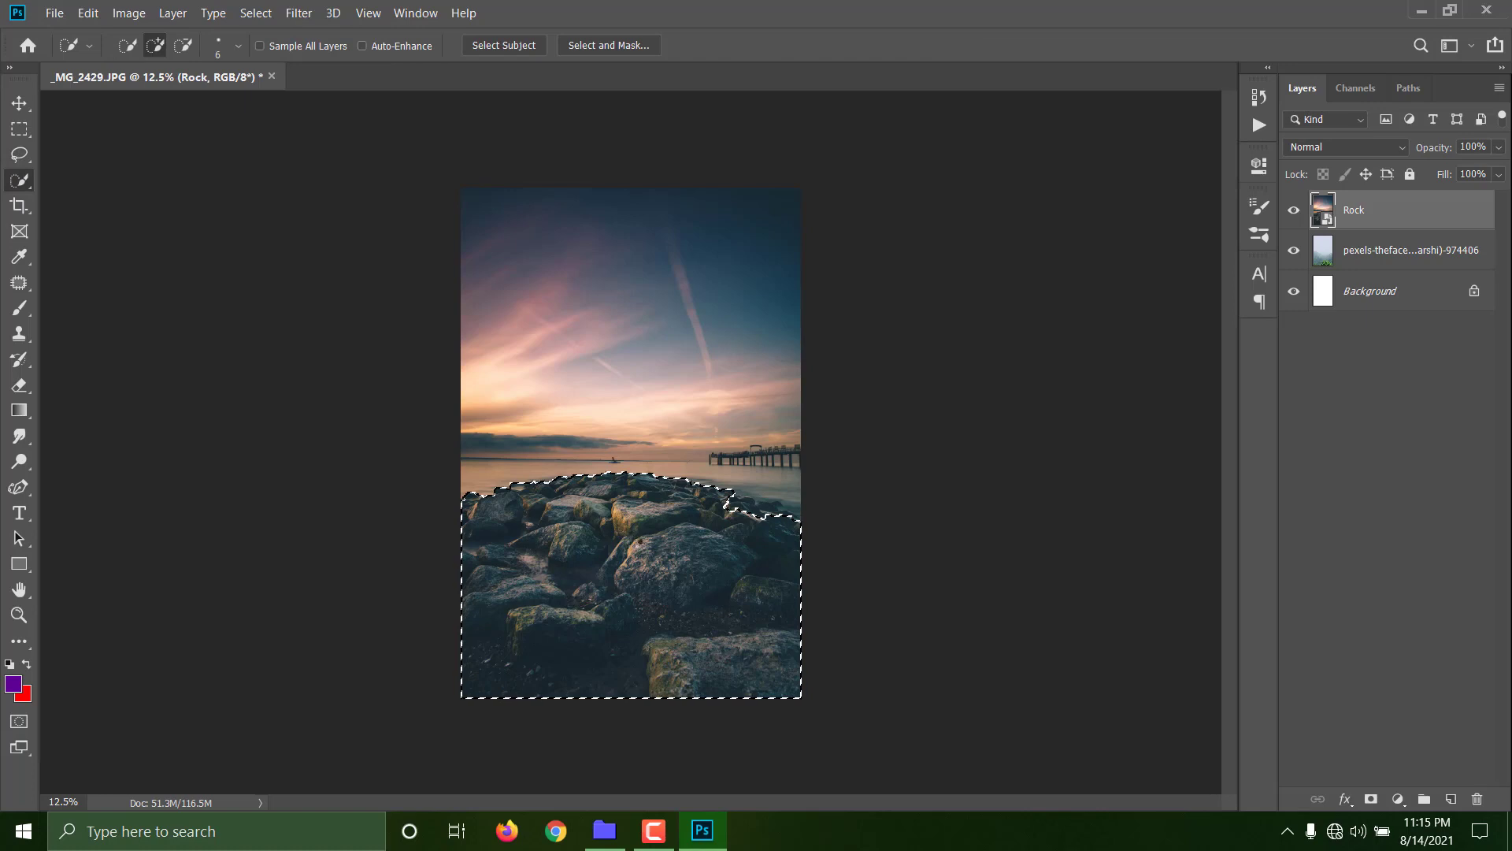
Enlarge the Quick Selection brush to 500 and extend the selection over the rocks along the right-hand shoreline.
{"action": "key", "text": "ctrl+plus"}
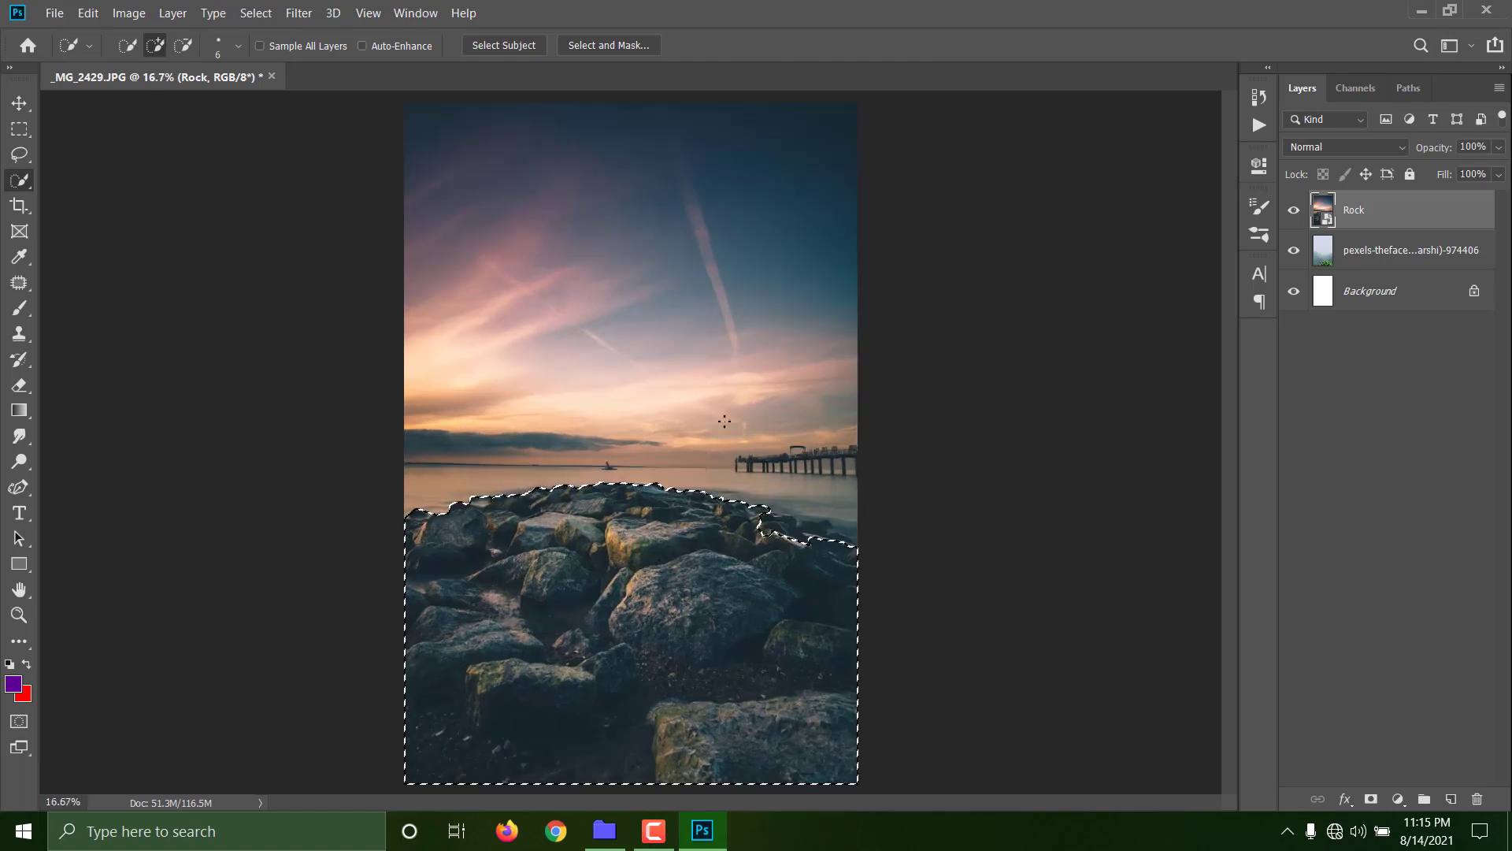
{"action": "key", "text": "]"}
{"action": "key", "text": "]"}
{"action": "key", "text": "]"}
{"action": "key", "text": "]"}
{"action": "key", "text": "]"}
{"action": "key", "text": "]"}
{"action": "key", "text": "]"}
{"action": "key", "text": "]"}
{"action": "key", "text": "]"}
{"action": "key", "text": "]"}
{"action": "key", "text": "]"}
{"action": "key", "text": "]"}
{"action": "key", "text": "]"}
{"action": "key", "text": "]"}
{"action": "key", "text": "]"}
{"action": "key", "text": "]"}
{"action": "key", "text": "]"}
{"action": "key", "text": "]"}
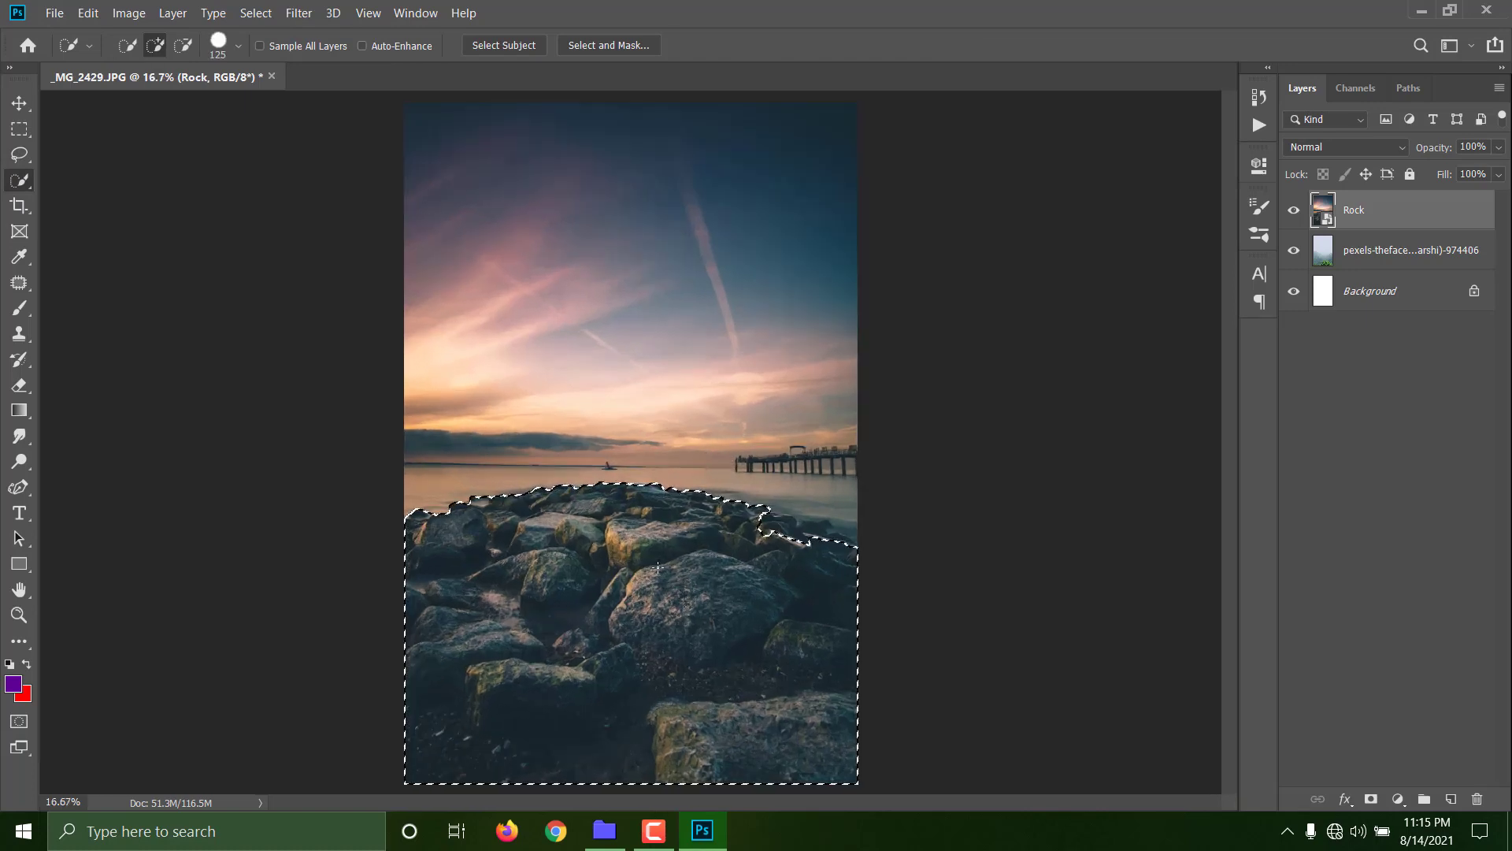
{"action": "key", "text": "]"}
{"action": "key", "text": "]"}
{"action": "key", "text": "]"}
{"action": "key", "text": "]"}
{"action": "key", "text": "]"}
{"action": "key", "text": "]"}
{"action": "key", "text": "]"}
{"action": "left_click", "coordinate": [771, 560]}
Reduce the Quick Selection brush to 150 and subtract the water and outlying stones along the rocks' upper outline.
{"action": "key", "text": "ctrl+plus"}
{"action": "key", "text": "ctrl+plus"}
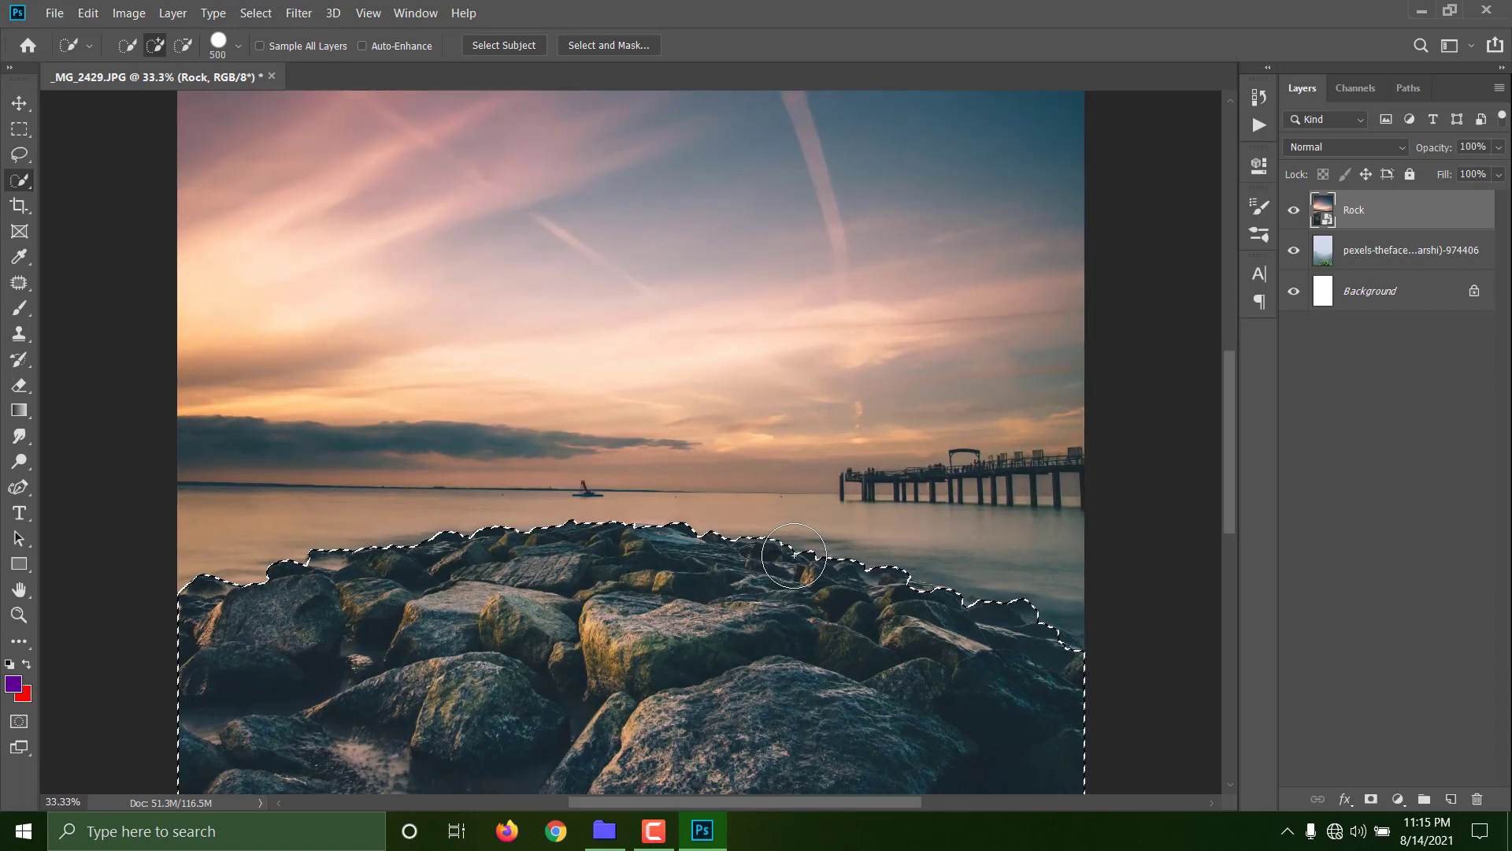
{"action": "scroll", "coordinate": [742, 507], "scroll_direction": "down", "scroll_amount": 2}
{"action": "key", "text": "bracketleft"}
{"action": "key", "text": "bracketleft"}
{"action": "key", "text": "bracketleft"}
{"action": "key", "text": "bracketleft"}
{"action": "key", "text": "bracketleft"}
{"action": "key", "text": "bracketleft"}
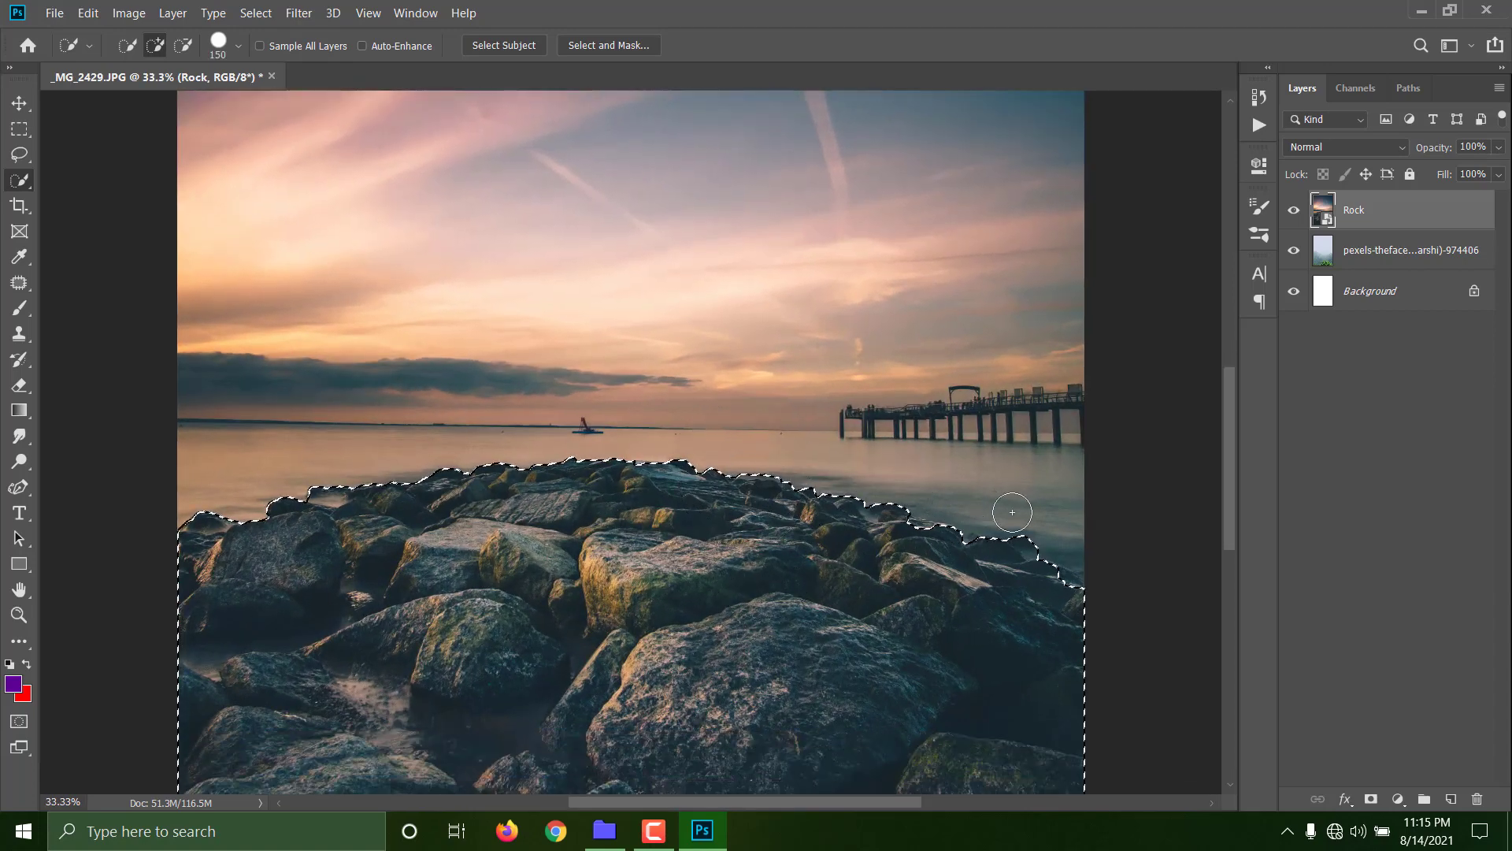
{"action": "left_click", "coordinate": [1038, 536], "text": "alt"}
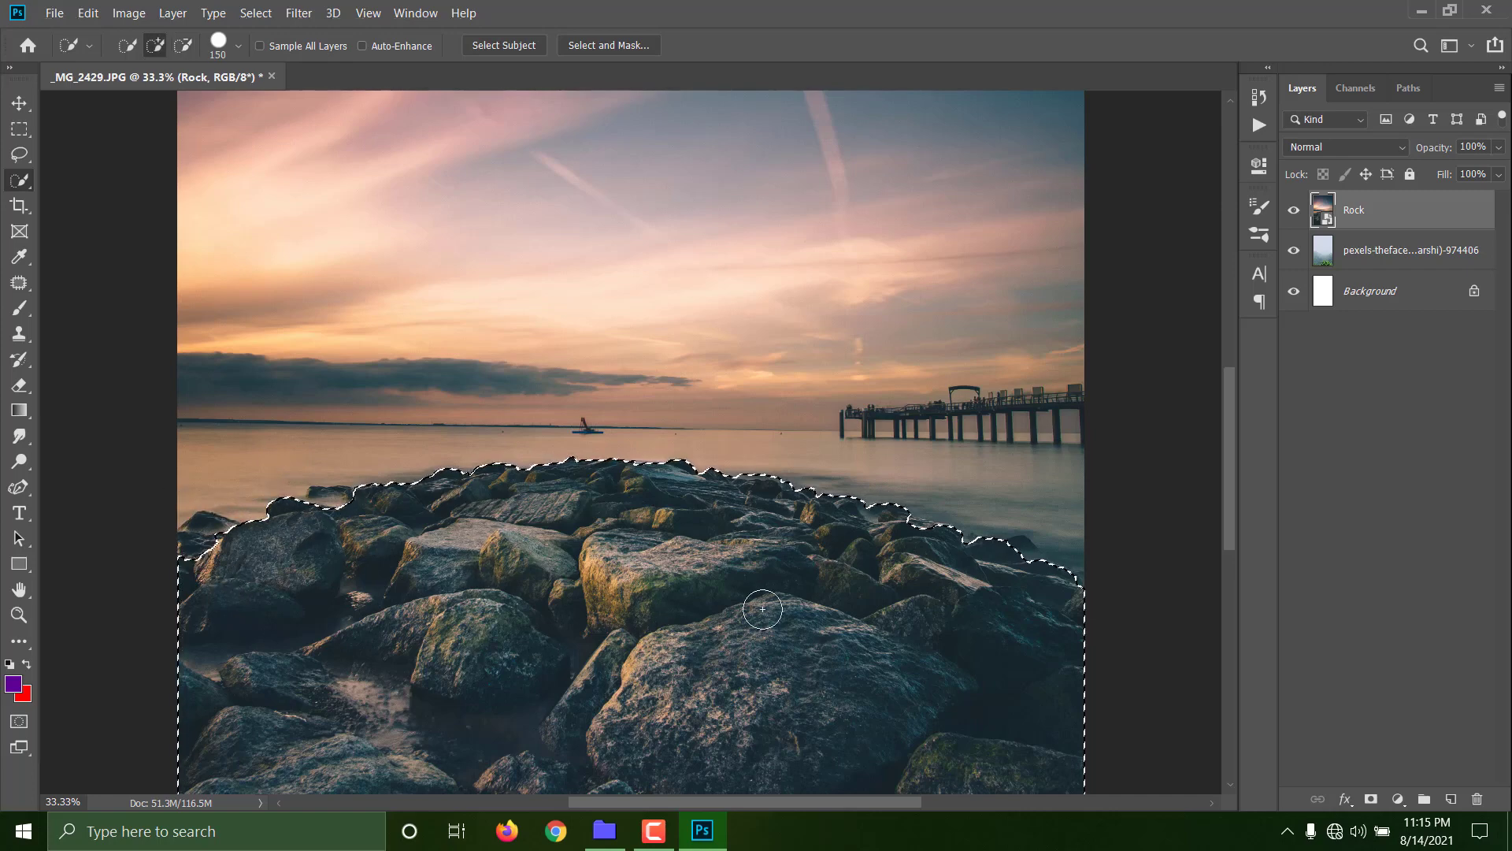
{"action": "key", "text": "alt"}
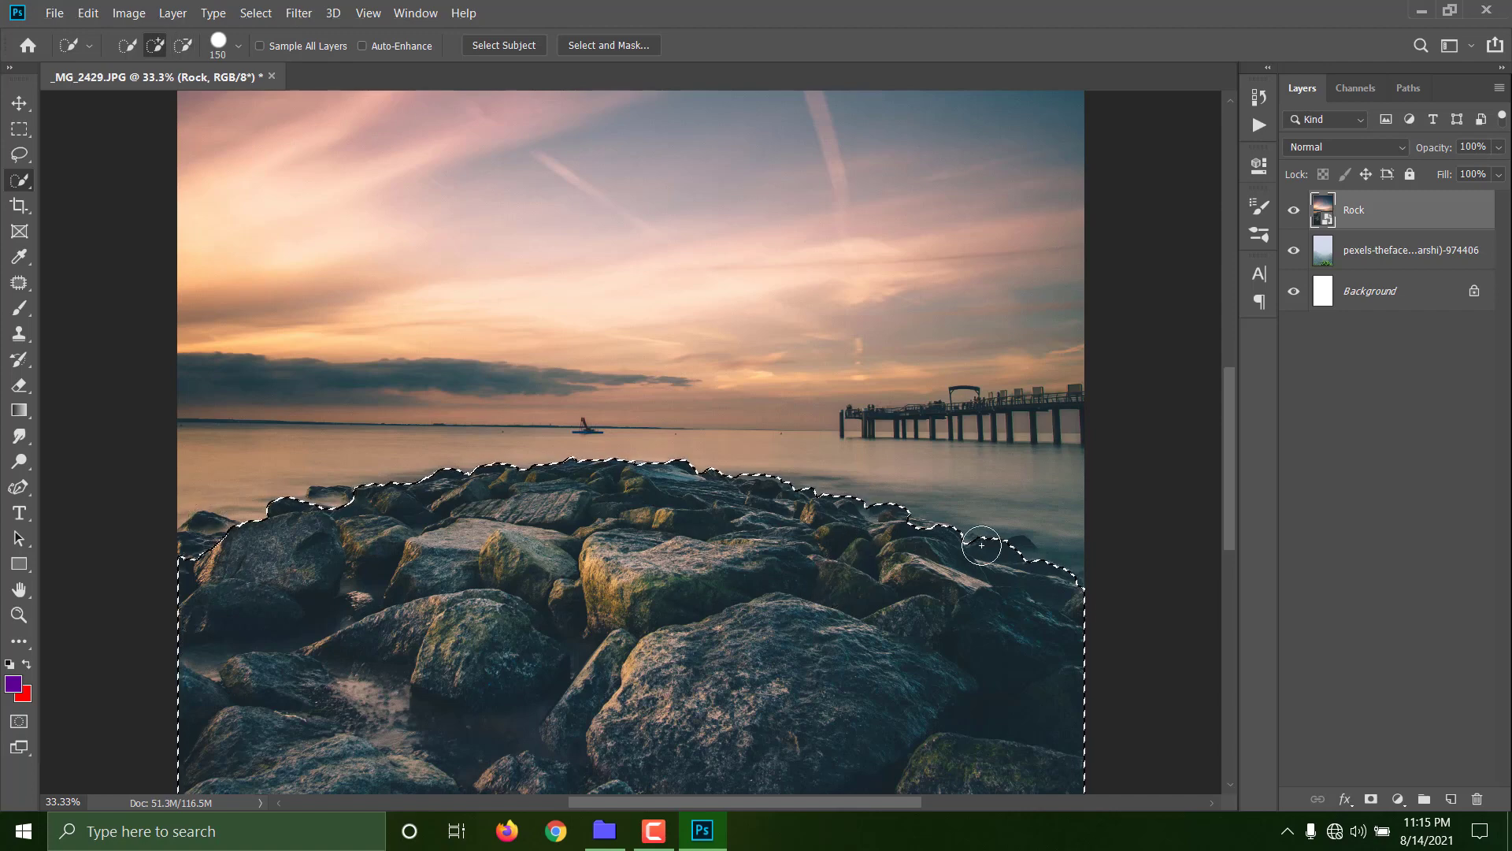
Mask the Rock layer to the selected rocks and bake the mask in by converting to a smart object and rasterizing.
{"action": "scroll", "coordinate": [981, 545], "scroll_direction": "down", "scroll_amount": 3}
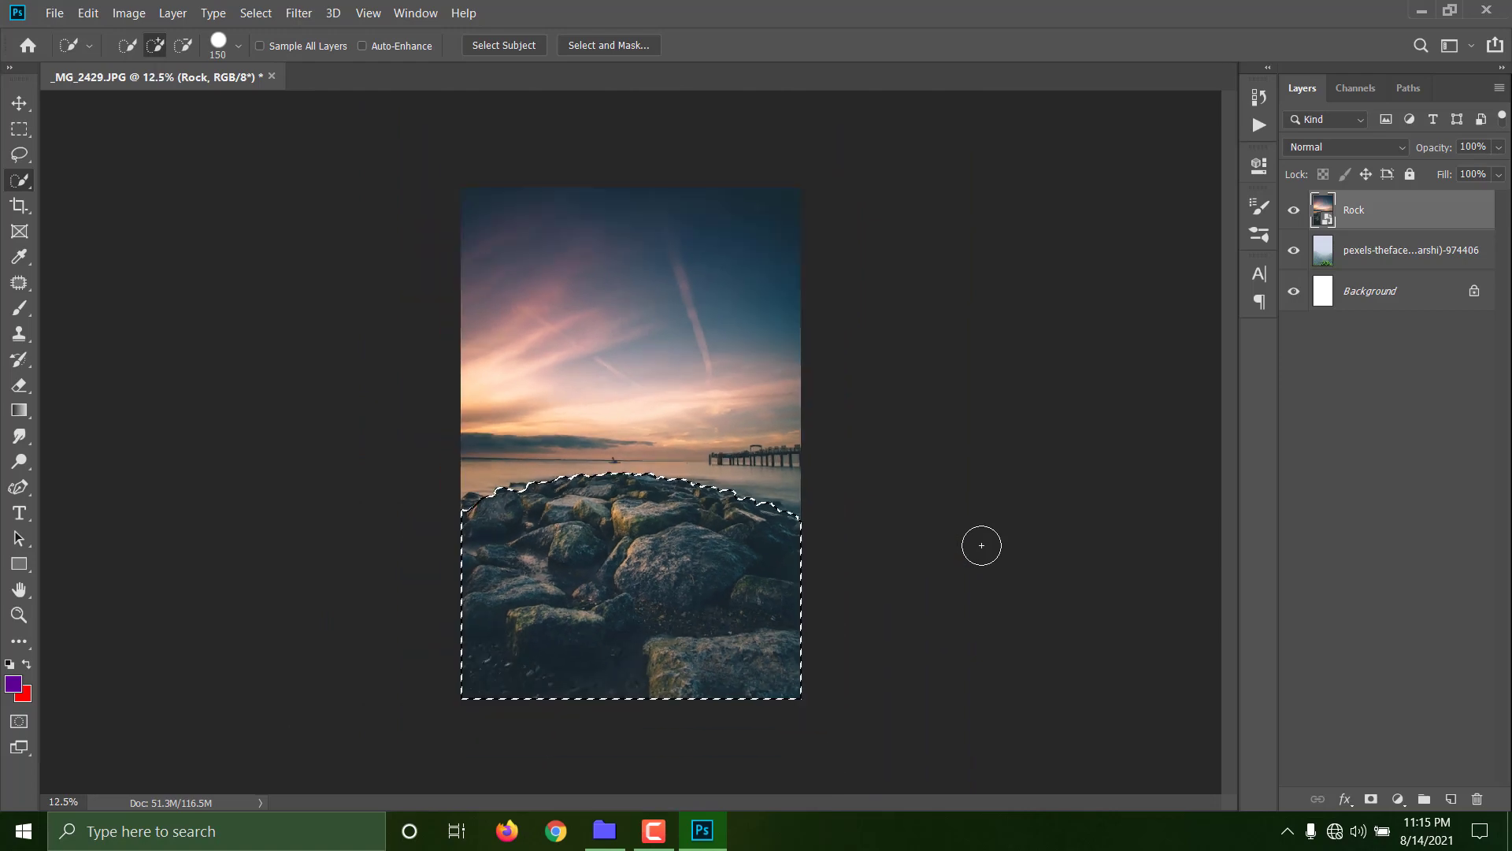
{"action": "left_click", "coordinate": [1371, 799]}
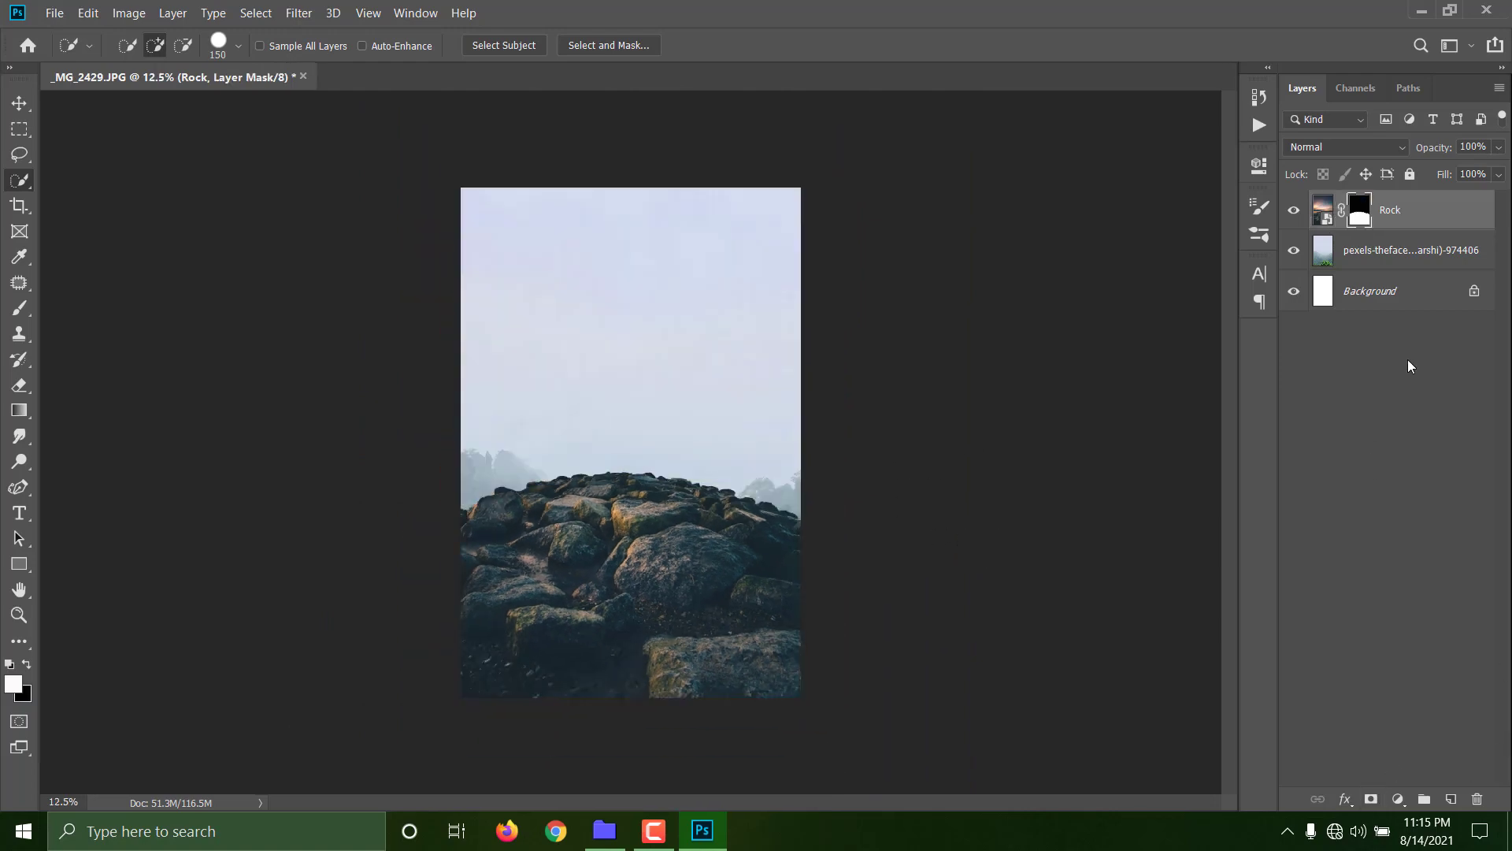
{"action": "right_click", "coordinate": [1390, 230]}
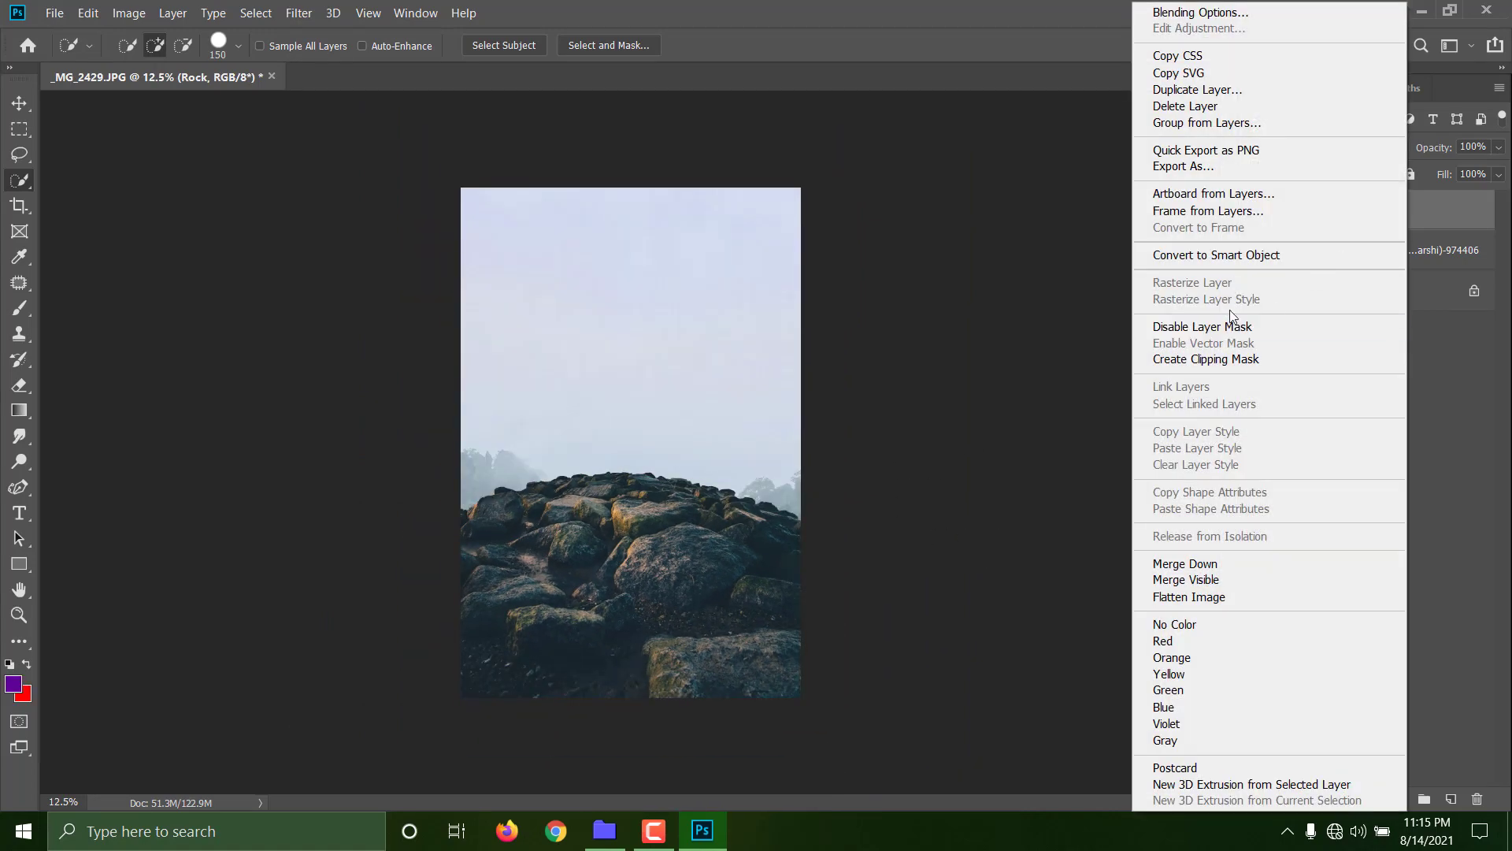
{"action": "left_click", "coordinate": [1235, 256]}
{"action": "right_click", "coordinate": [1435, 224]}
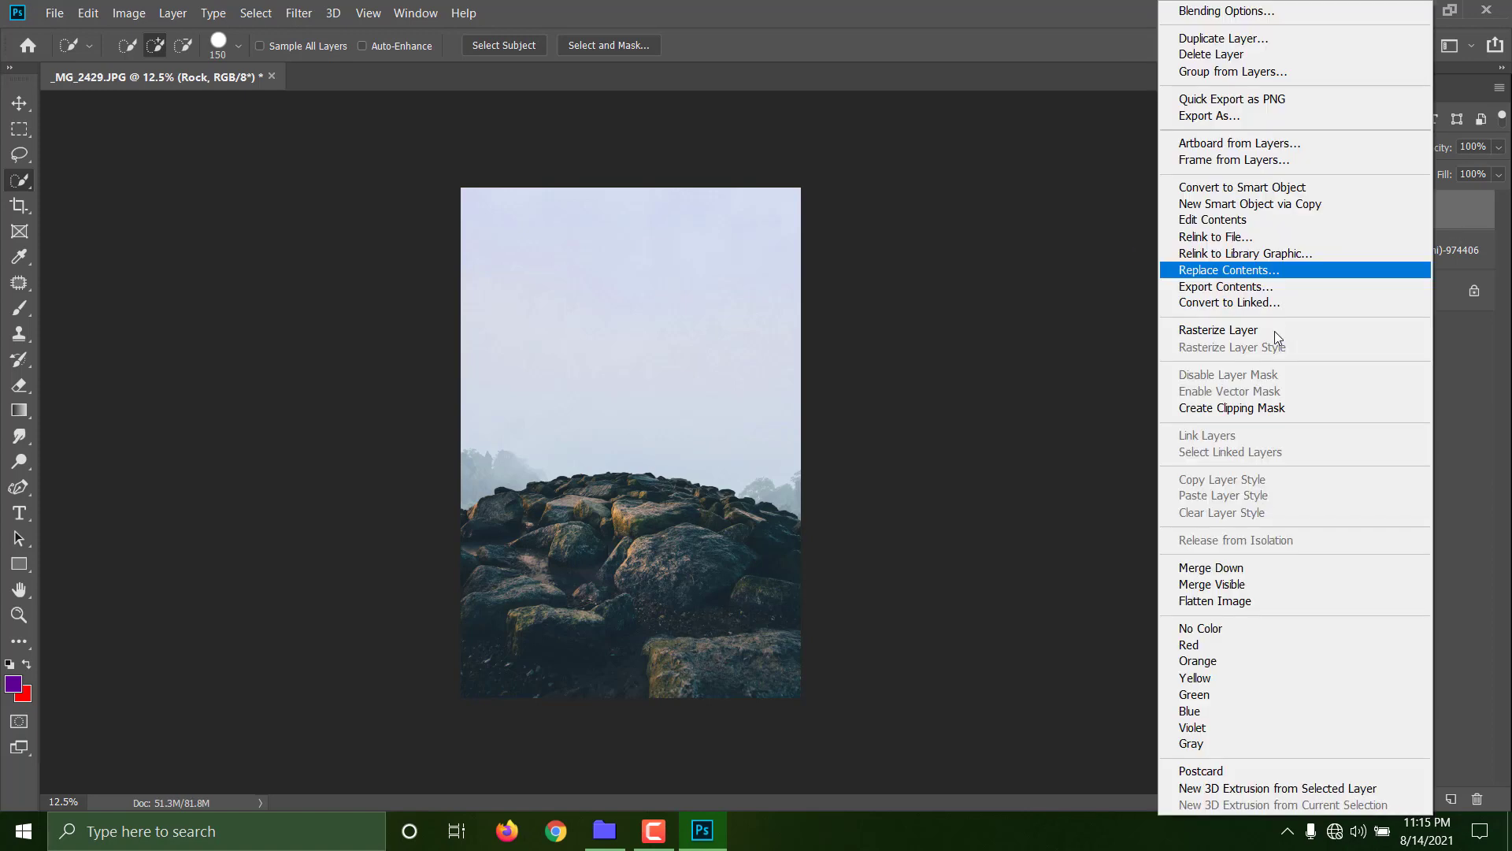
{"action": "left_click", "coordinate": [1244, 331]}
Enlarge the rocks to about 174% and position them as a strip across the lower edge of the canvas.
{"action": "key", "text": "ctrl+t"}
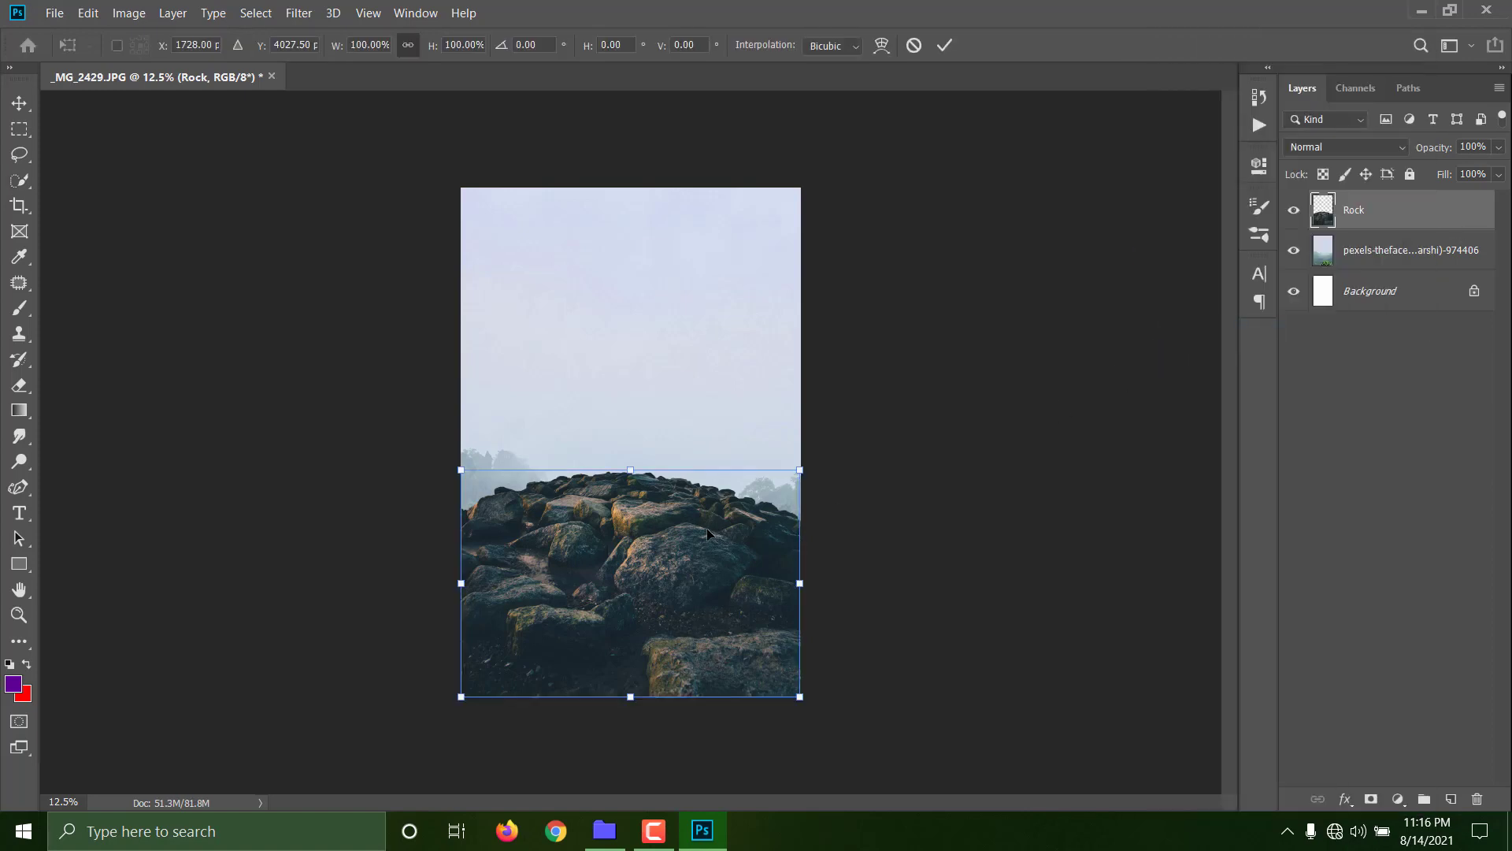
{"action": "left_click_drag", "start_coordinate": [700, 531], "coordinate": [701, 655]}
{"action": "left_click_drag", "start_coordinate": [800, 708], "coordinate": [1043, 707]}
{"action": "left_click_drag", "start_coordinate": [820, 675], "coordinate": [764, 745]}
{"action": "left_click", "coordinate": [945, 45]}
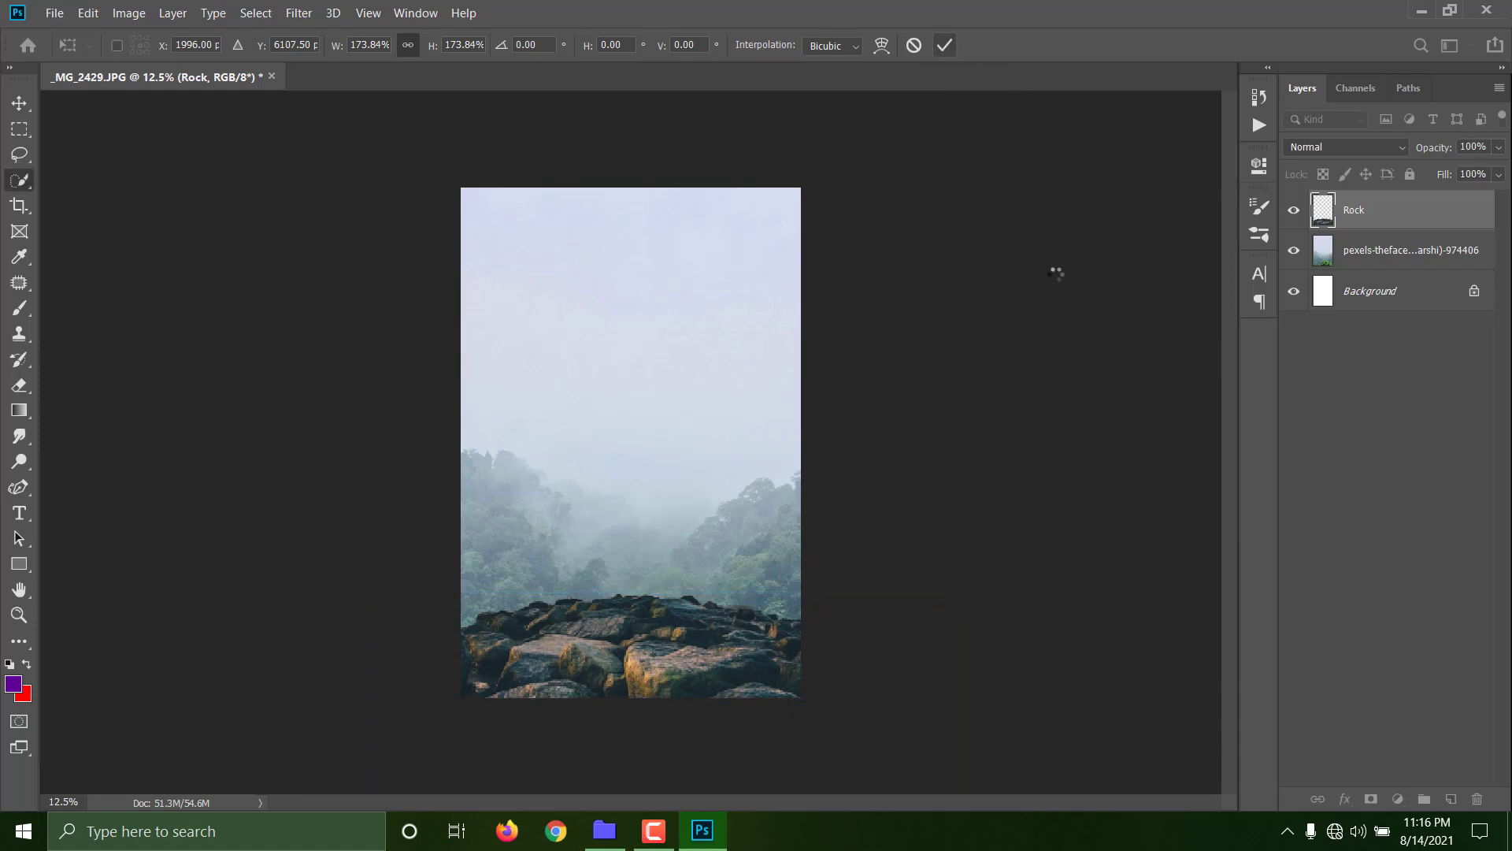
Distort the rocks into a trapezoid by spreading both lower corners outward, and shift them down about 1.8 in.
{"action": "key", "text": "ctrl+t"}
{"action": "right_click", "coordinate": [679, 414]}
{"action": "left_click", "coordinate": [745, 498]}
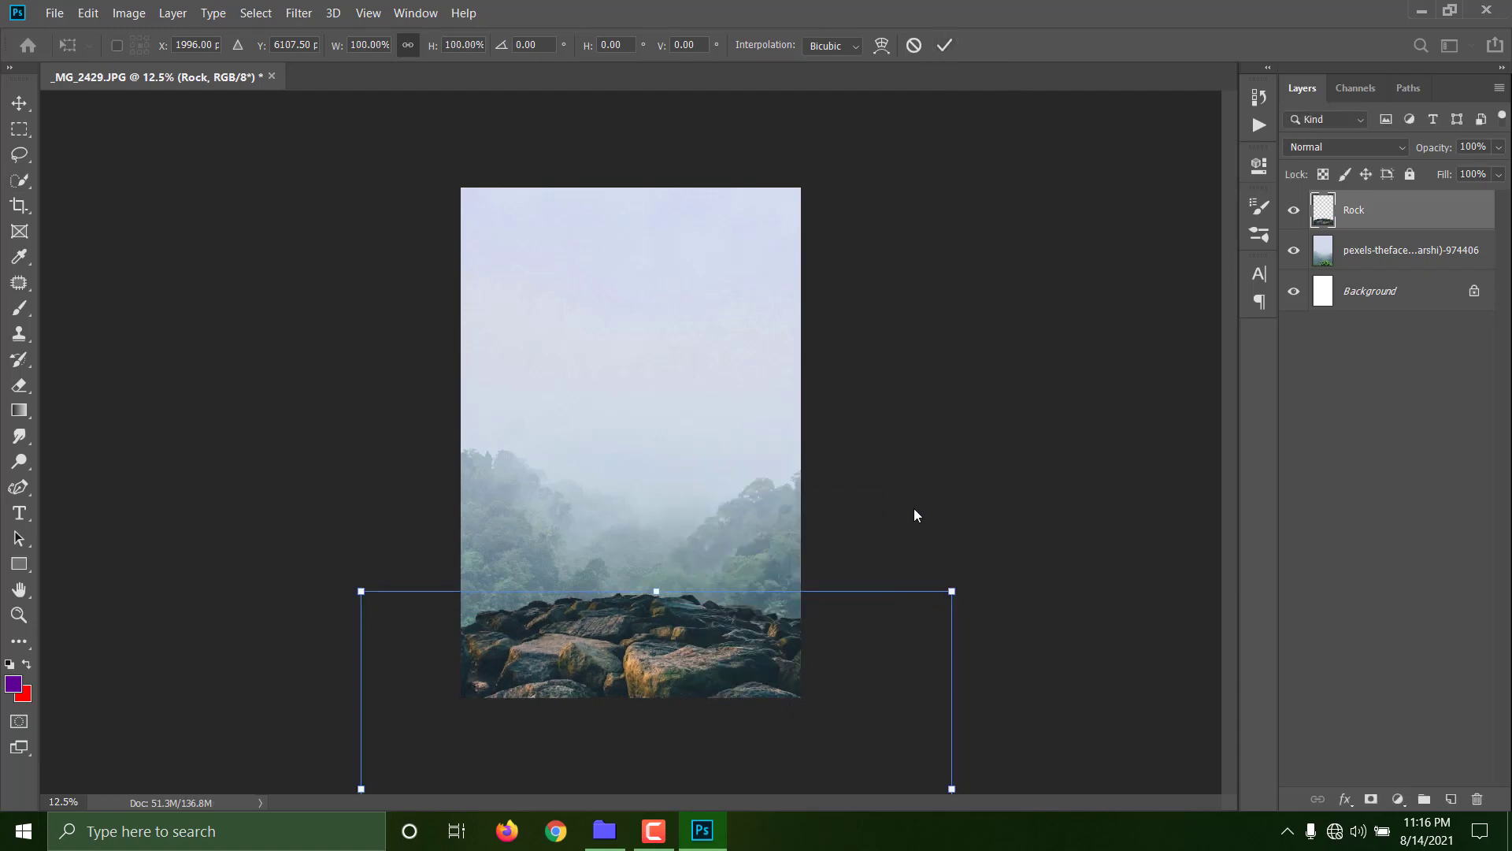
{"action": "key", "text": "ctrl+minus"}
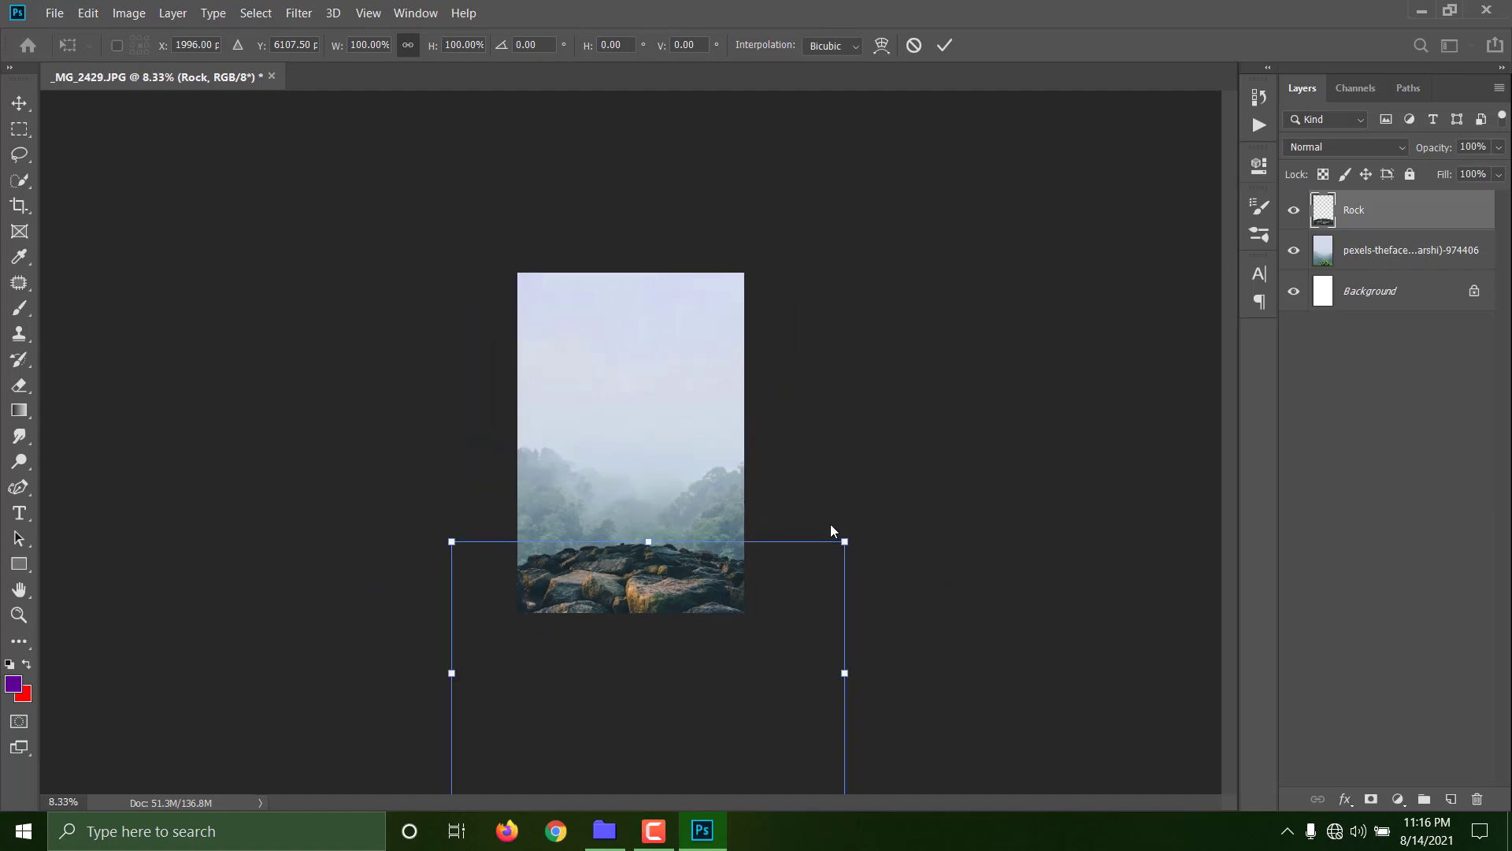
{"action": "left_click_drag", "start_coordinate": [432, 669], "coordinate": [409, 661]}
{"action": "key", "text": "ctrl+z"}
{"action": "key", "text": "ctrl+minus"}
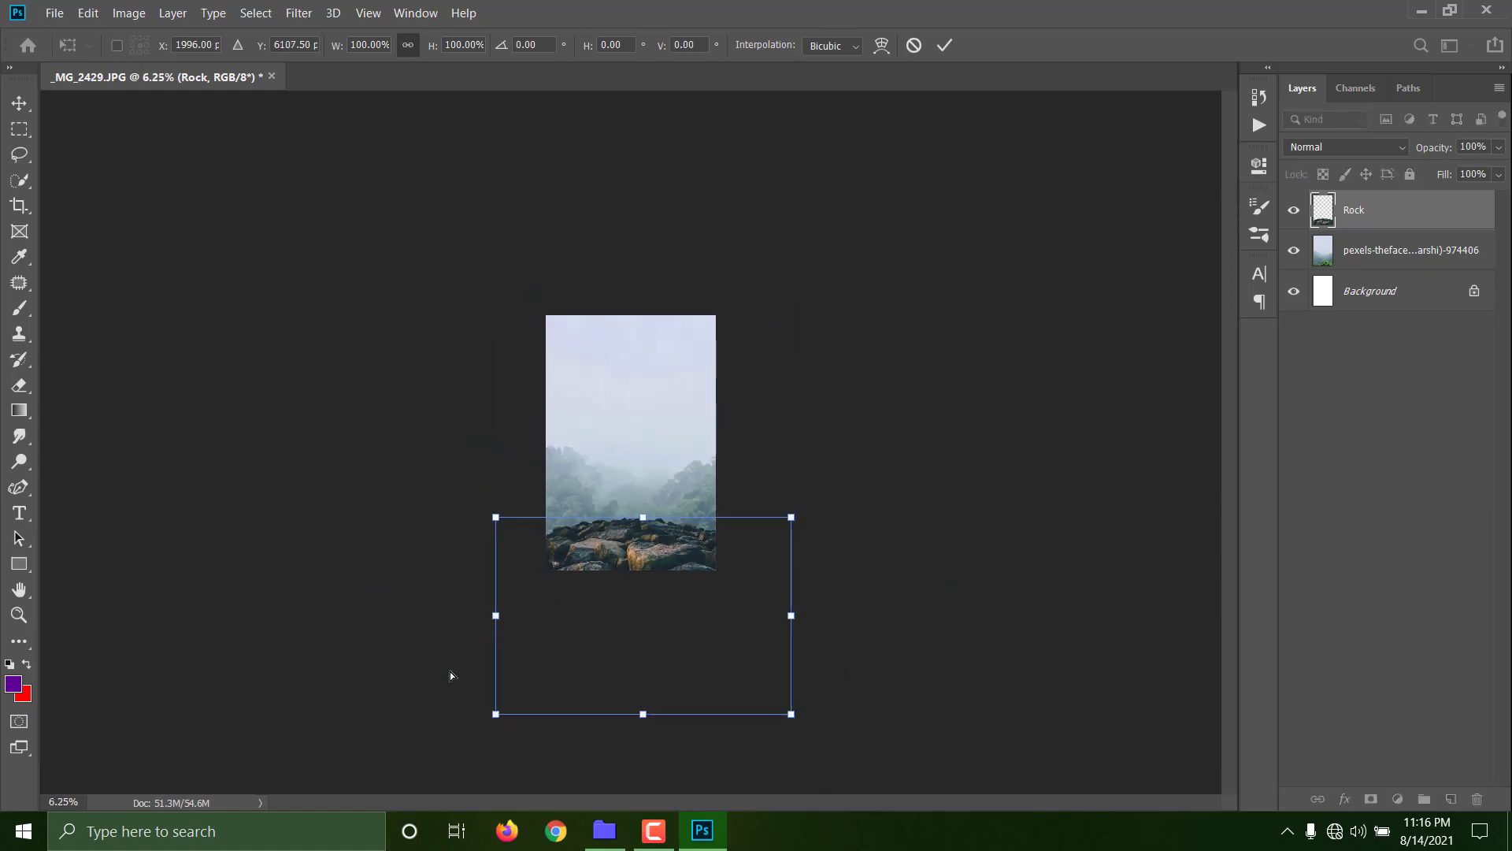
{"action": "left_click_drag", "start_coordinate": [497, 715], "coordinate": [391, 714]}
{"action": "left_click_drag", "start_coordinate": [794, 717], "coordinate": [878, 714]}
{"action": "left_click_drag", "start_coordinate": [694, 620], "coordinate": [694, 626]}
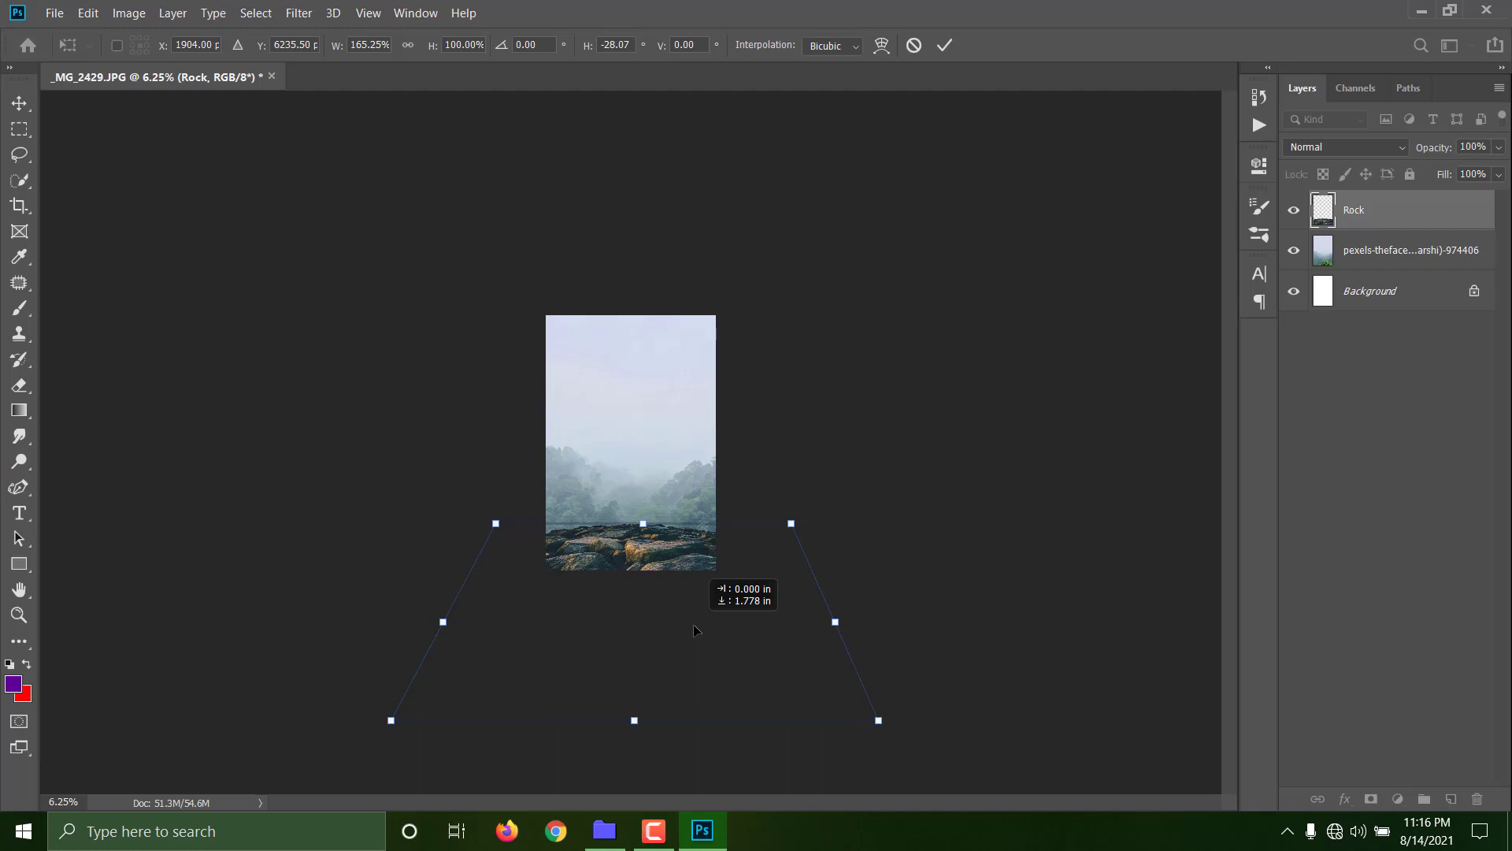
{"action": "left_click", "coordinate": [945, 45]}
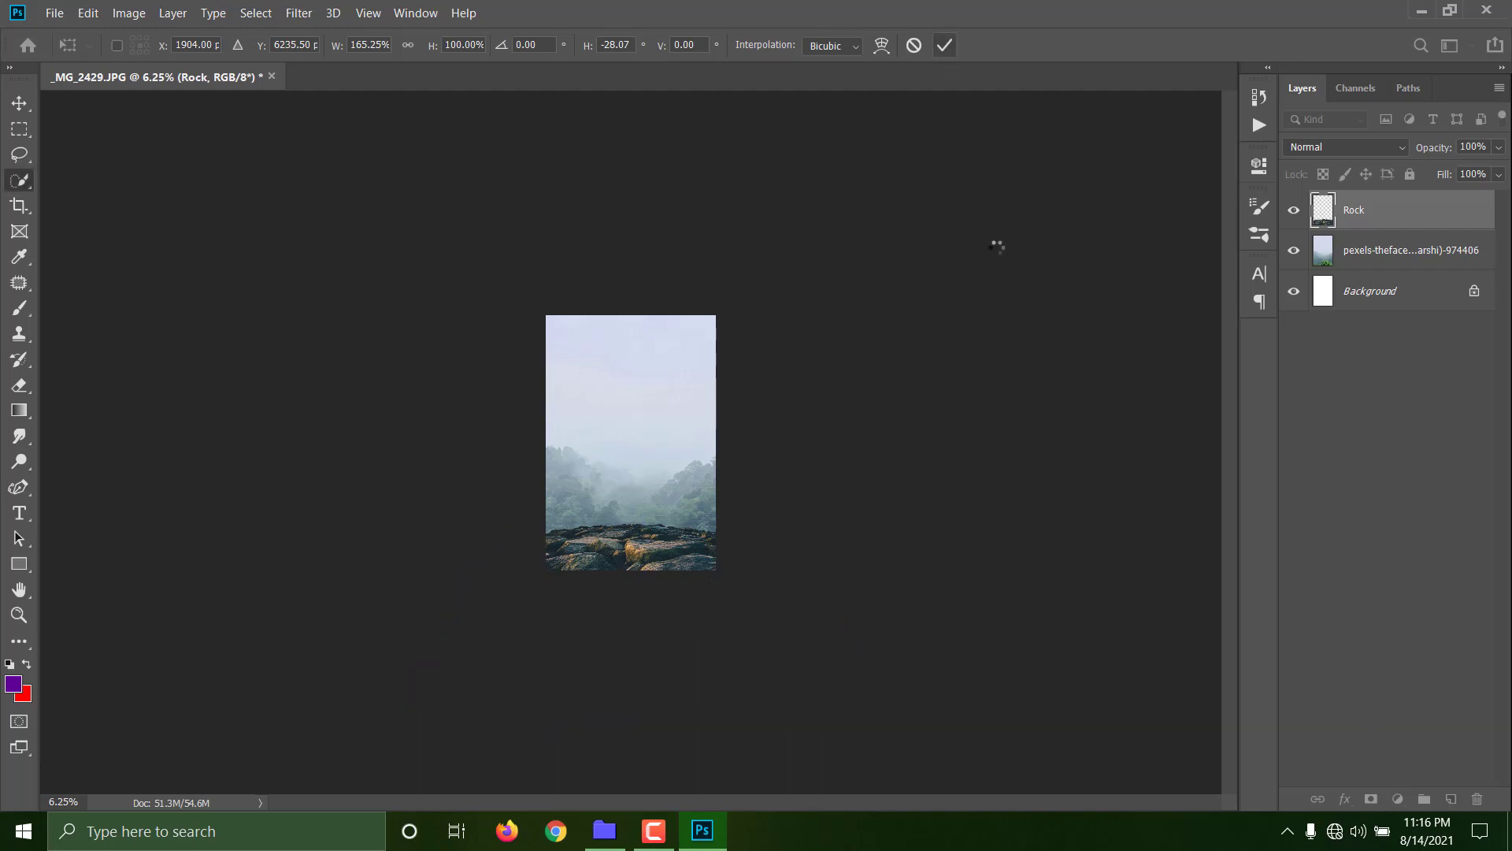
Place the howling wolf image, enlarge it to about 328% over the canvas, and order its layer below Rock.
{"action": "key", "text": "ctrl+0"}
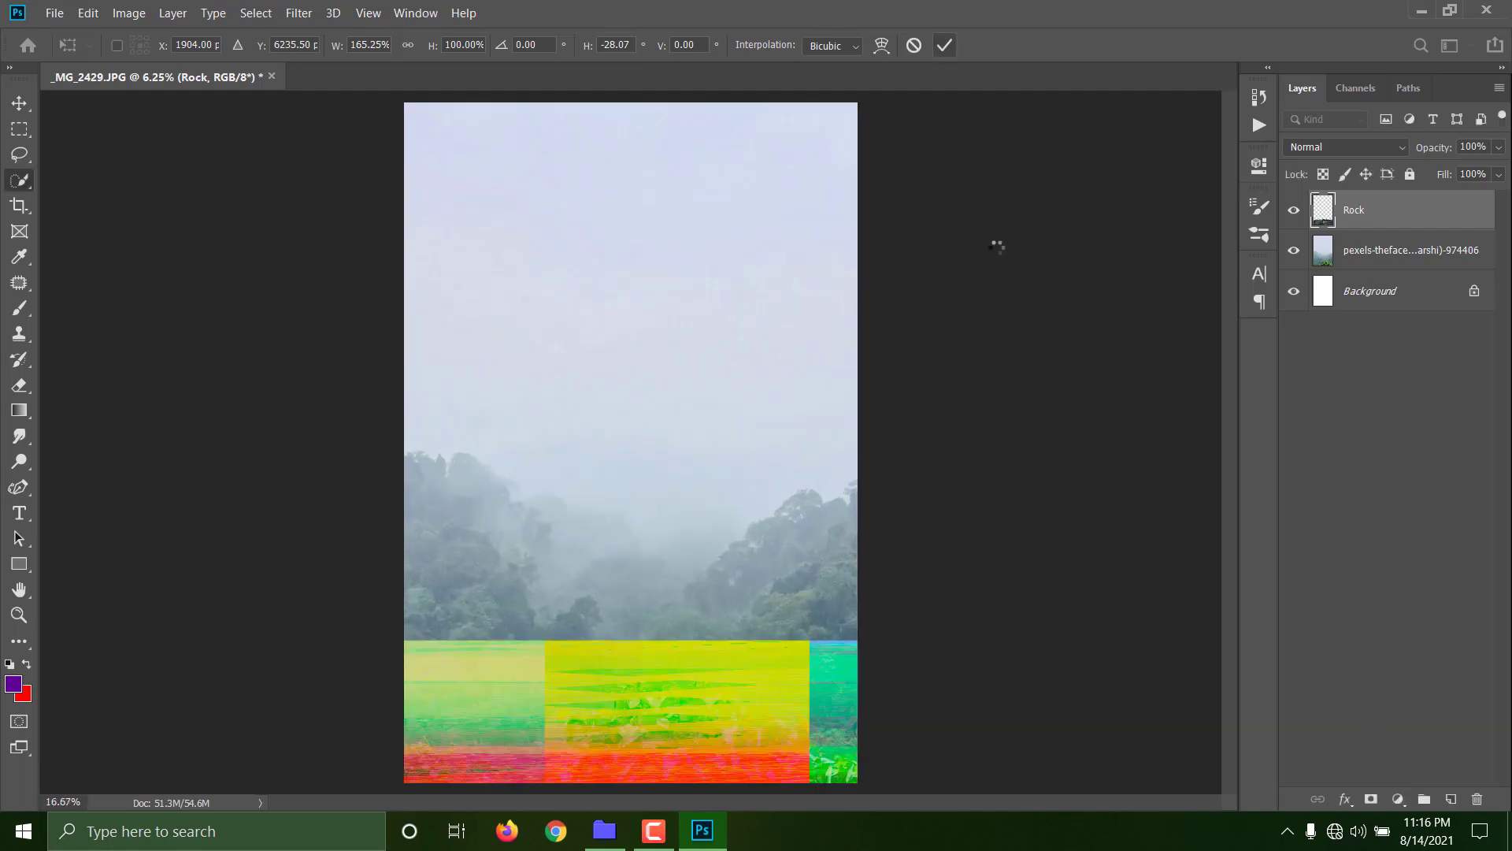
{"action": "key", "text": "ctrl+minus"}
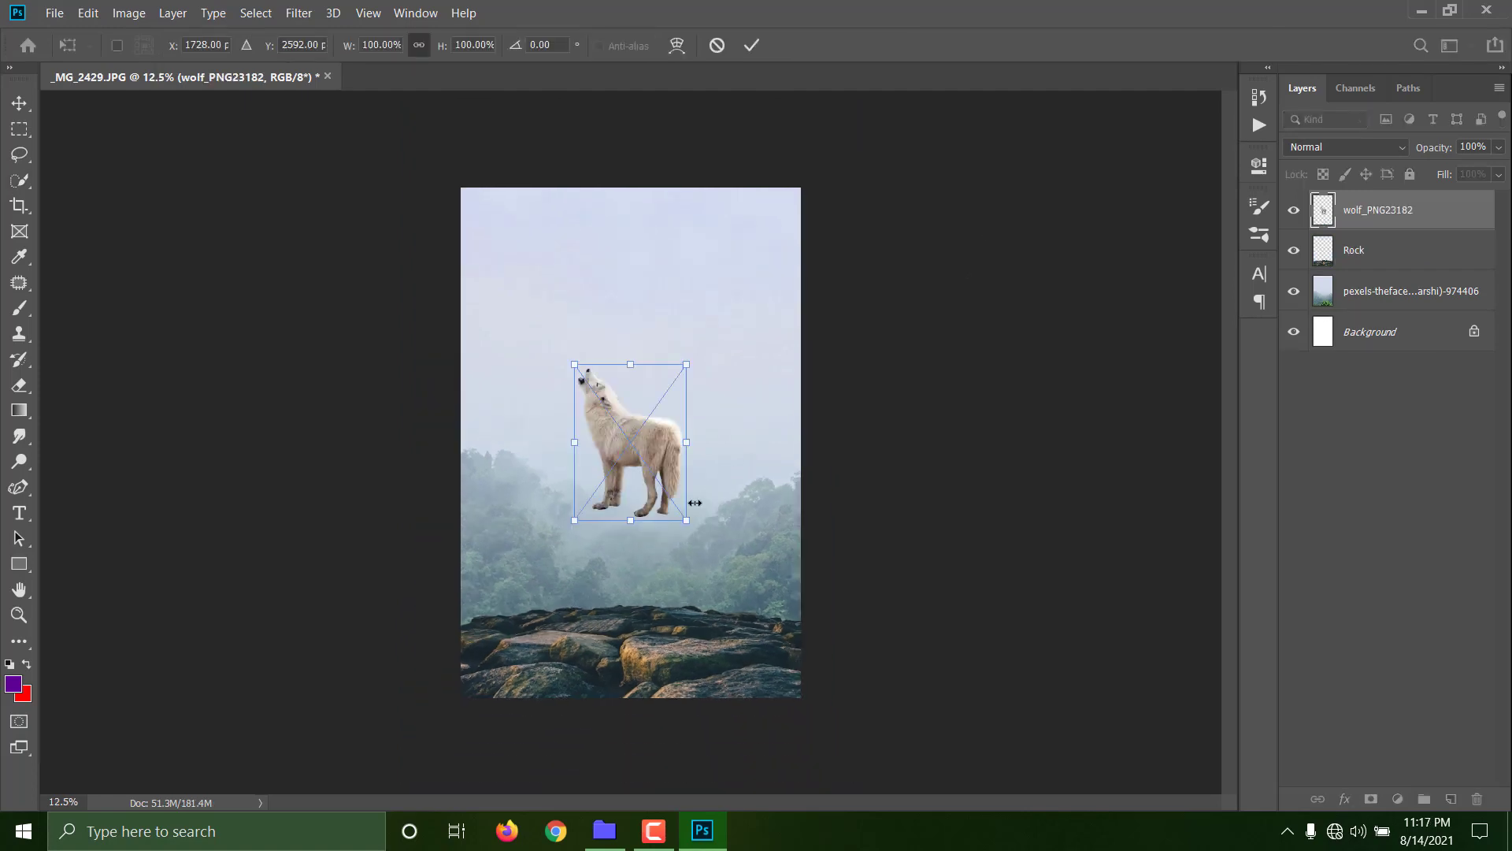
{"action": "left_click_drag", "start_coordinate": [680, 516], "coordinate": [950, 819]}
{"action": "left_click_drag", "start_coordinate": [751, 634], "coordinate": [648, 559]}
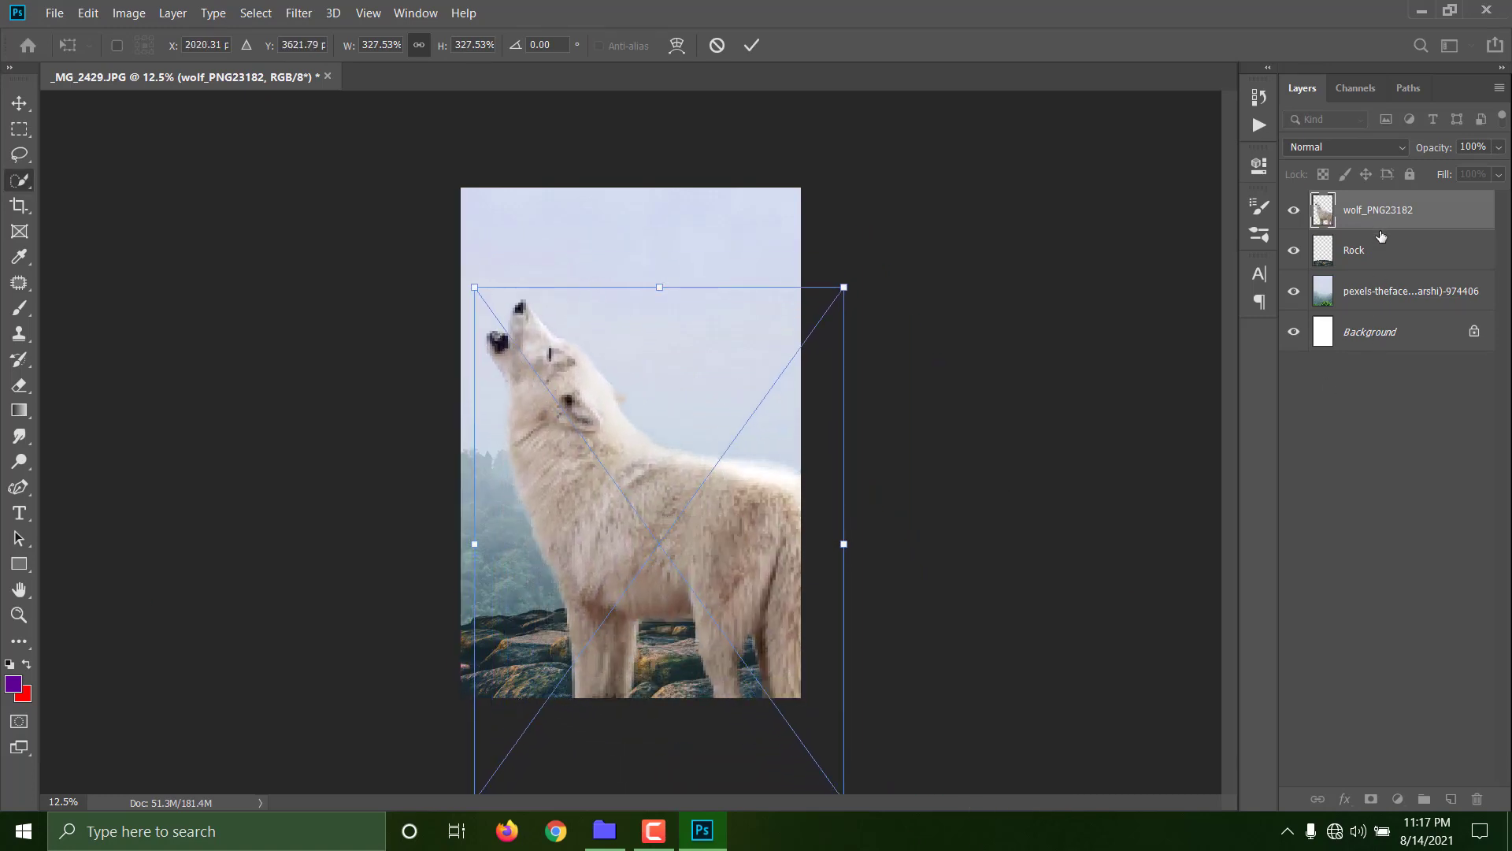
{"action": "left_click_drag", "start_coordinate": [1381, 236], "coordinate": [1381, 269]}
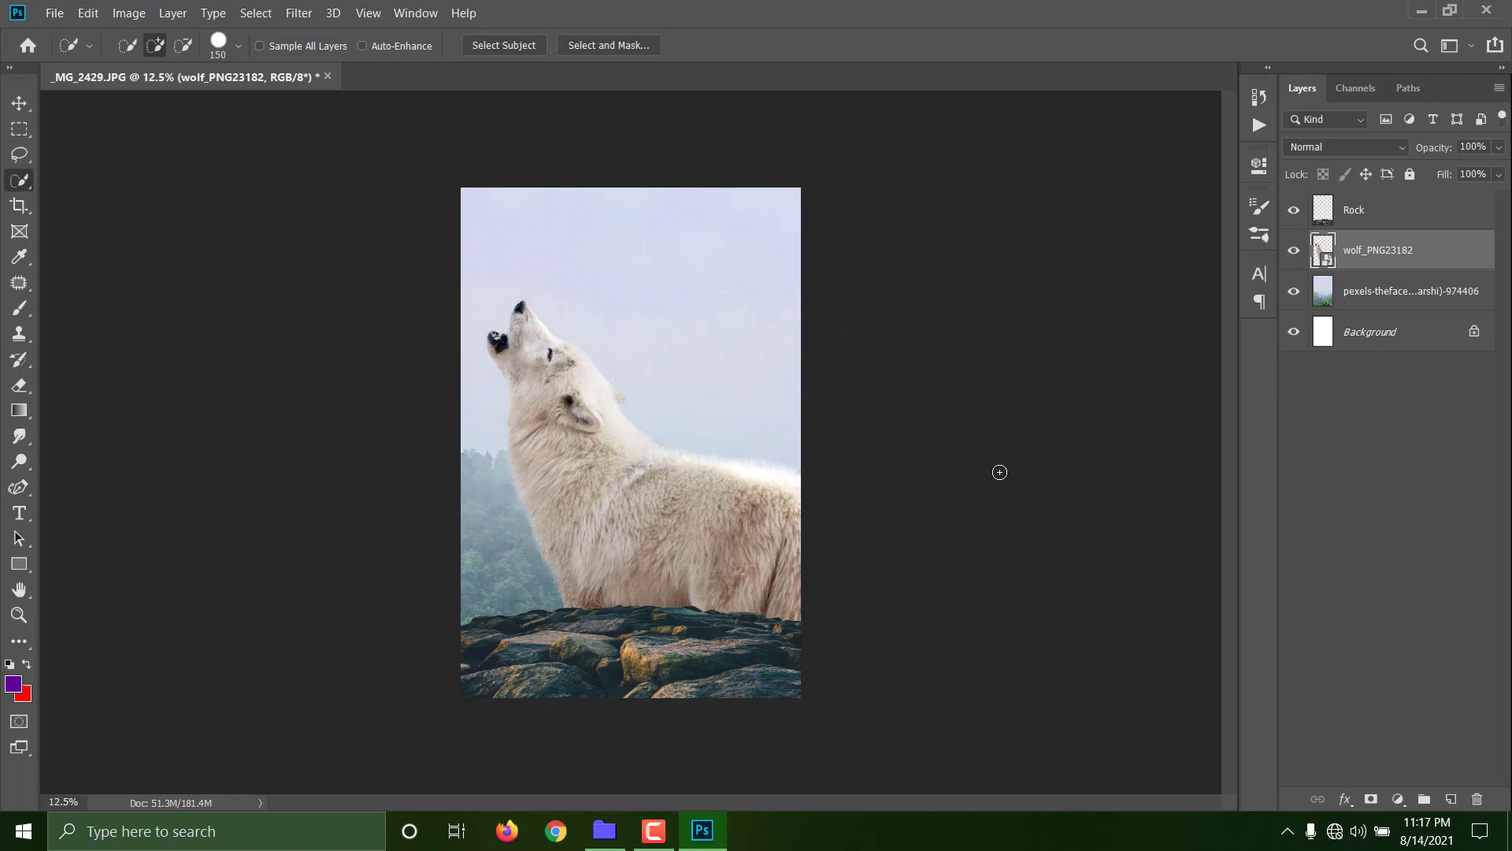
Rotate the wolf about 15° clockwise, scale it to about 258%, and position it behind the rocks slightly right of the canvas centre.
{"action": "key", "text": "ctrl+t"}
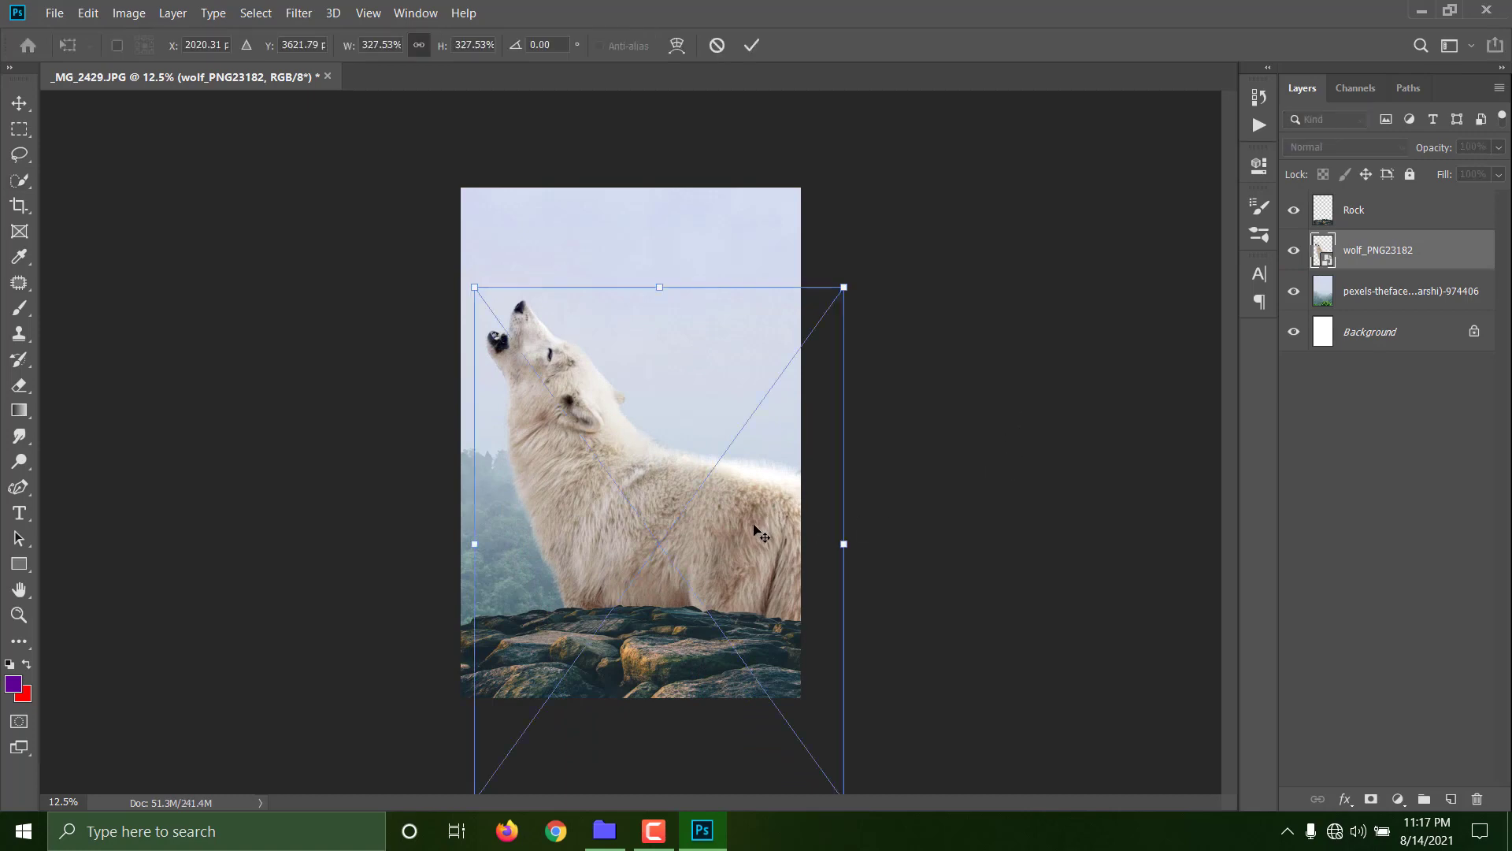
{"action": "left_click_drag", "start_coordinate": [743, 507], "coordinate": [770, 505]}
{"action": "left_click_drag", "start_coordinate": [893, 255], "coordinate": [941, 346]}
{"action": "mouse_move", "coordinate": [772, 461]}
{"action": "left_mouse_down"}
{"action": "mouse_move", "coordinate": [746, 426]}
{"action": "mouse_move", "coordinate": [774, 451]}
{"action": "left_mouse_up"}
{"action": "left_click_drag", "start_coordinate": [911, 313], "coordinate": [803, 389]}
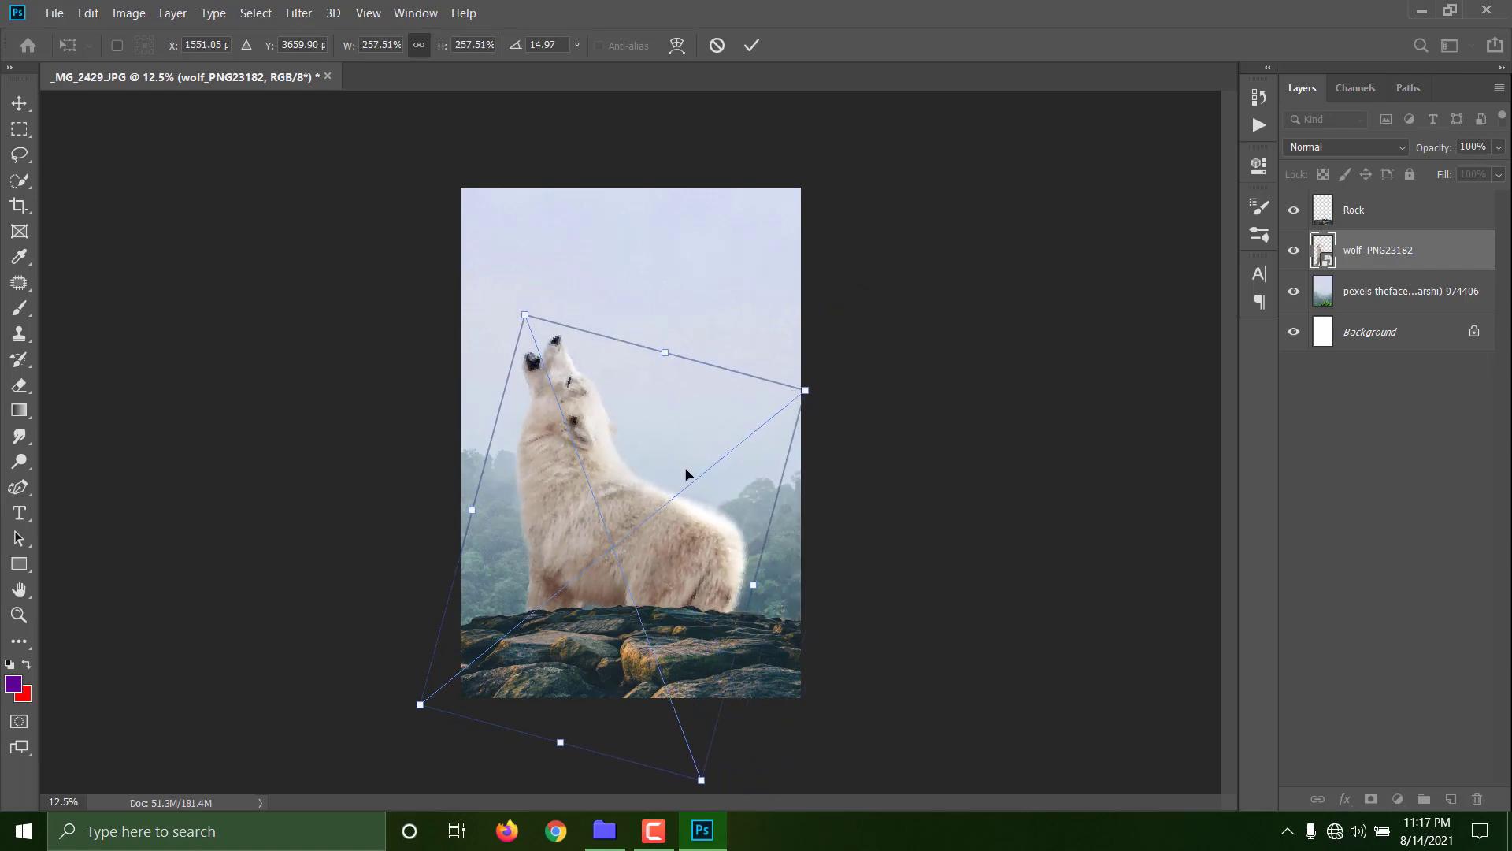
{"action": "mouse_move", "coordinate": [685, 473]}
{"action": "left_mouse_down"}
{"action": "mouse_move", "coordinate": [685, 439]}
{"action": "mouse_move", "coordinate": [703, 450]}
{"action": "left_mouse_up"}
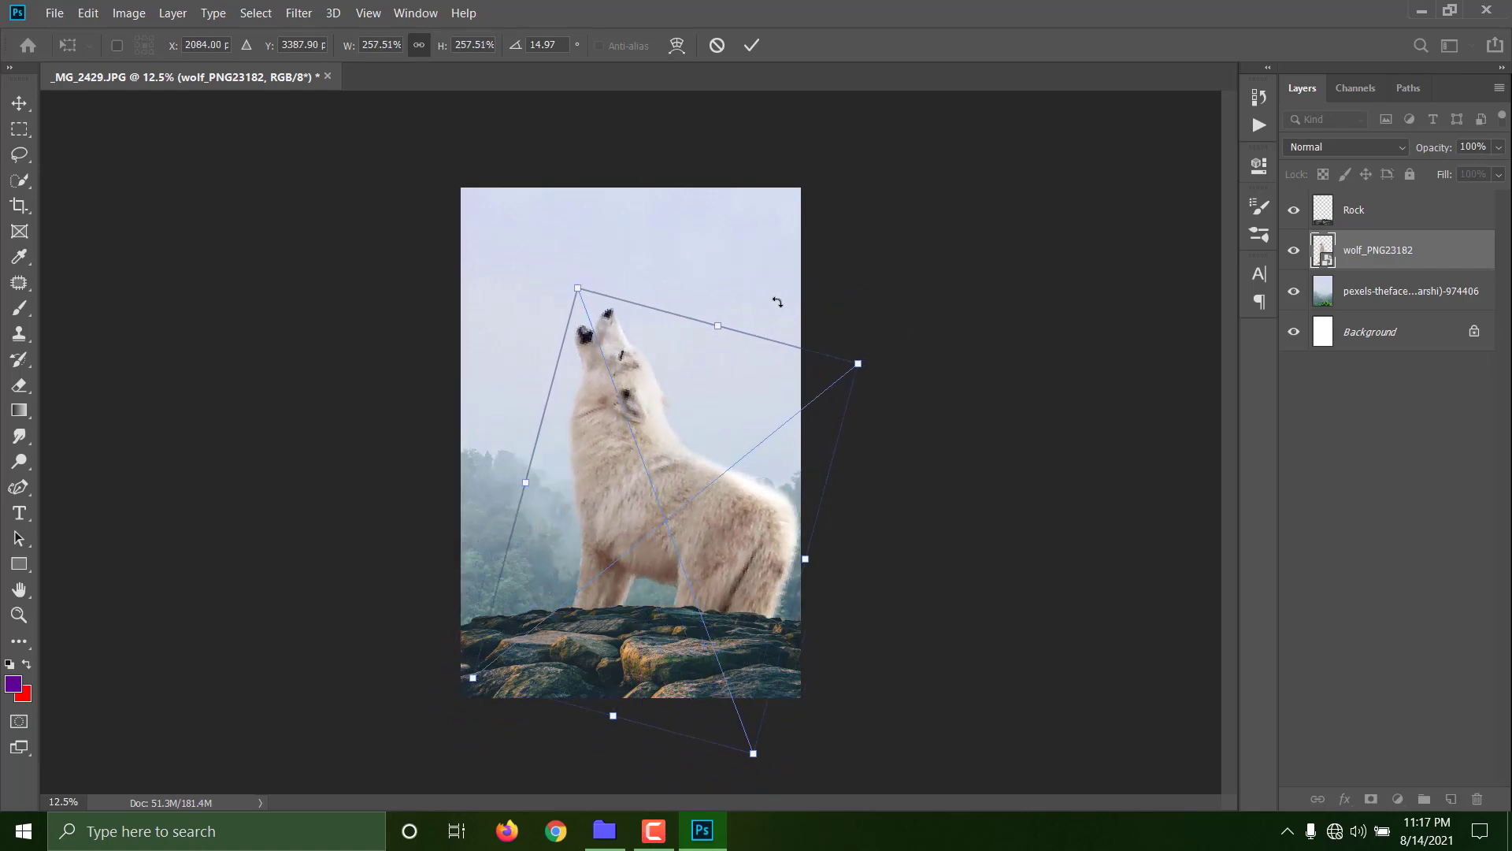
{"action": "left_click", "coordinate": [753, 47]}
{"action": "key", "text": "w"}
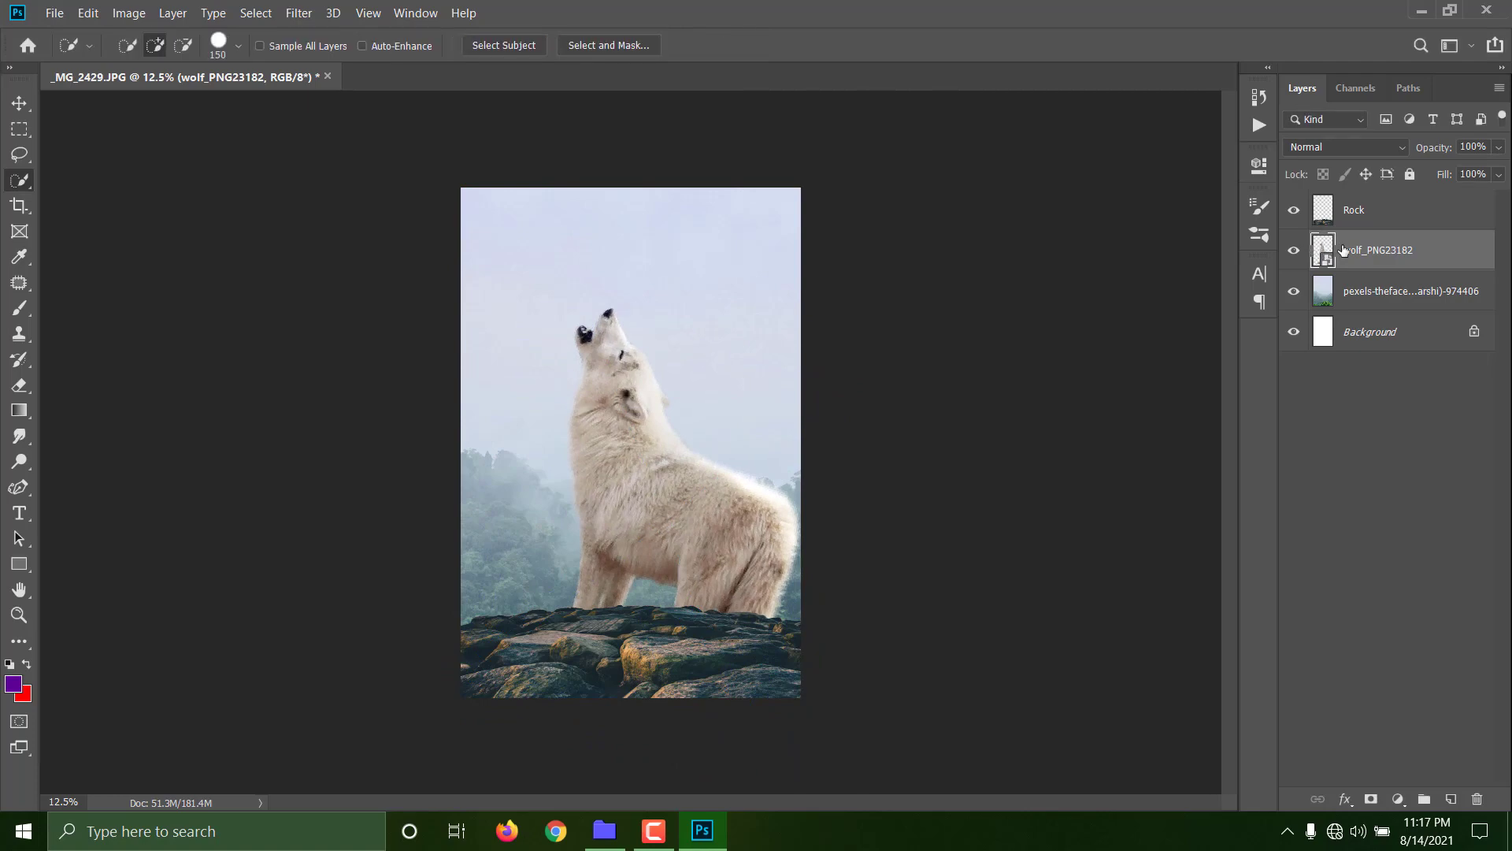
Rasterize the wolf layer and add a black hide-all mask to its duplicate, with the original hidden.
{"action": "right_click", "coordinate": [1357, 250]}
{"action": "left_click", "coordinate": [1158, 331]}
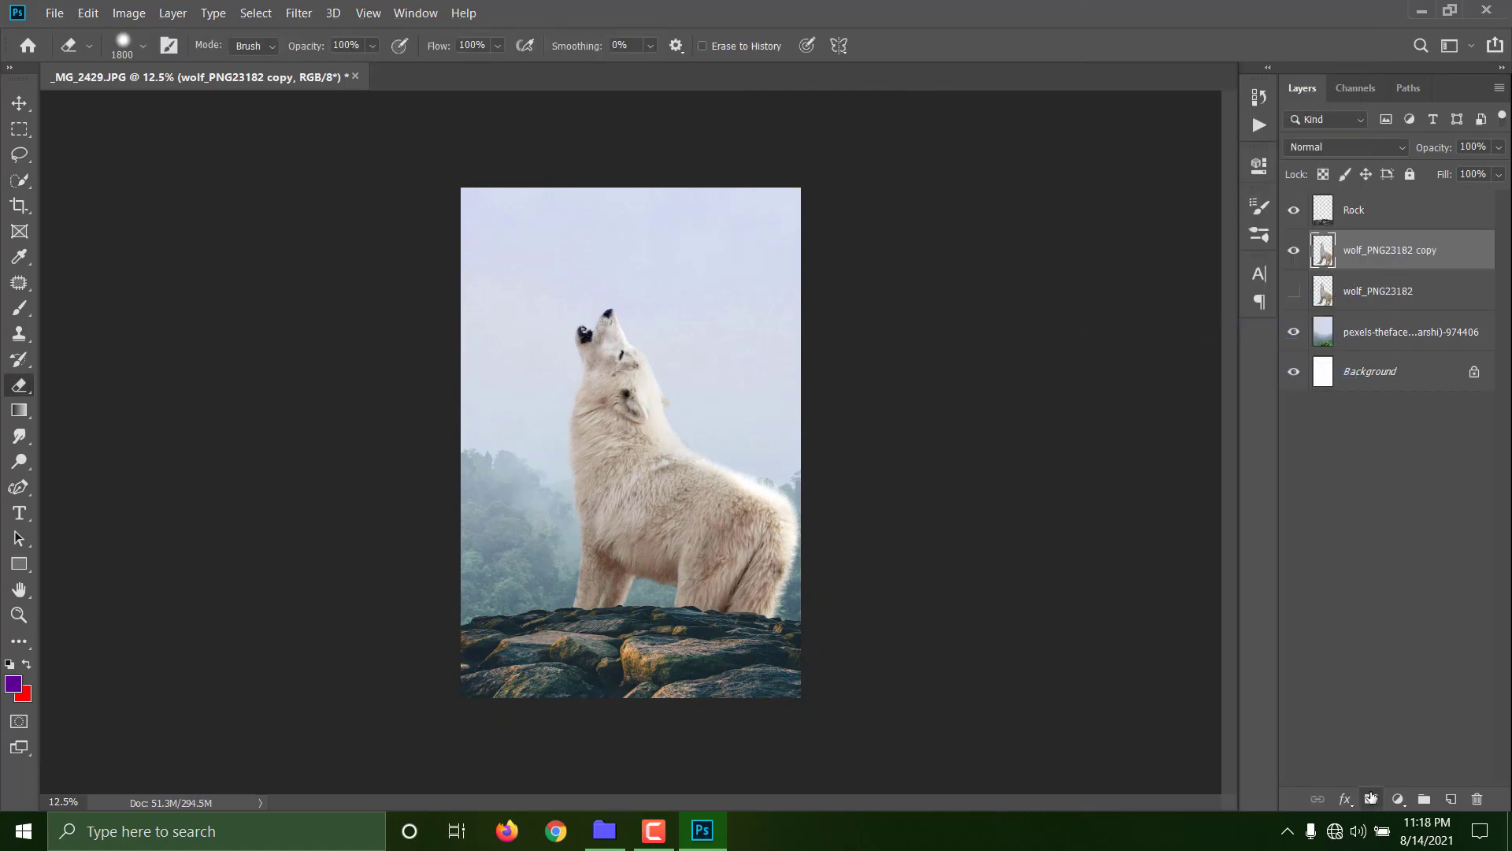
{"action": "left_click", "coordinate": [1370, 799], "text": "alt"}
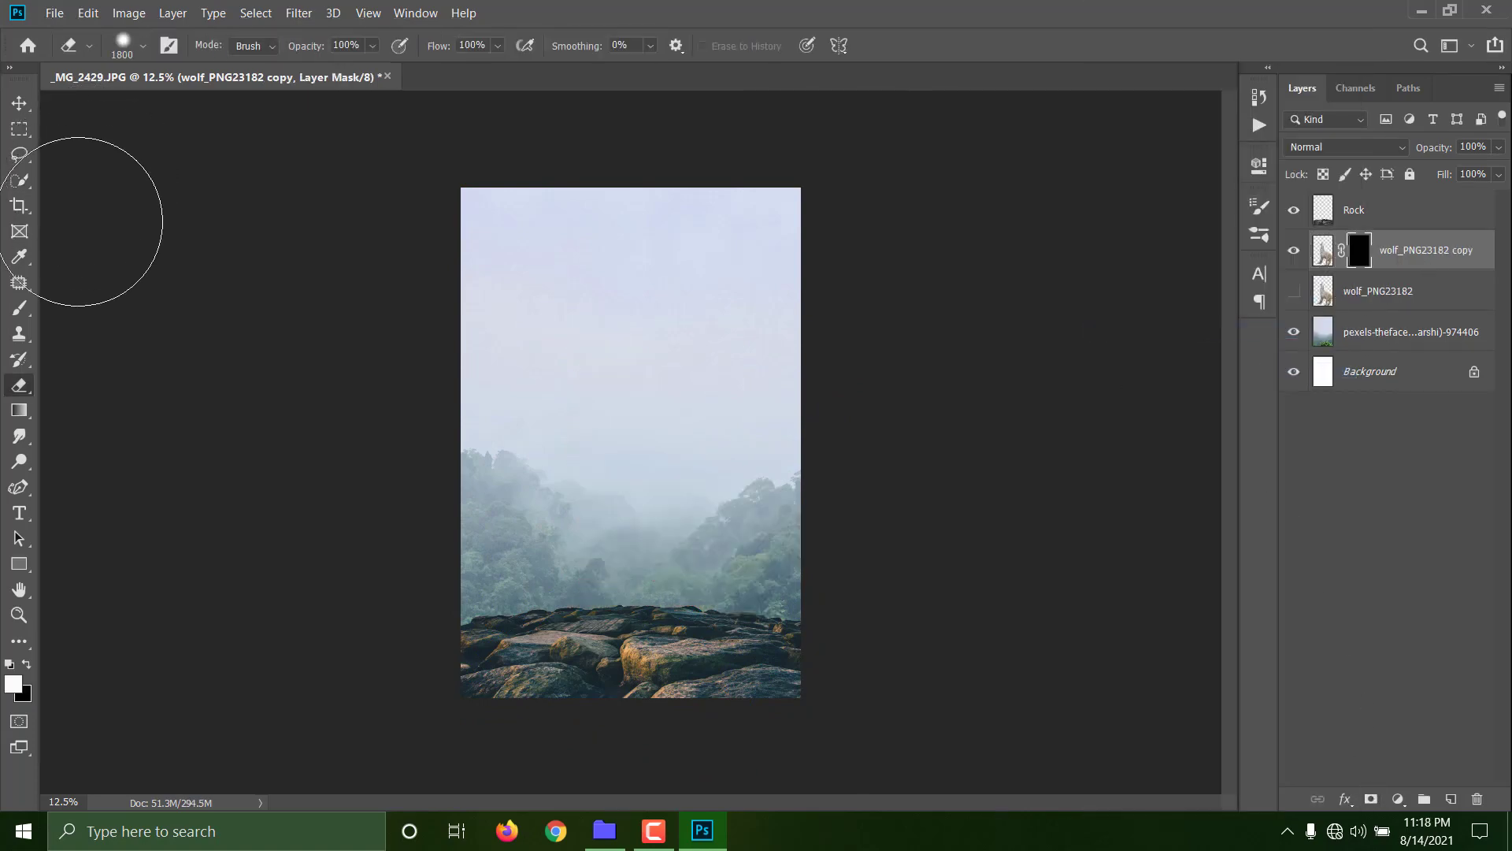
Paint white on the wolf copy's mask with a soft 1400 px brush to reveal the head, neck and upper back.
{"action": "left_click", "coordinate": [21, 314]}
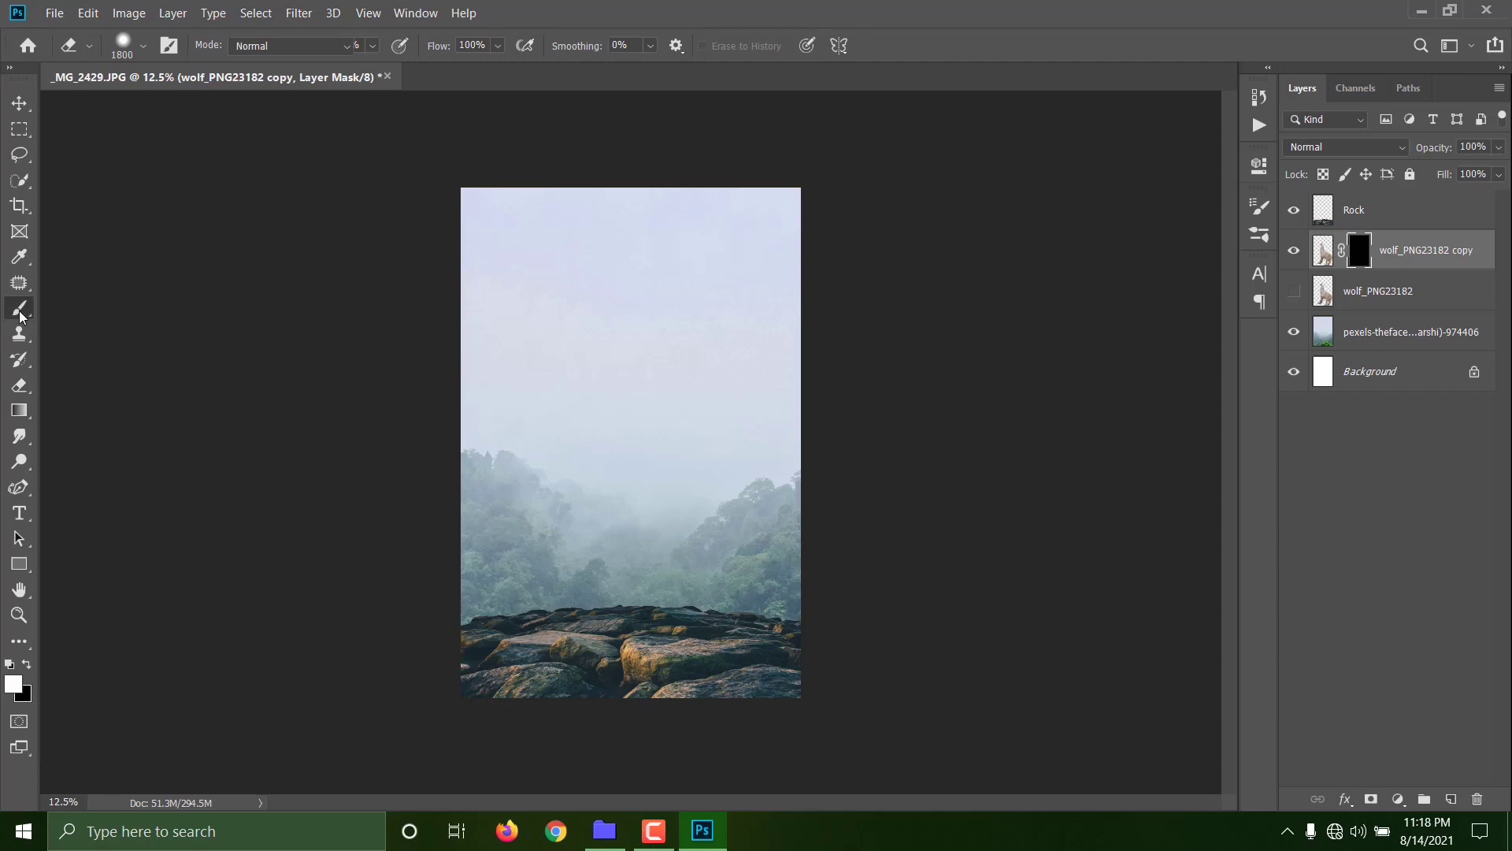
{"action": "left_click", "coordinate": [143, 47]}
{"action": "left_click", "coordinate": [415, 192]}
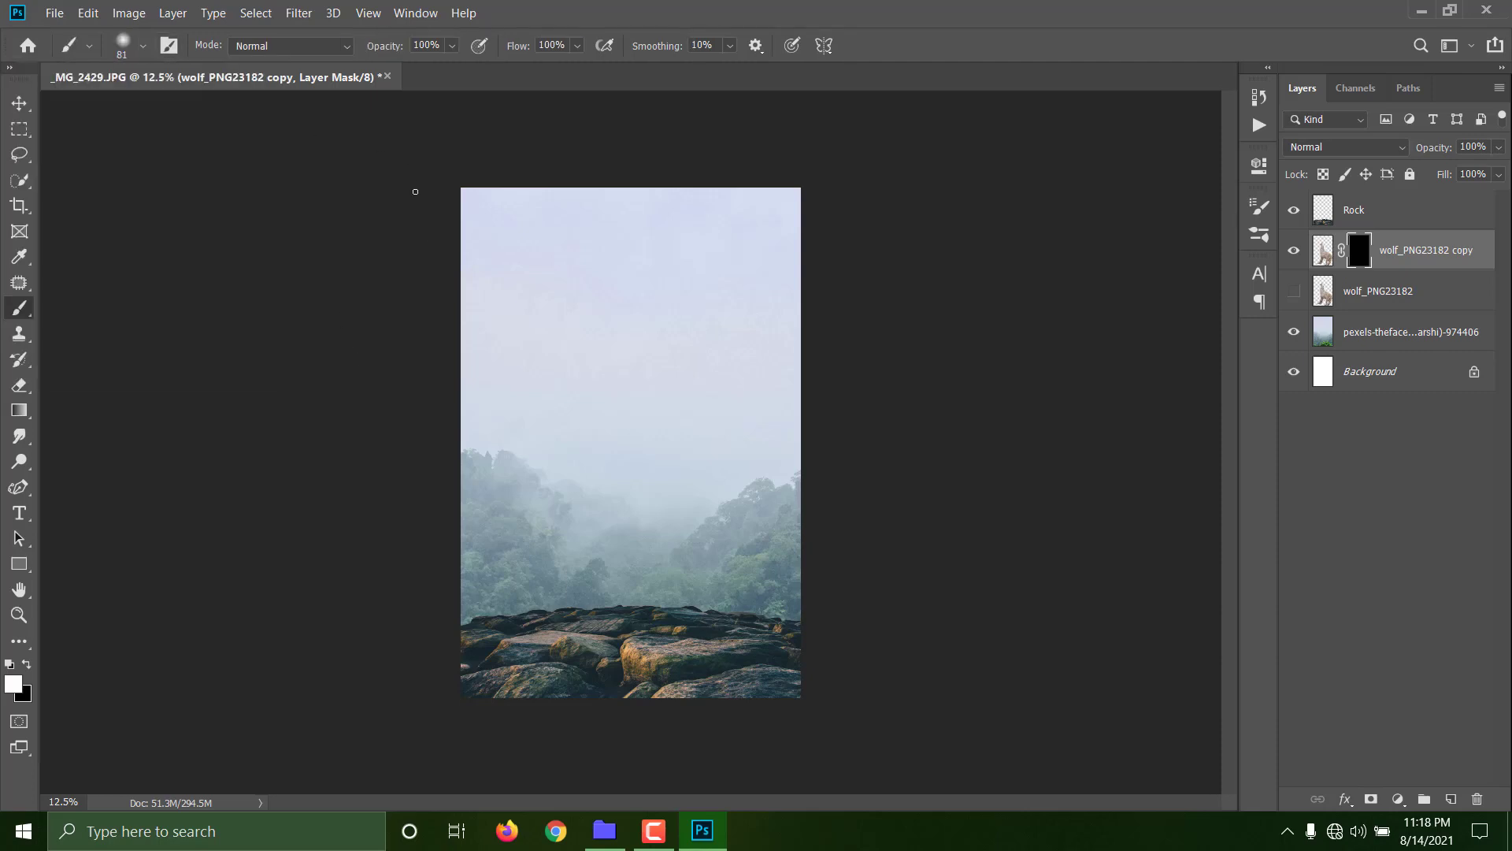
{"action": "key", "text": "bracketright"}
{"action": "key", "text": "bracketright"}
{"action": "key", "text": "bracketright"}
{"action": "key", "text": "bracketright"}
{"action": "key", "text": "bracketright"}
{"action": "key", "text": "bracketright"}
{"action": "key", "text": "bracketright"}
{"action": "key", "text": "bracketright"}
{"action": "key", "text": "bracketright"}
{"action": "key", "text": "bracketright"}
{"action": "mouse_move", "coordinate": [601, 398]}
{"action": "left_mouse_down"}
{"action": "mouse_move", "coordinate": [573, 355]}
{"action": "mouse_move", "coordinate": [615, 282]}
{"action": "mouse_move", "coordinate": [572, 455]}
{"action": "mouse_move", "coordinate": [595, 434]}
{"action": "mouse_move", "coordinate": [574, 378]}
{"action": "mouse_move", "coordinate": [599, 424]}
{"action": "mouse_move", "coordinate": [695, 474]}
{"action": "mouse_move", "coordinate": [832, 483]}
{"action": "mouse_move", "coordinate": [741, 481]}
{"action": "mouse_move", "coordinate": [726, 437]}
{"action": "mouse_move", "coordinate": [842, 442]}
{"action": "mouse_move", "coordinate": [584, 473]}
{"action": "left_mouse_up"}
{"action": "key", "text": "bracketright"}
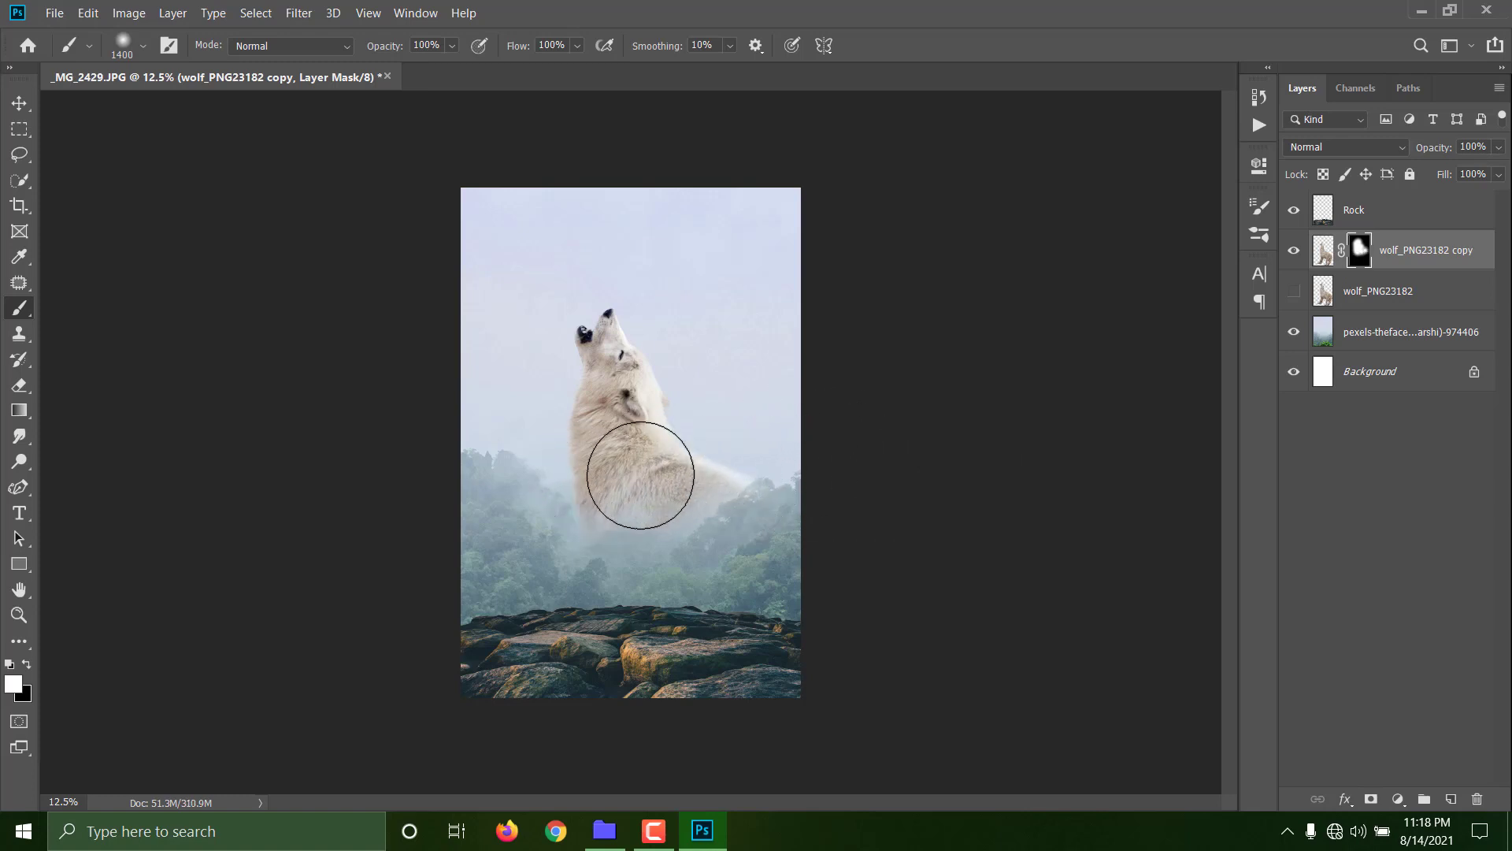
{"action": "mouse_move", "coordinate": [672, 426]}
{"action": "left_mouse_down"}
{"action": "mouse_move", "coordinate": [645, 280]}
{"action": "mouse_move", "coordinate": [595, 304]}
{"action": "left_mouse_up"}
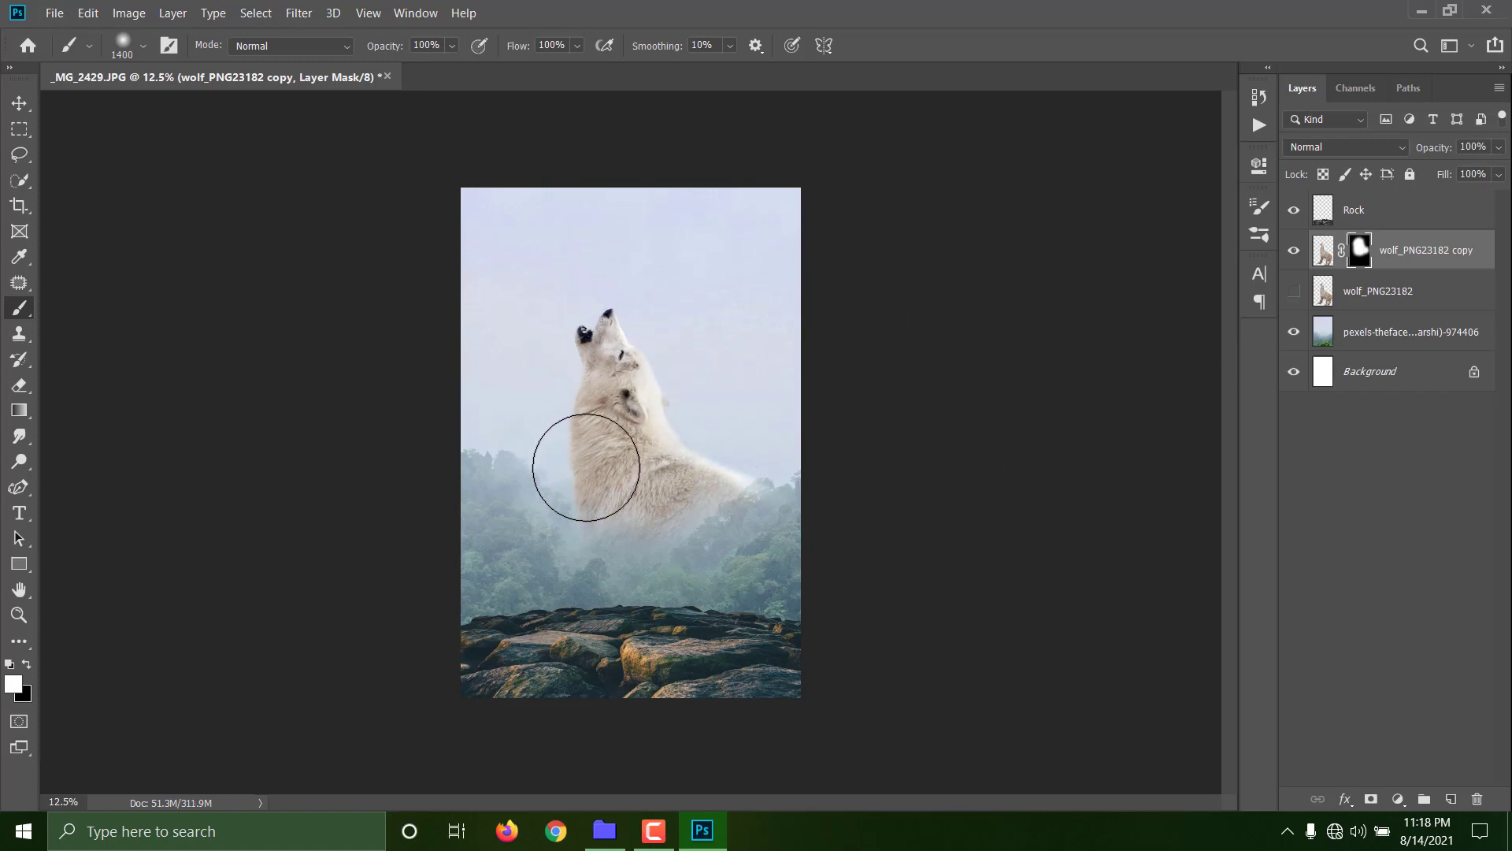
Soften the Eraser to its lowest hardness, reduce it to 1600 px, and fade the mask along the wolf's back edge.
{"action": "left_click", "coordinate": [22, 385]}
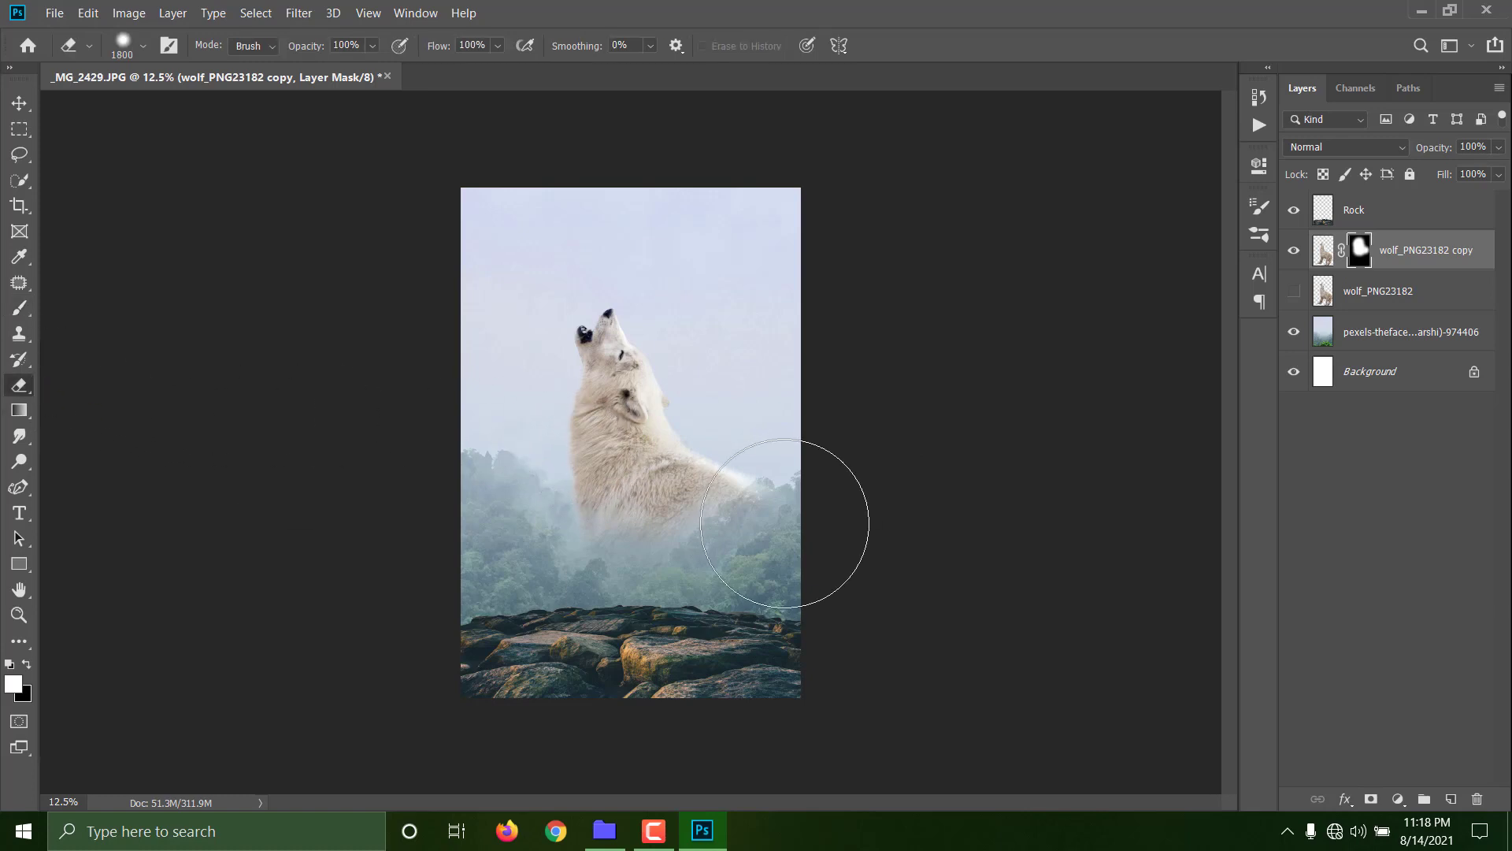
{"action": "left_click", "coordinate": [143, 49]}
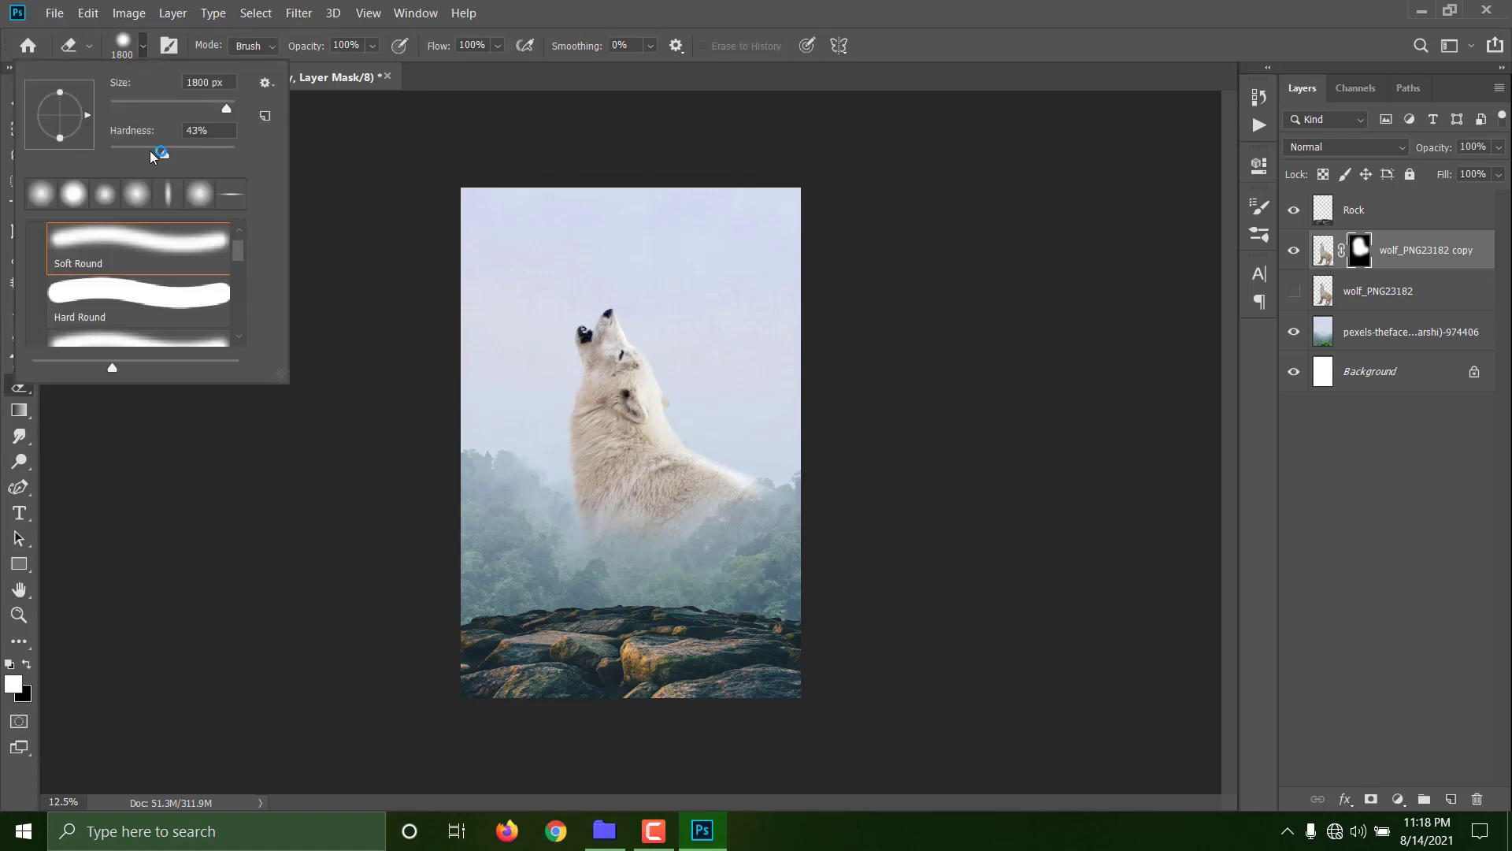
{"action": "left_click_drag", "start_coordinate": [162, 155], "coordinate": [111, 154]}
{"action": "left_click", "coordinate": [899, 439]}
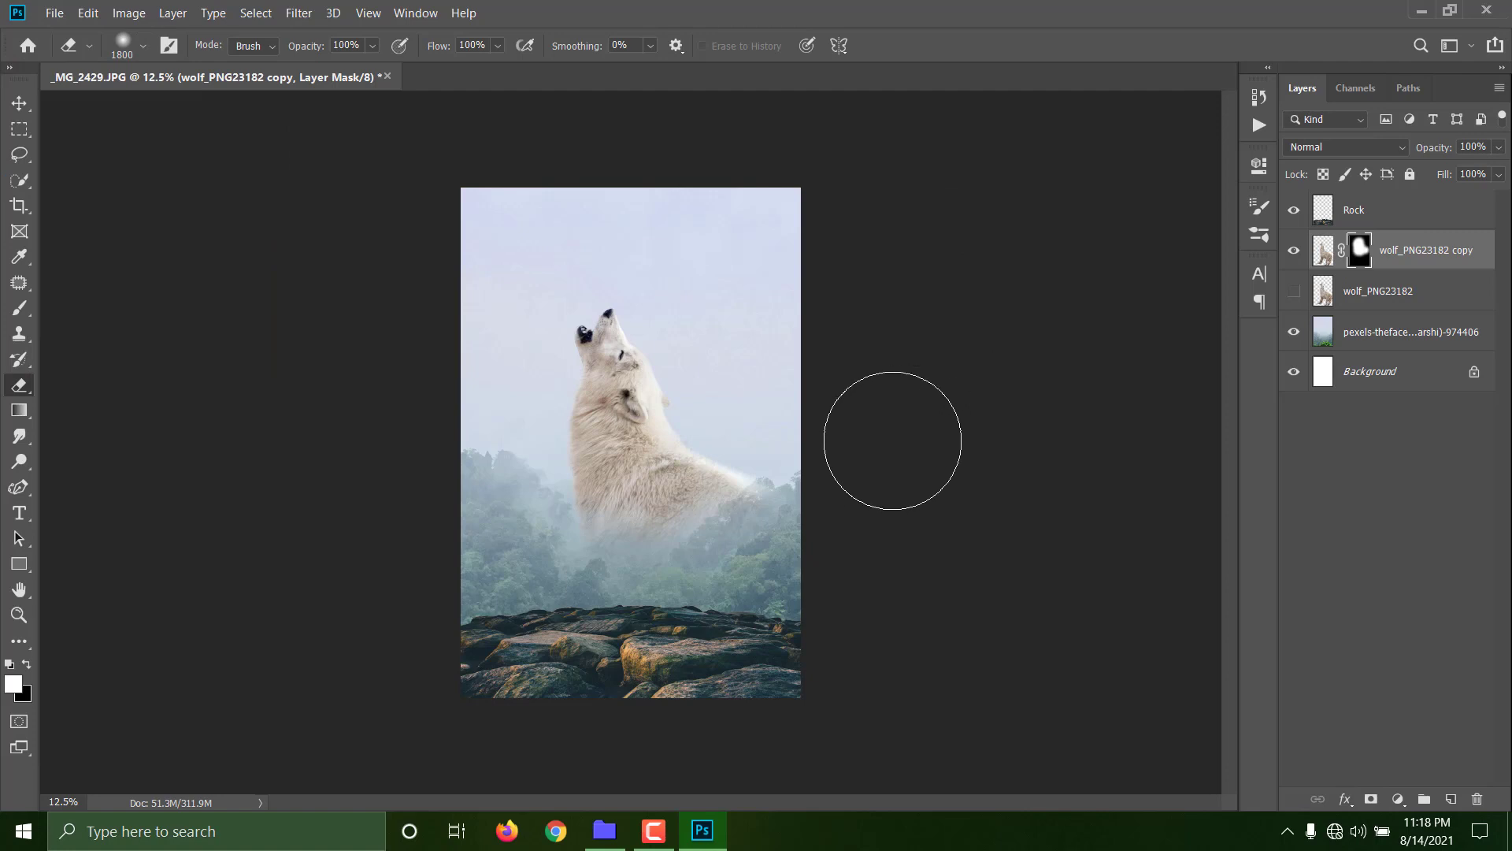
{"action": "key", "text": "bracketleft"}
{"action": "key", "text": "bracketleft"}
{"action": "key", "text": "bracketleft"}
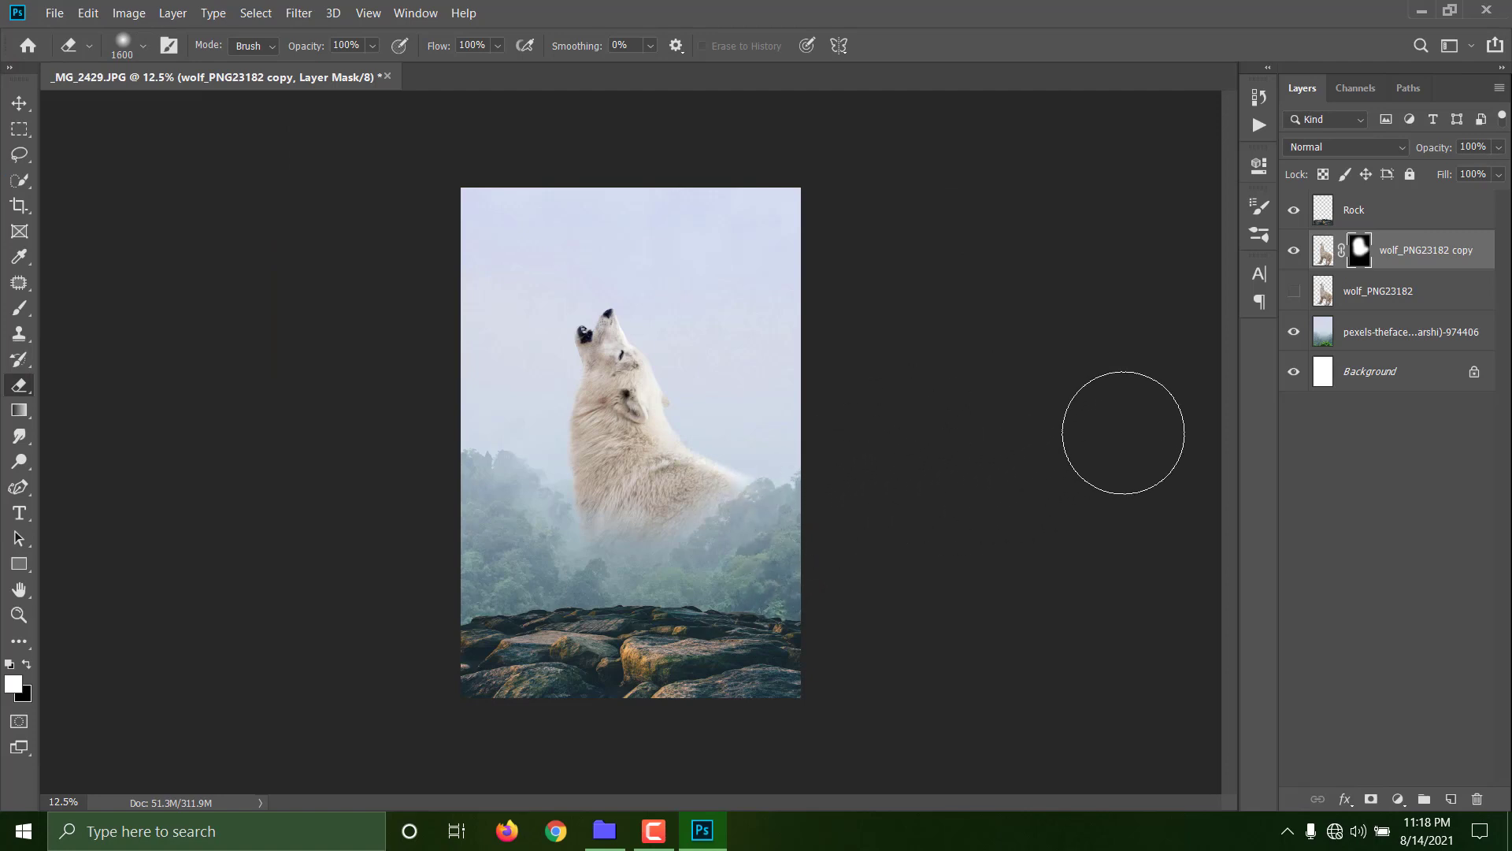
Delete the hidden original wolf layer and make the masked copy active.
{"action": "key", "text": "ctrl+plus"}
{"action": "key", "text": "ctrl+plus"}
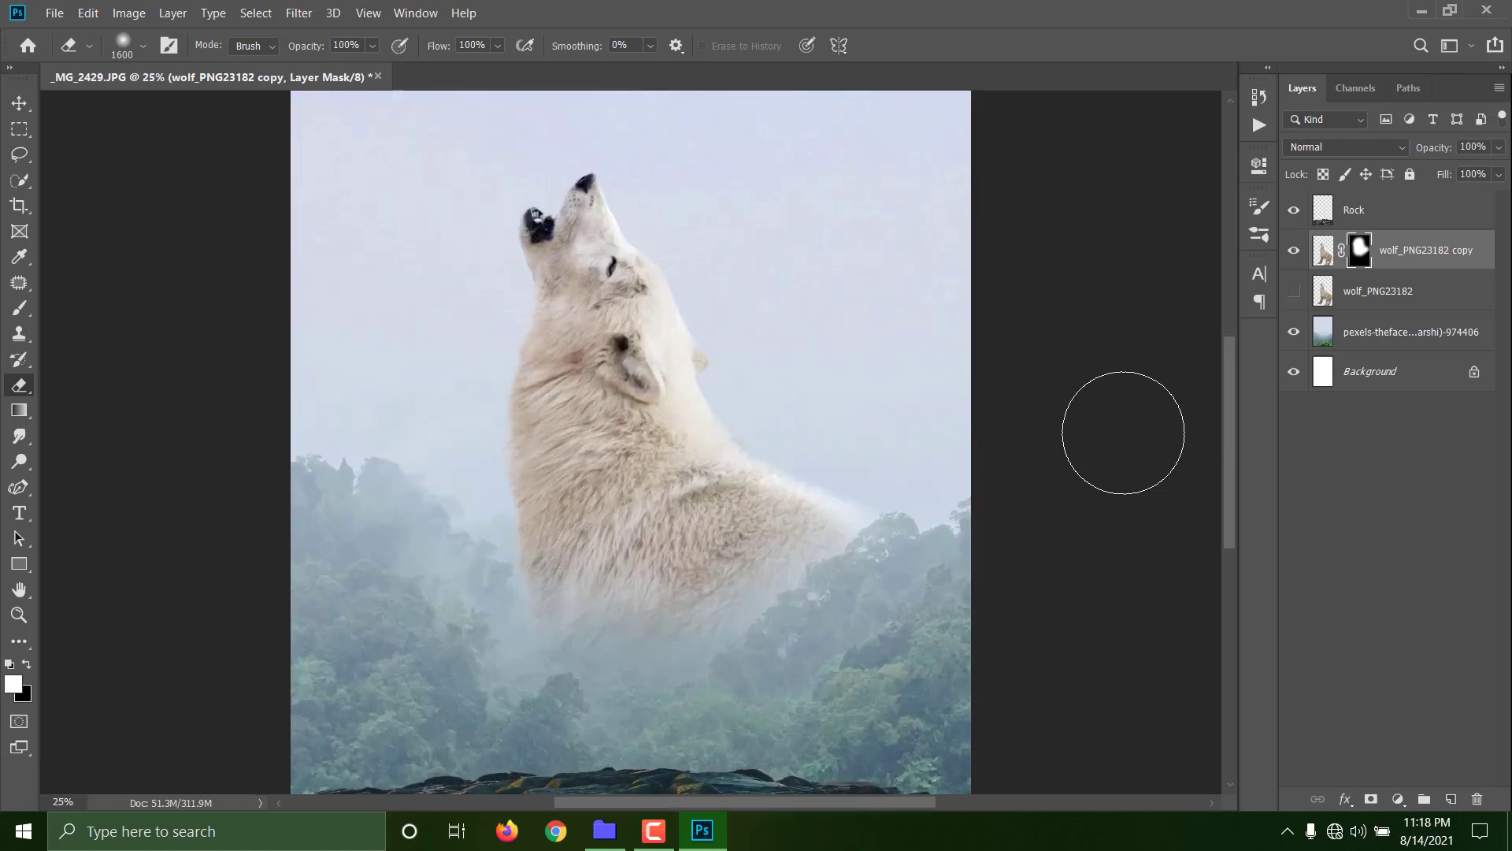
{"action": "key", "text": "ctrl+minus"}
{"action": "key", "text": "ctrl+minus"}
{"action": "key", "text": "ctrl+minus"}
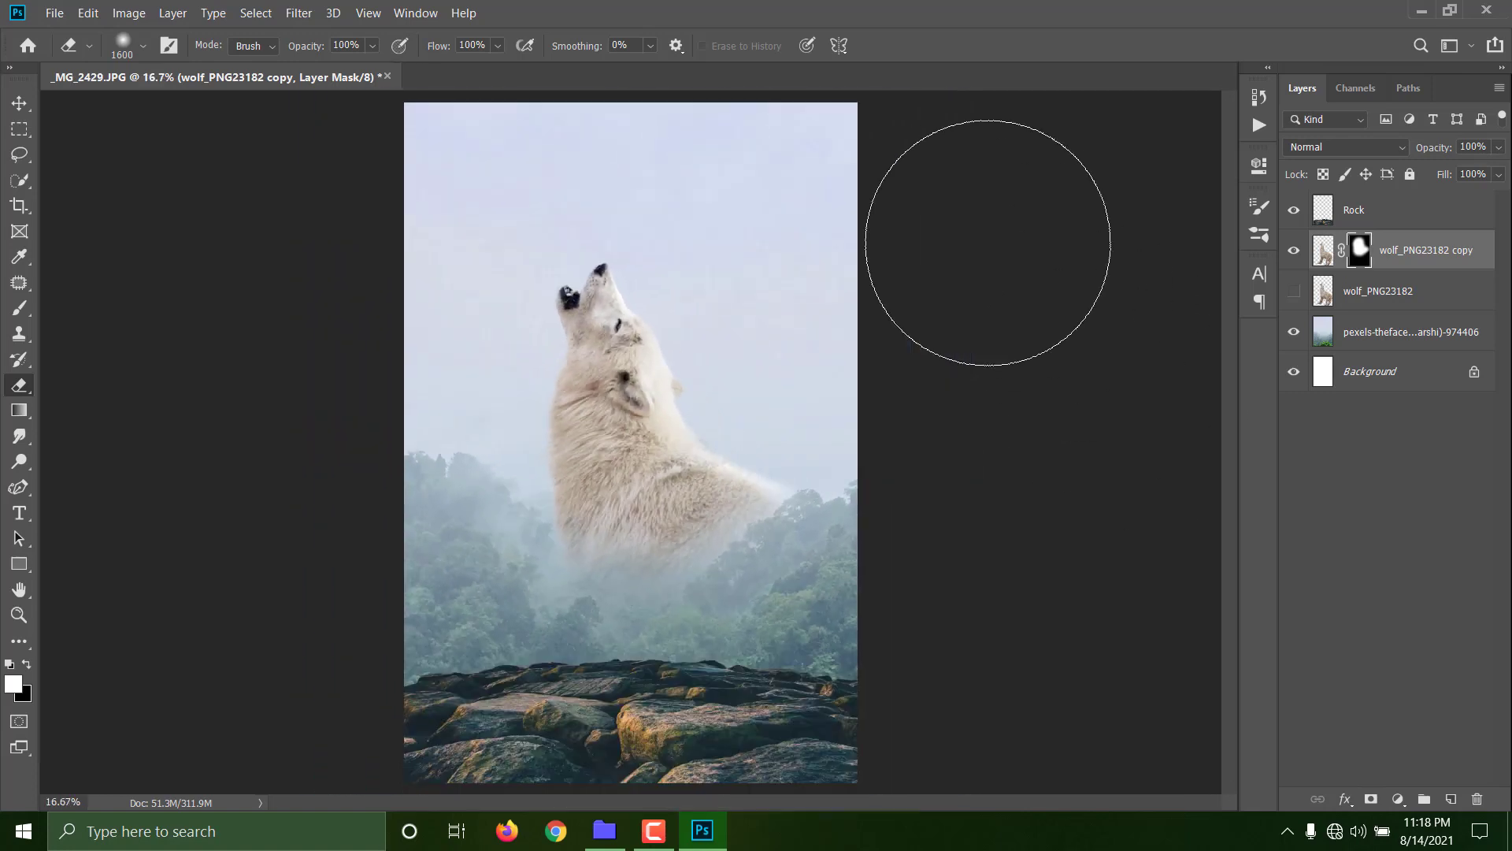
{"action": "left_click", "coordinate": [1355, 296]}
{"action": "key", "text": "Delete"}
{"action": "left_click", "coordinate": [1405, 259]}
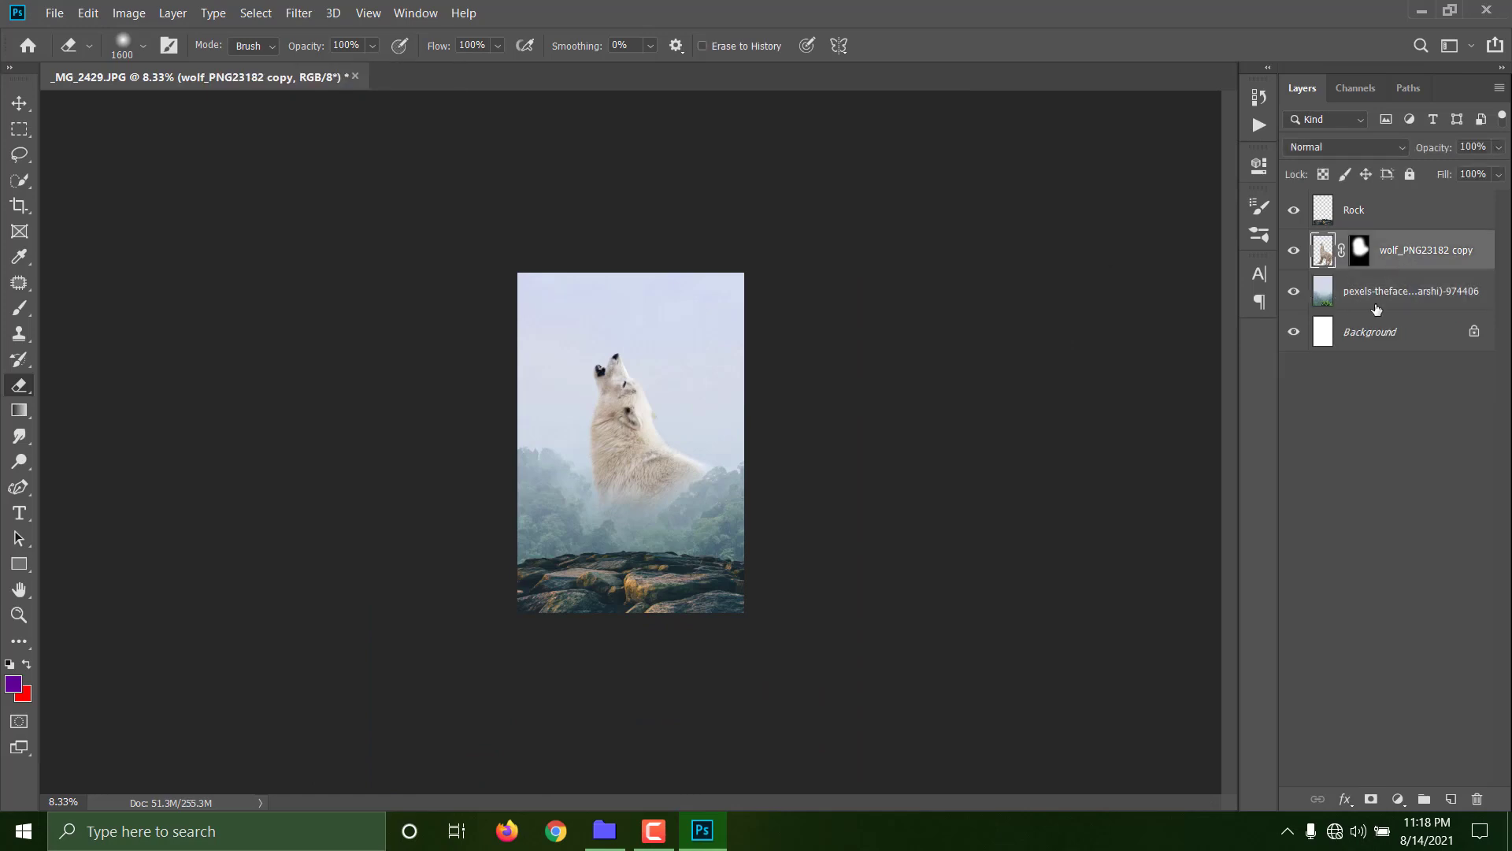
Add a Levels adjustment above the misty forest layer and clip it to that layer.
{"action": "left_click", "coordinate": [1372, 305]}
{"action": "left_click", "coordinate": [1397, 799]}
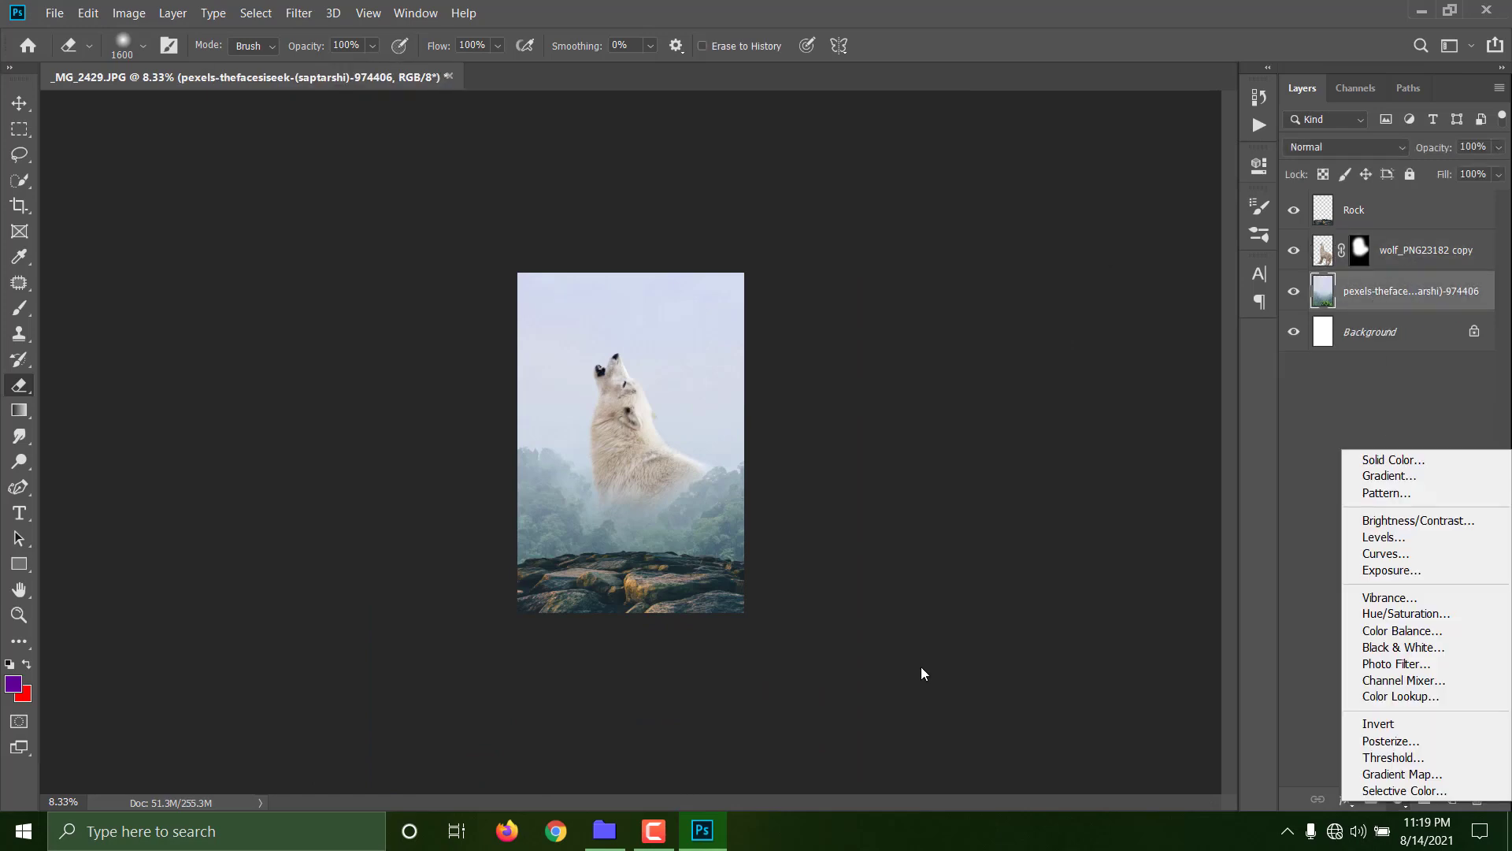
{"action": "left_click", "coordinate": [921, 672]}
{"action": "left_click", "coordinate": [1397, 798]}
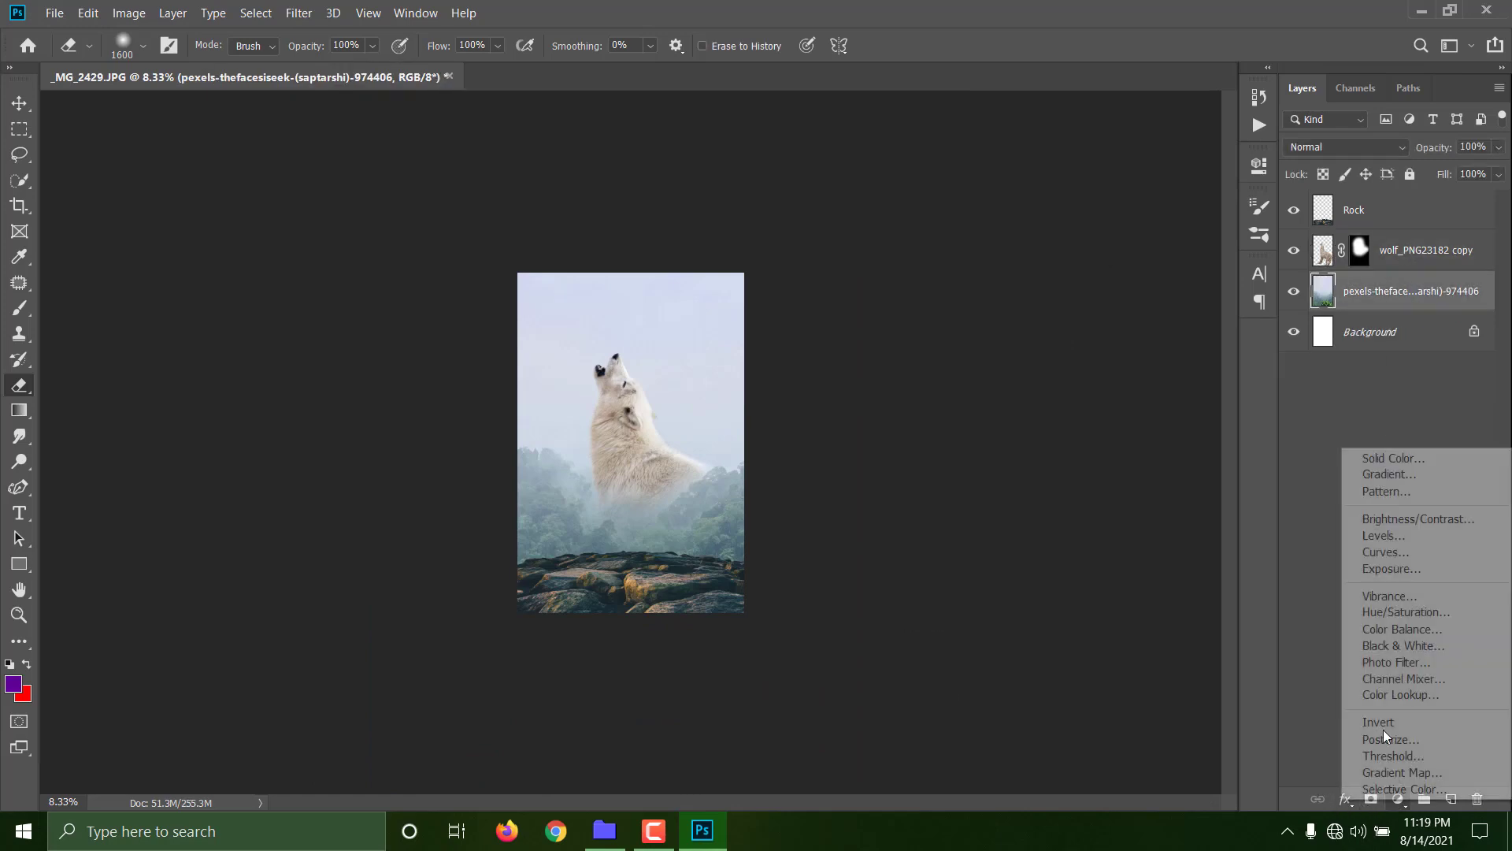
{"action": "left_click", "coordinate": [1383, 535]}
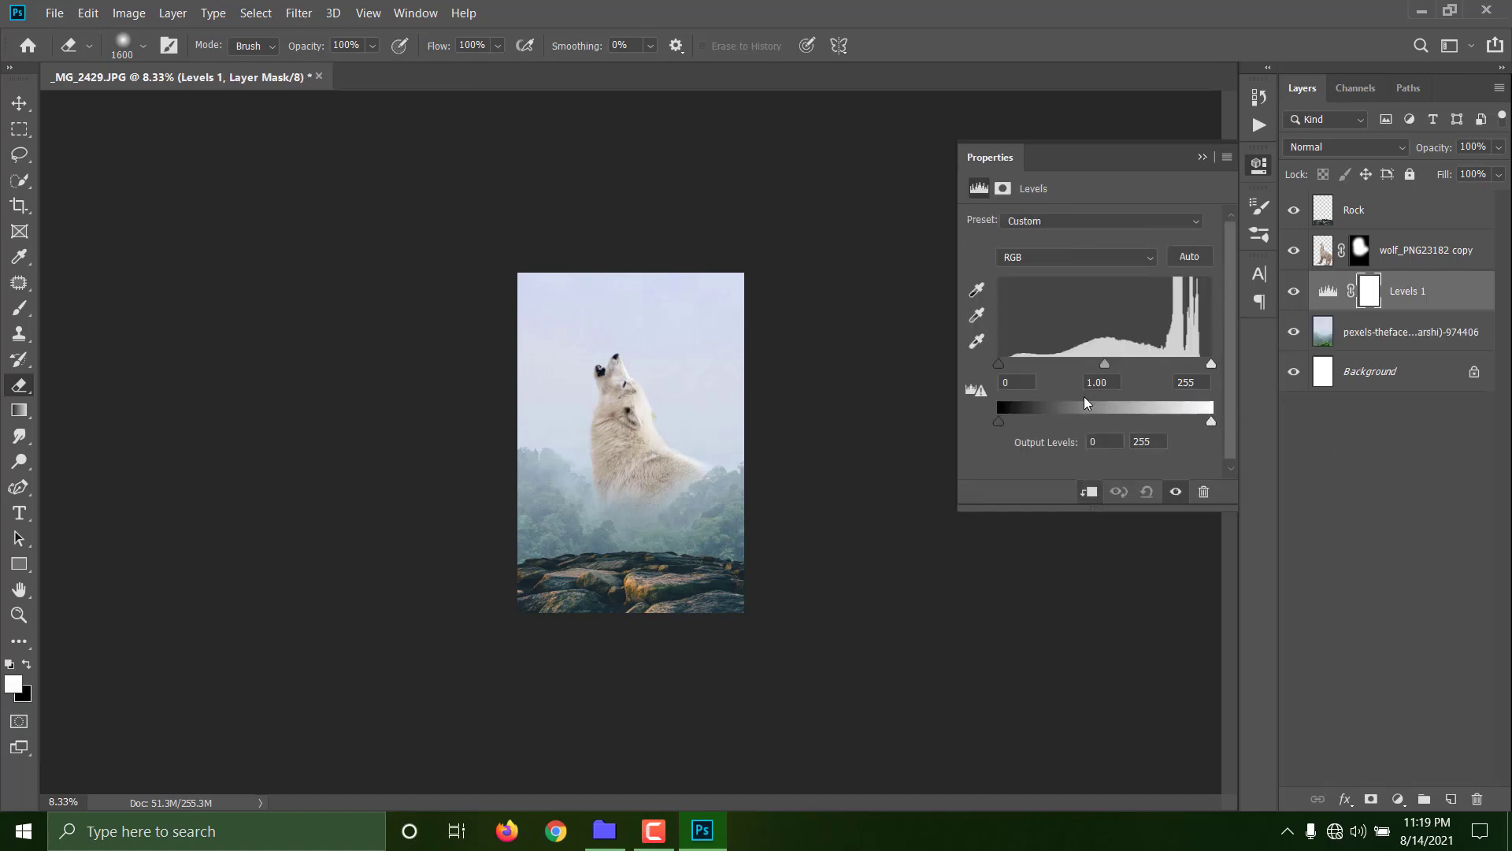
{"action": "key", "text": "ctrl+alt+g"}
Darken the forest by setting the Levels midtones to 0.49 and the output white level to 216.
{"action": "mouse_move", "coordinate": [1212, 367]}
{"action": "left_mouse_down"}
{"action": "mouse_move", "coordinate": [1182, 365]}
{"action": "mouse_move", "coordinate": [1213, 364]}
{"action": "left_mouse_up"}
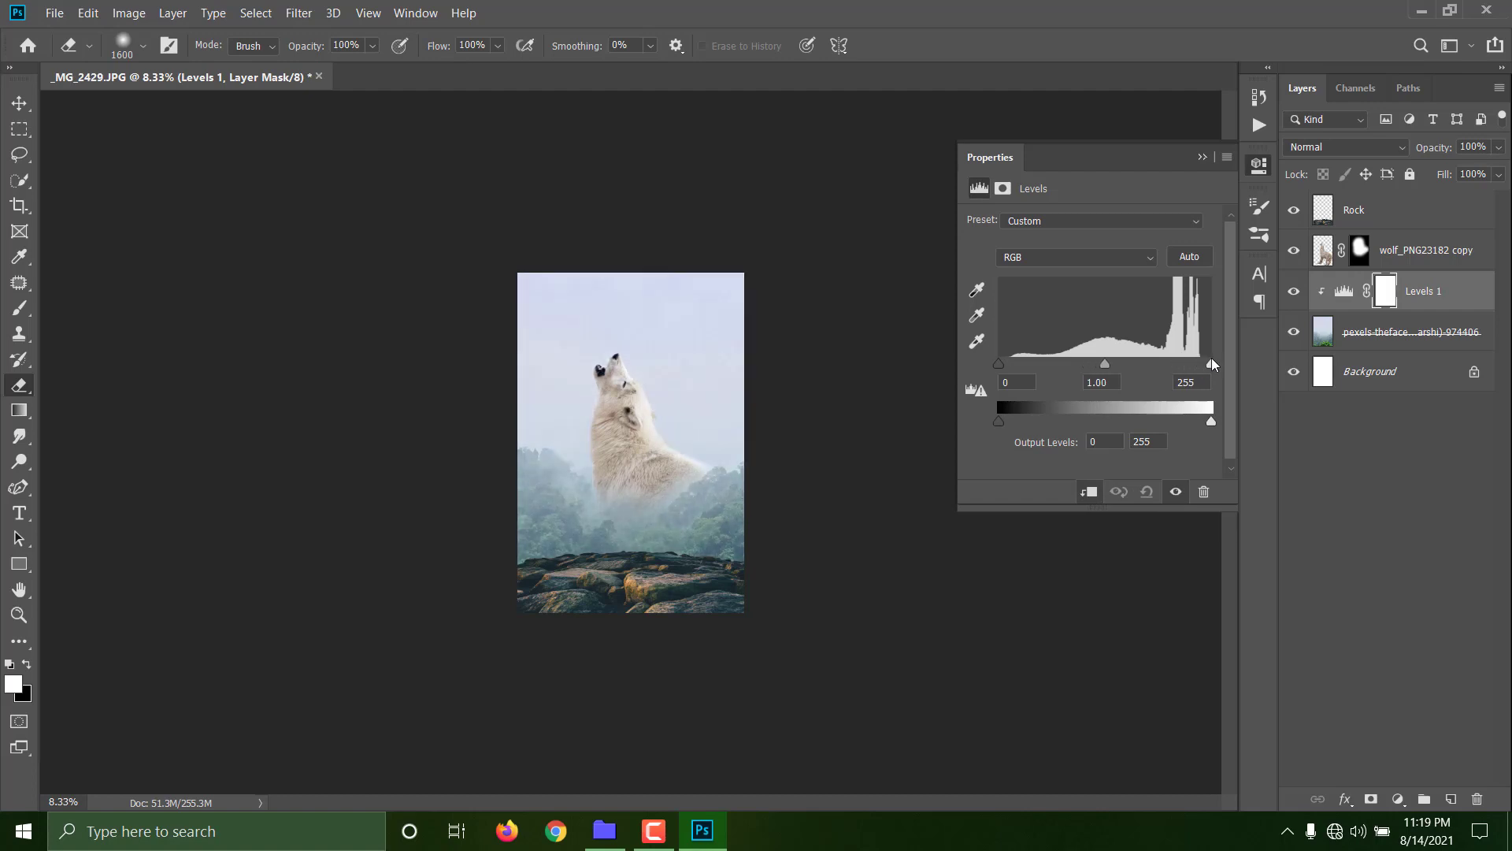
{"action": "left_click_drag", "start_coordinate": [1106, 369], "coordinate": [1148, 365]}
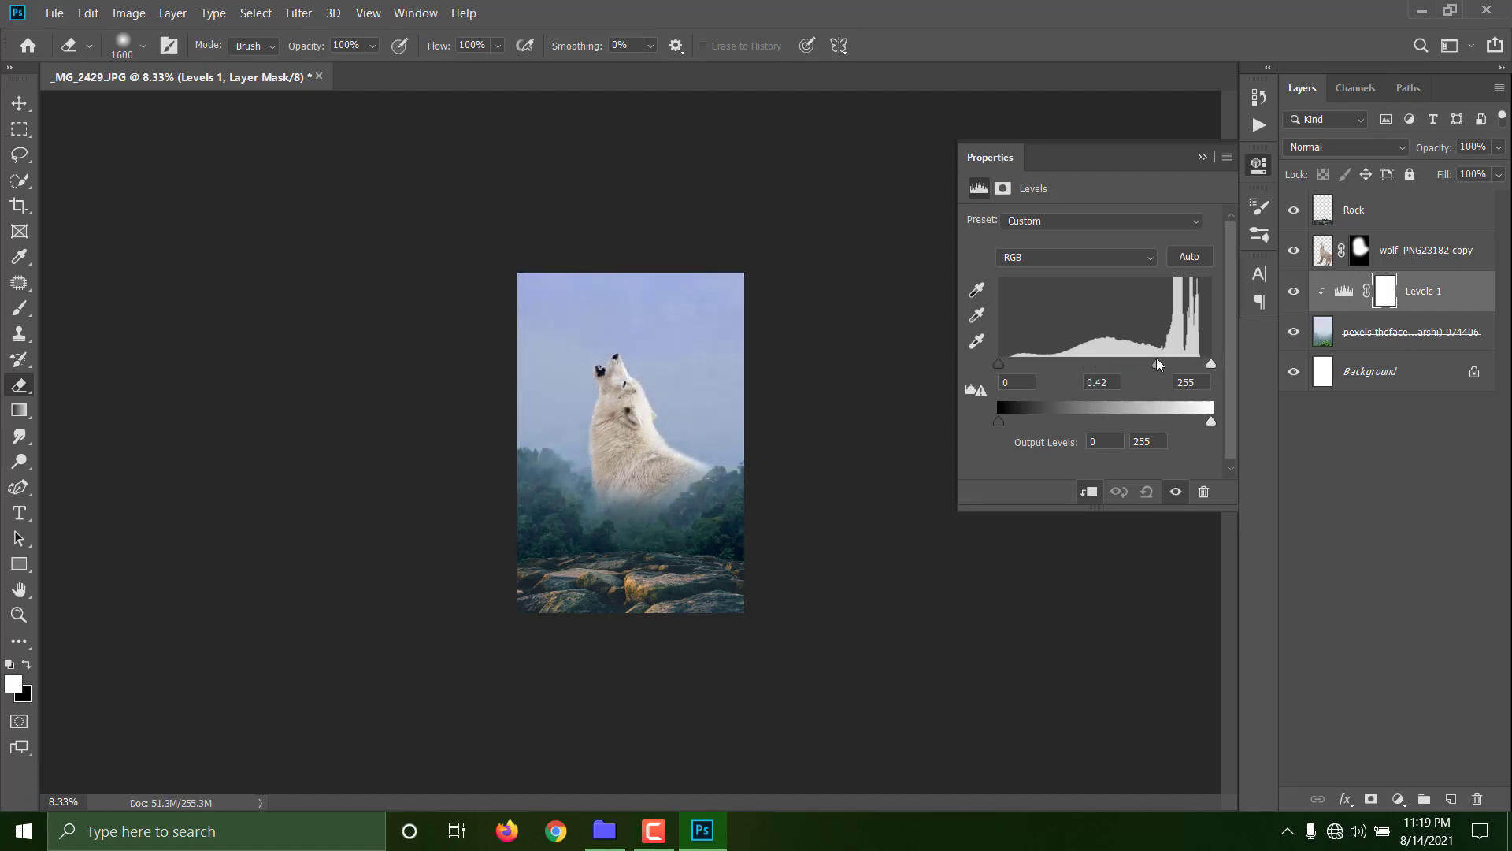
{"action": "left_click_drag", "start_coordinate": [1156, 357], "coordinate": [1157, 357]}
{"action": "mouse_move", "coordinate": [1002, 420]}
{"action": "left_mouse_down"}
{"action": "mouse_move", "coordinate": [1029, 413]}
{"action": "mouse_move", "coordinate": [991, 409]}
{"action": "left_mouse_up"}
{"action": "mouse_move", "coordinate": [1202, 422]}
{"action": "left_mouse_down"}
{"action": "mouse_move", "coordinate": [1161, 420]}
{"action": "mouse_move", "coordinate": [1174, 416]}
{"action": "left_mouse_up"}
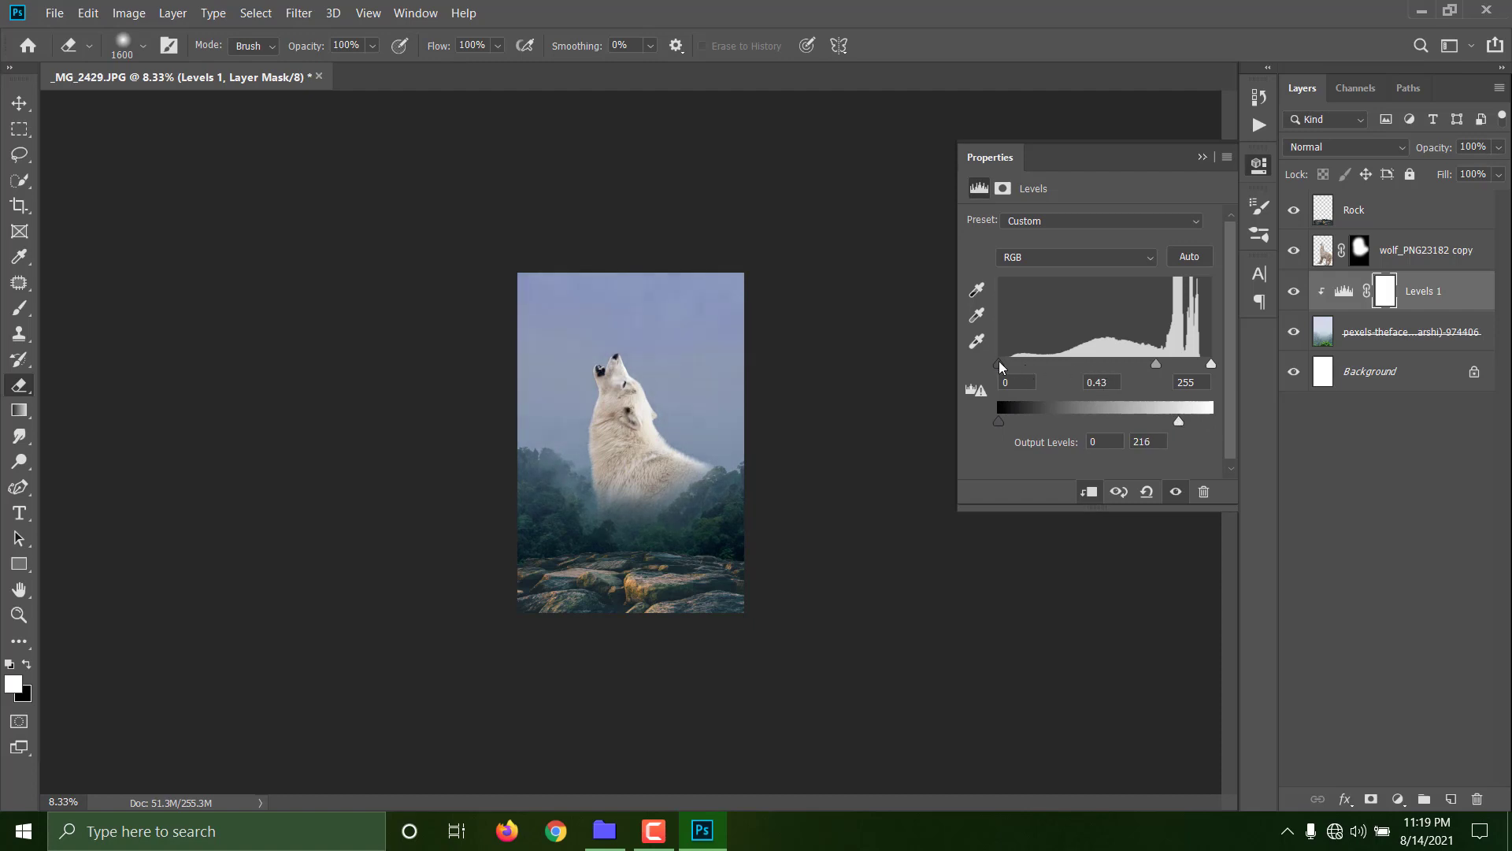
{"action": "mouse_move", "coordinate": [999, 363]}
{"action": "left_mouse_down"}
{"action": "mouse_move", "coordinate": [1032, 361]}
{"action": "mouse_move", "coordinate": [1013, 367]}
{"action": "left_mouse_up"}
{"action": "mouse_move", "coordinate": [1157, 363]}
{"action": "left_mouse_down"}
{"action": "mouse_move", "coordinate": [1170, 357]}
{"action": "mouse_move", "coordinate": [1149, 359]}
{"action": "left_mouse_up"}
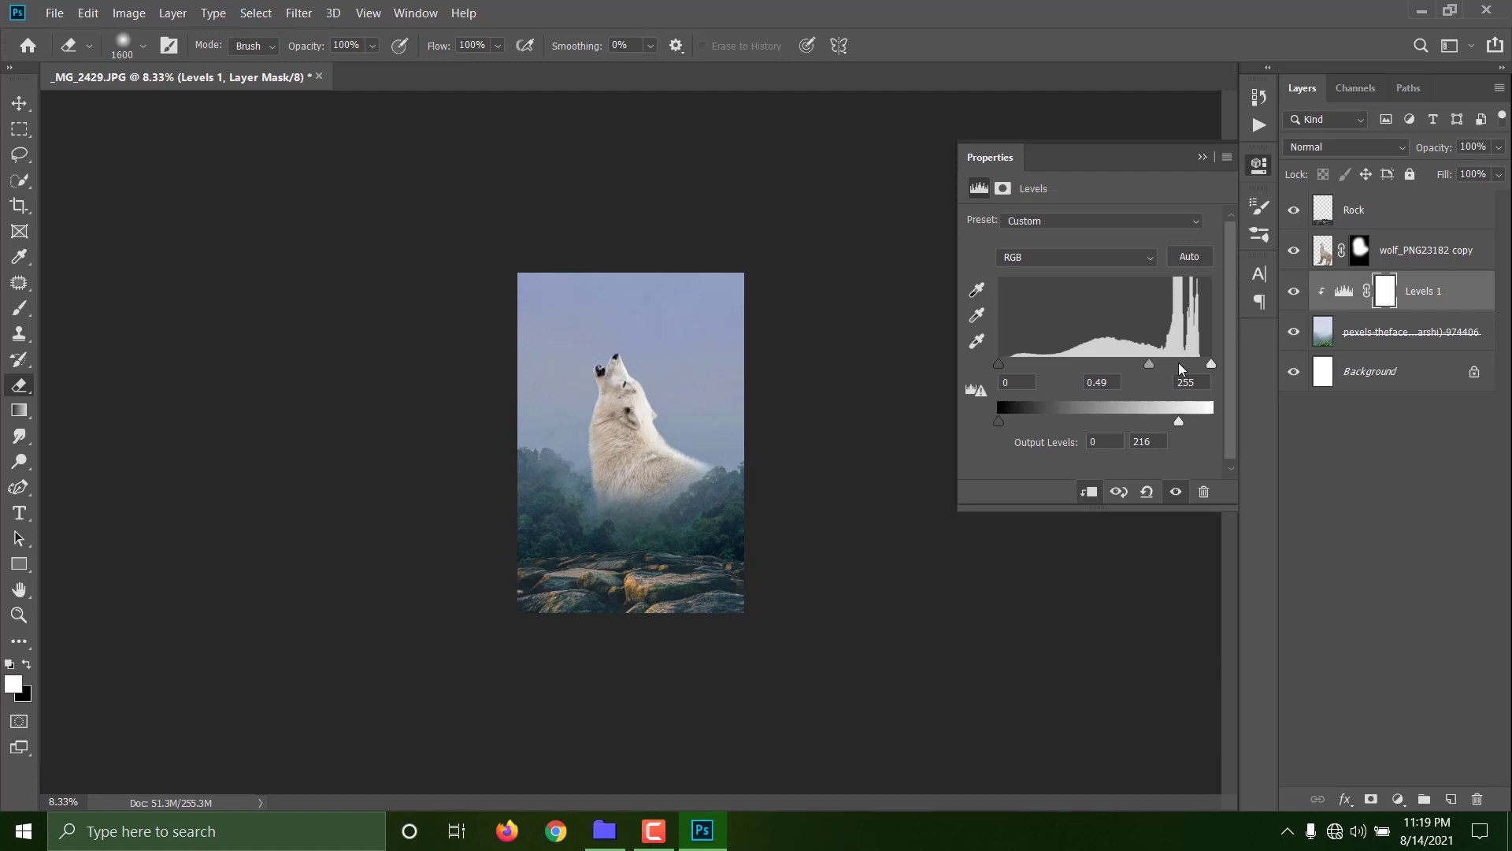
{"action": "left_click", "coordinate": [1201, 158]}
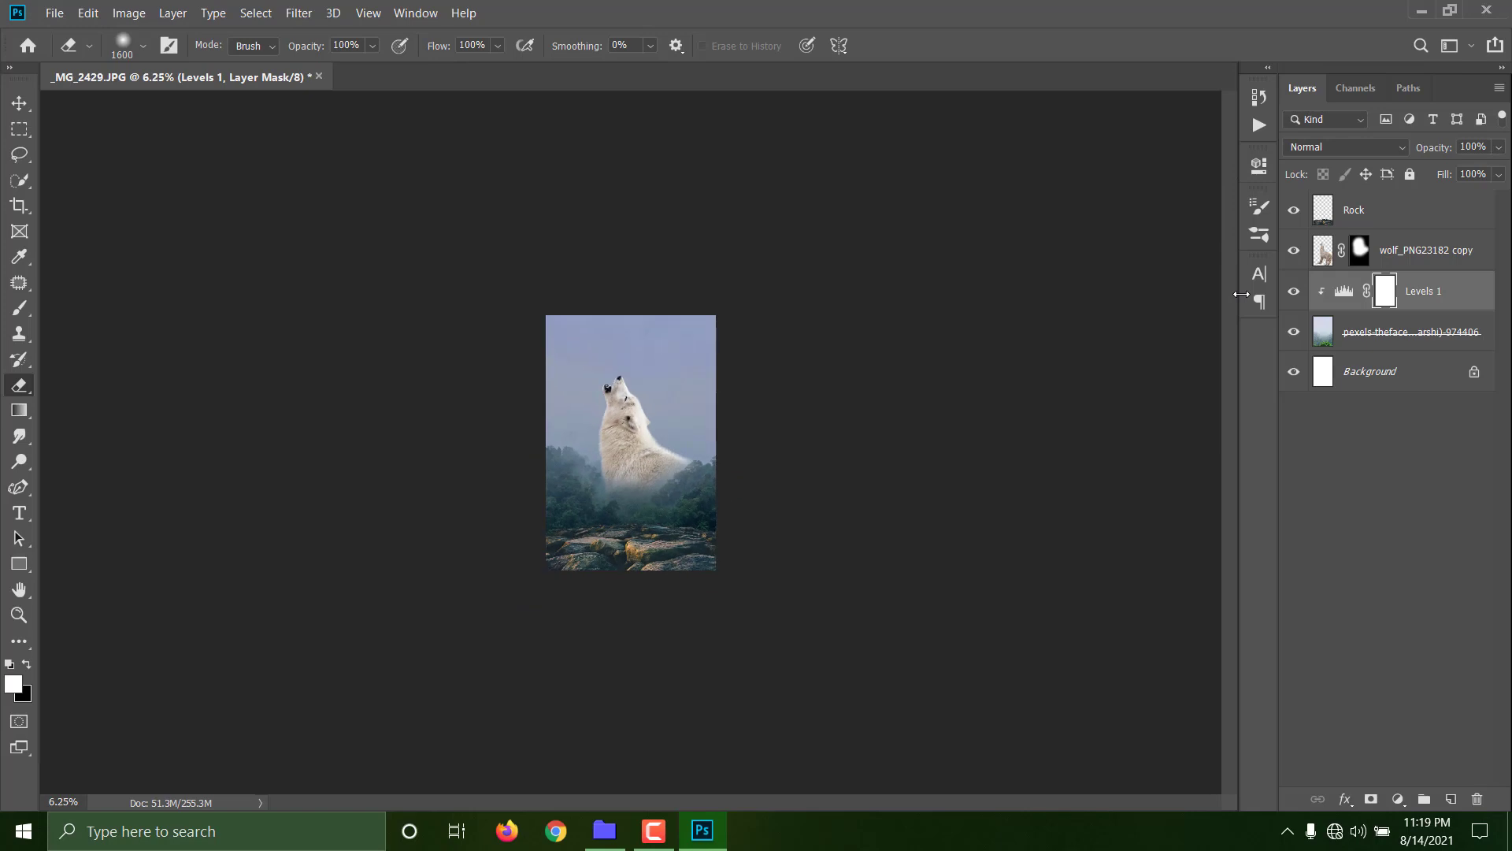
Brush white on the wolf copy's mask over its lower chest and body to refine the blend into the trees.
{"action": "key", "text": "ctrl+plus"}
{"action": "key", "text": "ctrl+plus"}
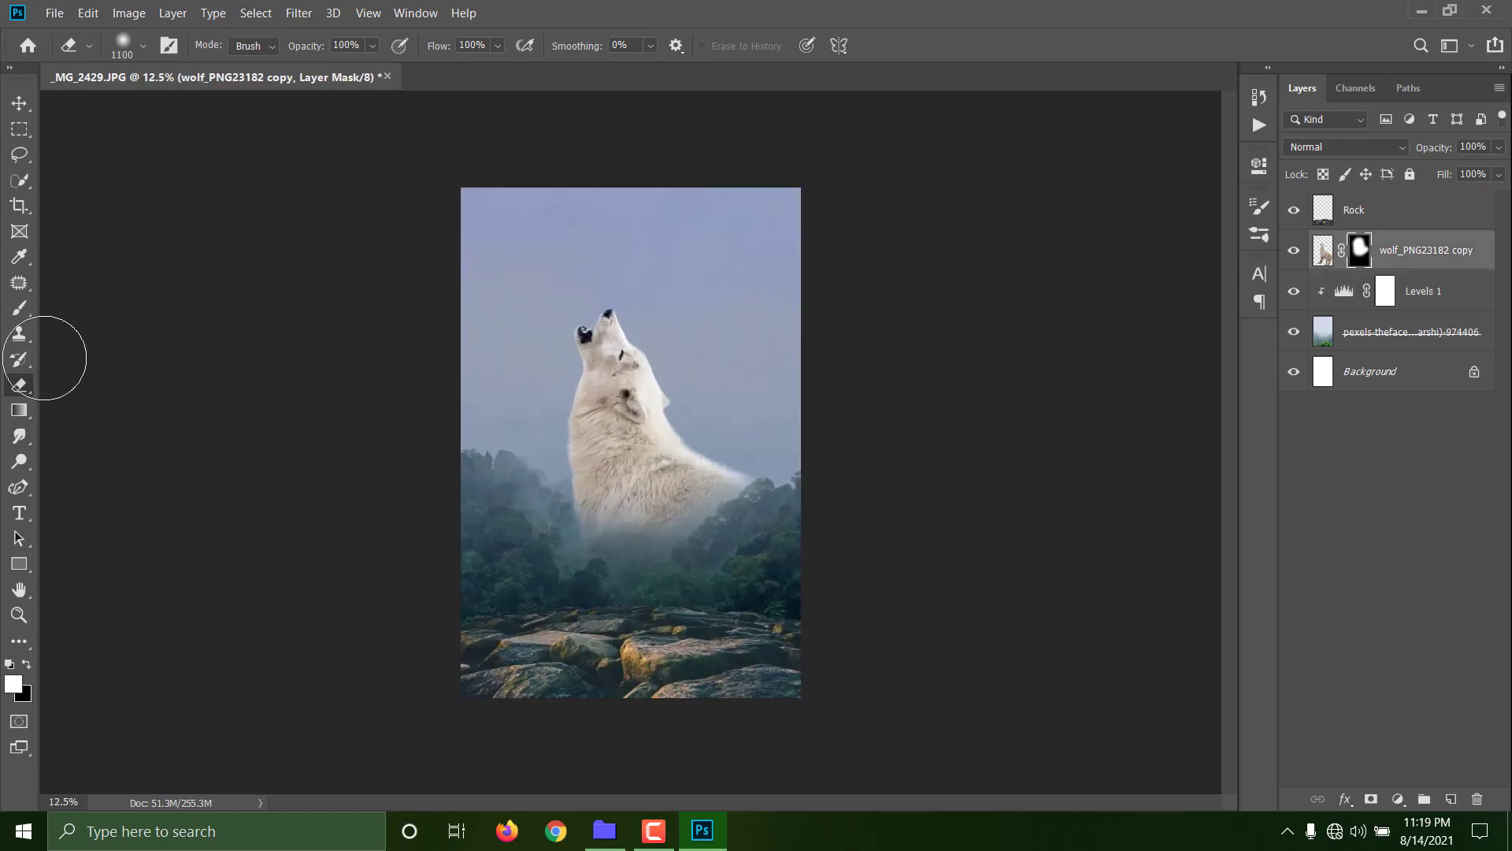
{"action": "left_click", "coordinate": [20, 308]}
{"action": "mouse_move", "coordinate": [637, 468]}
{"action": "left_mouse_down"}
{"action": "mouse_move", "coordinate": [617, 456]}
{"action": "mouse_move", "coordinate": [615, 472]}
{"action": "mouse_move", "coordinate": [663, 487]}
{"action": "left_mouse_up"}
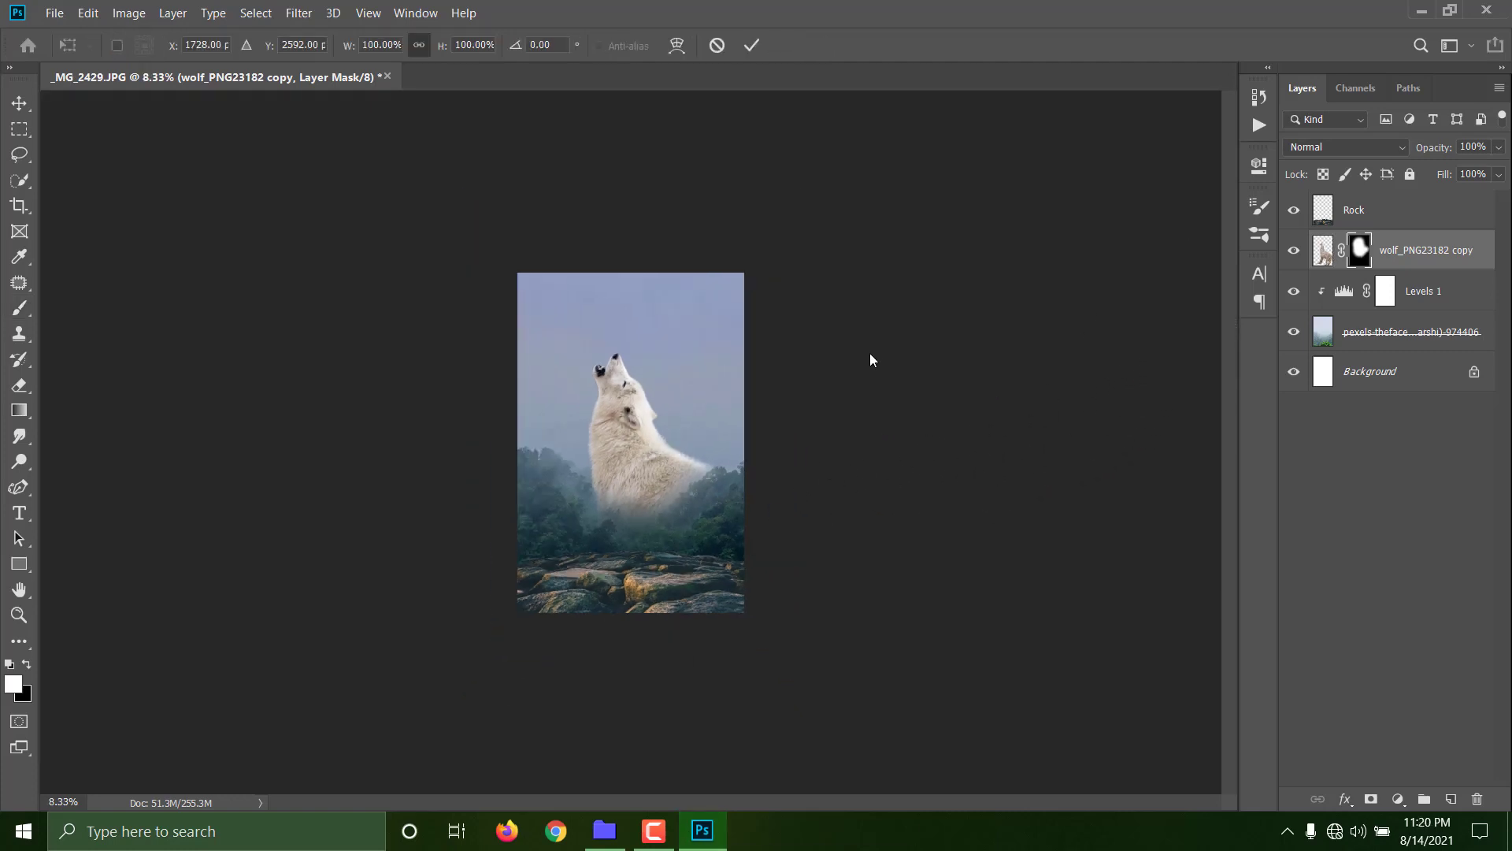
Place the man_PNG6529 image standing on the rocks and order its layer above Rock.
{"action": "key", "text": "ctrl+plus"}
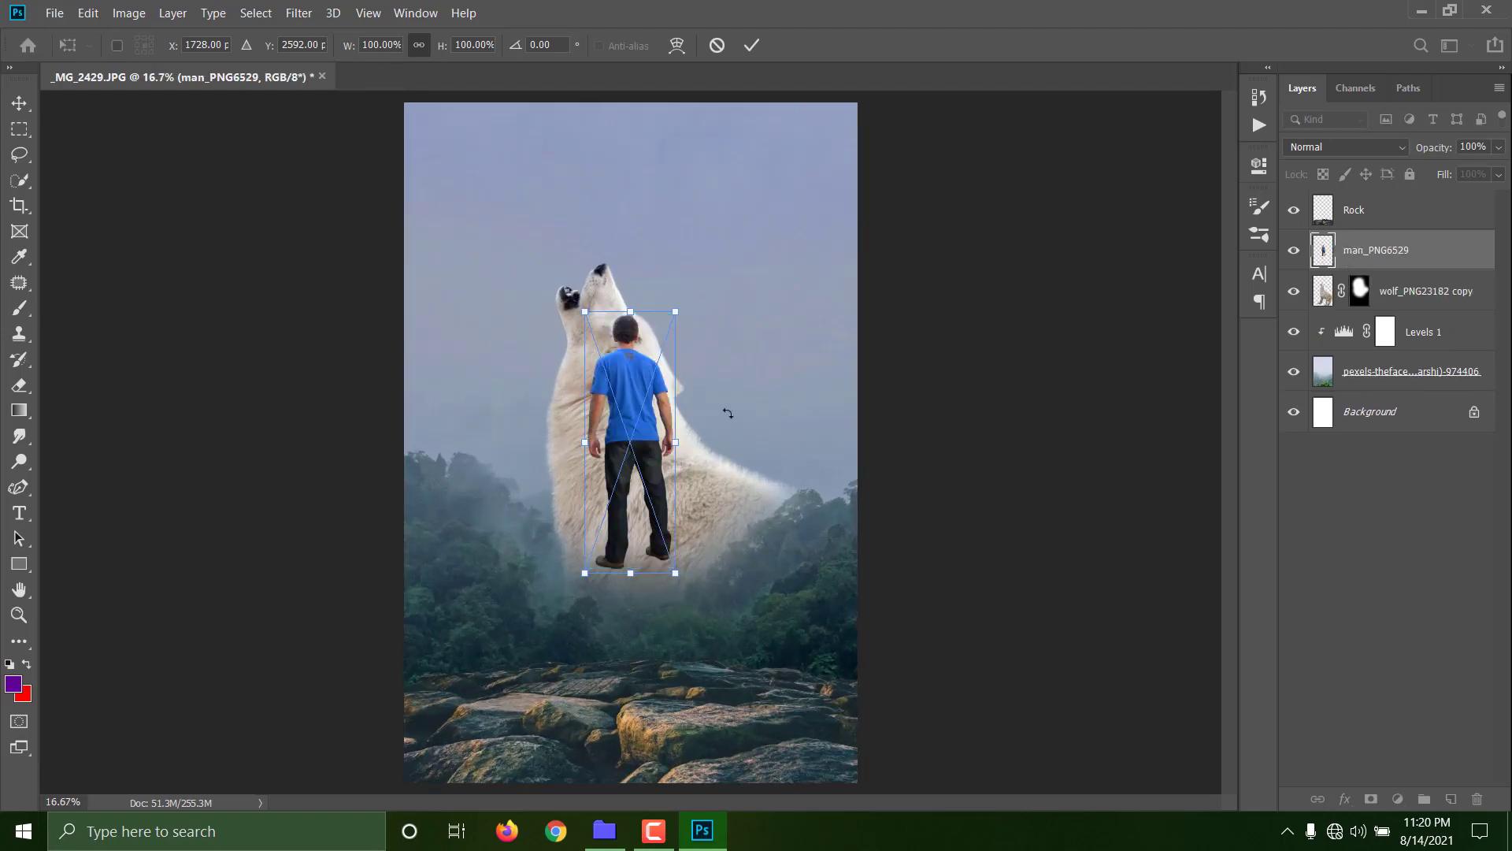
{"action": "left_click_drag", "start_coordinate": [642, 454], "coordinate": [634, 587]}
{"action": "left_click_drag", "start_coordinate": [1367, 257], "coordinate": [1375, 203]}
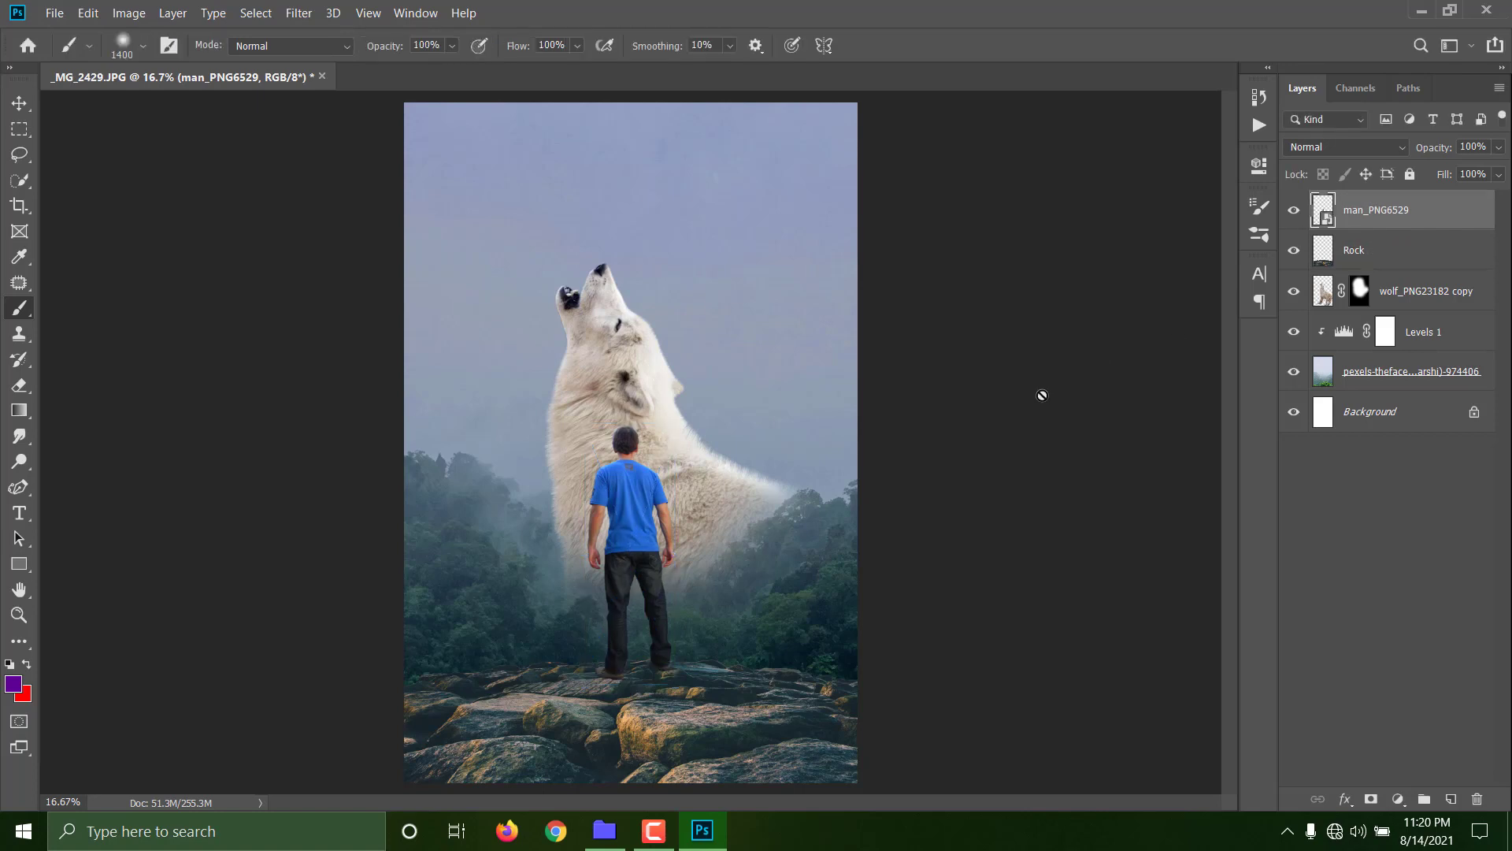
Move the man onto the front rock and scale him proportionally to 109.10%.
{"action": "key", "text": "ctrl+t"}
{"action": "left_click_drag", "start_coordinate": [652, 597], "coordinate": [705, 628]}
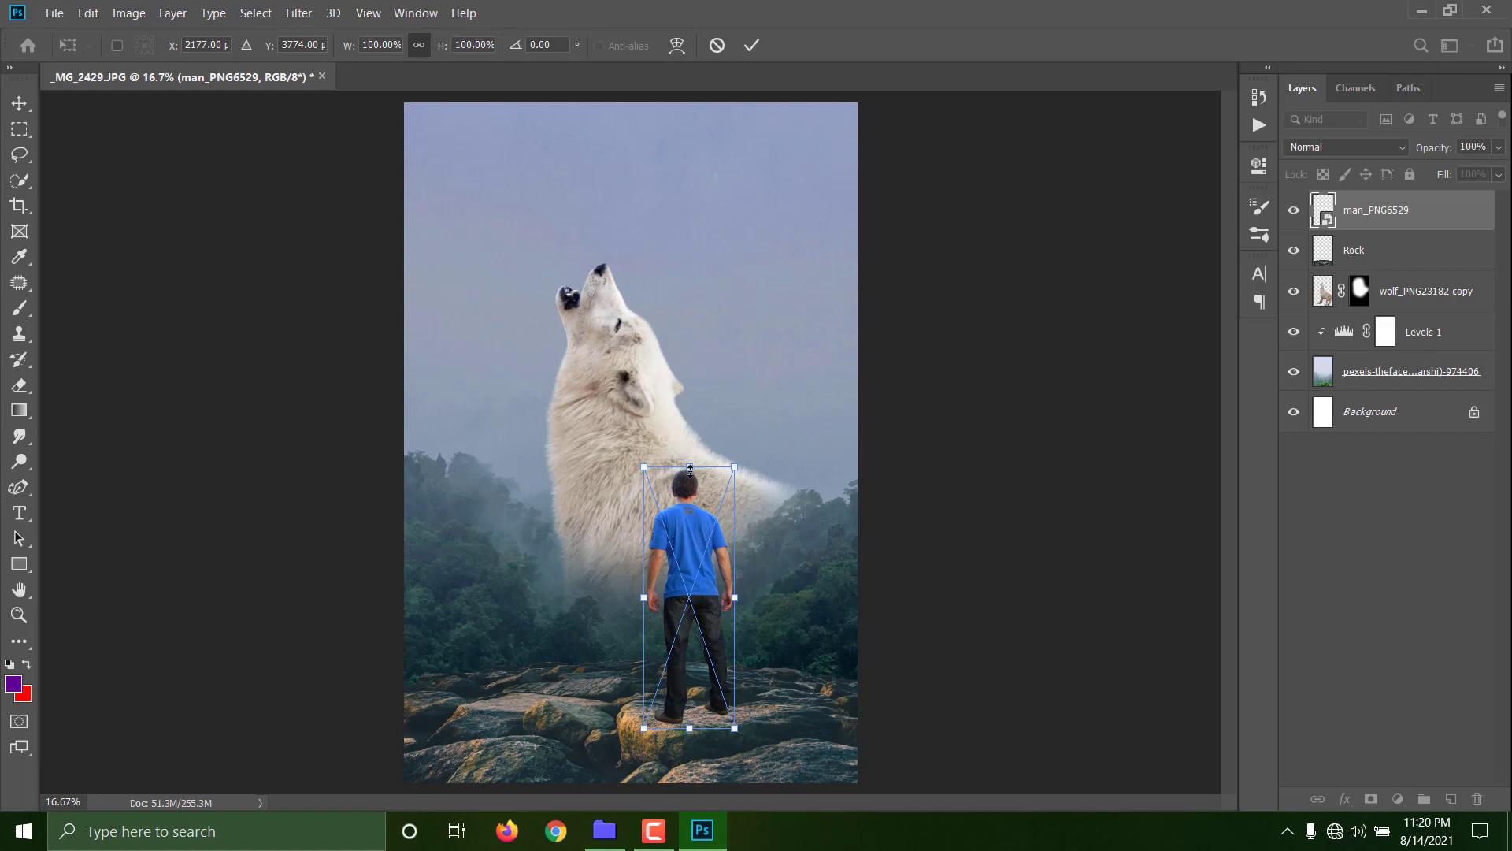
{"action": "left_click_drag", "start_coordinate": [690, 470], "coordinate": [706, 443]}
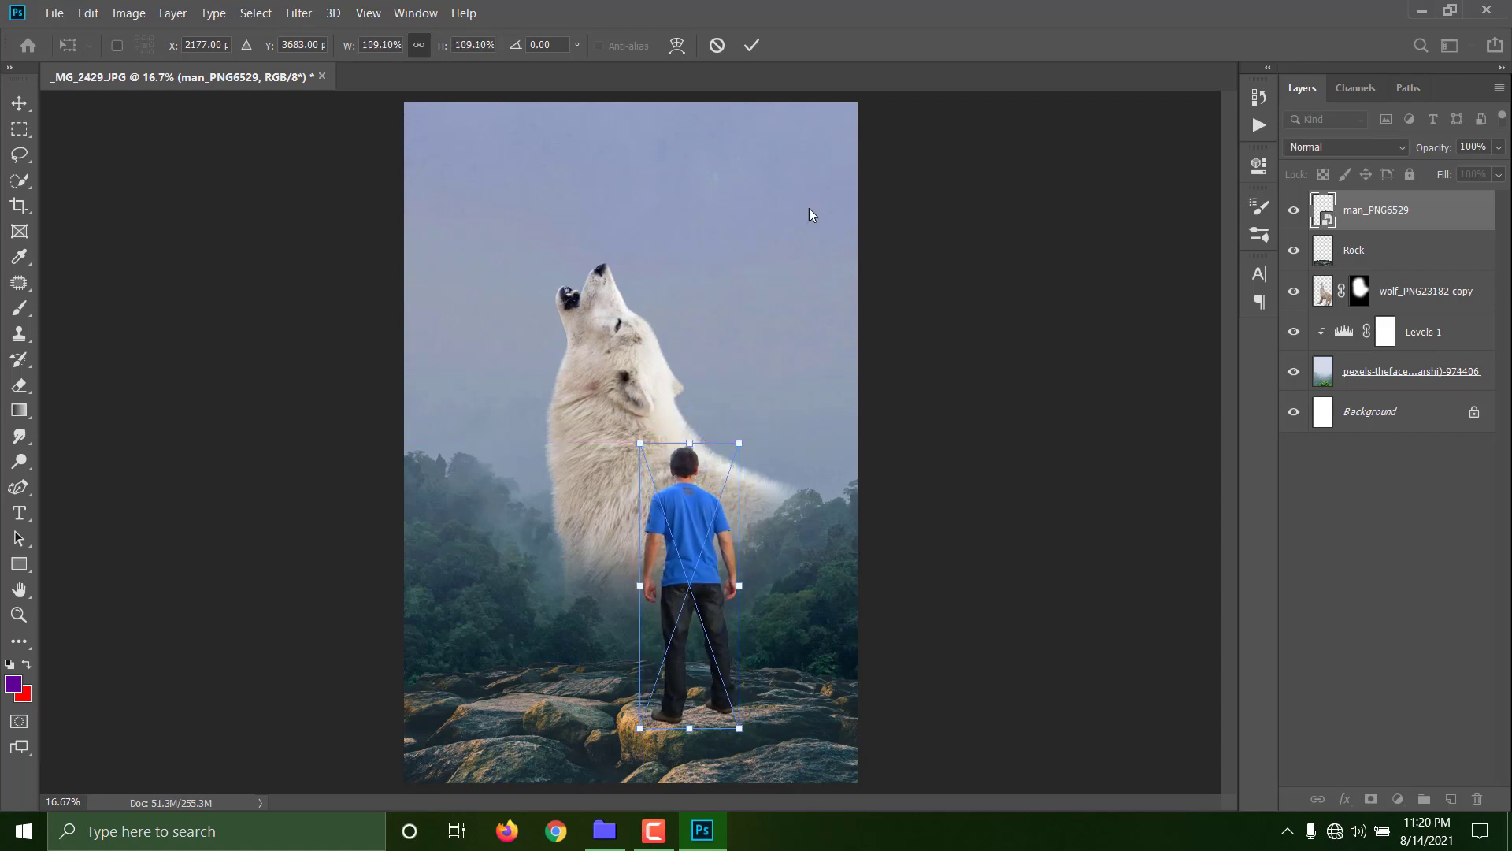
{"action": "left_click", "coordinate": [753, 46]}
Add a new layer above the man and set the foreground colour to black (000000) for brushing.
{"action": "key", "text": "ctrl+minus"}
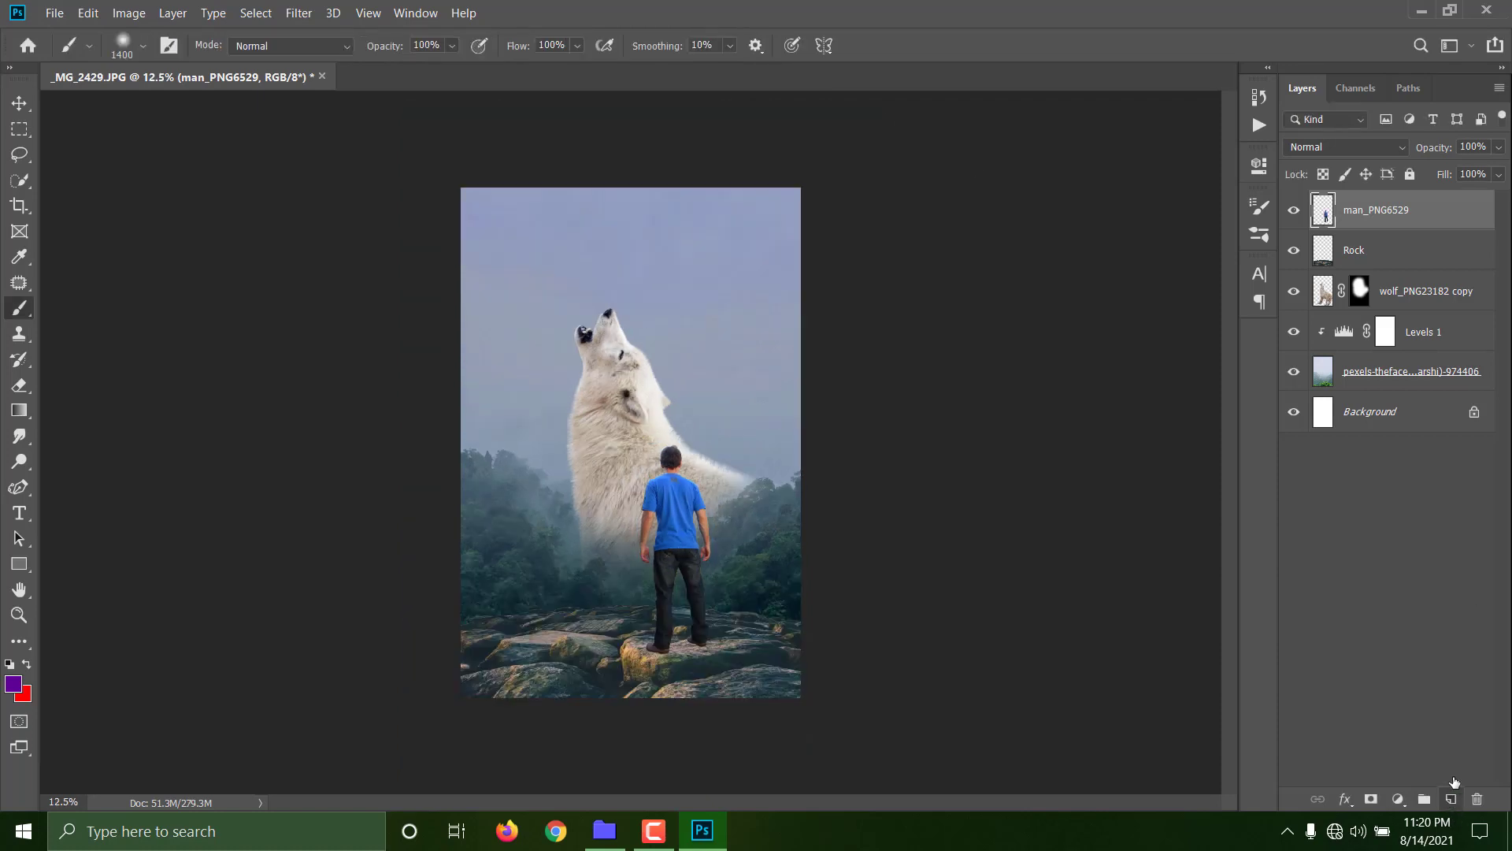
{"action": "left_click", "coordinate": [1452, 798]}
{"action": "key", "text": "i"}
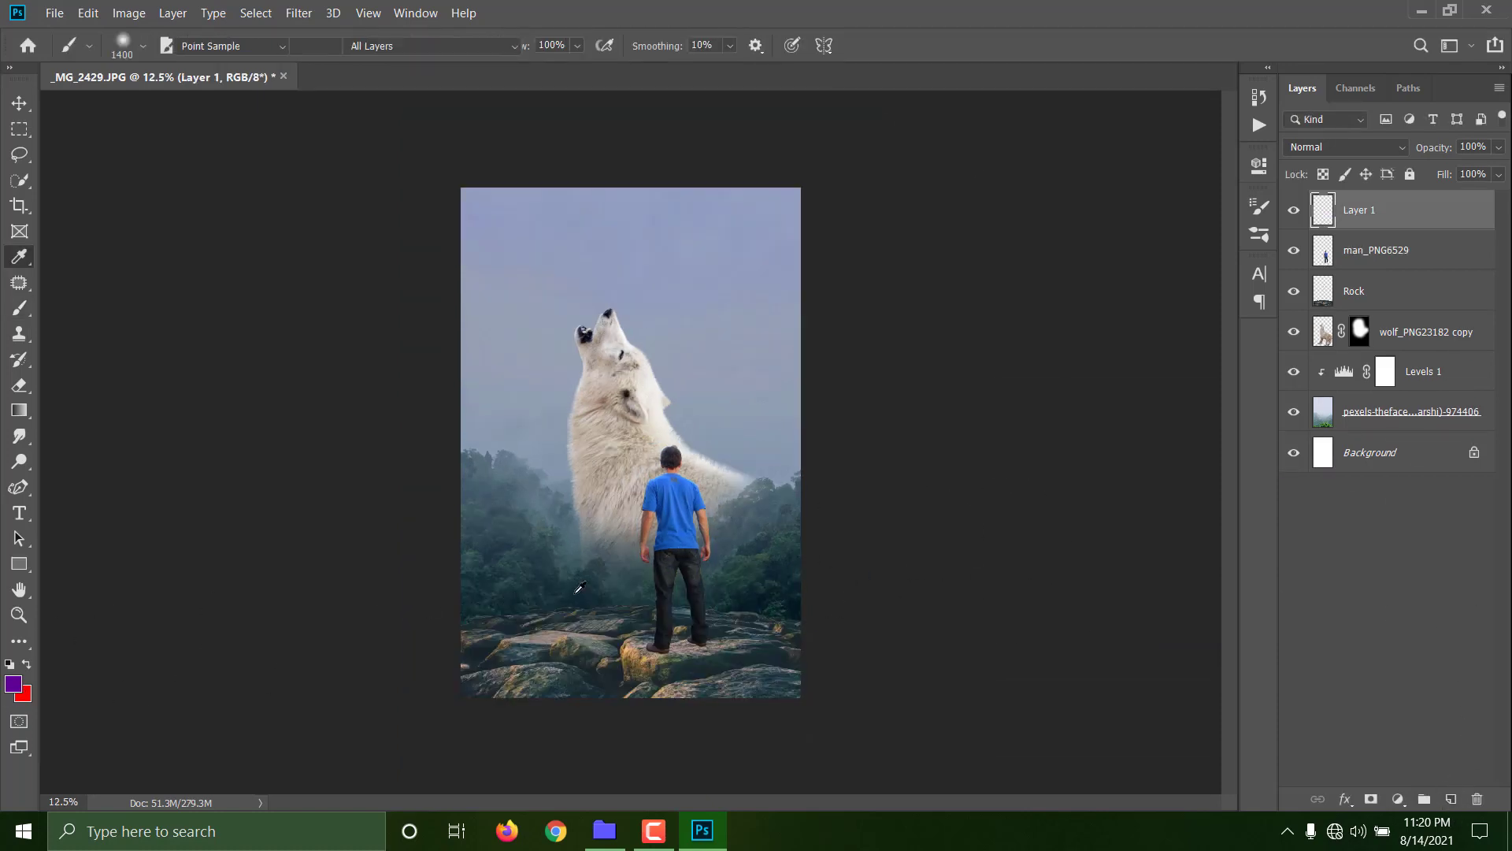
{"action": "left_click_drag", "start_coordinate": [1011, 638], "coordinate": [888, 716]}
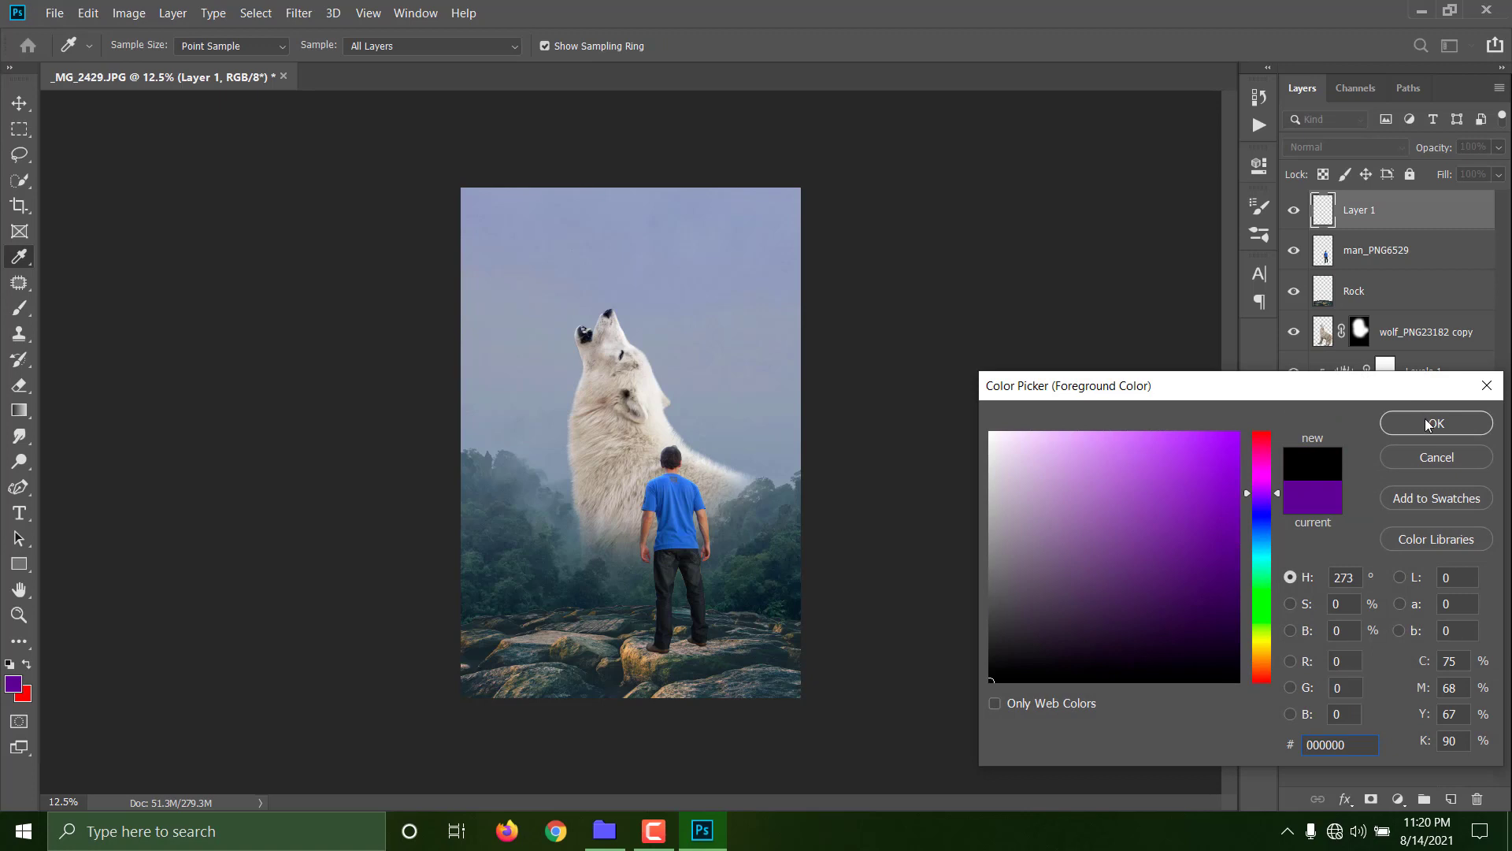
{"action": "left_click", "coordinate": [1427, 424]}
{"action": "key", "text": "b"}
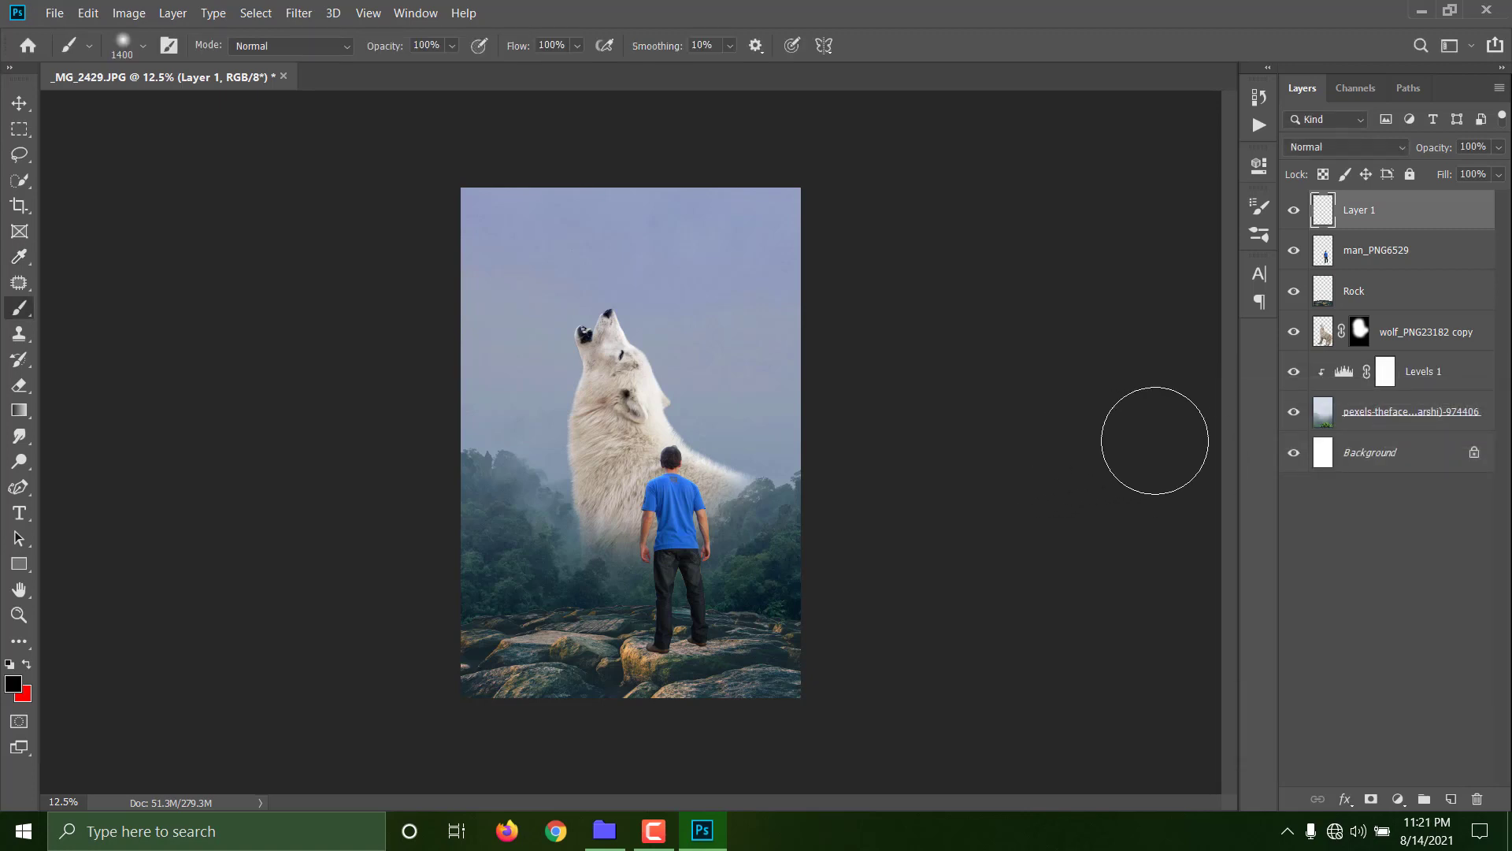
Flatten the brush tip into a thin, slightly tilted ellipse and reduce its size to 400 px.
{"action": "left_click", "coordinate": [145, 52]}
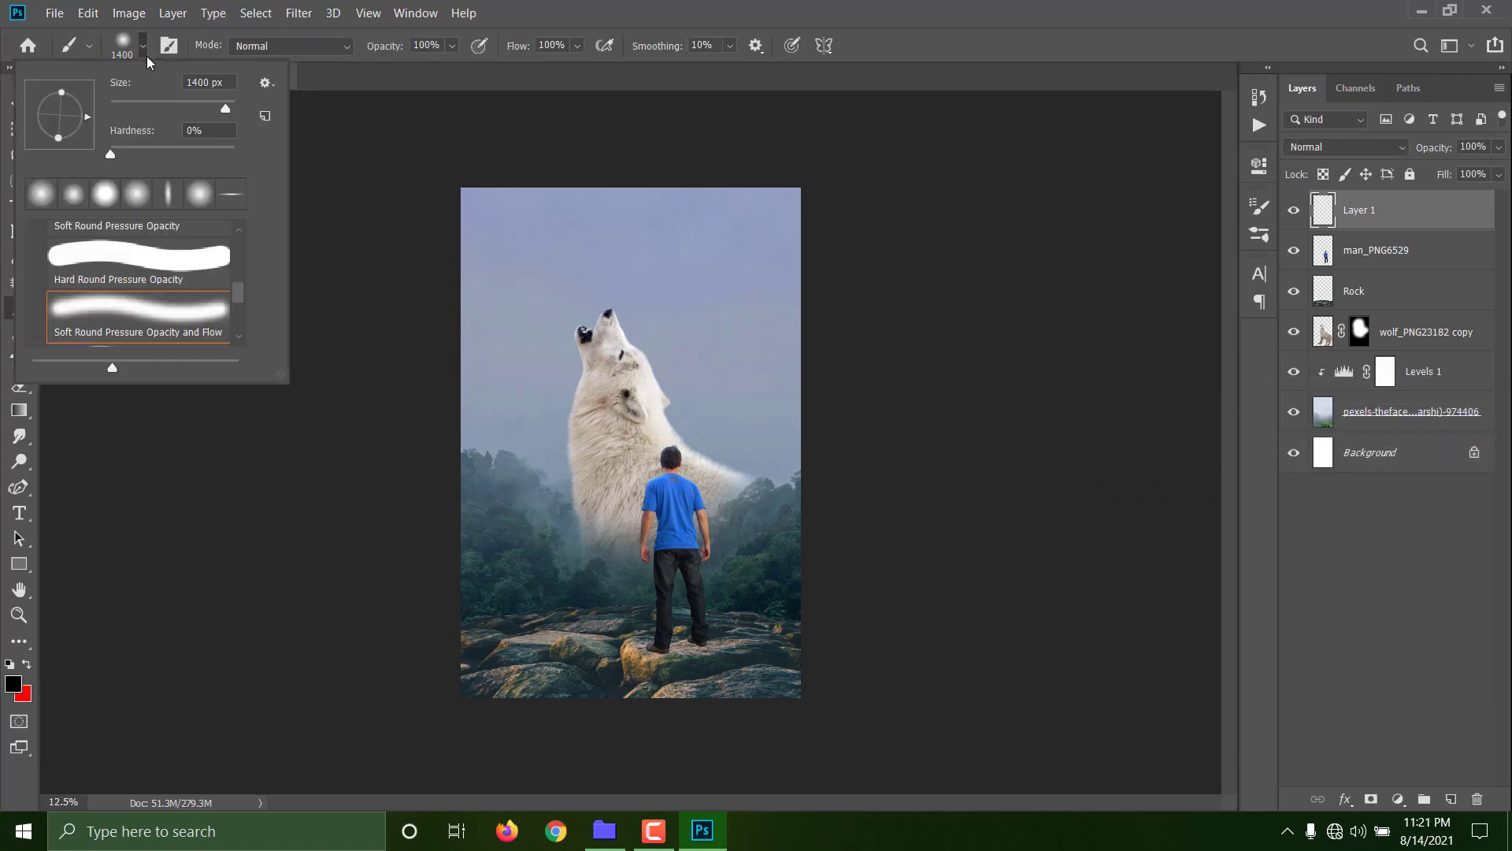
{"action": "left_click_drag", "start_coordinate": [62, 94], "coordinate": [55, 116]}
{"action": "key", "text": "ctrl+plus"}
{"action": "key", "text": "ctrl+plus"}
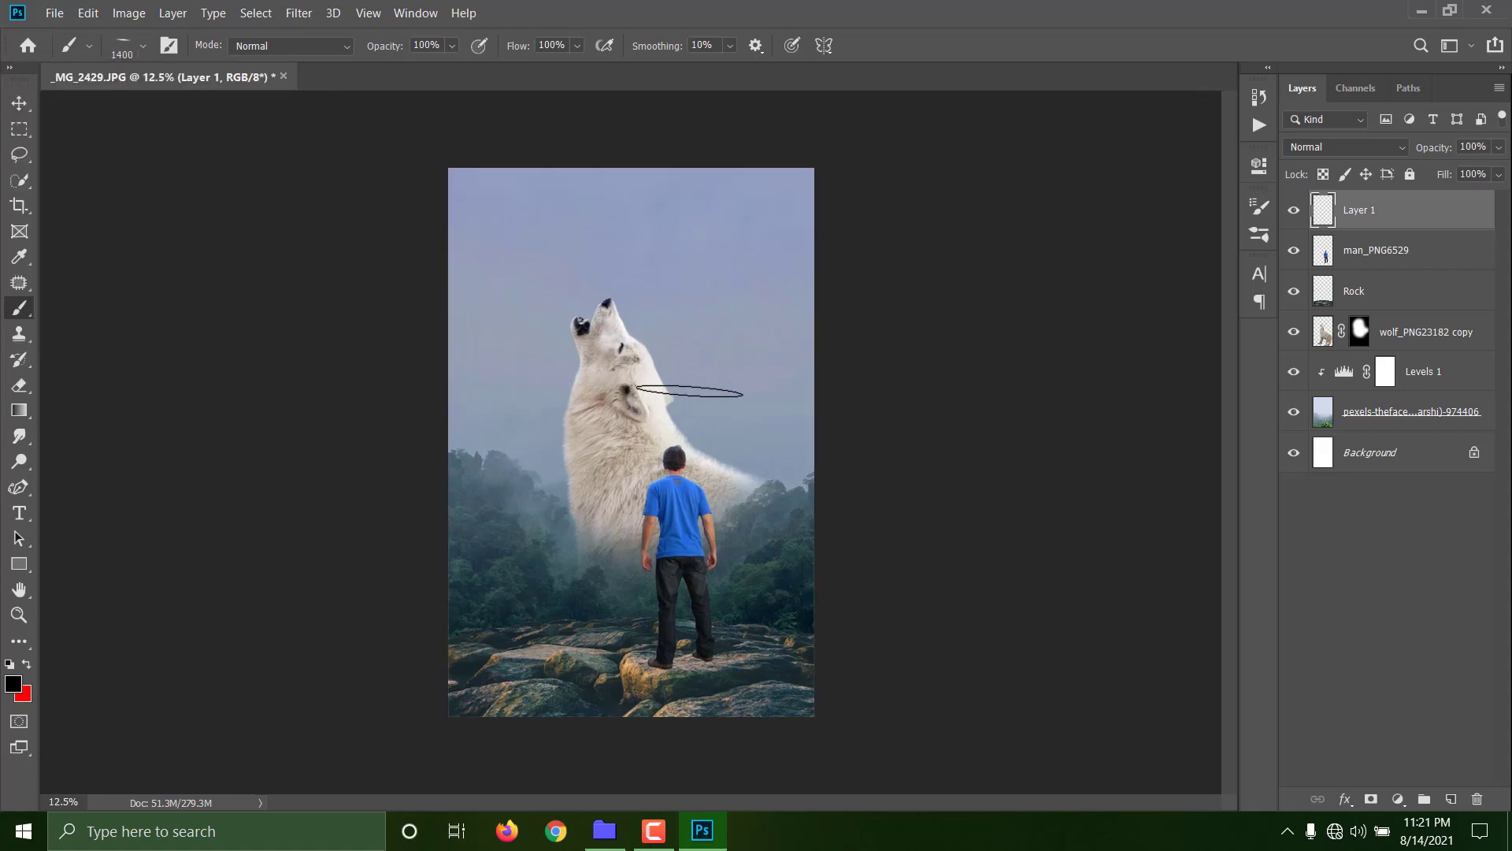
{"action": "key", "text": "ctrl+plus"}
{"action": "scroll", "coordinate": [641, 412], "scroll_direction": "down", "scroll_amount": 10}
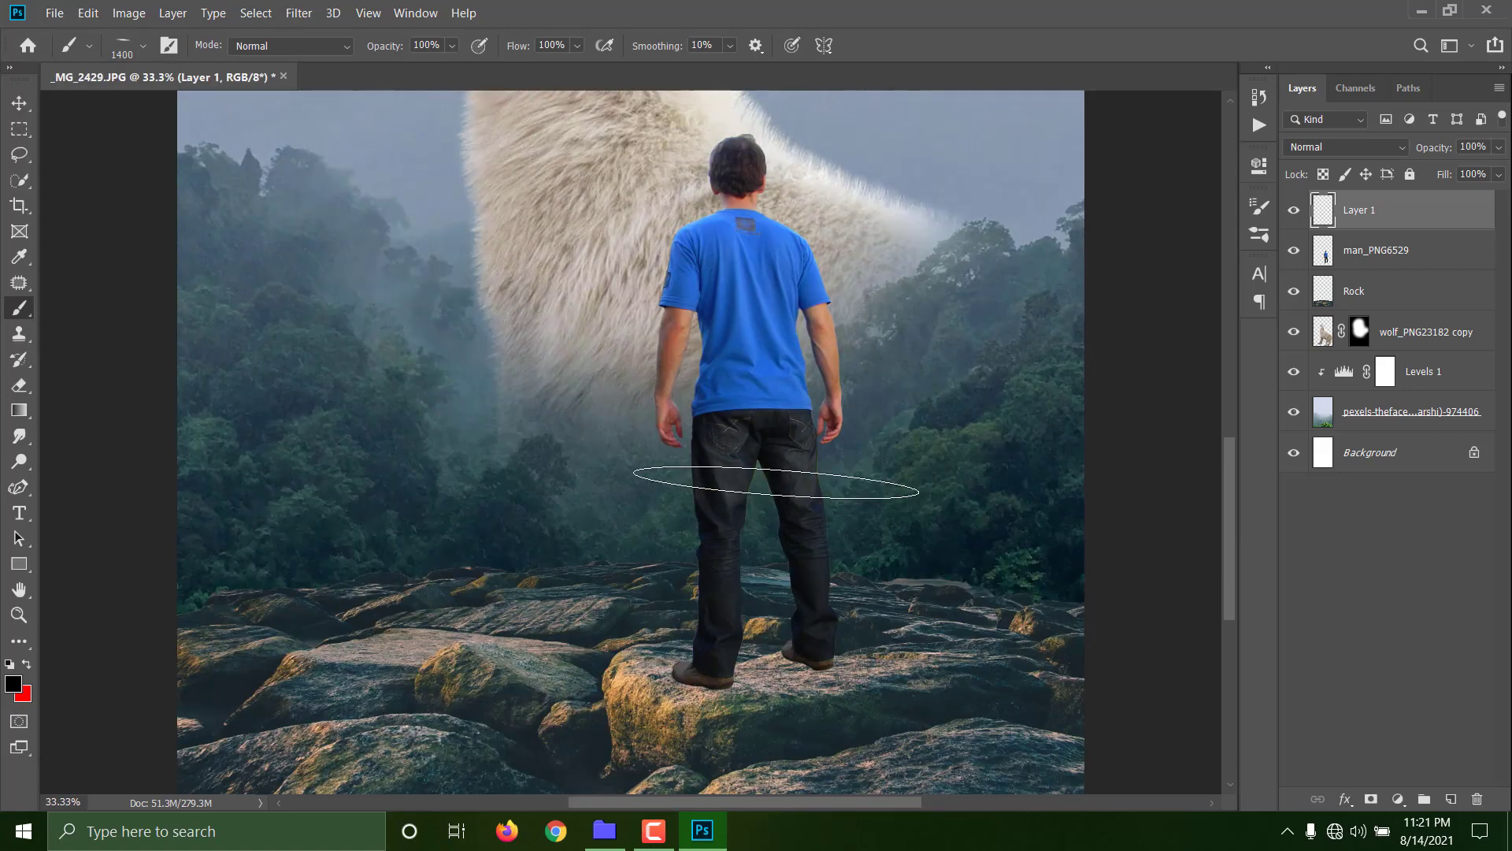
{"action": "scroll", "coordinate": [763, 502], "scroll_direction": "down", "scroll_amount": 2}
{"action": "key", "text": "bracketleft"}
{"action": "key", "text": "bracketleft"}
{"action": "key", "text": "bracketleft"}
{"action": "key", "text": "bracketleft"}
{"action": "key", "text": "bracketleft"}
{"action": "key", "text": "bracketleft"}
{"action": "key", "text": "bracketleft"}
{"action": "key", "text": "bracketleft"}
{"action": "key", "text": "bracketleft"}
{"action": "key", "text": "bracketleft"}
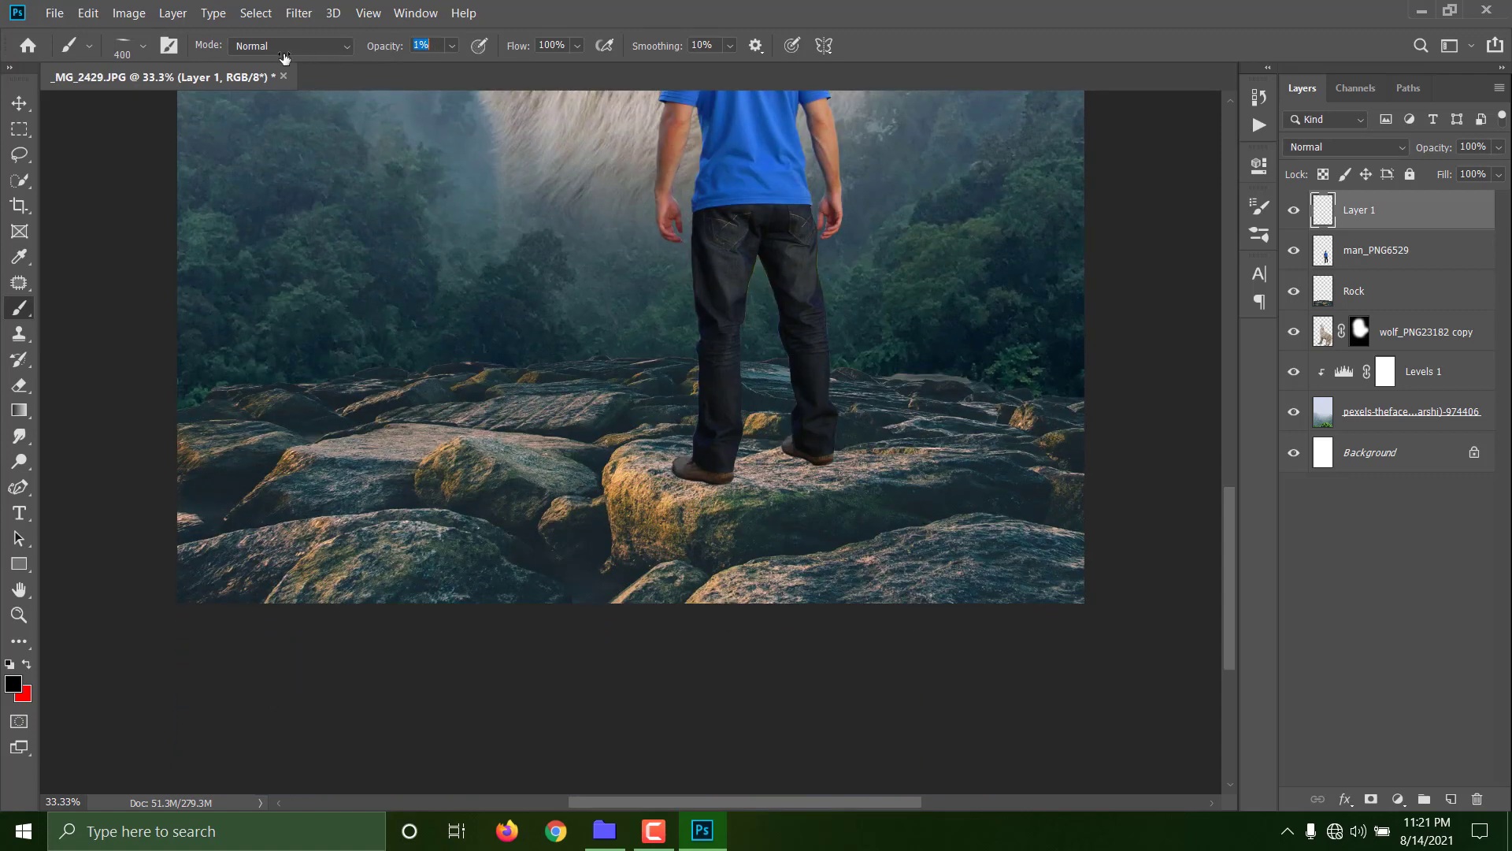
Paint a black shadow under the man's shoes at 29% opacity, ending with a 250 px brush, and order Layer 1 below the man.
{"action": "type", "text": "14"}
{"action": "key", "text": "Return"}
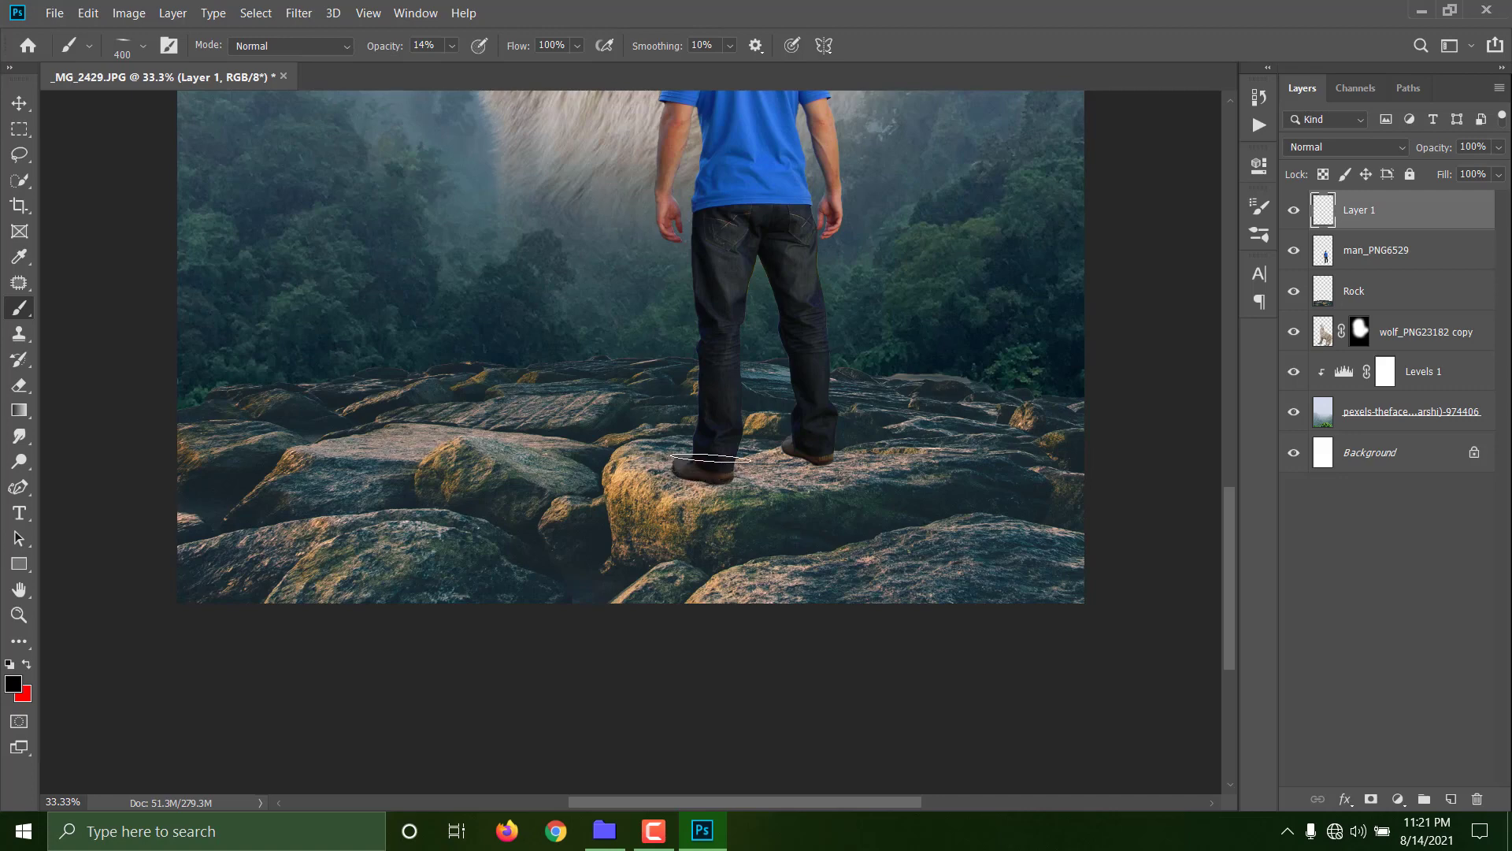
{"action": "left_click_drag", "start_coordinate": [373, 48], "coordinate": [394, 51]}
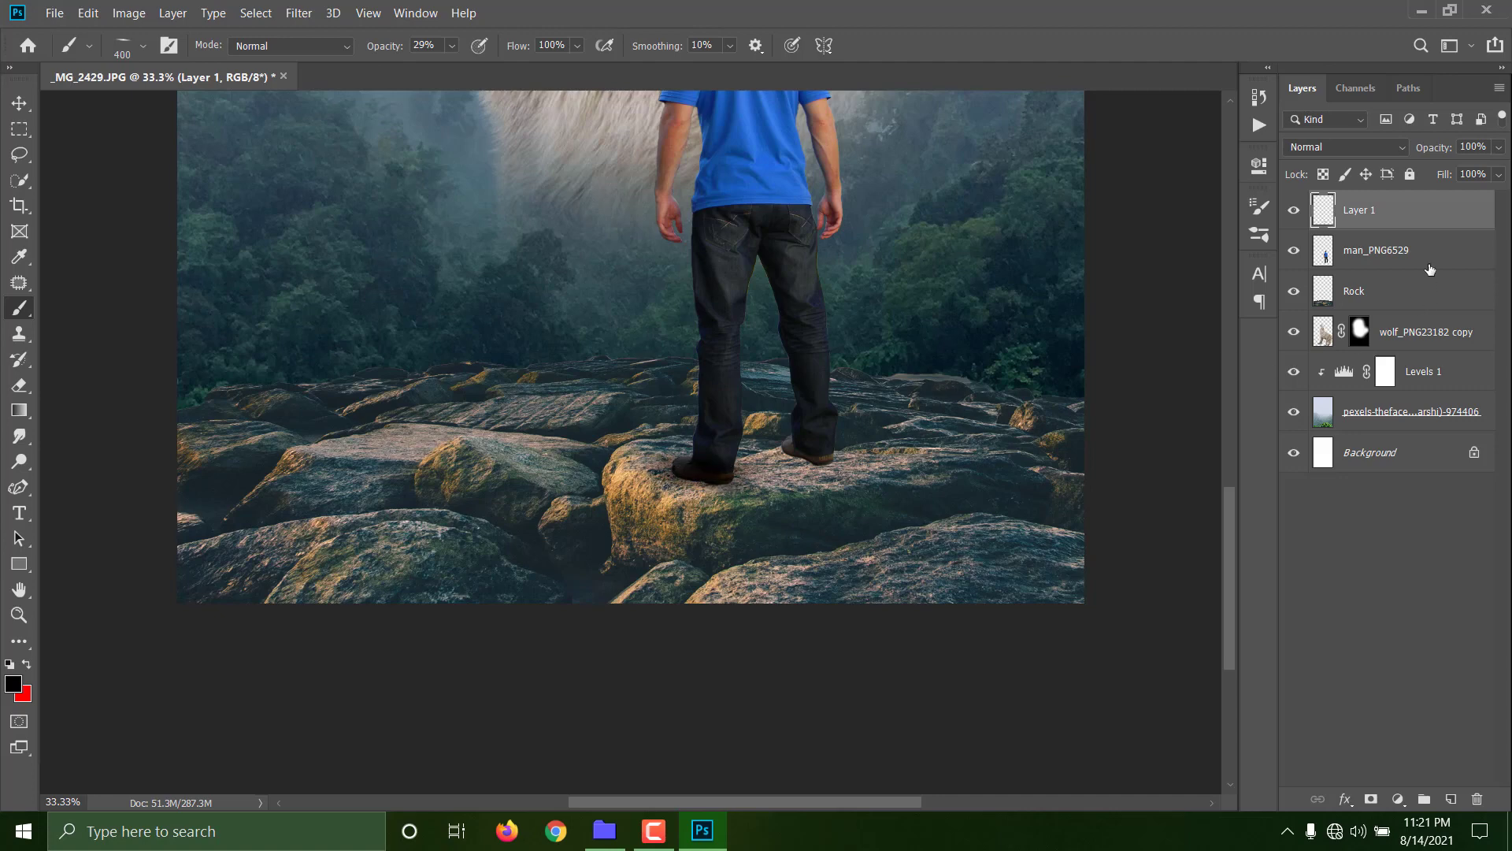
{"action": "left_click_drag", "start_coordinate": [1424, 223], "coordinate": [1424, 269]}
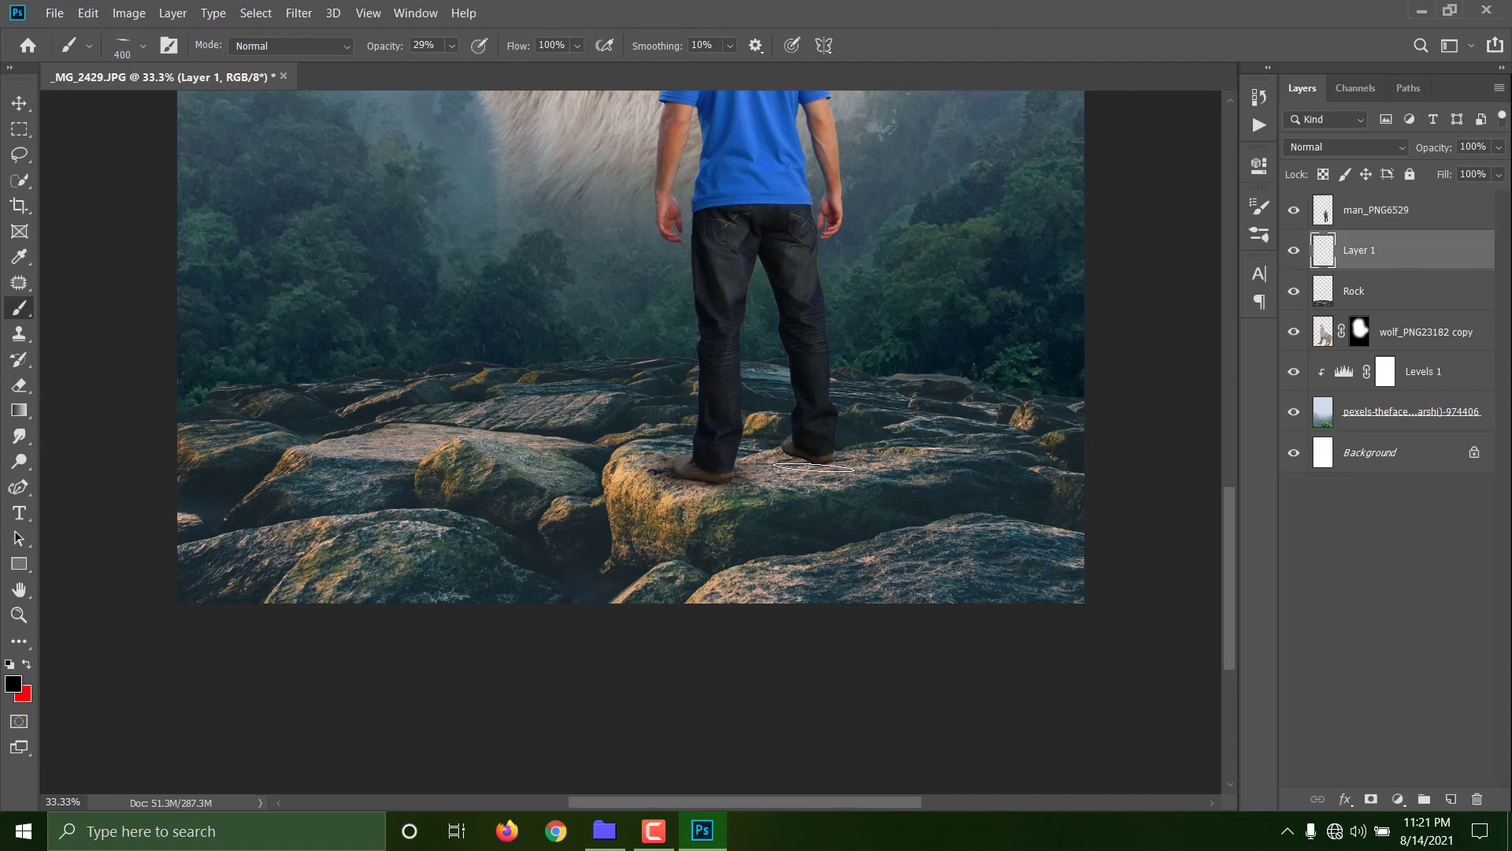
{"action": "key", "text": "bracketleft"}
{"action": "key", "text": "bracketleft"}
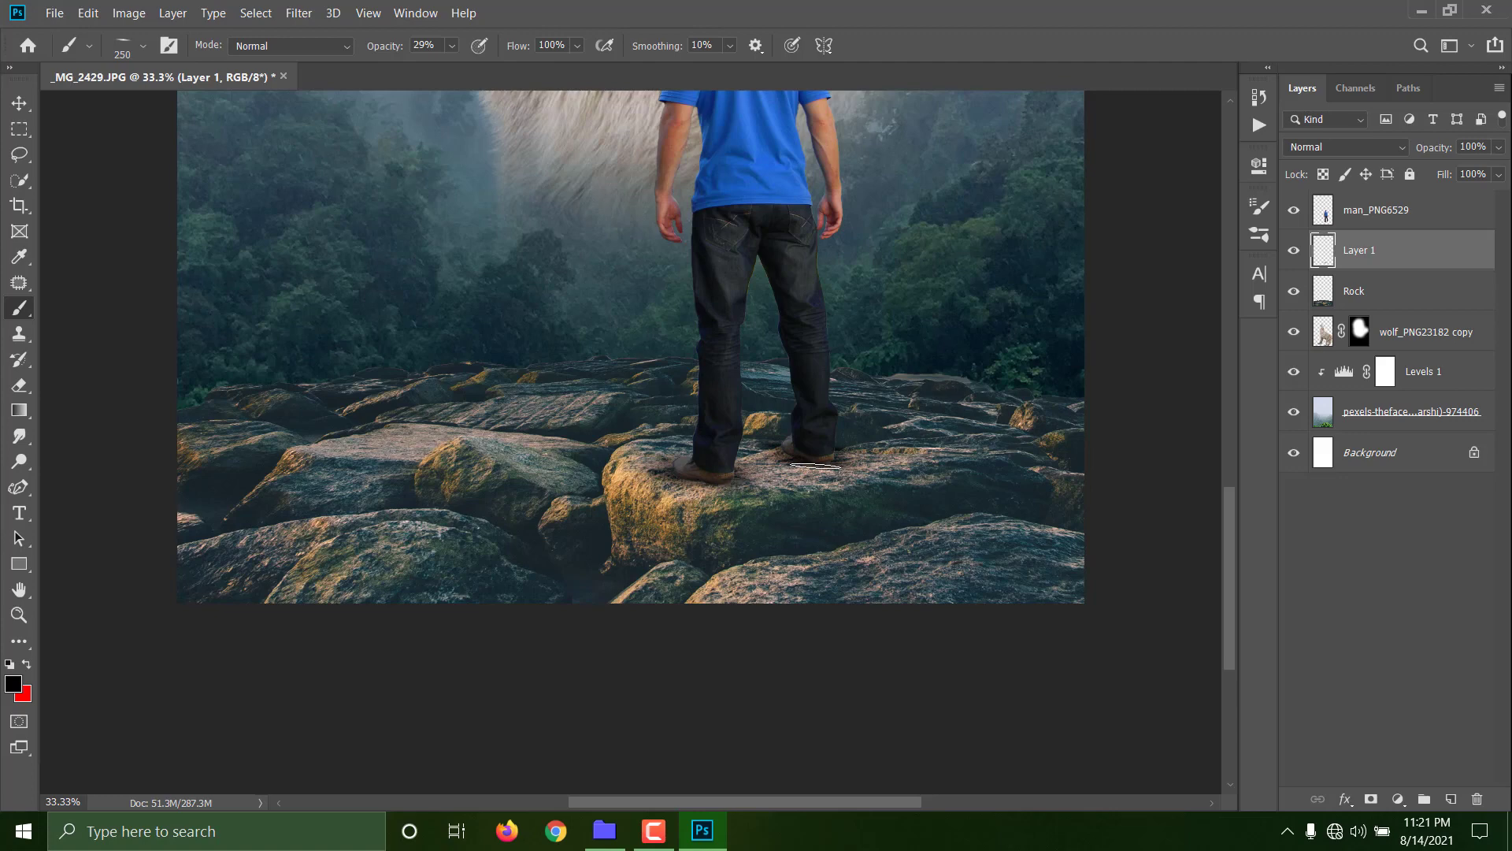
Add a Levels adjustment above the man layer and clip it to that layer.
{"action": "key", "text": "ctrl+minus"}
{"action": "key", "text": "ctrl+minus"}
{"action": "key", "text": "ctrl+minus"}
{"action": "left_click", "coordinate": [1387, 209]}
{"action": "left_click", "coordinate": [1398, 799]}
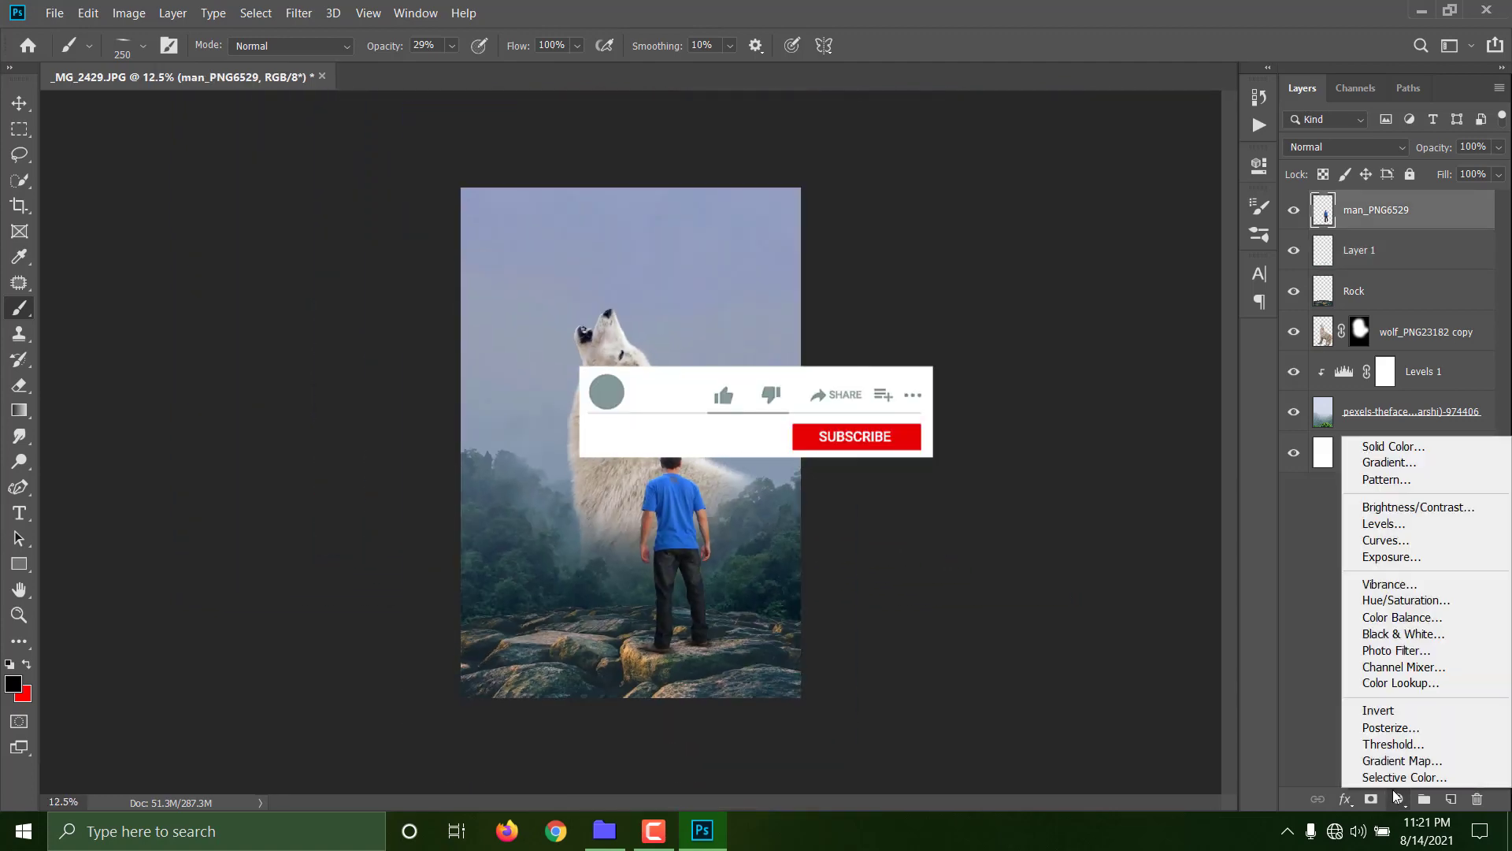
{"action": "left_click", "coordinate": [1384, 524]}
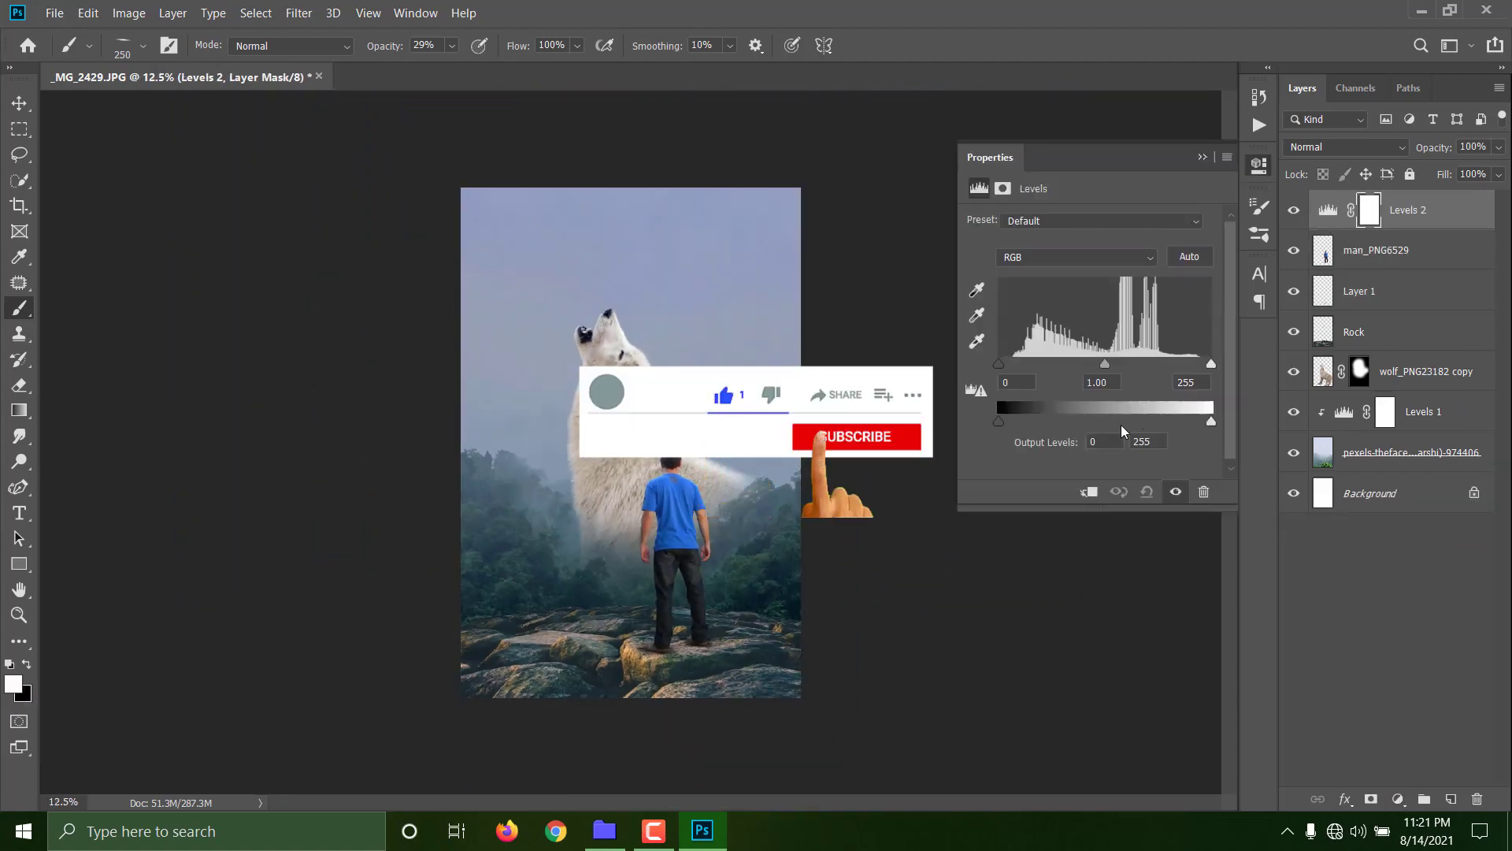
{"action": "left_click", "coordinate": [1091, 491]}
Darken the man by setting the Levels midtones to 0.80 and the output levels to 2 and 215.
{"action": "mouse_move", "coordinate": [1211, 363]}
{"action": "left_mouse_down"}
{"action": "mouse_move", "coordinate": [1168, 362]}
{"action": "mouse_move", "coordinate": [1216, 362]}
{"action": "left_mouse_up"}
{"action": "left_click_drag", "start_coordinate": [1108, 362], "coordinate": [1121, 364]}
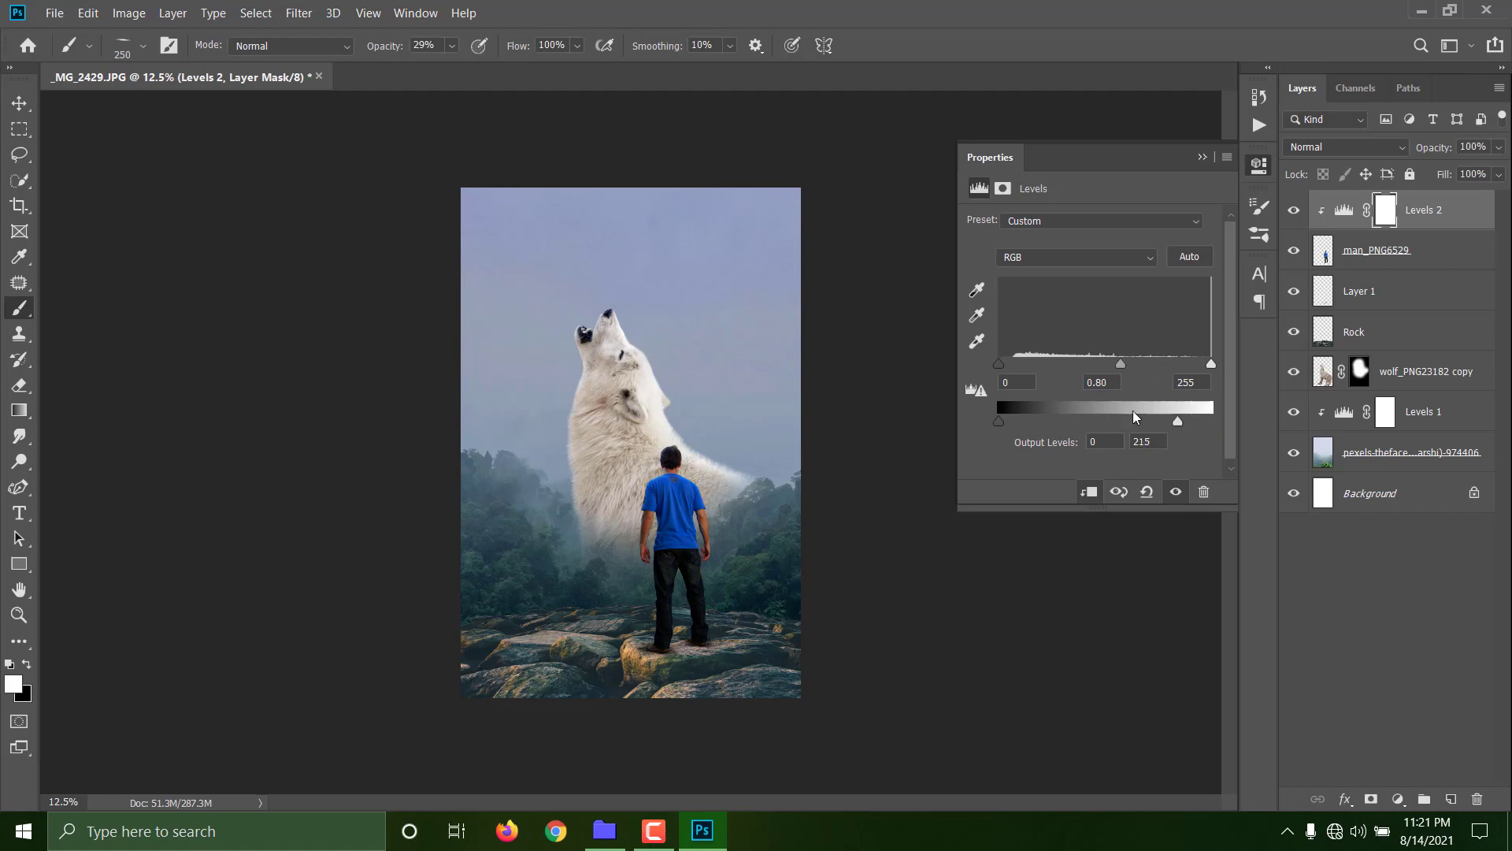
{"action": "mouse_move", "coordinate": [997, 420]}
{"action": "left_mouse_down"}
{"action": "mouse_move", "coordinate": [1014, 417]}
{"action": "mouse_move", "coordinate": [1000, 417]}
{"action": "left_mouse_up"}
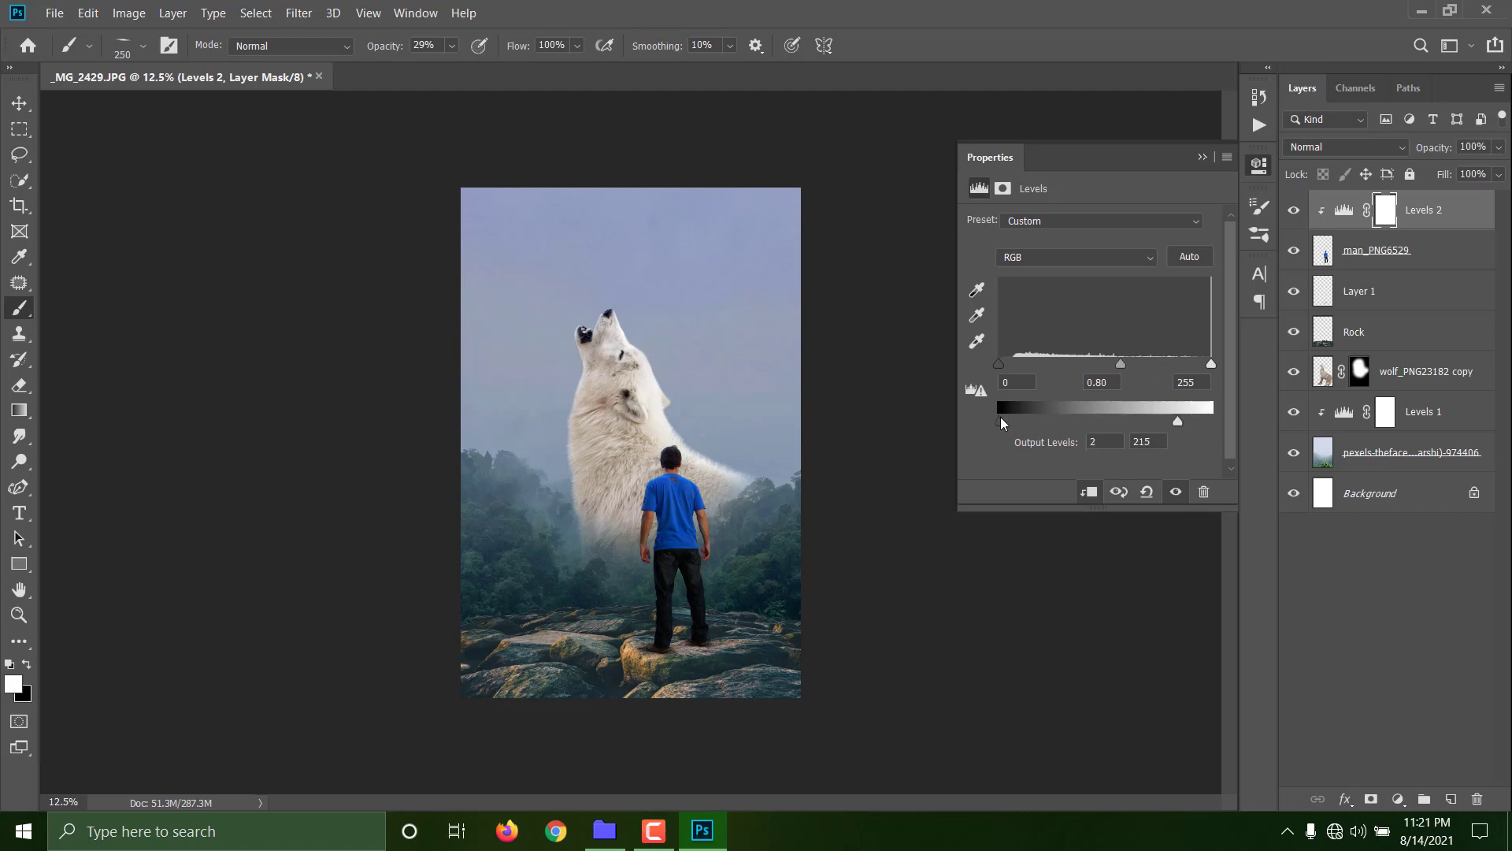
{"action": "left_click", "coordinate": [1202, 158]}
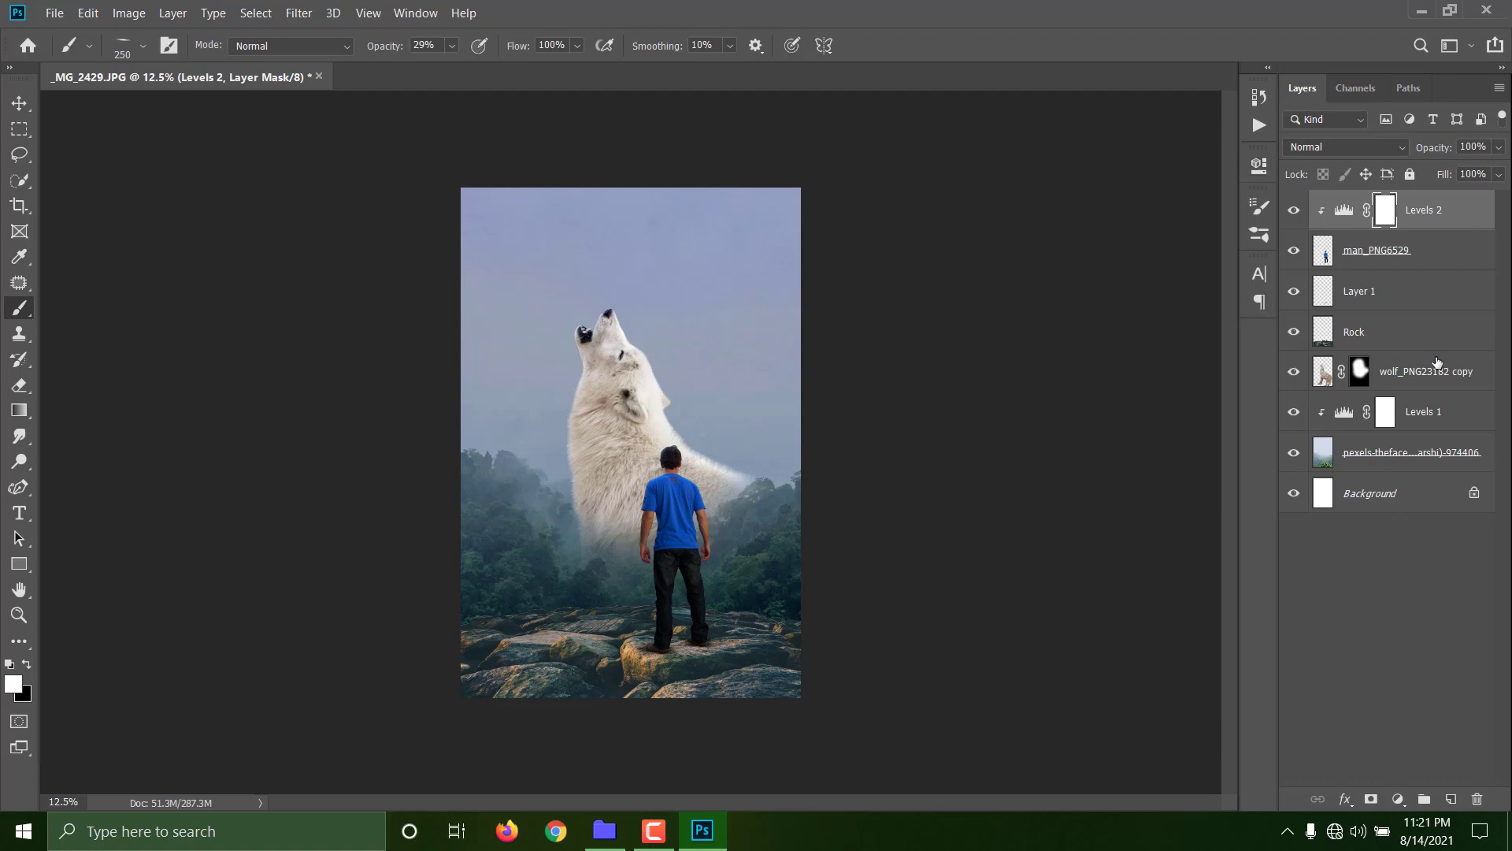
Add a Levels adjustment above the wolf copy and clip it to that layer.
{"action": "left_click", "coordinate": [1442, 371]}
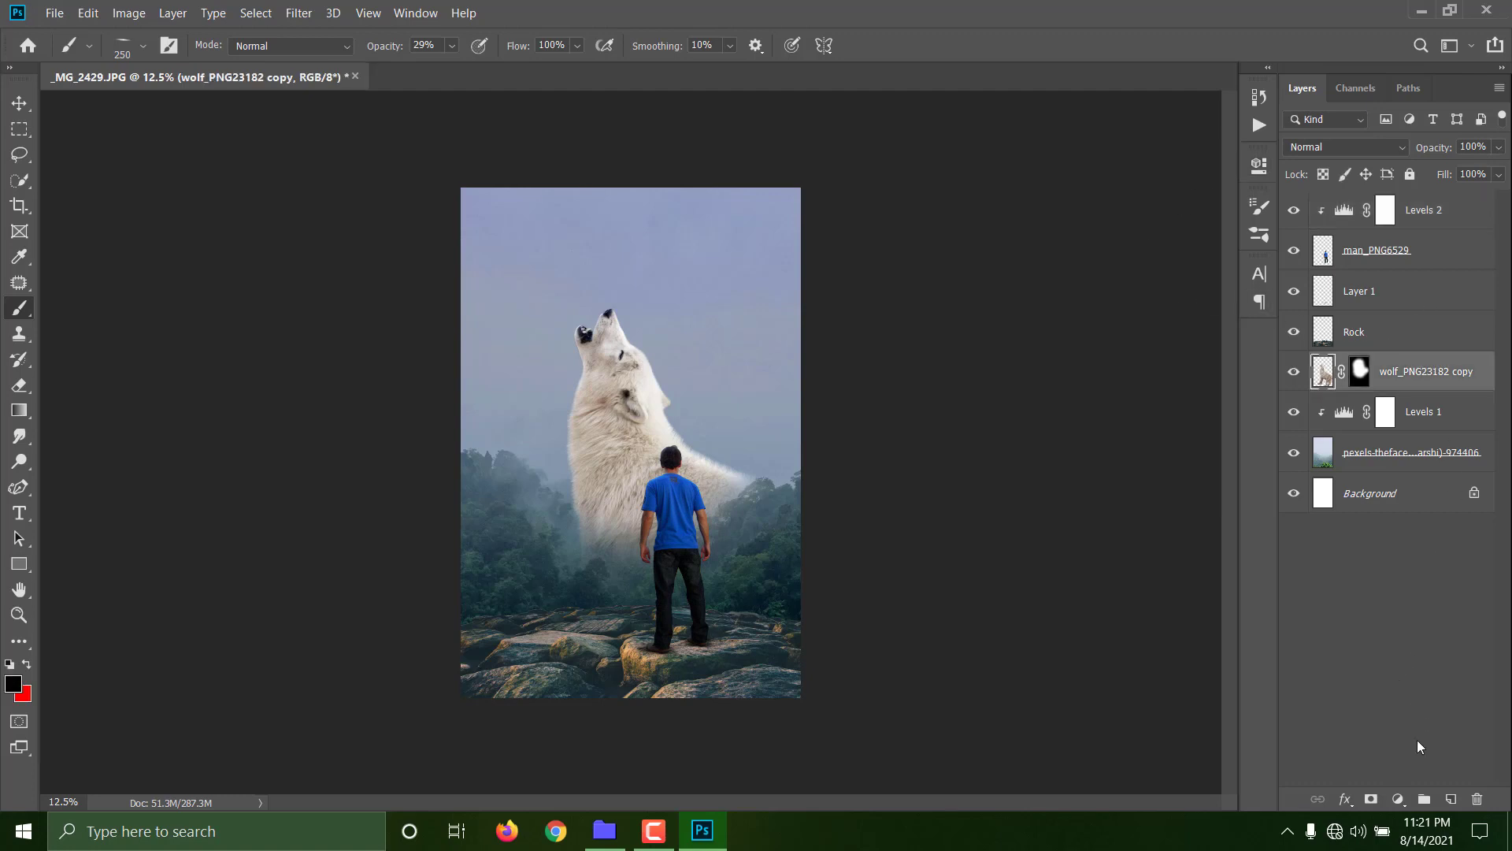
{"action": "left_click", "coordinate": [1398, 801]}
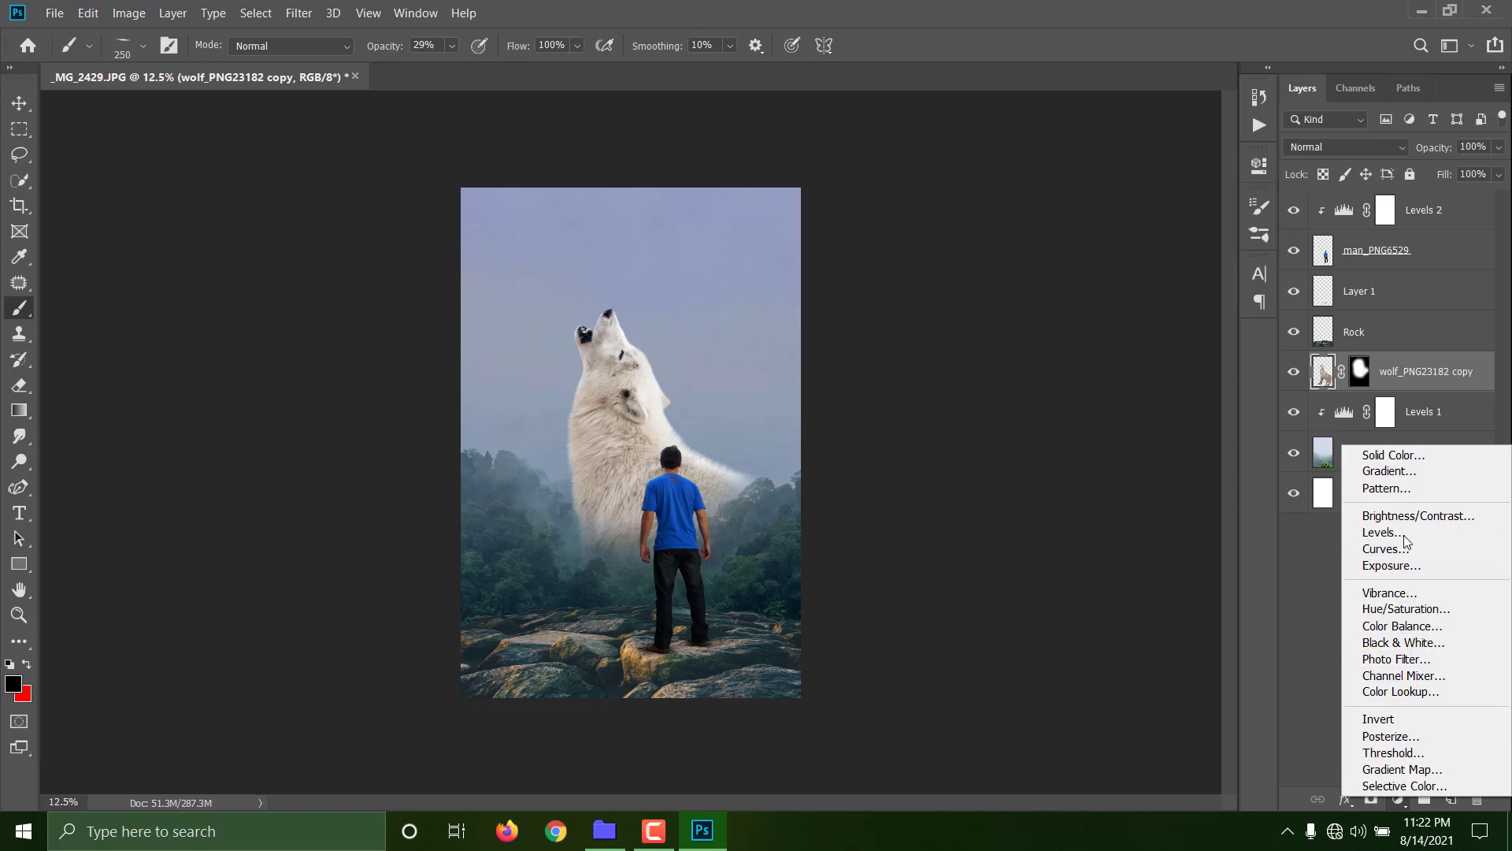
{"action": "left_click", "coordinate": [1380, 530]}
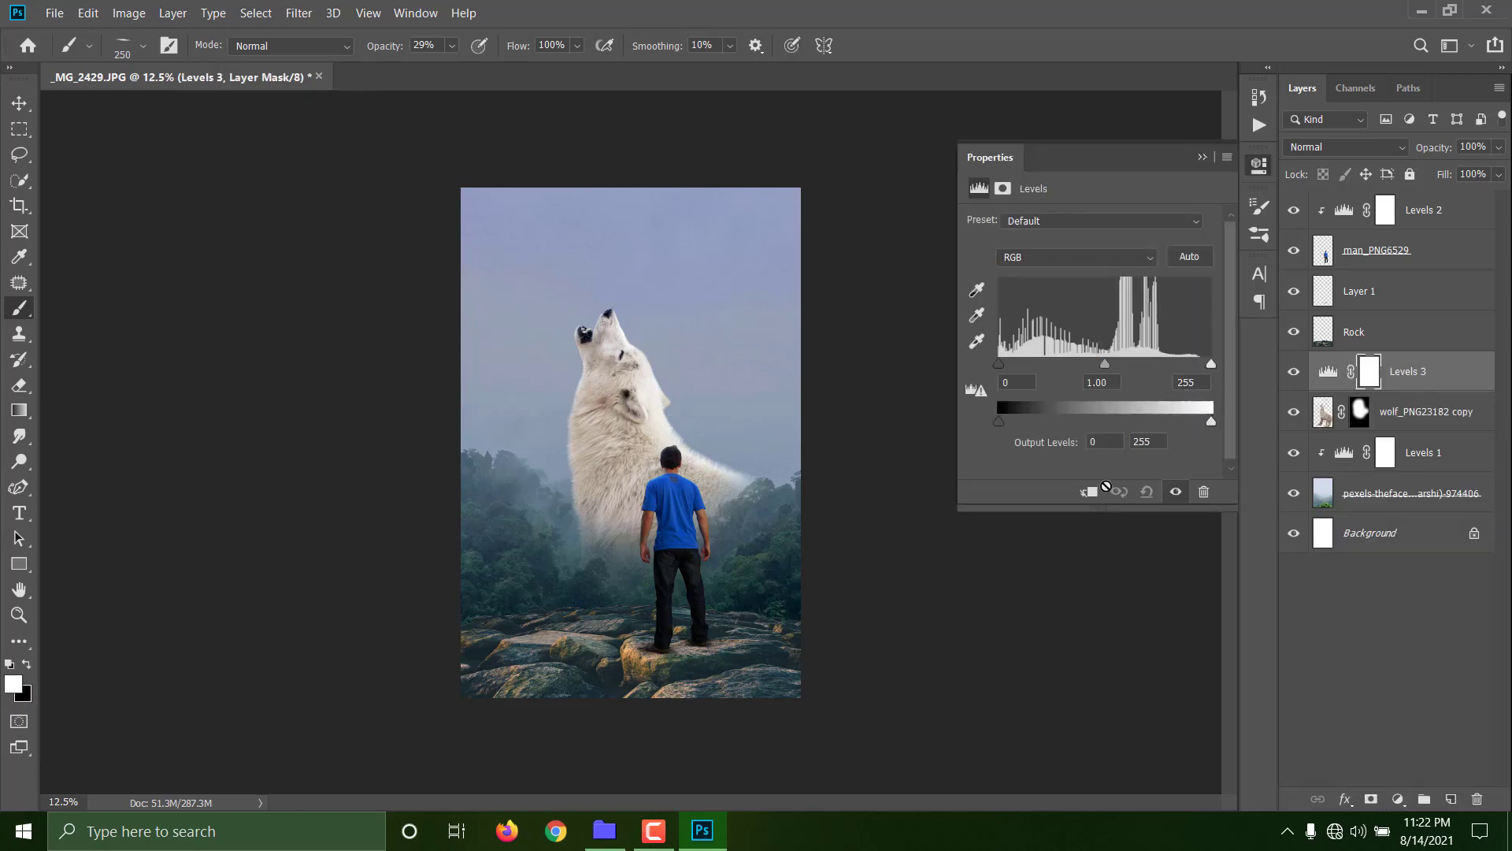
{"action": "left_click", "coordinate": [1090, 492]}
Darken the wolf by setting the Levels midtones to 0.71 and the output white level to 213.
{"action": "mouse_move", "coordinate": [1213, 363]}
{"action": "left_mouse_down"}
{"action": "mouse_move", "coordinate": [1190, 361]}
{"action": "mouse_move", "coordinate": [1216, 362]}
{"action": "left_mouse_up"}
{"action": "mouse_move", "coordinate": [1109, 358]}
{"action": "left_mouse_down"}
{"action": "mouse_move", "coordinate": [1140, 357]}
{"action": "mouse_move", "coordinate": [1128, 357]}
{"action": "left_mouse_up"}
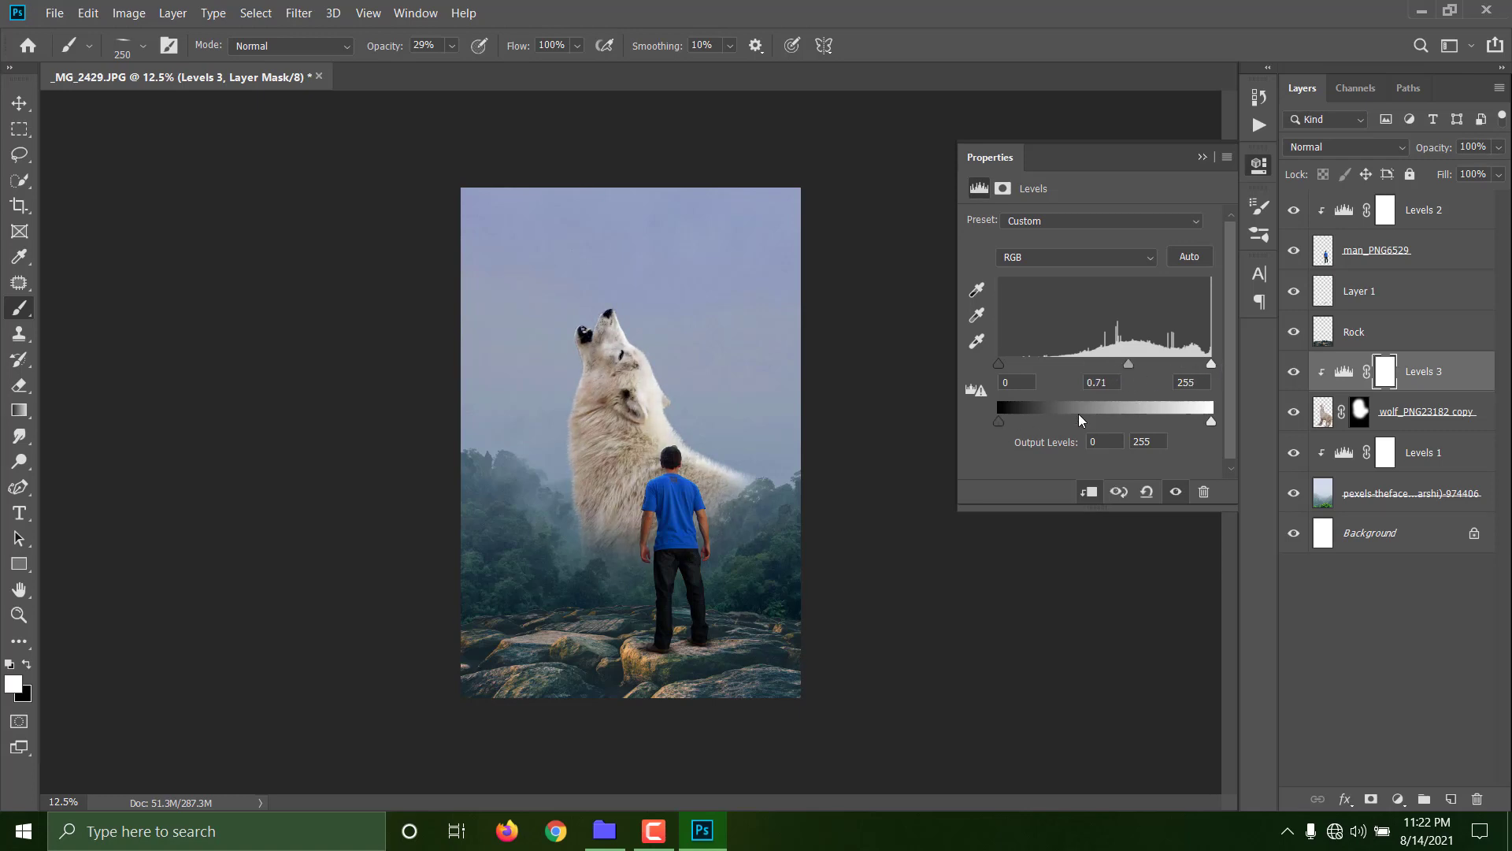
{"action": "left_click_drag", "start_coordinate": [1211, 422], "coordinate": [1165, 419]}
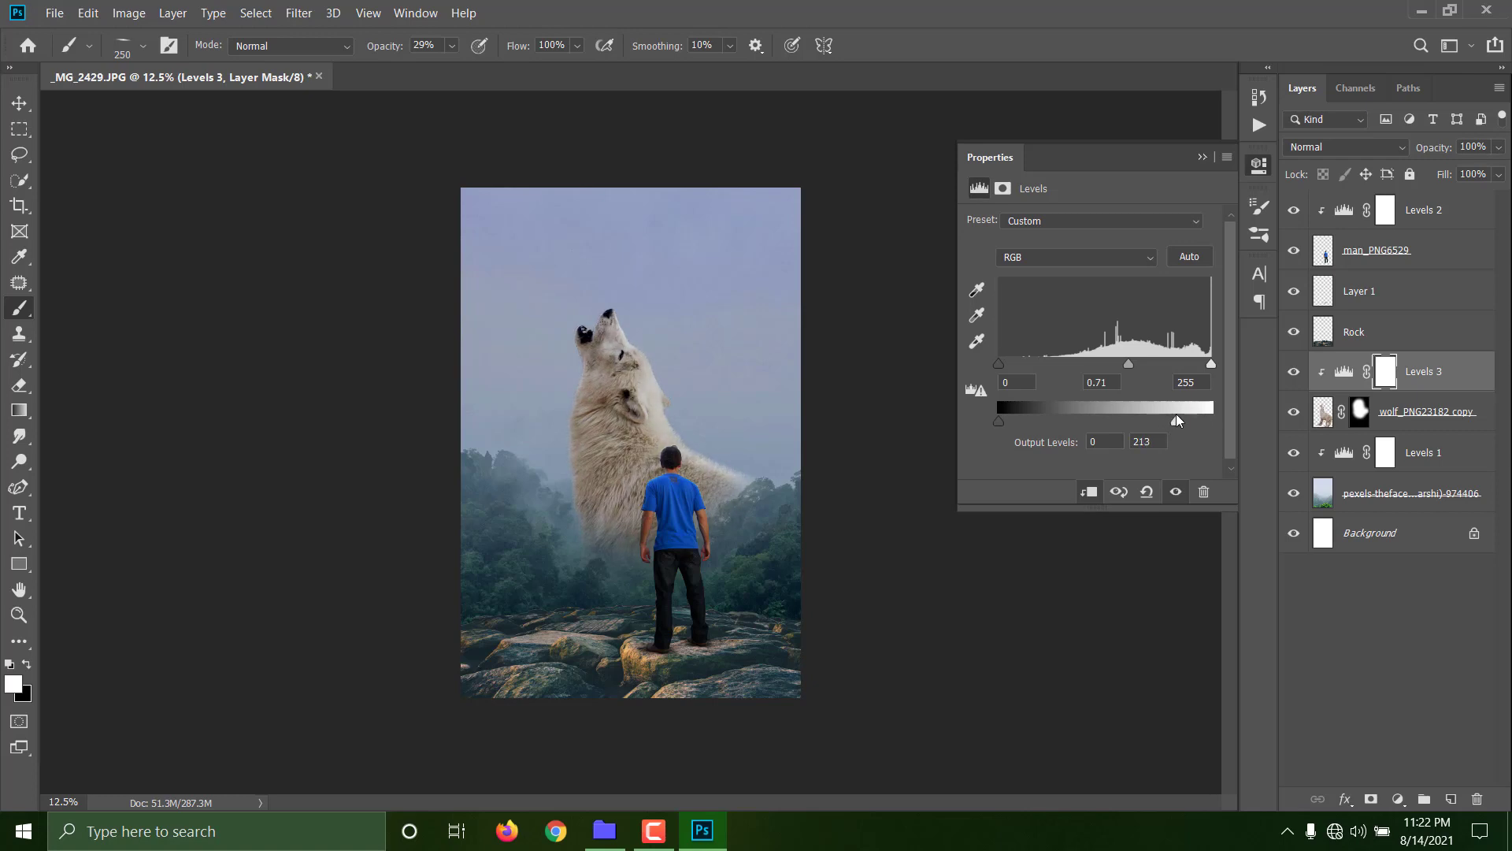
{"action": "mouse_move", "coordinate": [1005, 421]}
{"action": "left_mouse_down"}
{"action": "mouse_move", "coordinate": [1055, 420]}
{"action": "mouse_move", "coordinate": [998, 423]}
{"action": "left_mouse_up"}
{"action": "left_click", "coordinate": [1202, 157]}
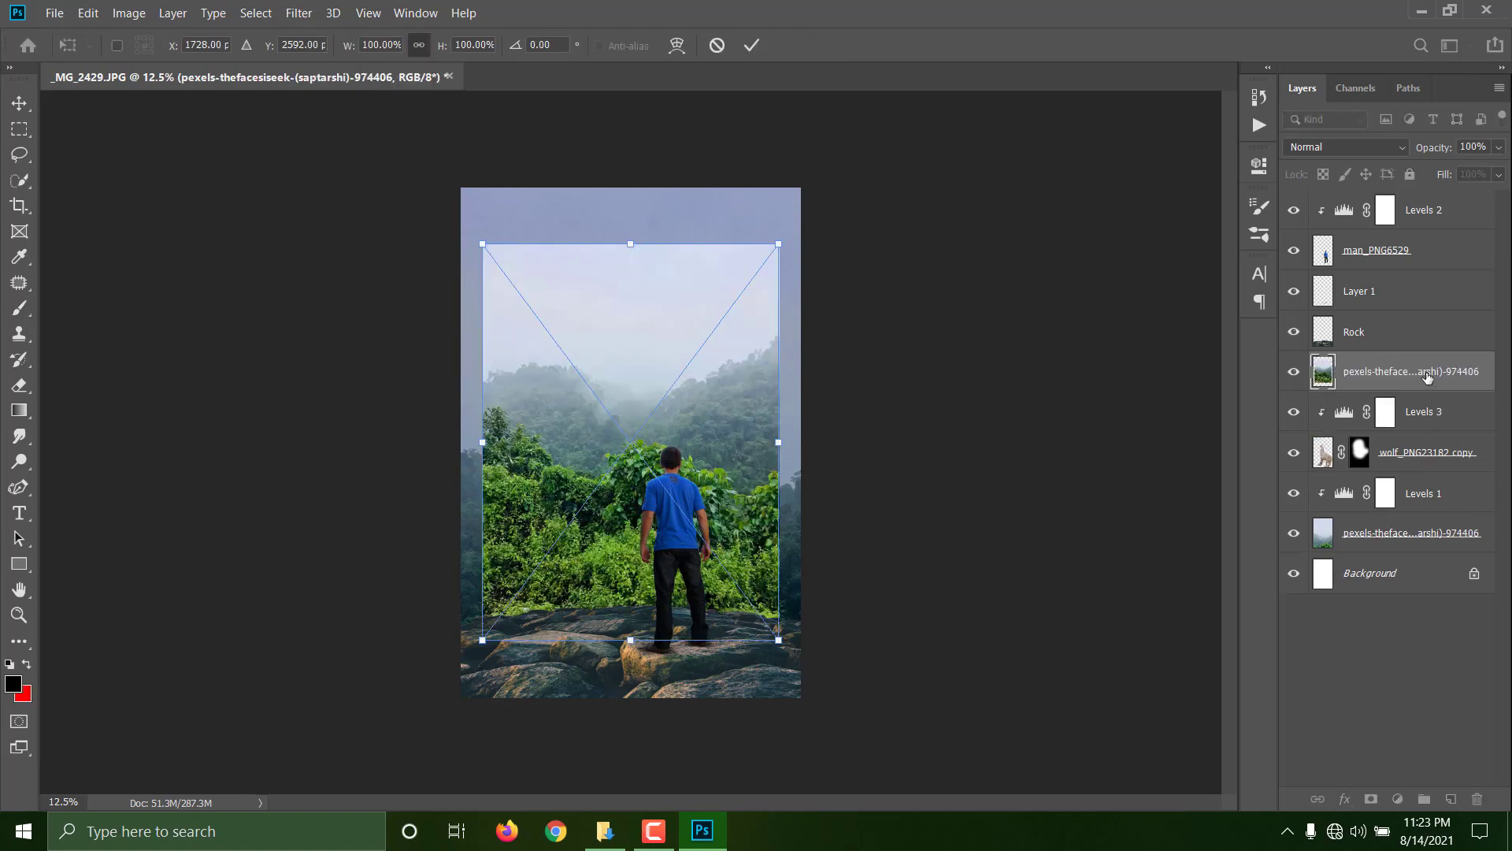
Order the newly placed forest photo above all layers, scale it to 155.03% and lower it so the leafy bushes fill the foreground.
{"action": "left_click_drag", "start_coordinate": [1429, 377], "coordinate": [1422, 202]}
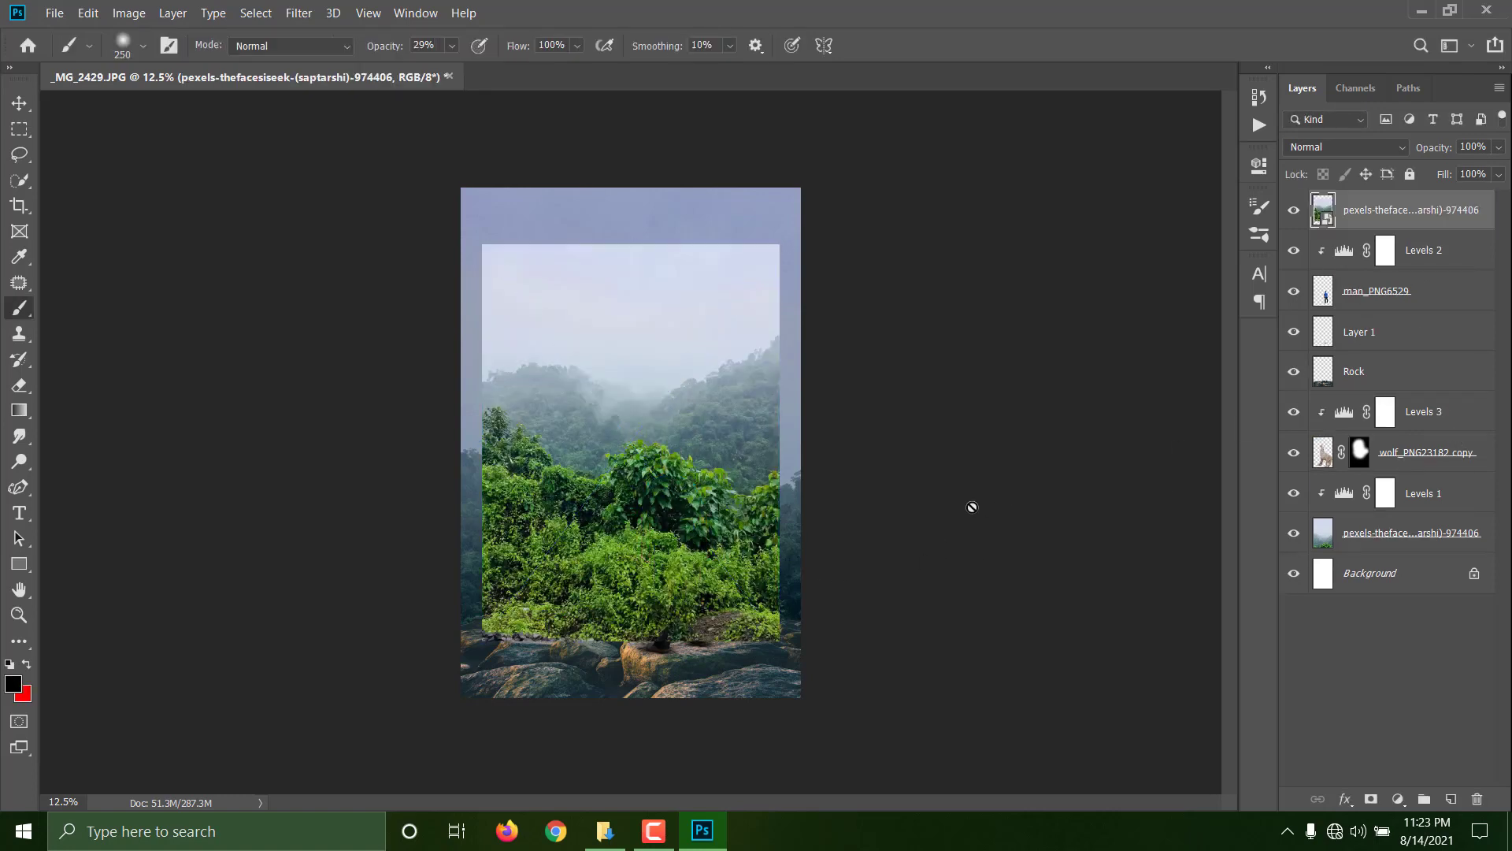
{"action": "key", "text": "ctrl+t"}
{"action": "left_click_drag", "start_coordinate": [668, 511], "coordinate": [554, 687]}
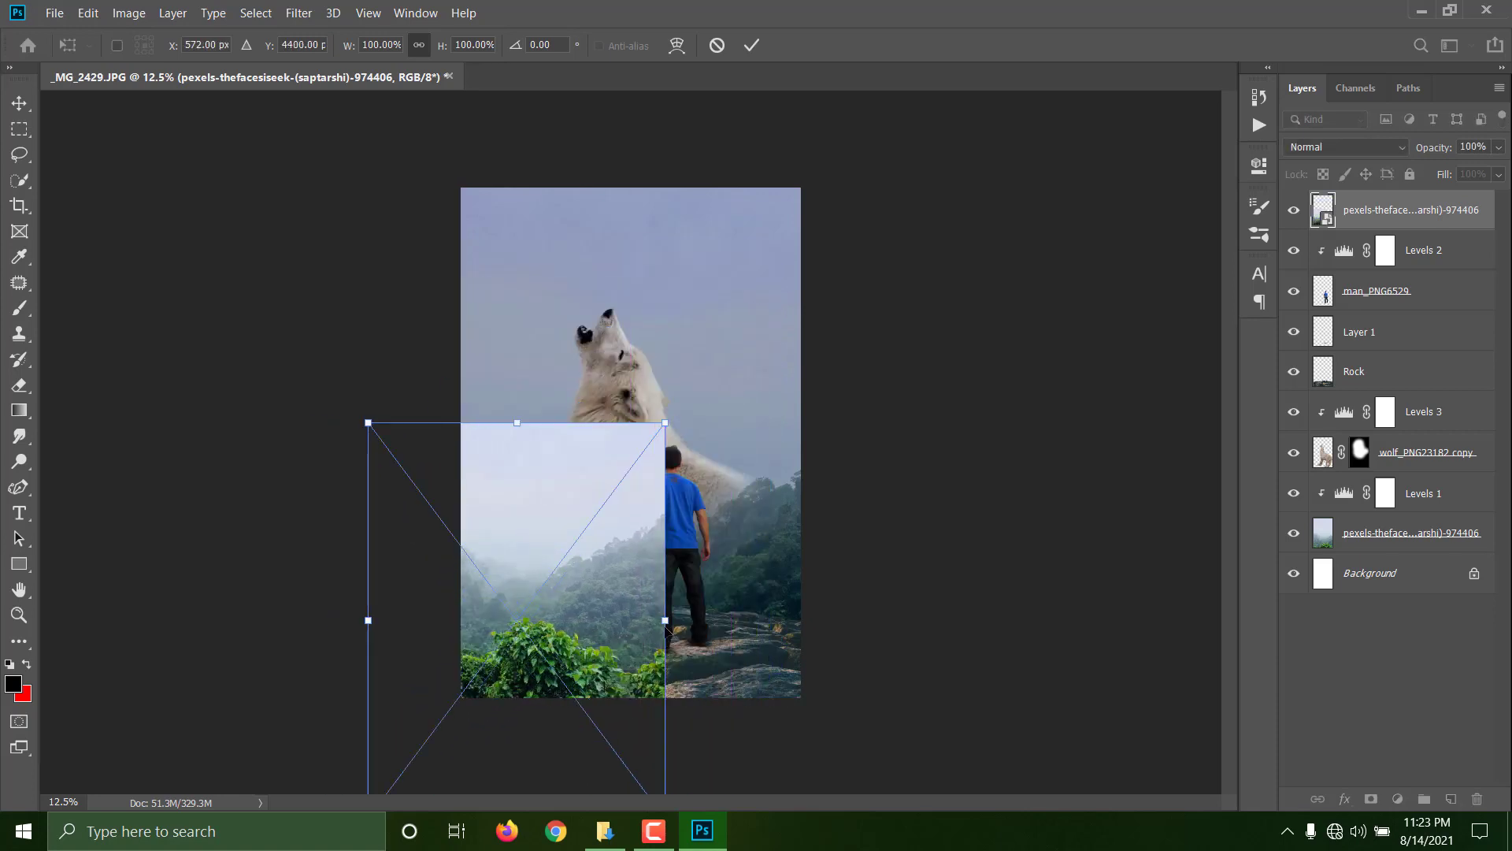
{"action": "mouse_move", "coordinate": [695, 625]}
{"action": "left_mouse_down"}
{"action": "mouse_move", "coordinate": [850, 606]}
{"action": "mouse_move", "coordinate": [713, 614]}
{"action": "left_mouse_up"}
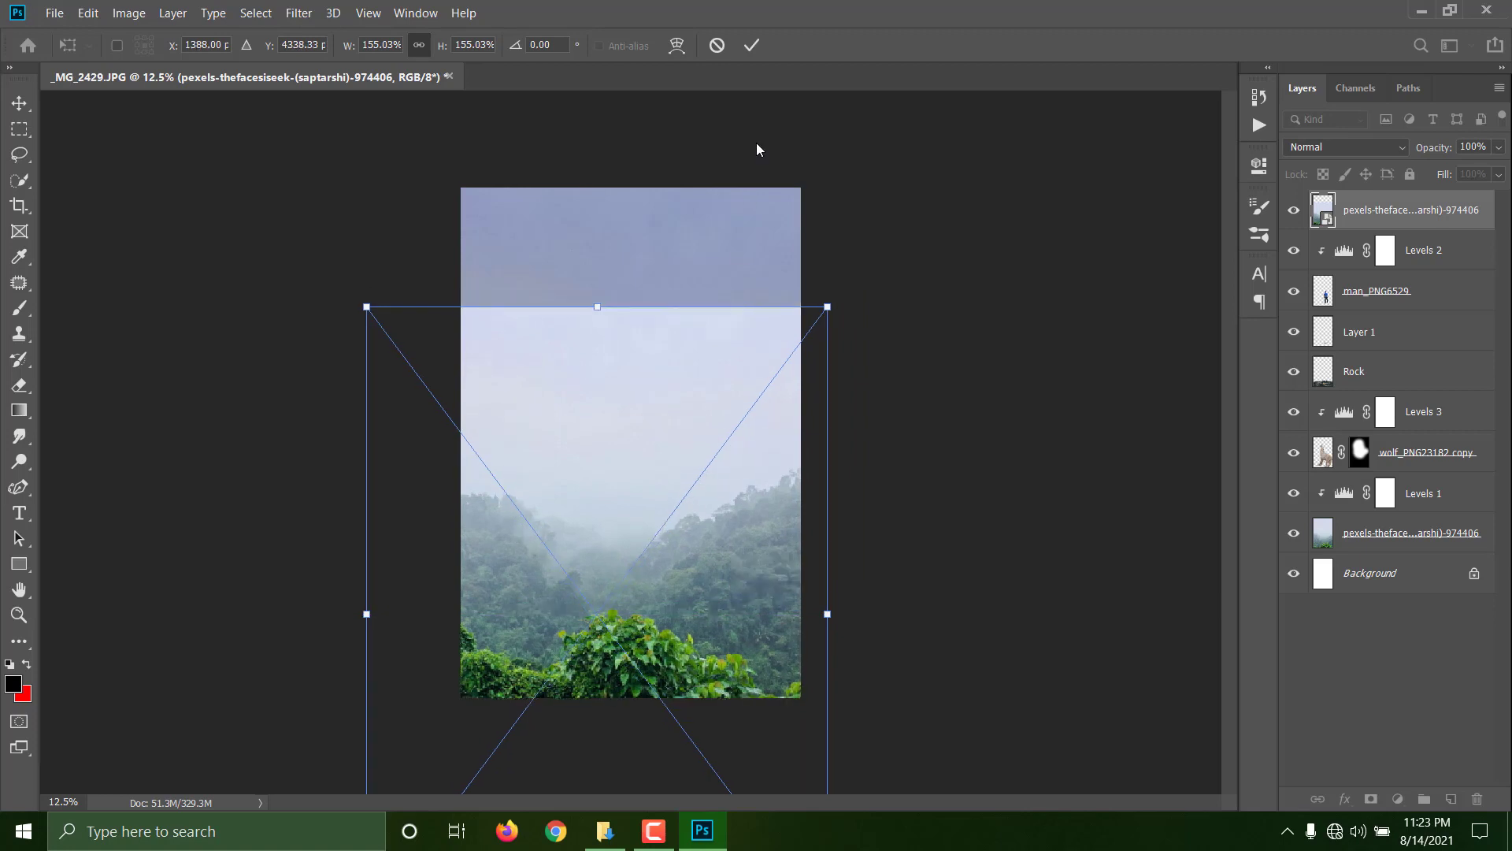
{"action": "left_click", "coordinate": [755, 43]}
Rasterize the top forest photo and erase its sky and misty hills with the Eraser, keeping the green bushes in the foreground.
{"action": "key", "text": "b"}
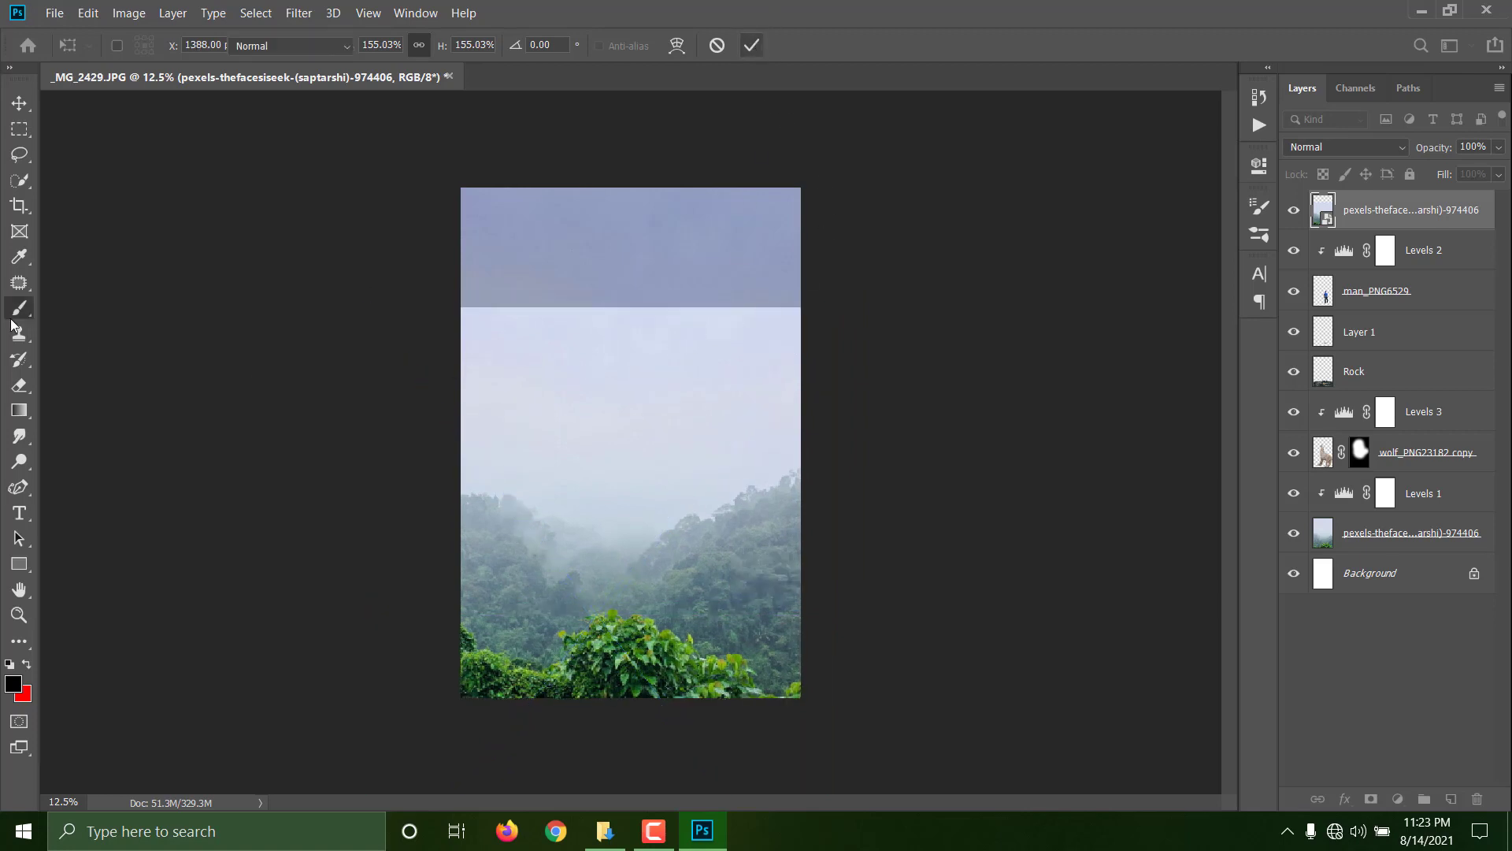
{"action": "left_click", "coordinate": [20, 384]}
{"action": "left_click", "coordinate": [493, 374]}
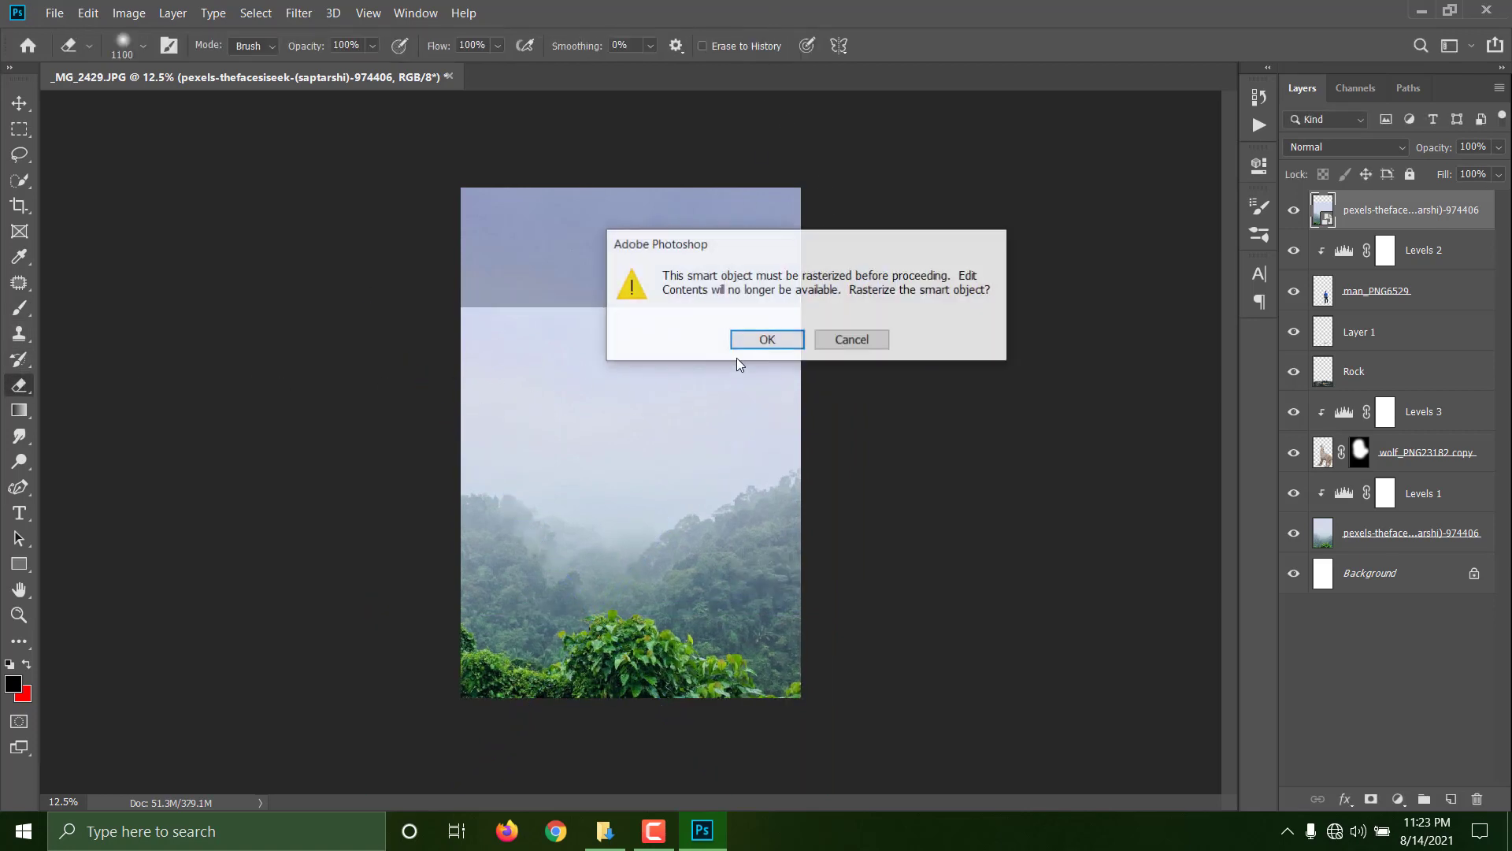
{"action": "left_click", "coordinate": [768, 340]}
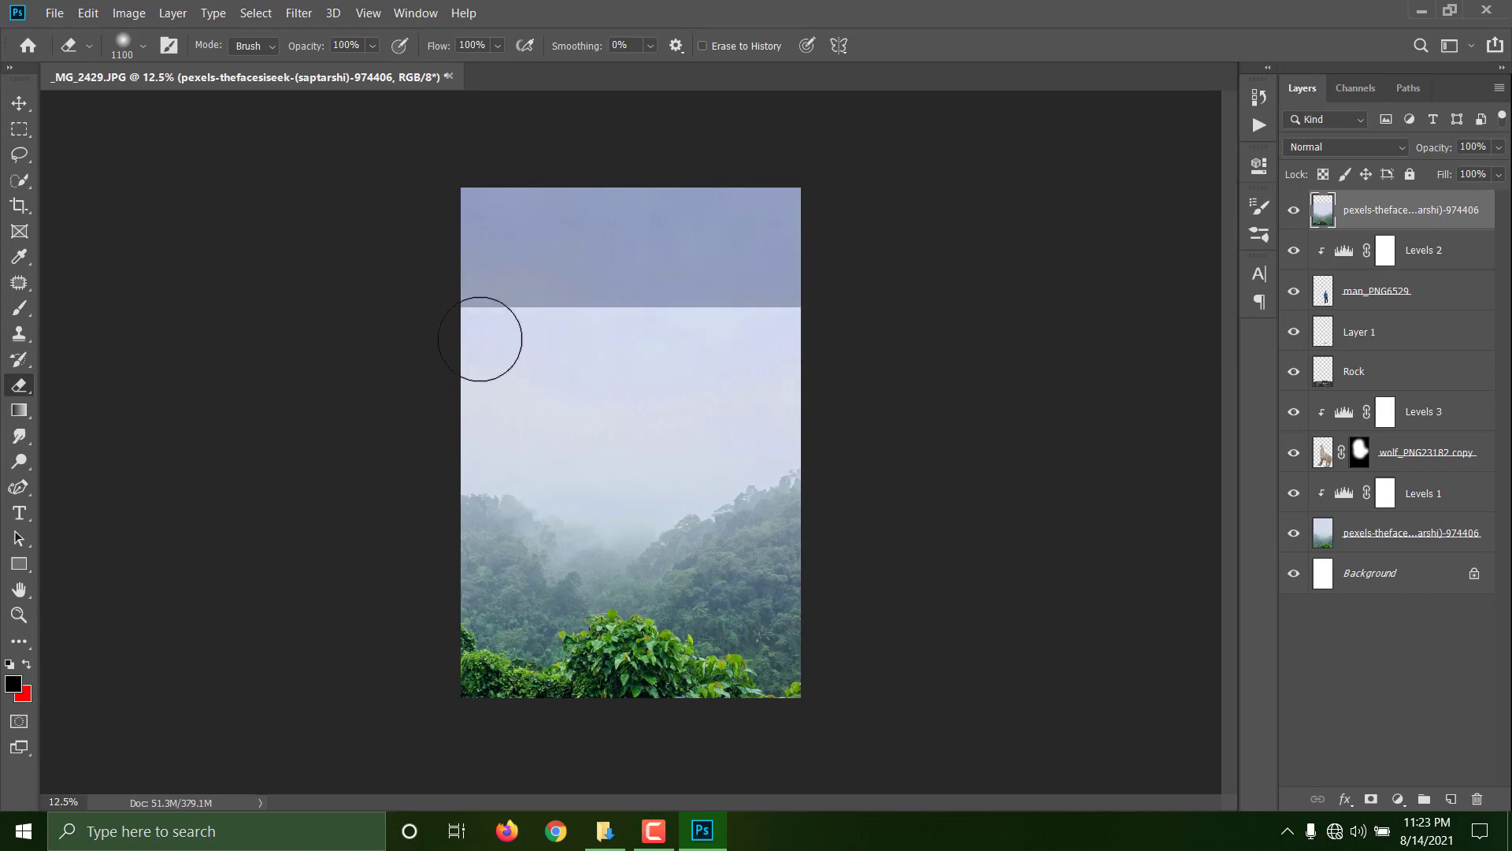
{"action": "mouse_move", "coordinate": [483, 328]}
{"action": "left_mouse_down"}
{"action": "mouse_move", "coordinate": [745, 327]}
{"action": "mouse_move", "coordinate": [375, 307]}
{"action": "mouse_move", "coordinate": [658, 348]}
{"action": "mouse_move", "coordinate": [478, 393]}
{"action": "mouse_move", "coordinate": [606, 401]}
{"action": "mouse_move", "coordinate": [473, 459]}
{"action": "mouse_move", "coordinate": [493, 493]}
{"action": "mouse_move", "coordinate": [476, 507]}
{"action": "mouse_move", "coordinate": [504, 528]}
{"action": "mouse_move", "coordinate": [501, 577]}
{"action": "mouse_move", "coordinate": [521, 586]}
{"action": "mouse_move", "coordinate": [503, 606]}
{"action": "mouse_move", "coordinate": [481, 595]}
{"action": "mouse_move", "coordinate": [521, 611]}
{"action": "mouse_move", "coordinate": [568, 575]}
{"action": "mouse_move", "coordinate": [641, 553]}
{"action": "mouse_move", "coordinate": [675, 564]}
{"action": "mouse_move", "coordinate": [641, 546]}
{"action": "mouse_move", "coordinate": [752, 450]}
{"action": "mouse_move", "coordinate": [783, 428]}
{"action": "left_mouse_up"}
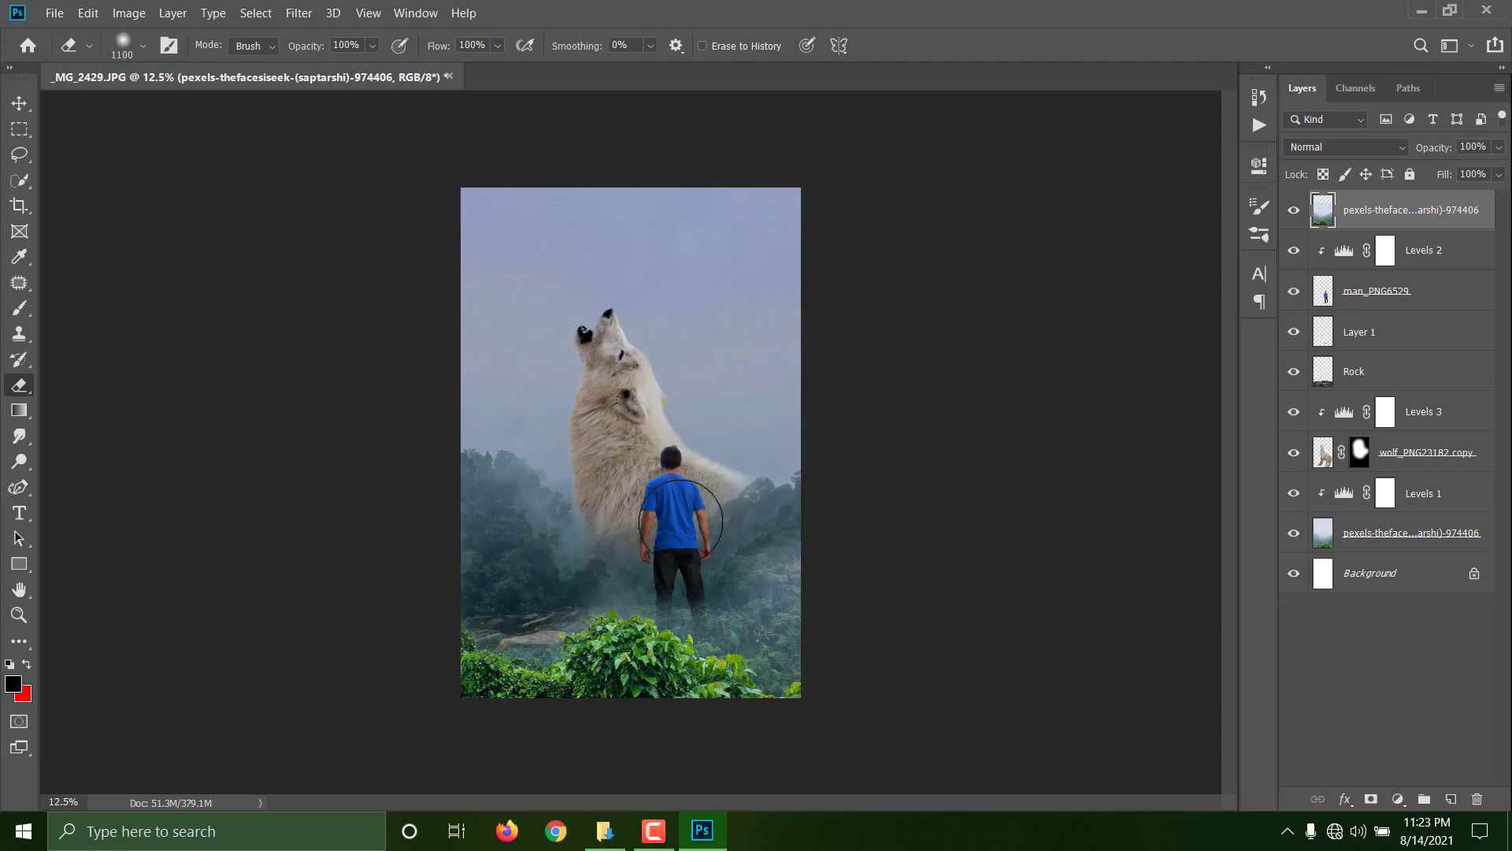
{"action": "mouse_move", "coordinate": [681, 521]}
{"action": "left_mouse_down"}
{"action": "mouse_move", "coordinate": [690, 577]}
{"action": "mouse_move", "coordinate": [718, 610]}
{"action": "mouse_move", "coordinate": [808, 657]}
{"action": "mouse_move", "coordinate": [805, 517]}
{"action": "mouse_move", "coordinate": [684, 593]}
{"action": "mouse_move", "coordinate": [634, 572]}
{"action": "left_mouse_up"}
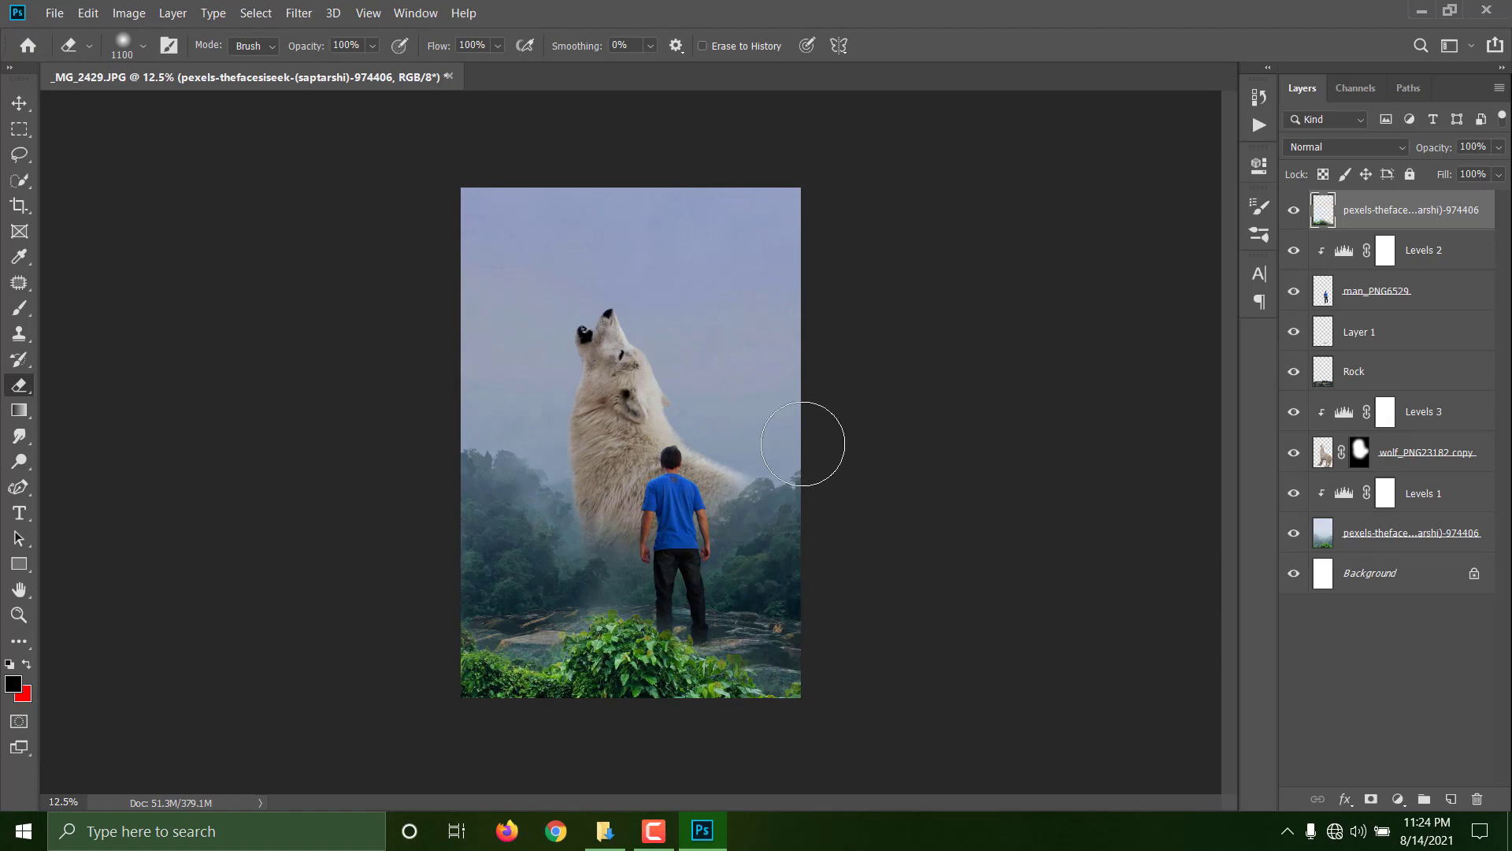
Erase the leftover haze around the man's feet and the rocks on the bush layer with a 600 px Eraser.
{"action": "key", "text": "ctrl+plus"}
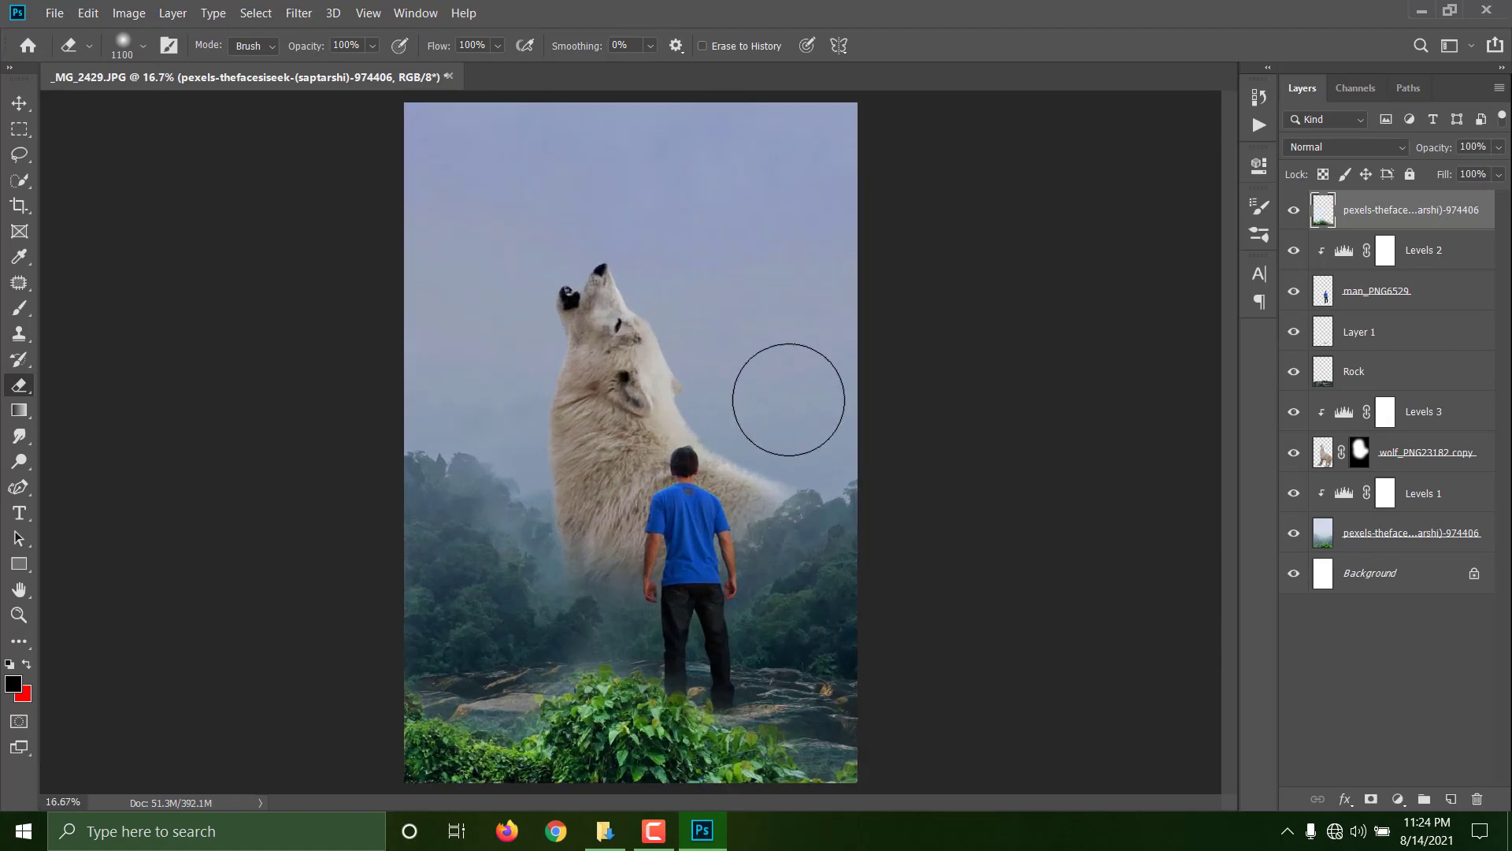
{"action": "key", "text": "bracketleft"}
{"action": "key", "text": "bracketleft"}
{"action": "key", "text": "bracketleft"}
{"action": "key", "text": "bracketleft"}
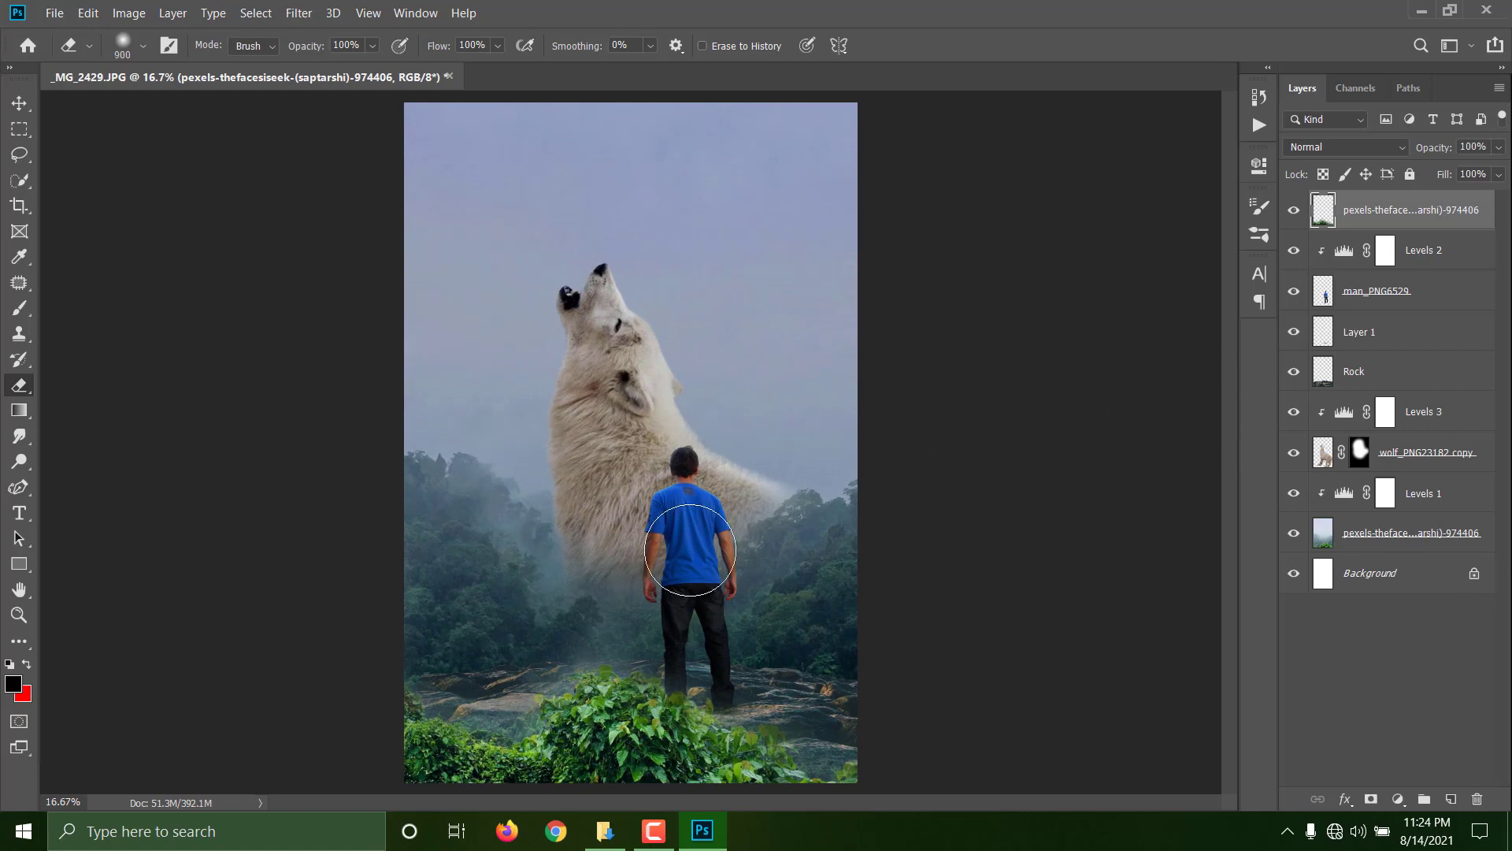
{"action": "key", "text": "bracketleft"}
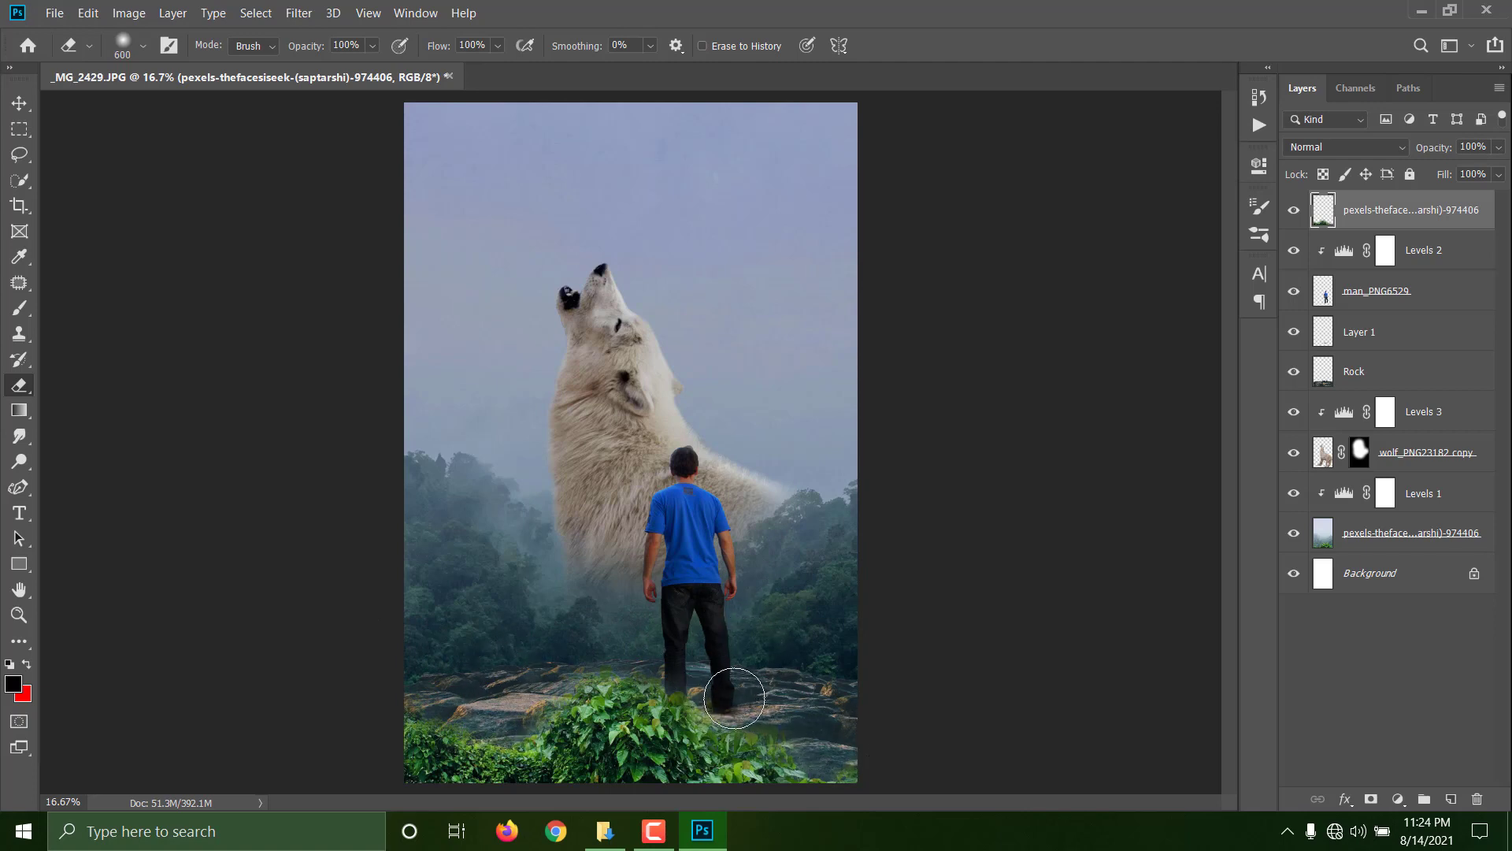
{"action": "left_click_drag", "start_coordinate": [741, 699], "coordinate": [690, 676]}
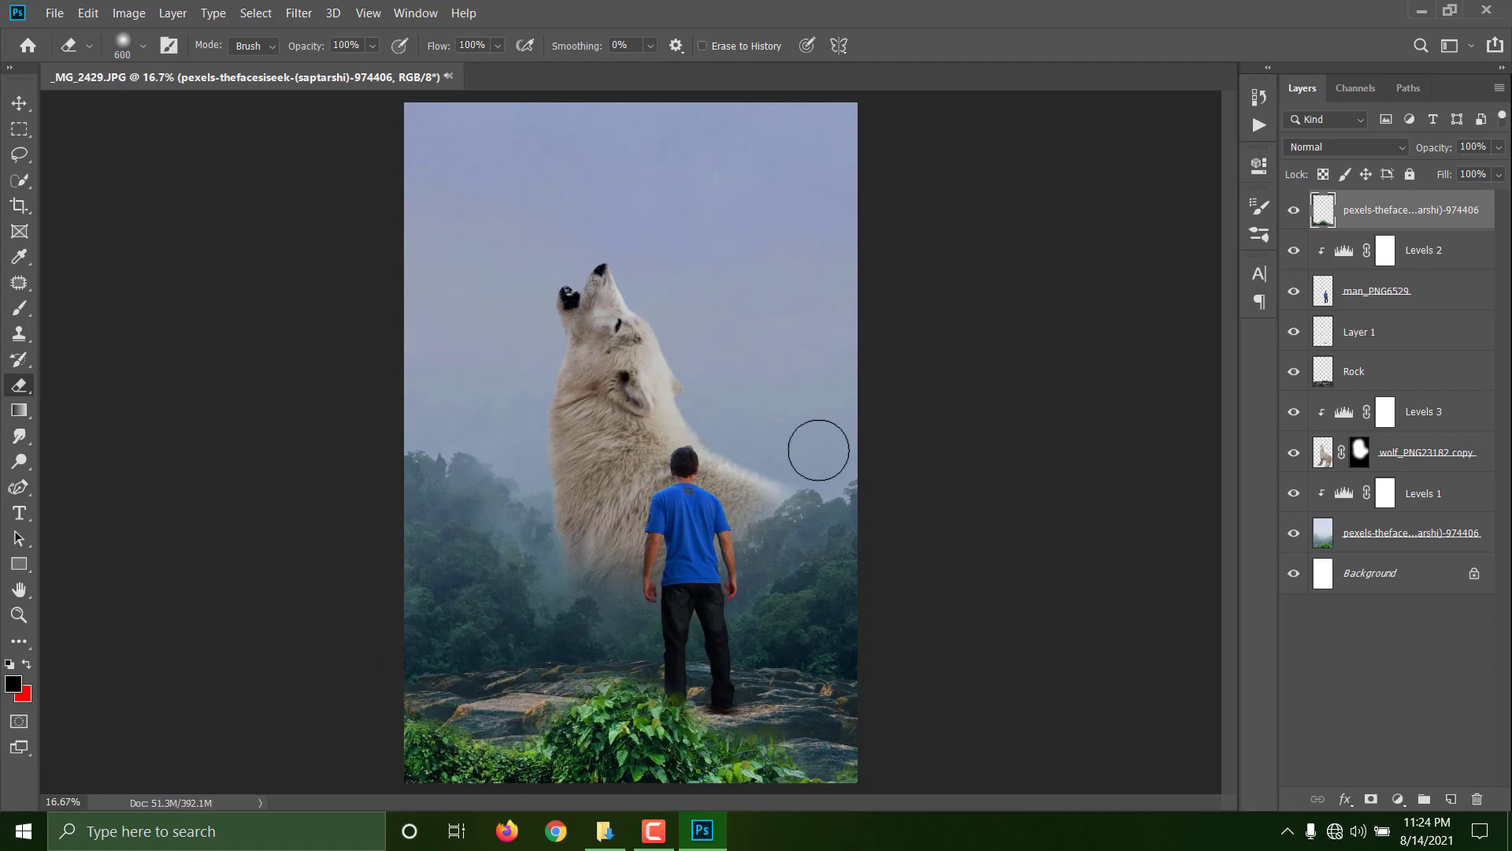
{"action": "key", "text": "ctrl+minus"}
{"action": "key", "text": "ctrl+minus"}
{"action": "key", "text": "ctrl+plus"}
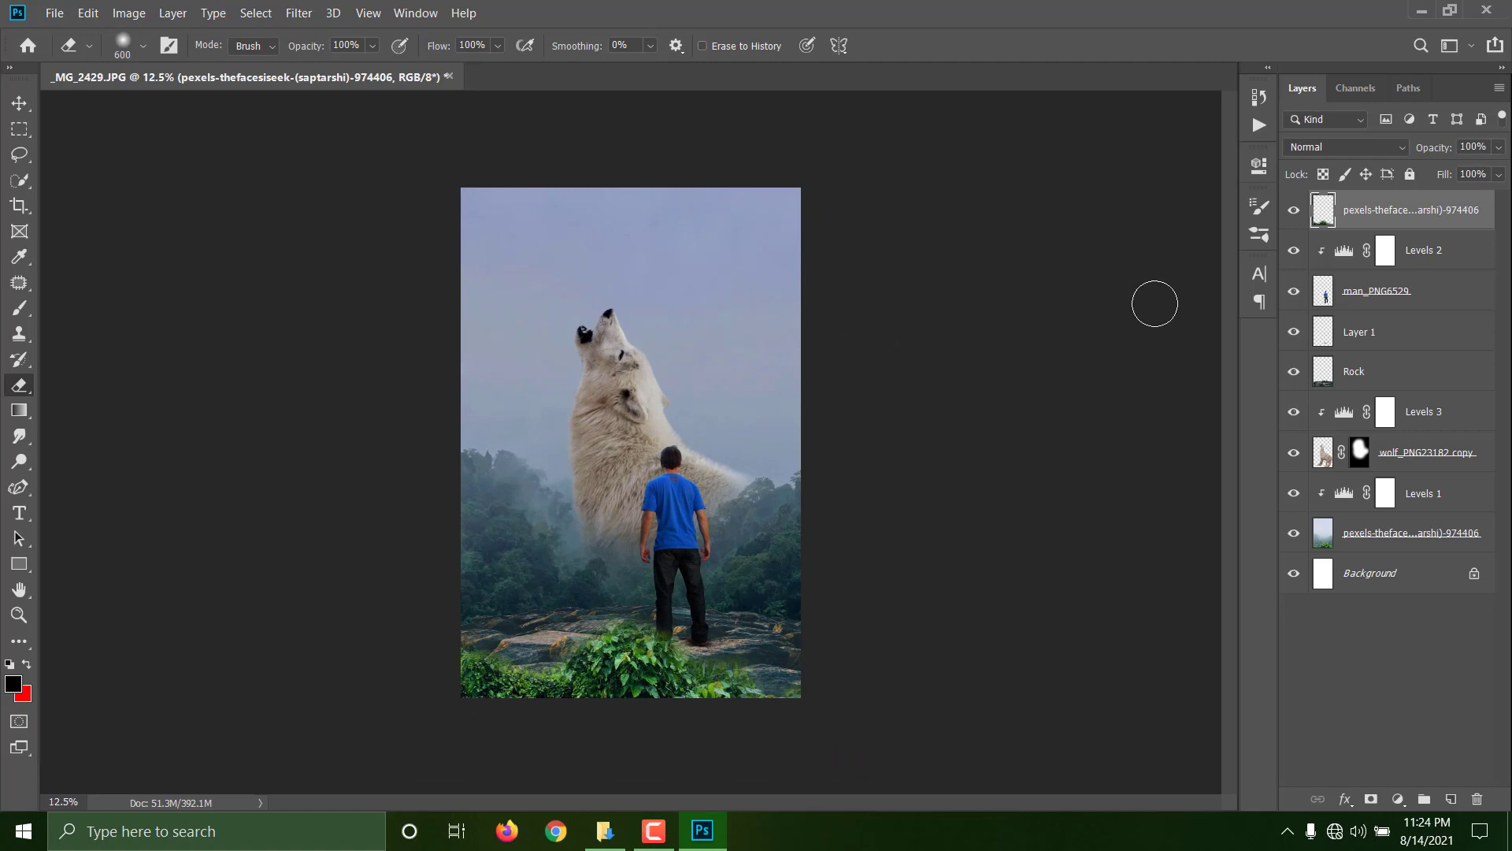
Clip a Levels adjustment to the bush layer with midtones 0.72 and output levels 22 and 230.
{"action": "left_click", "coordinate": [1396, 798]}
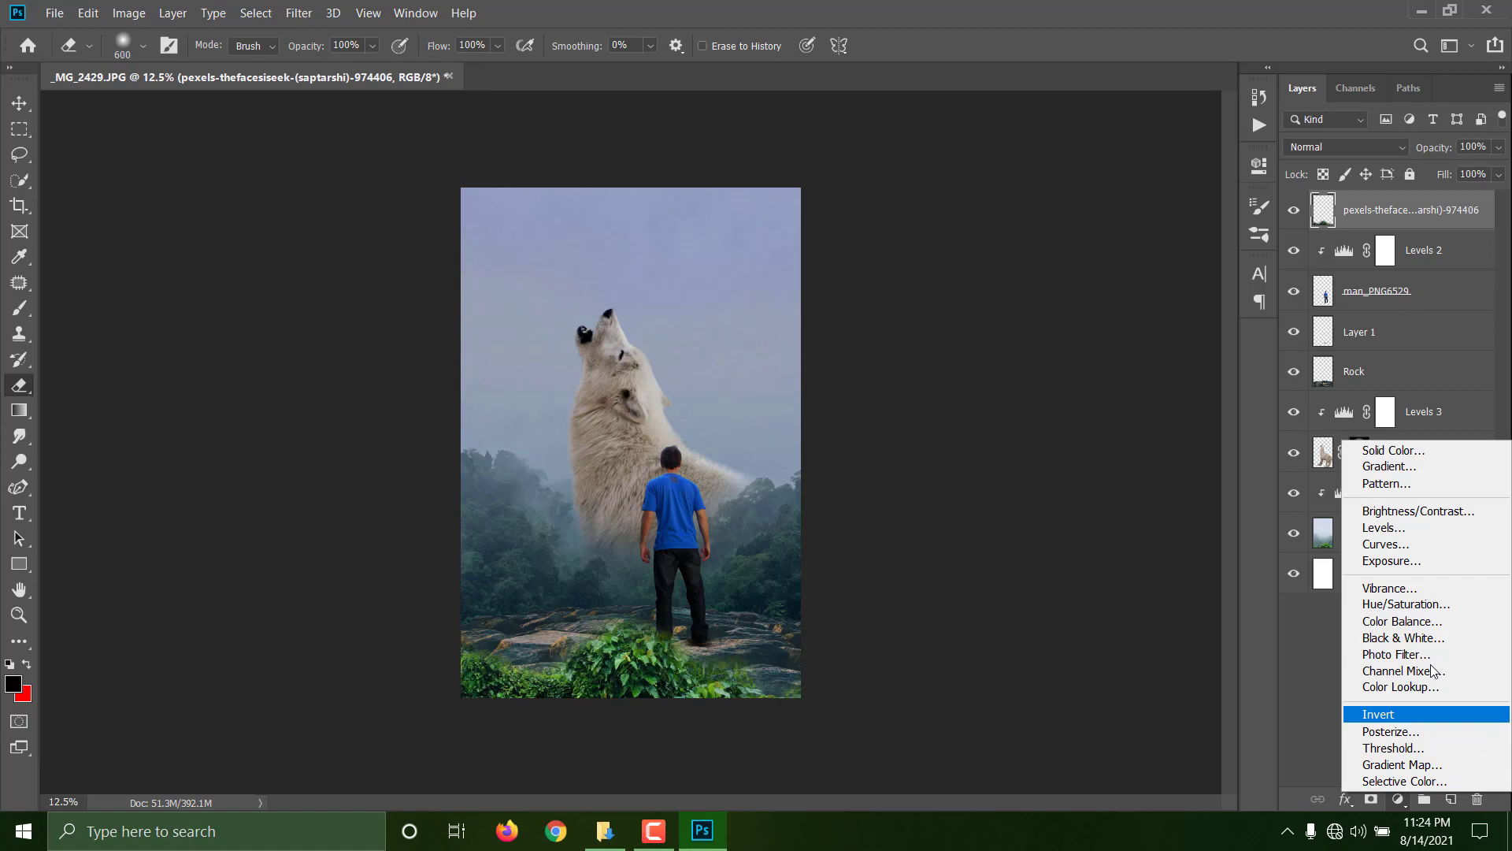
{"action": "left_click", "coordinate": [1437, 527]}
{"action": "left_click", "coordinate": [1089, 492]}
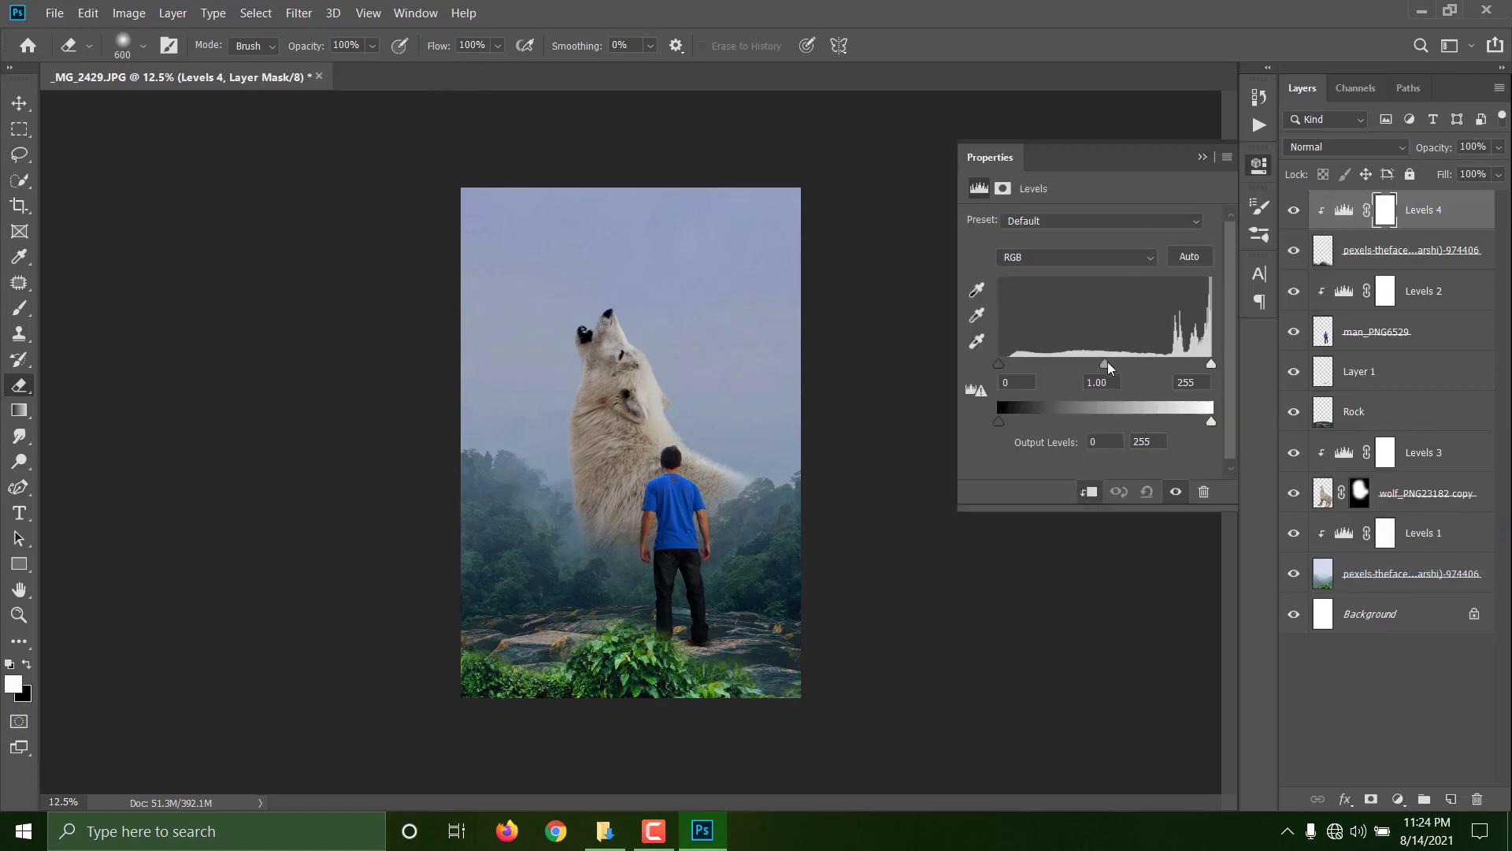
{"action": "left_click_drag", "start_coordinate": [1108, 362], "coordinate": [1128, 364]}
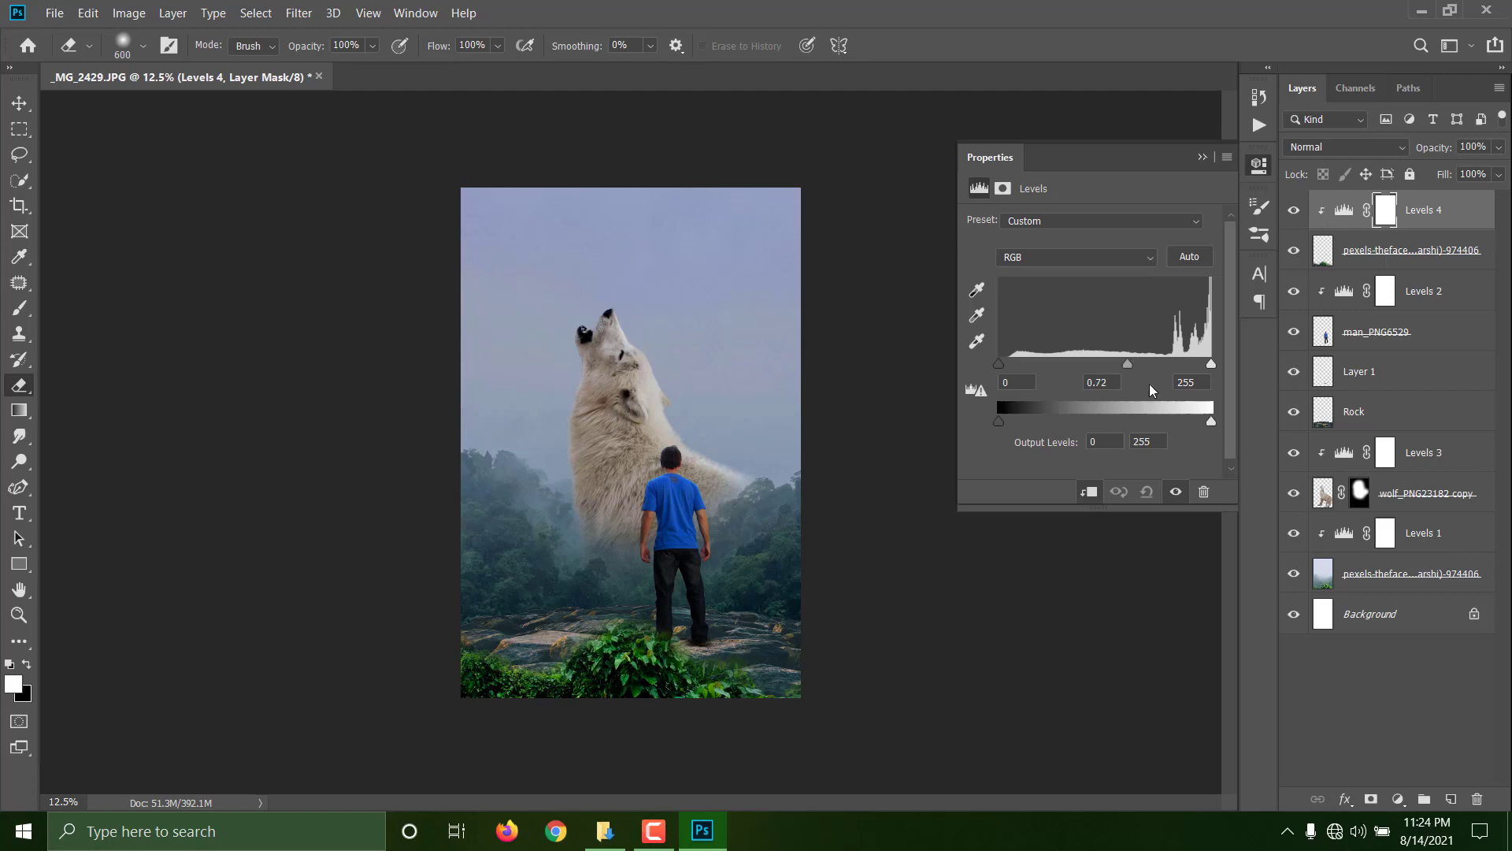
{"action": "left_click_drag", "start_coordinate": [1189, 417], "coordinate": [1191, 418]}
{"action": "mouse_move", "coordinate": [1001, 419]}
{"action": "left_mouse_down"}
{"action": "mouse_move", "coordinate": [1038, 418]}
{"action": "mouse_move", "coordinate": [1019, 417]}
{"action": "left_mouse_up"}
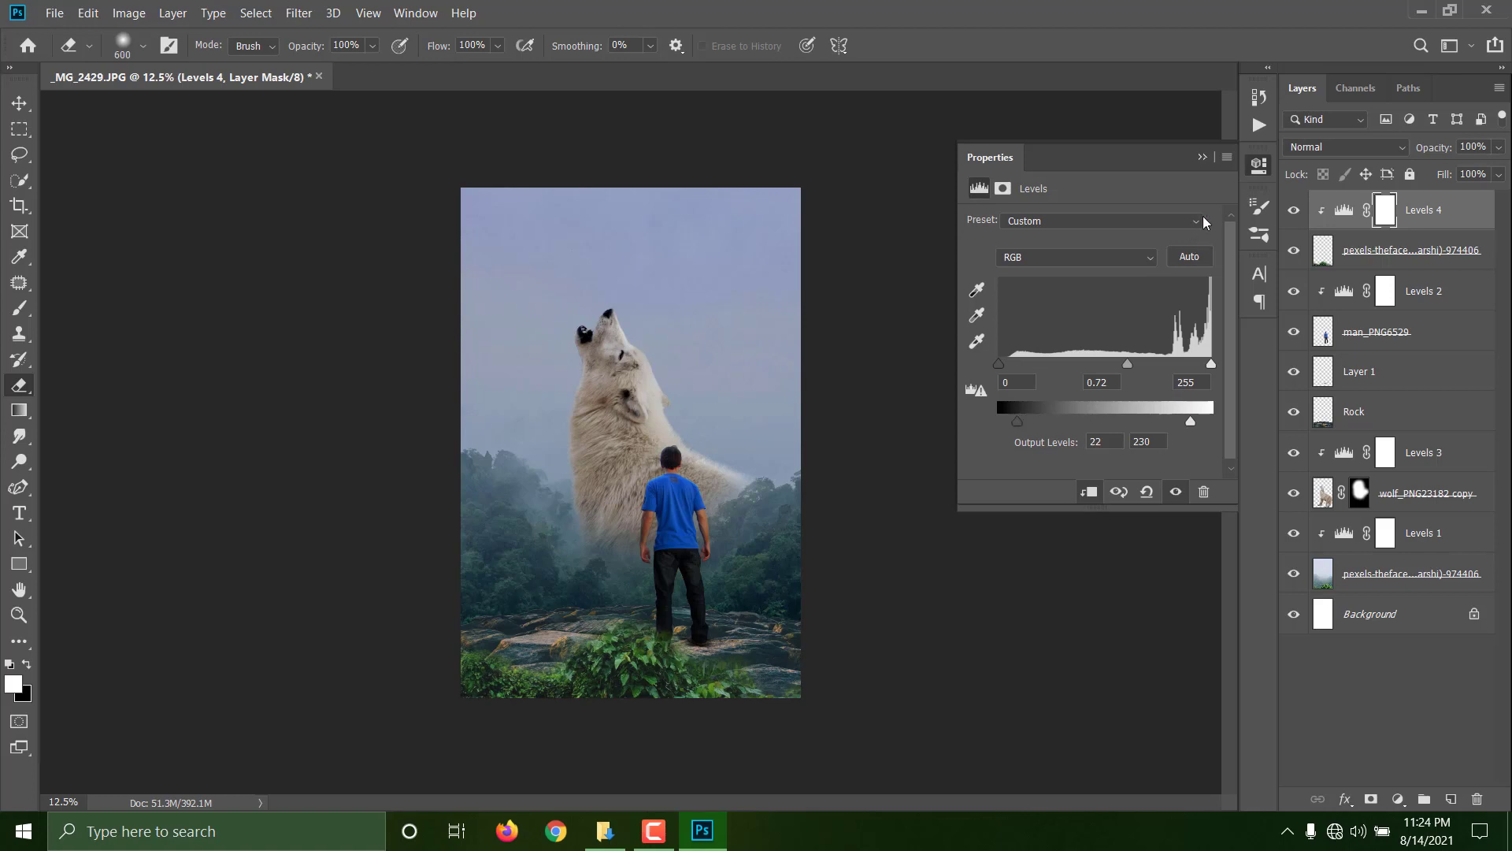
{"action": "left_click", "coordinate": [1201, 159]}
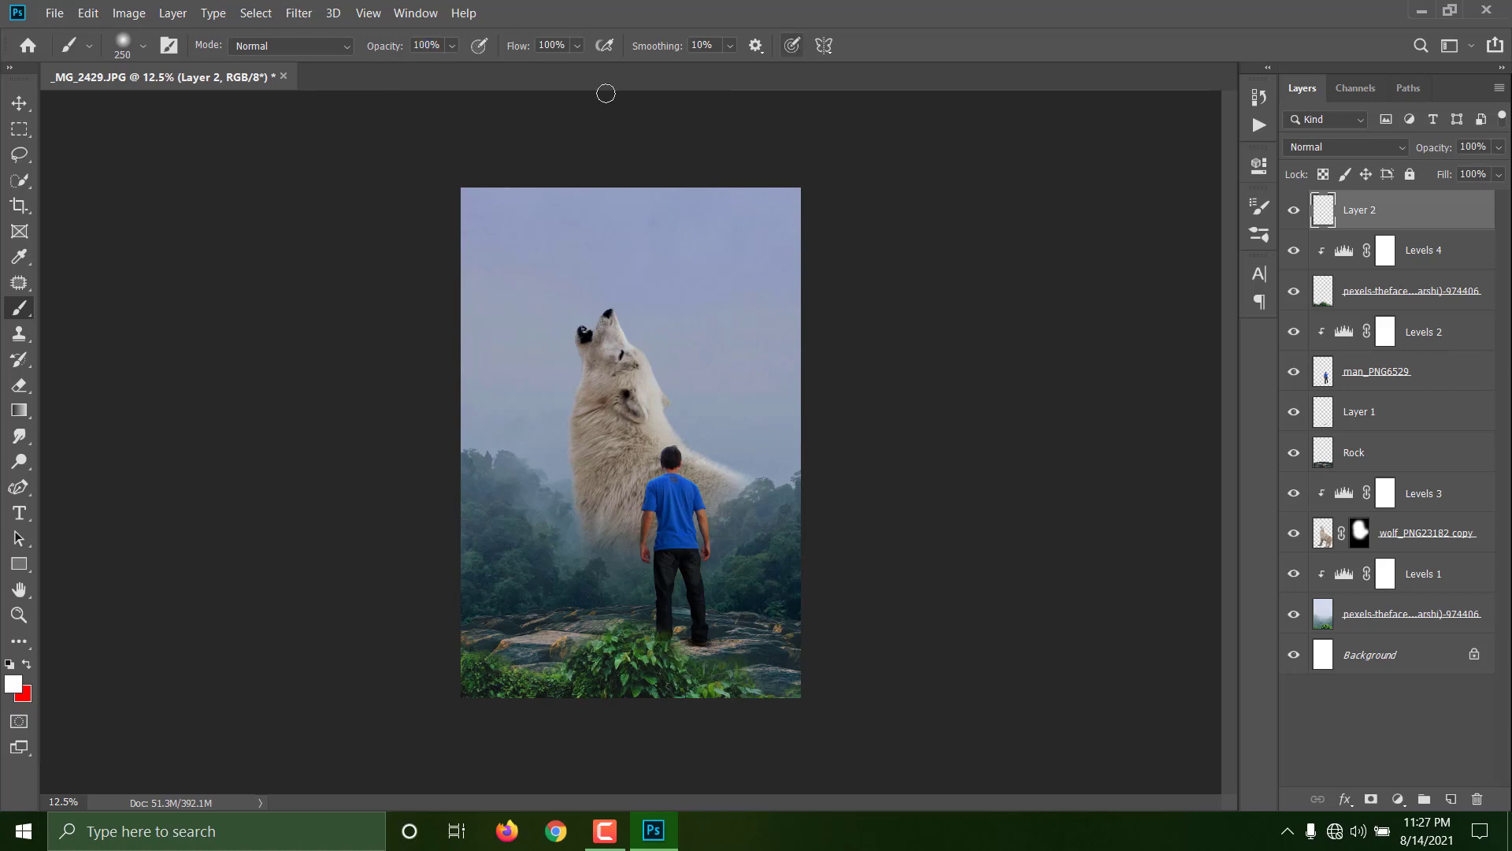
Choose a 3000 px fog brush tip for painting on the new top layer.
{"action": "left_click", "coordinate": [165, 49]}
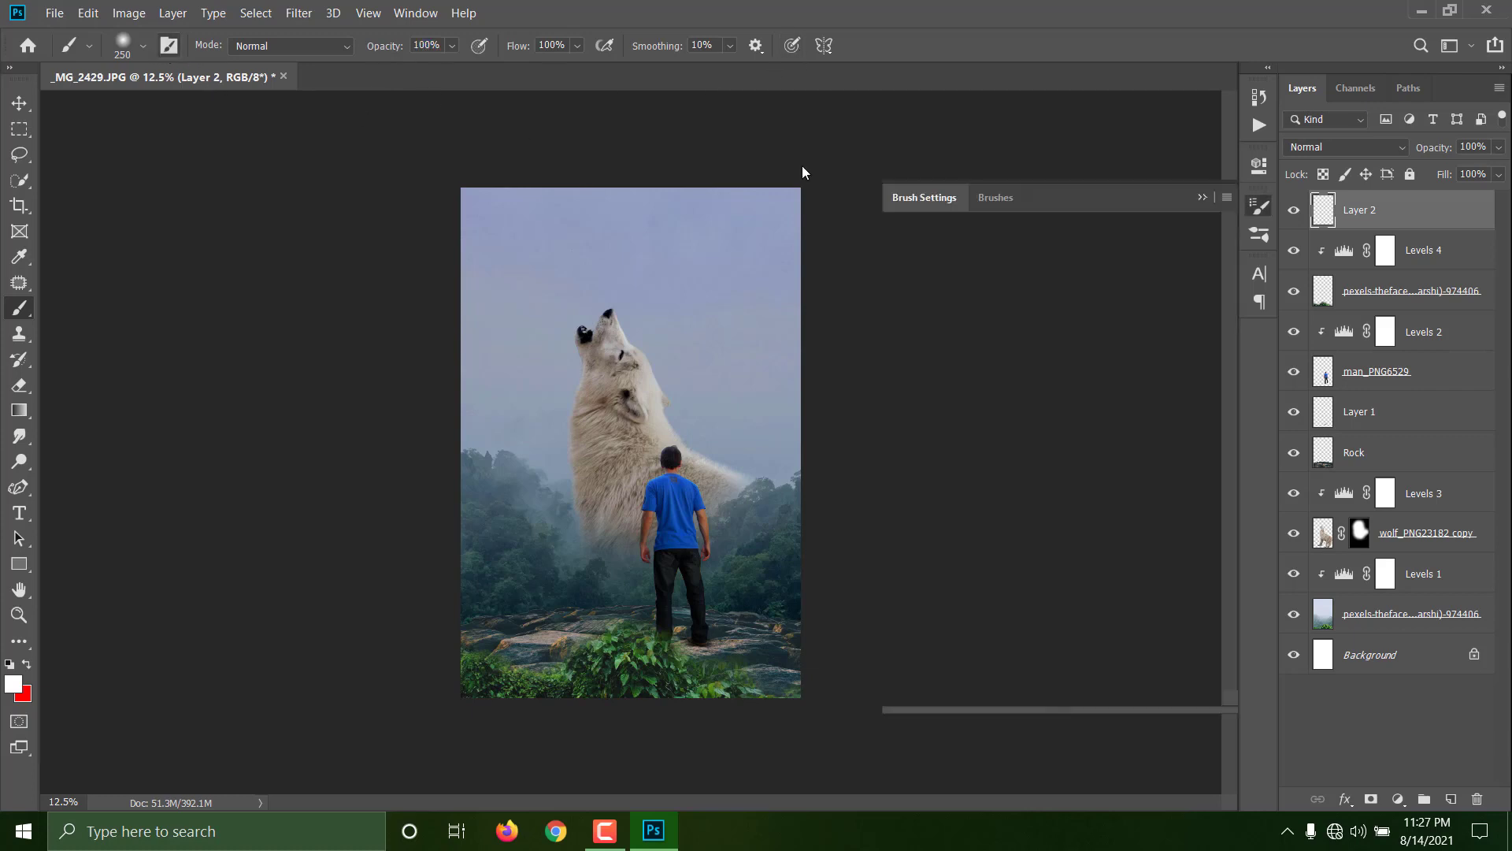
{"action": "left_click_drag", "start_coordinate": [1218, 257], "coordinate": [1224, 358]}
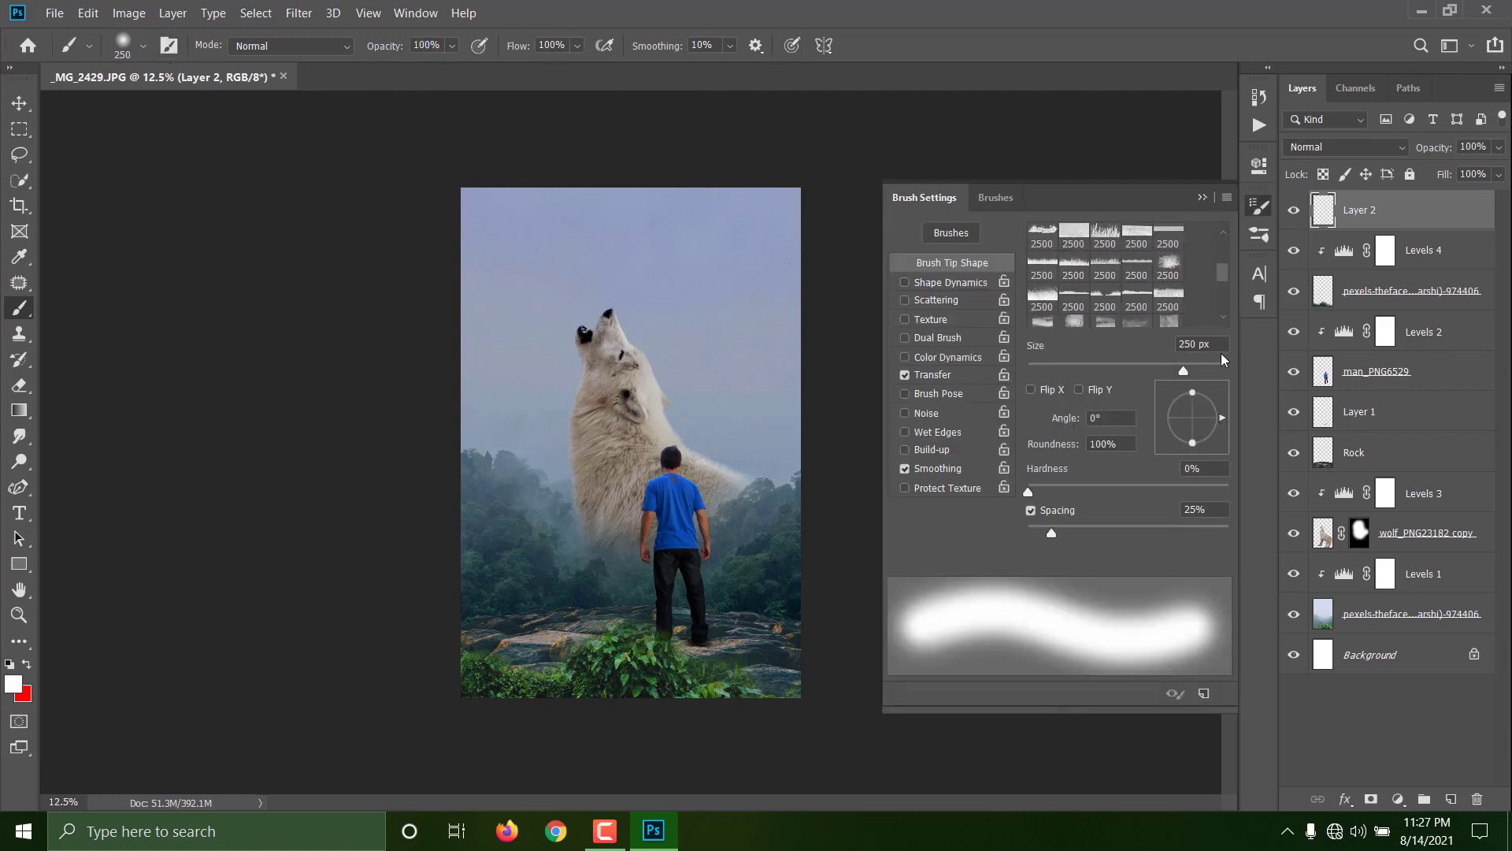
{"action": "scroll", "coordinate": [1157, 298], "scroll_direction": "down", "scroll_amount": 2}
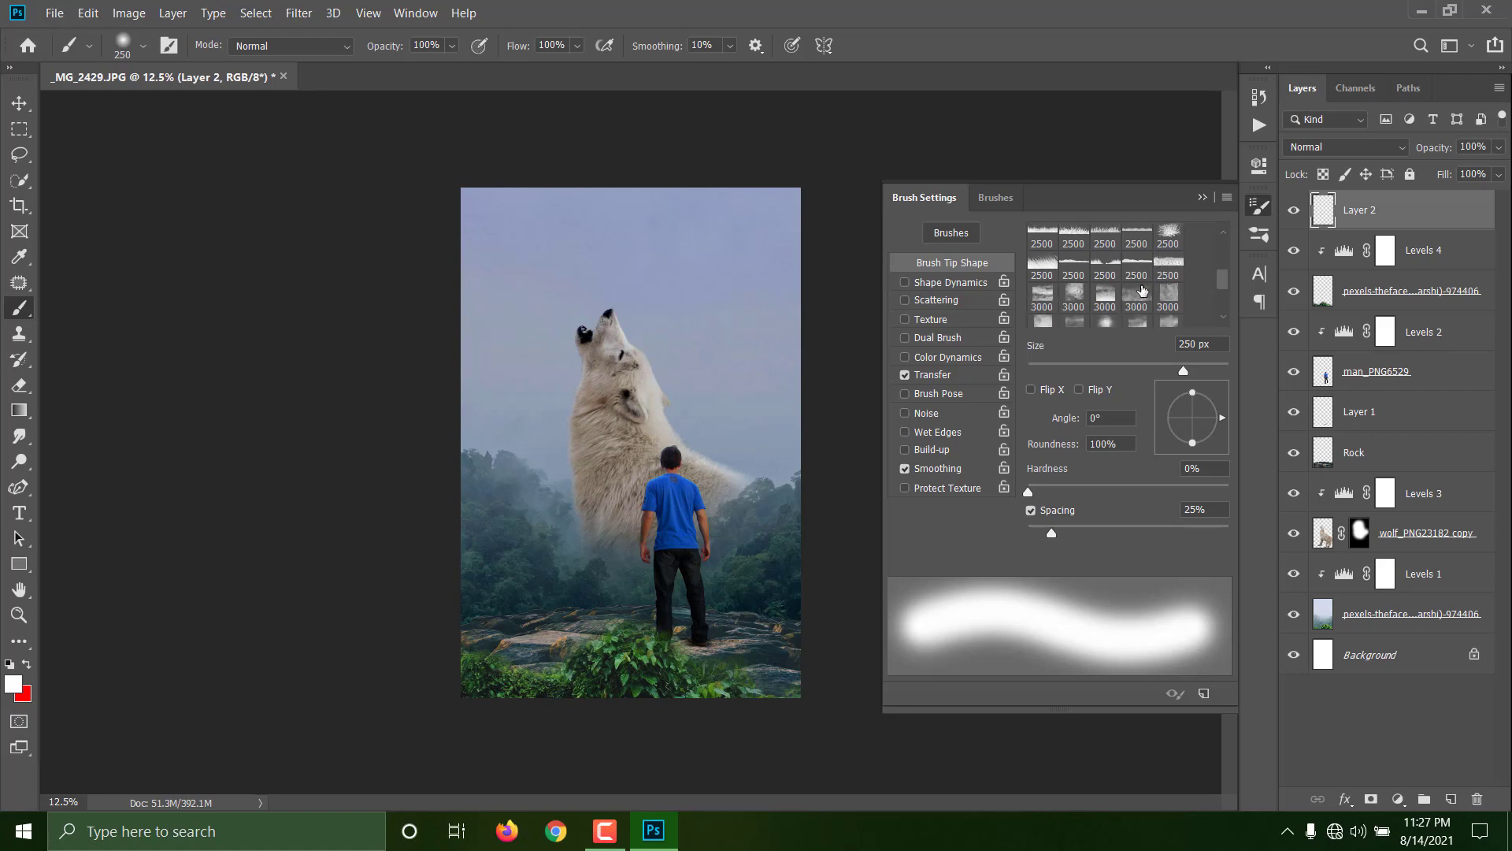
{"action": "left_click", "coordinate": [1138, 296]}
{"action": "left_click", "coordinate": [1202, 198]}
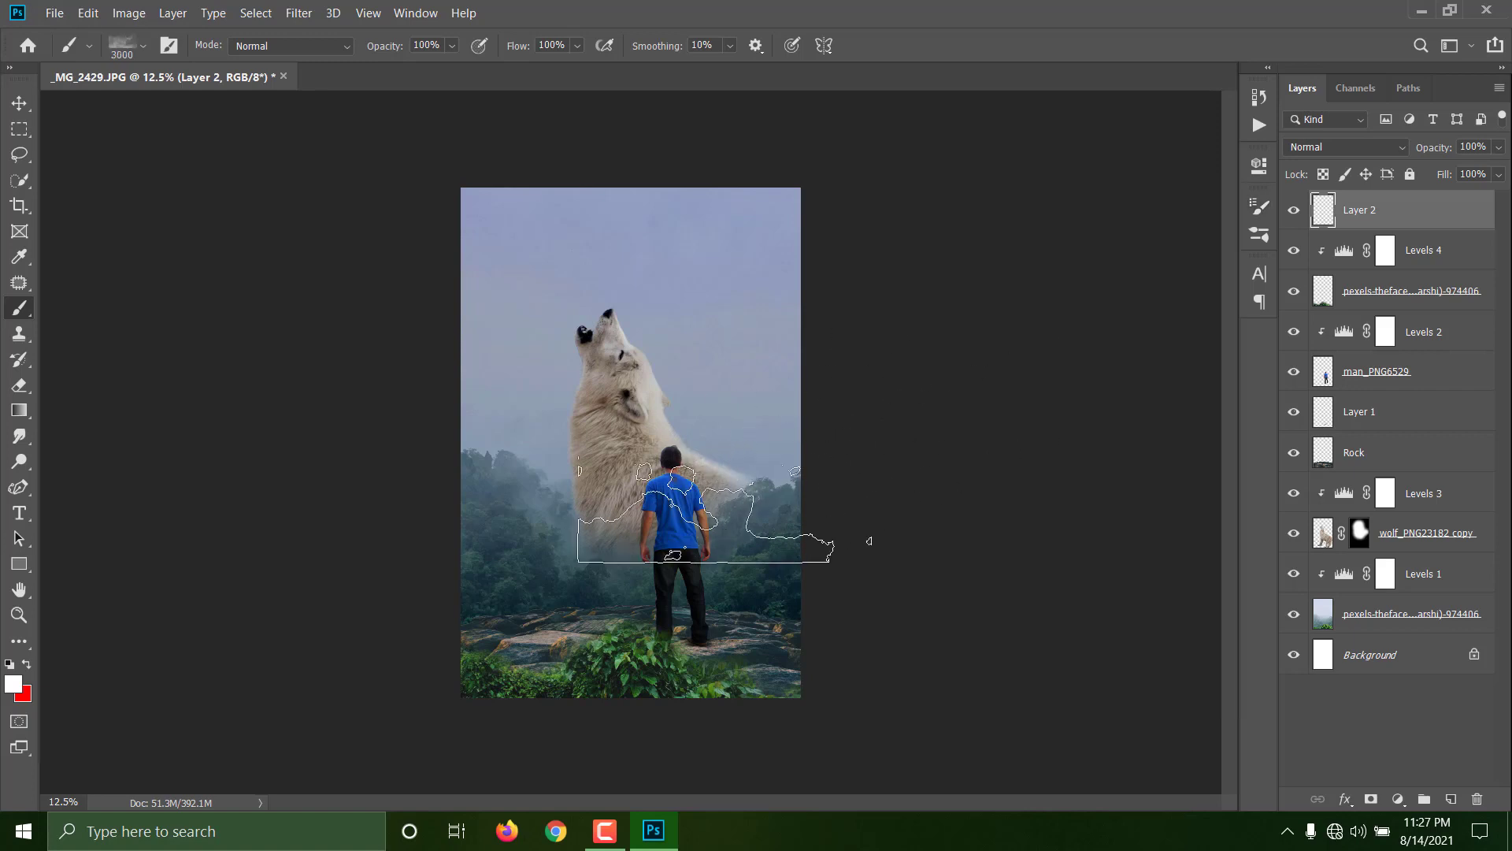
Paint white fog over the foreground bushes and rocks, enlarging the fog brush to 3900 px and up to 4500 px.
{"action": "key", "text": "bracketright"}
{"action": "key", "text": "bracketright"}
{"action": "key", "text": "bracketright"}
{"action": "key", "text": "bracketright"}
{"action": "key", "text": "bracketright"}
{"action": "key", "text": "bracketright"}
{"action": "key", "text": "bracketright"}
{"action": "key", "text": "bracketright"}
{"action": "key", "text": "bracketright"}
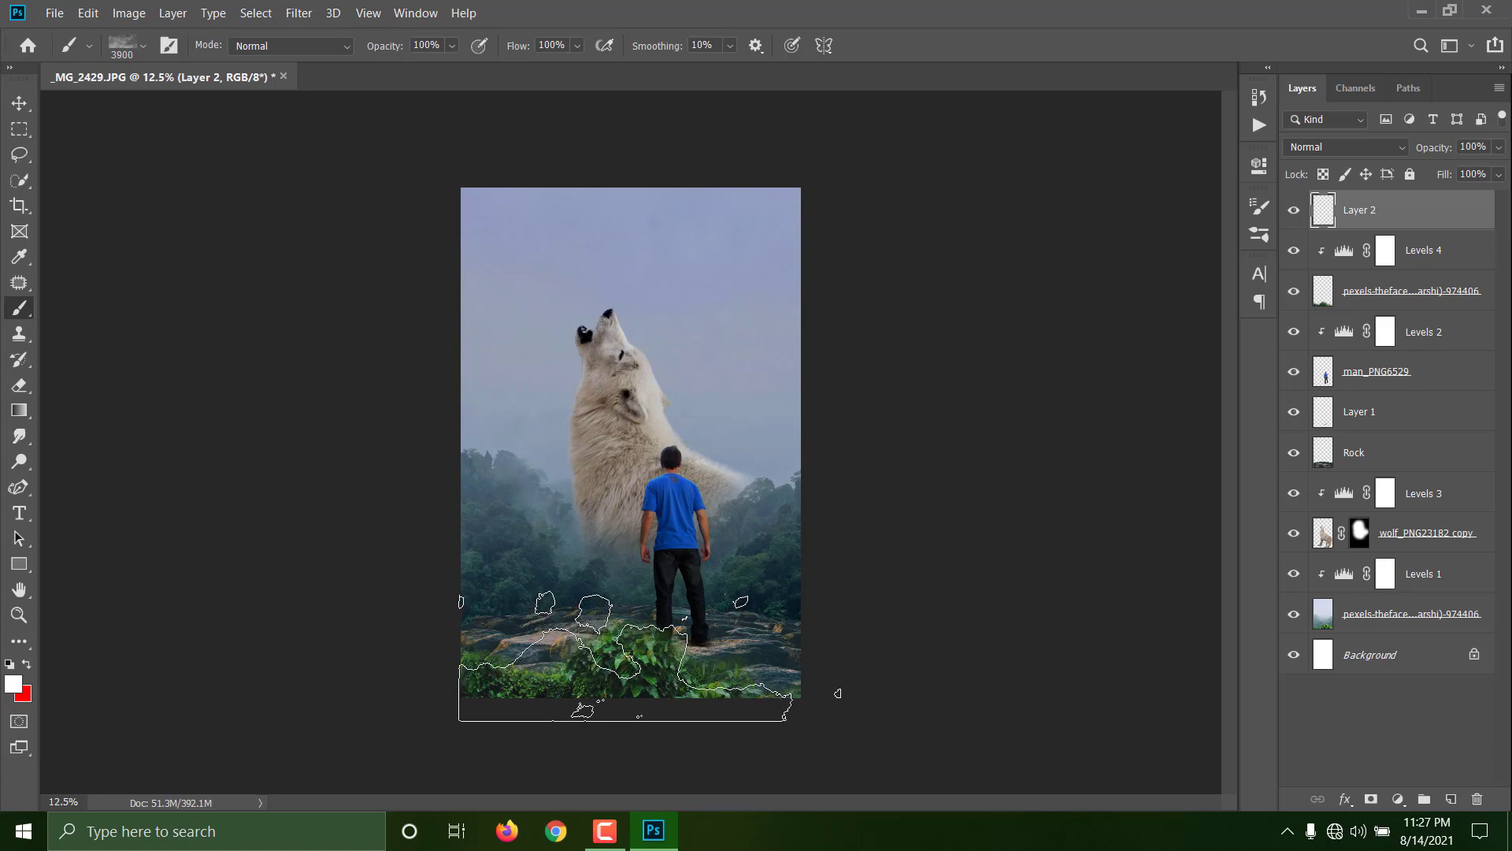
{"action": "left_click", "coordinate": [630, 656]}
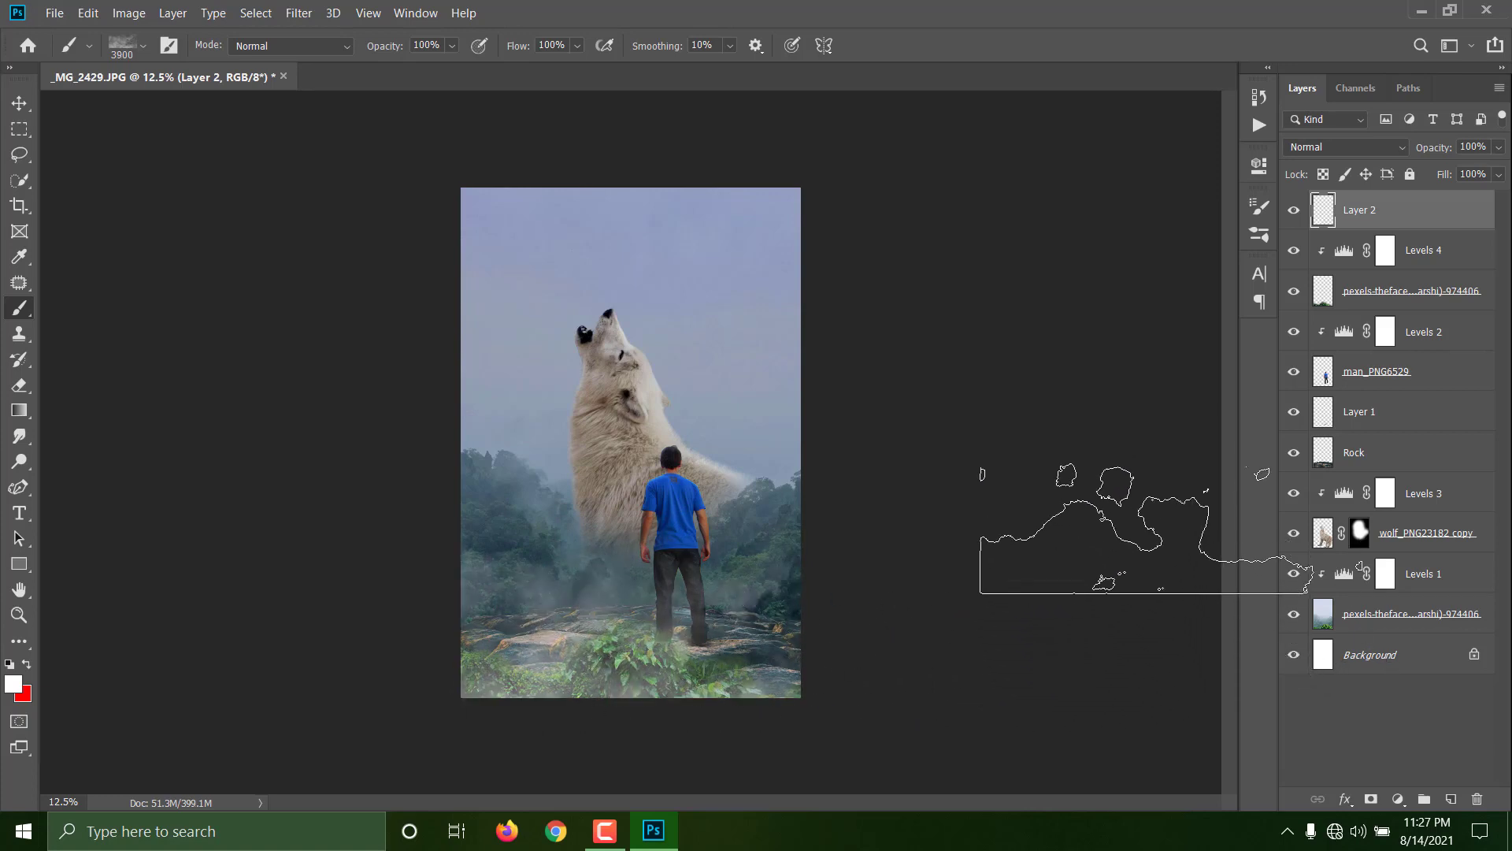
{"action": "key", "text": "bracketright"}
{"action": "key", "text": "bracketright"}
{"action": "key", "text": "bracketright"}
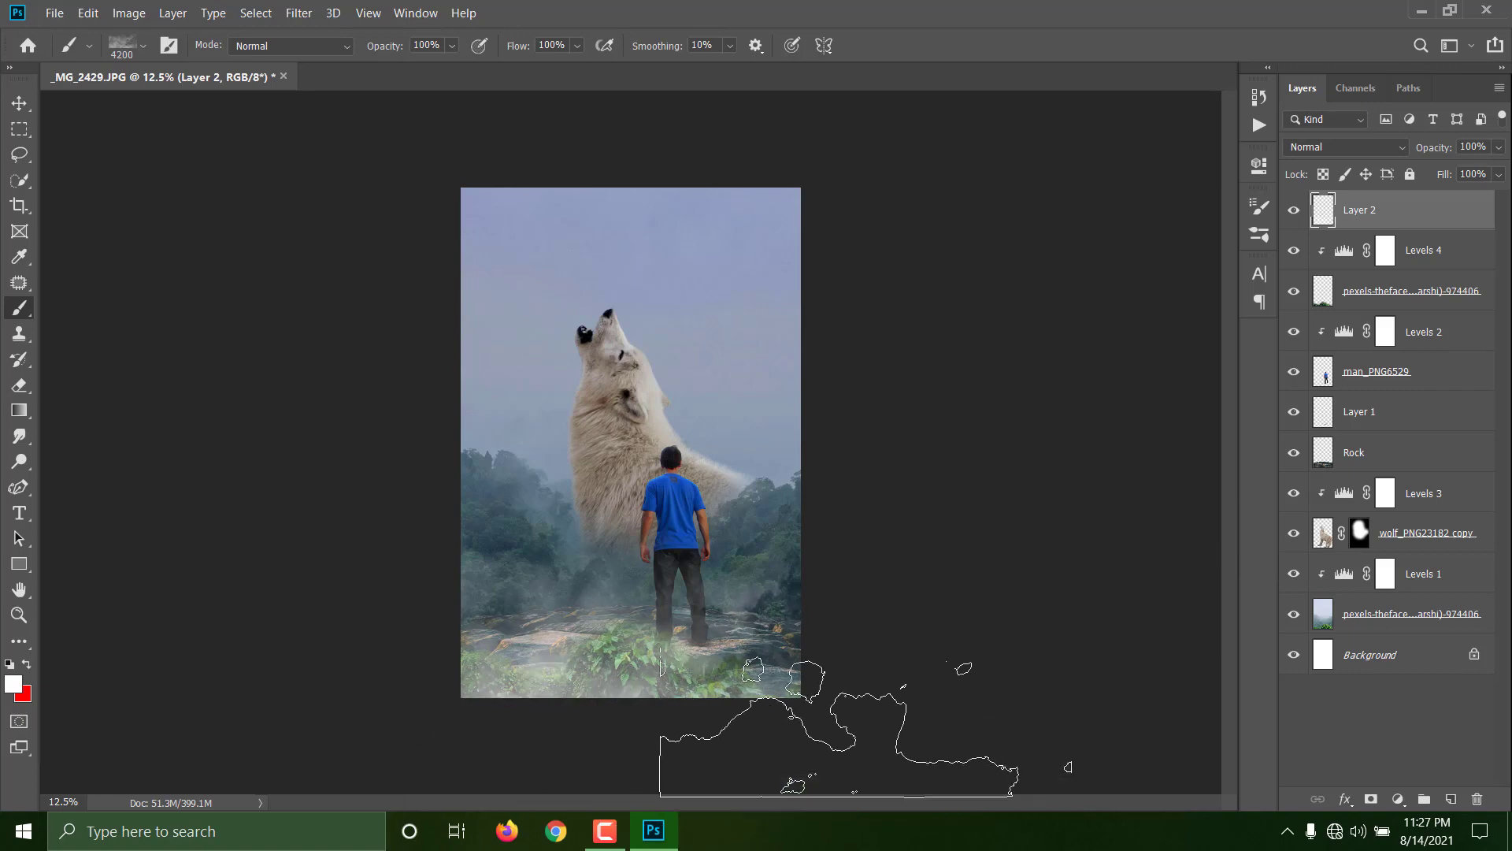
{"action": "key", "text": "bracketright"}
{"action": "key", "text": "bracketright"}
{"action": "key", "text": "bracketright"}
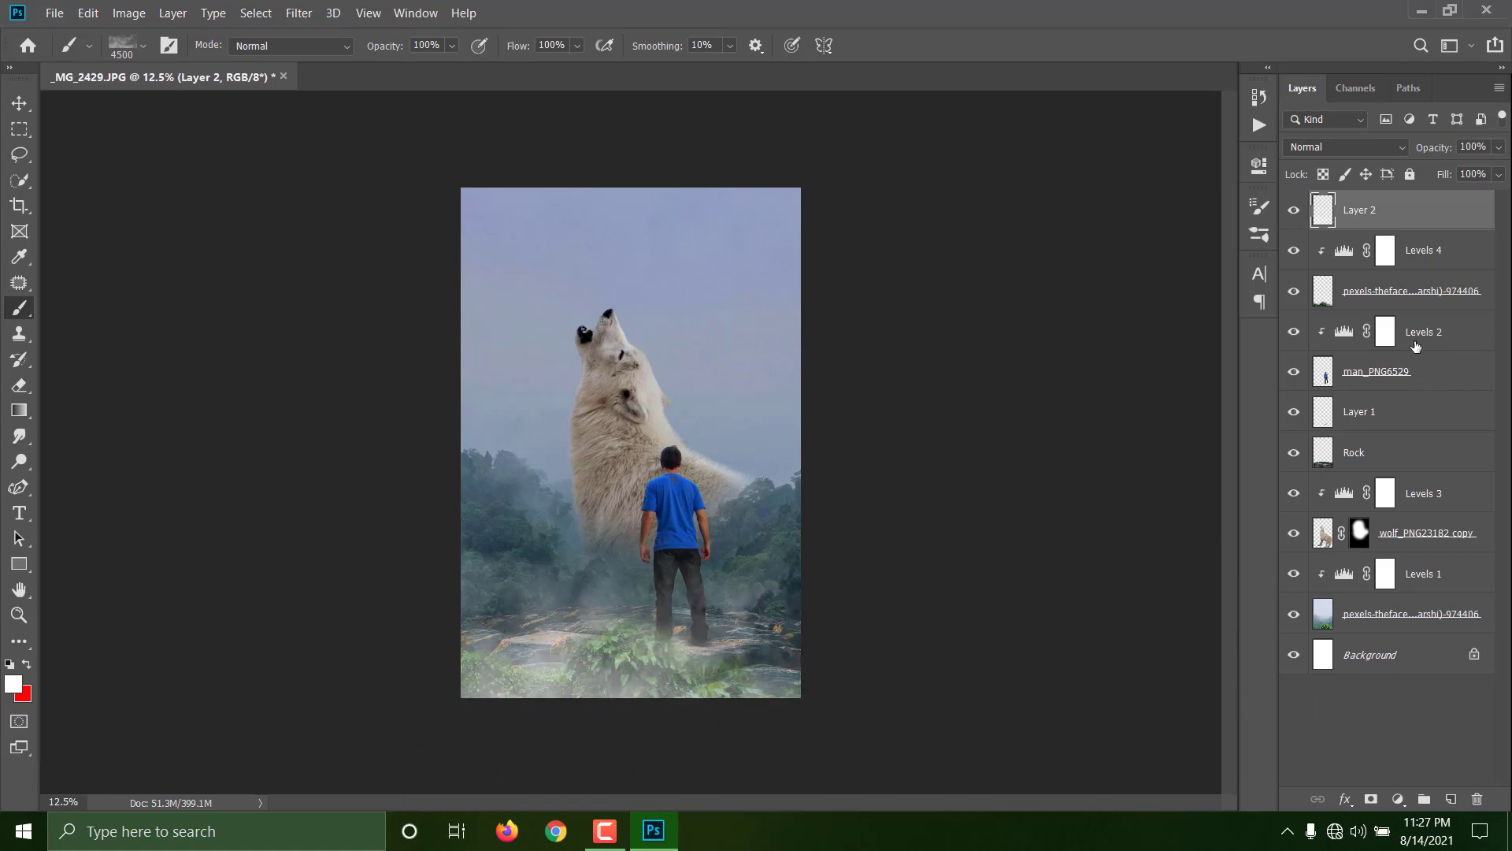
Add a layer directly below the Rock layer, paint fog over the forest behind the man and soften it with the Eraser.
{"action": "left_click", "coordinate": [1402, 456]}
{"action": "left_click", "coordinate": [1451, 799], "text": "ctrl"}
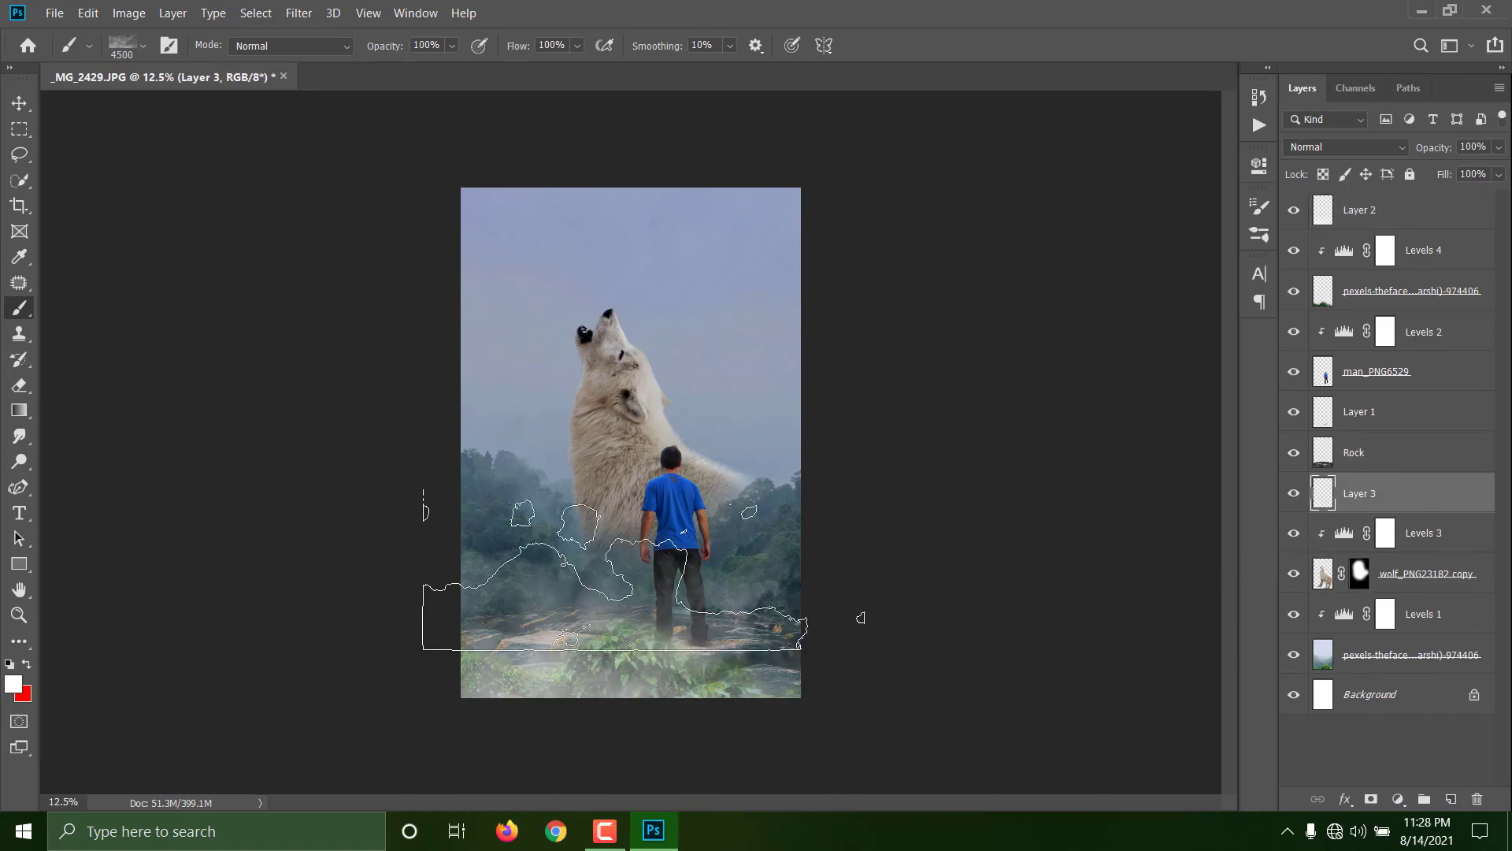
{"action": "key", "text": "e"}
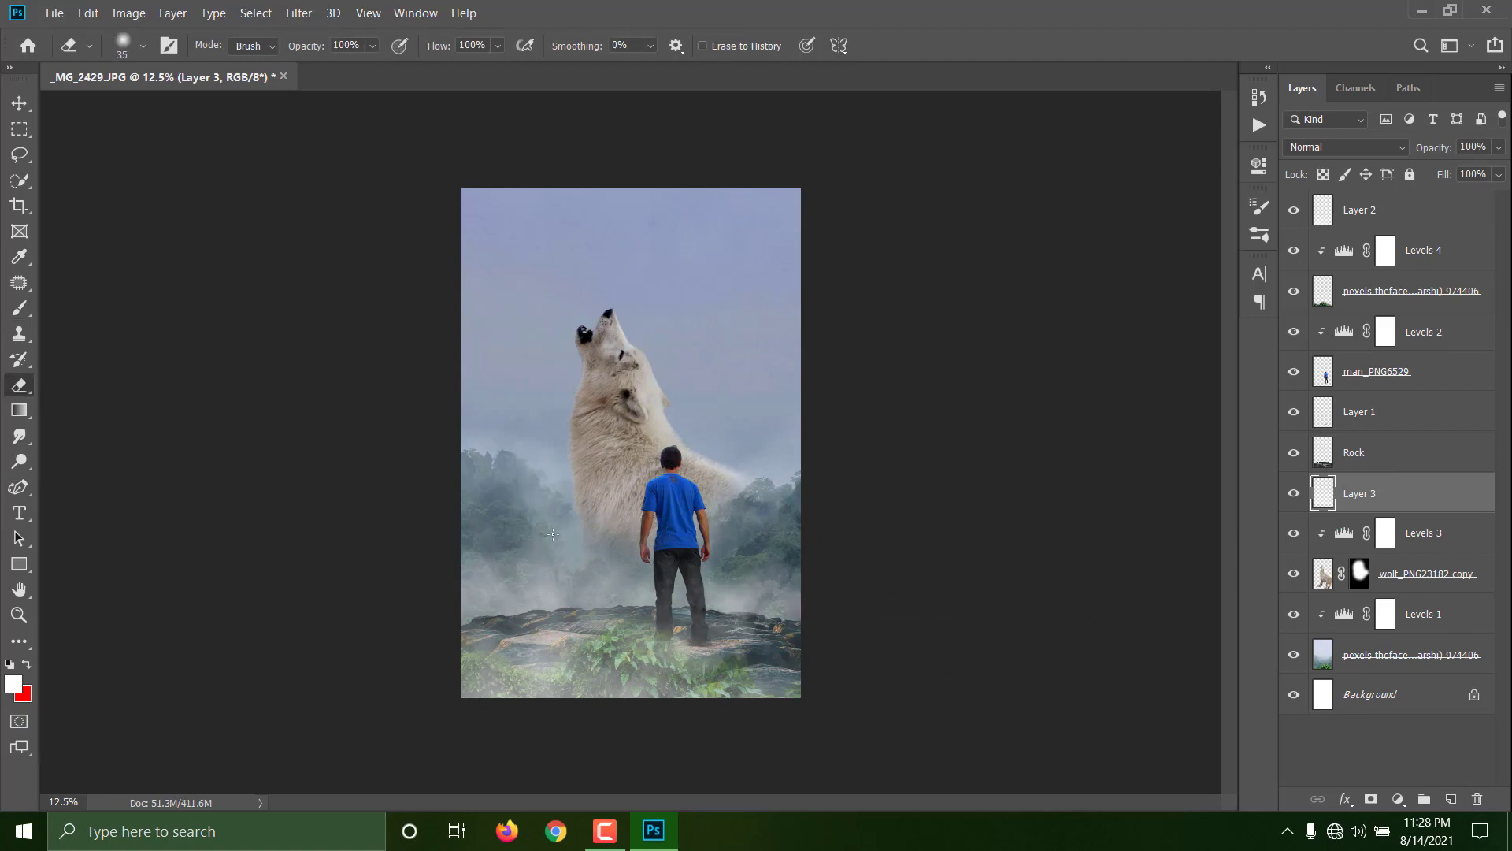
{"action": "left_click", "coordinate": [19, 308]}
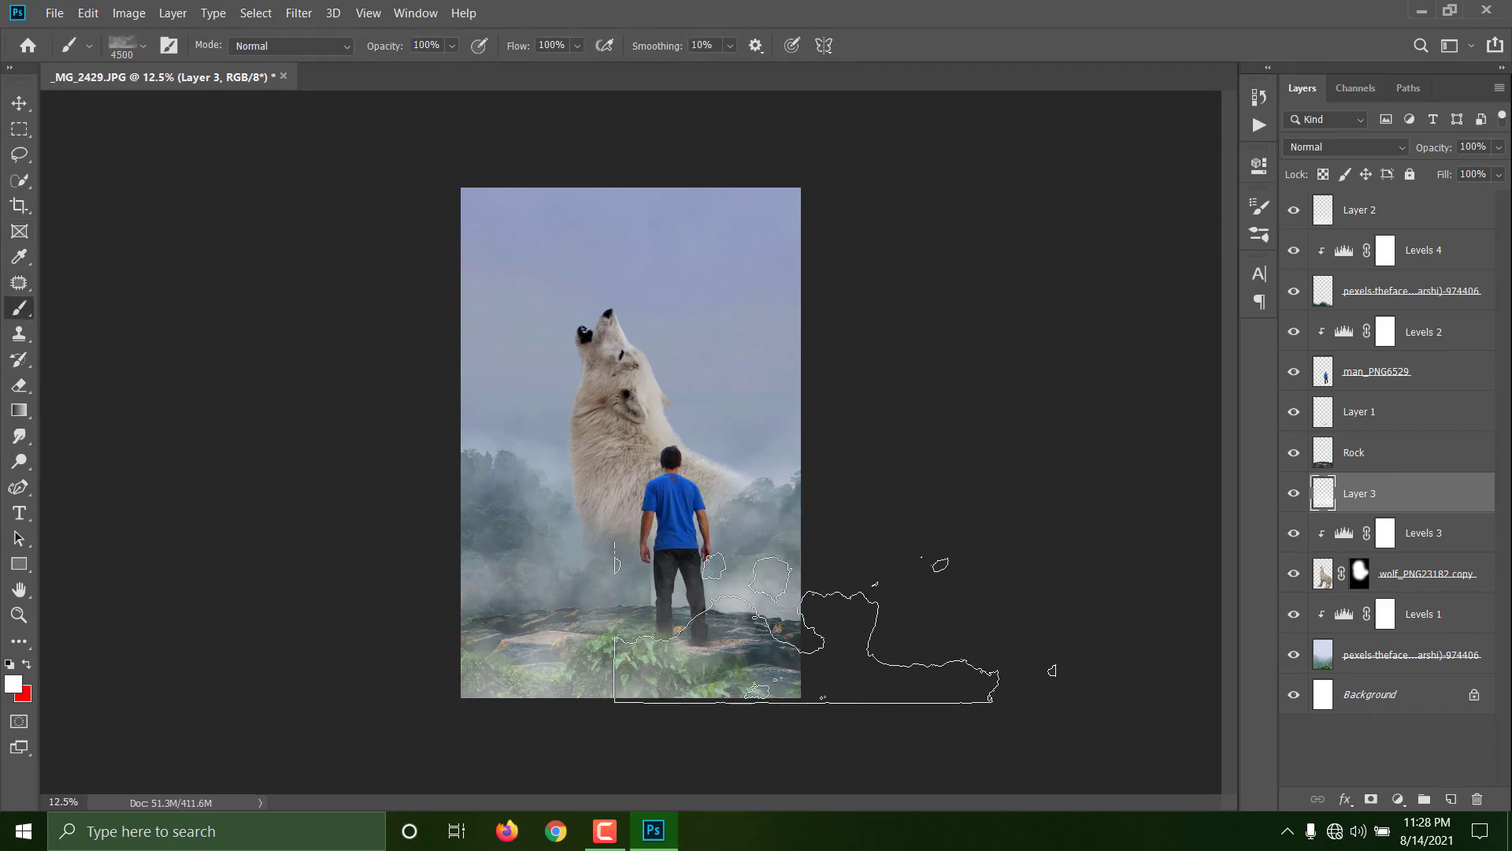
{"action": "left_click", "coordinate": [19, 385]}
{"action": "left_click", "coordinate": [725, 555]}
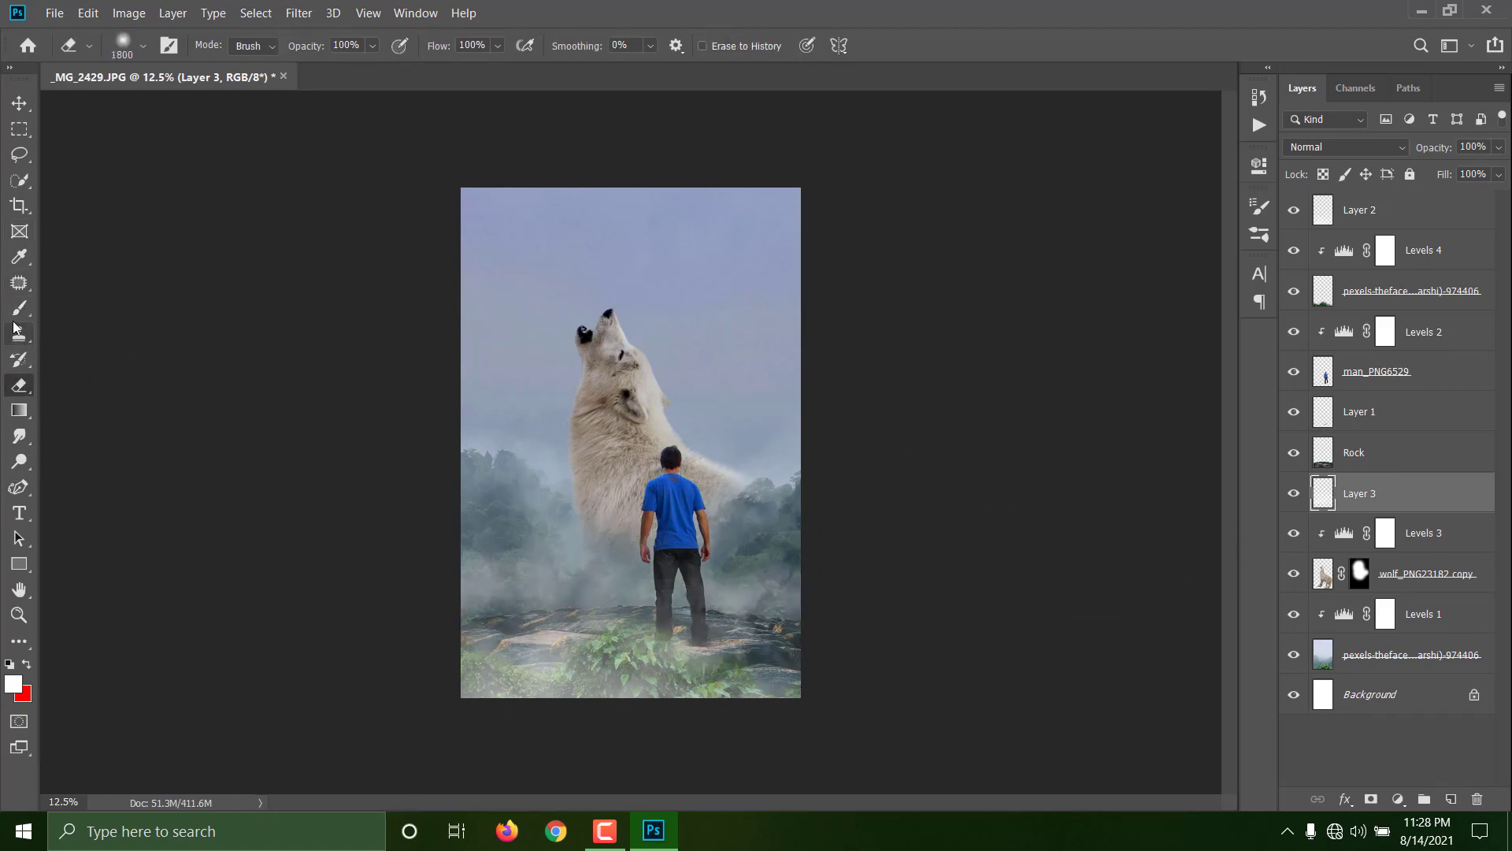
Paint more fog behind the man on another new layer below the Rock layer and erase its hard vertical edge.
{"action": "left_click", "coordinate": [19, 308]}
{"action": "left_click", "coordinate": [1450, 799]}
{"action": "left_click", "coordinate": [775, 549]}
{"action": "left_click", "coordinate": [19, 385]}
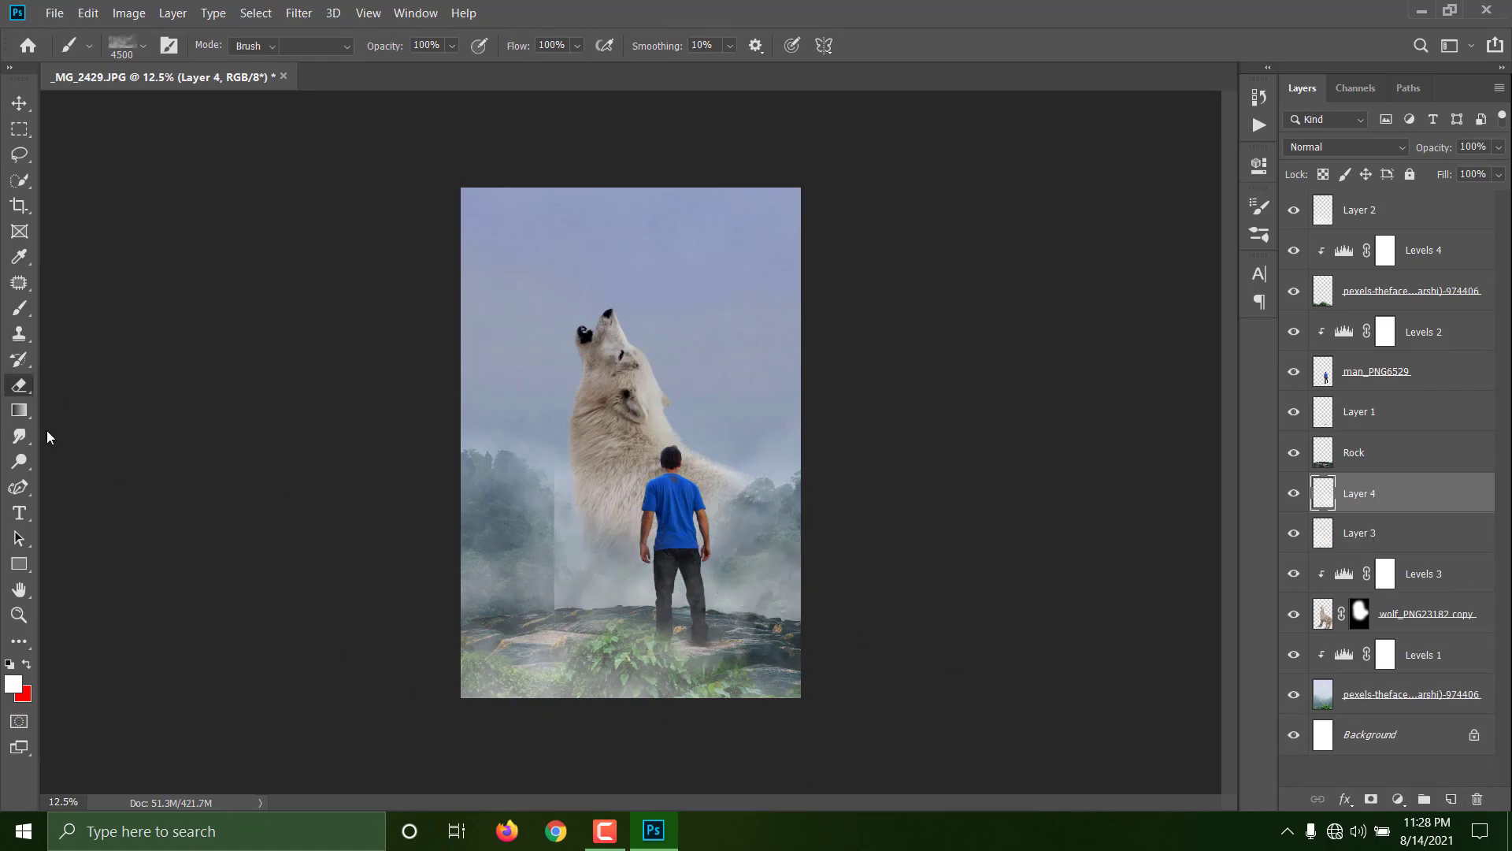
{"action": "mouse_move", "coordinate": [592, 545]}
{"action": "left_mouse_down"}
{"action": "mouse_move", "coordinate": [664, 676]}
{"action": "mouse_move", "coordinate": [624, 641]}
{"action": "left_mouse_up"}
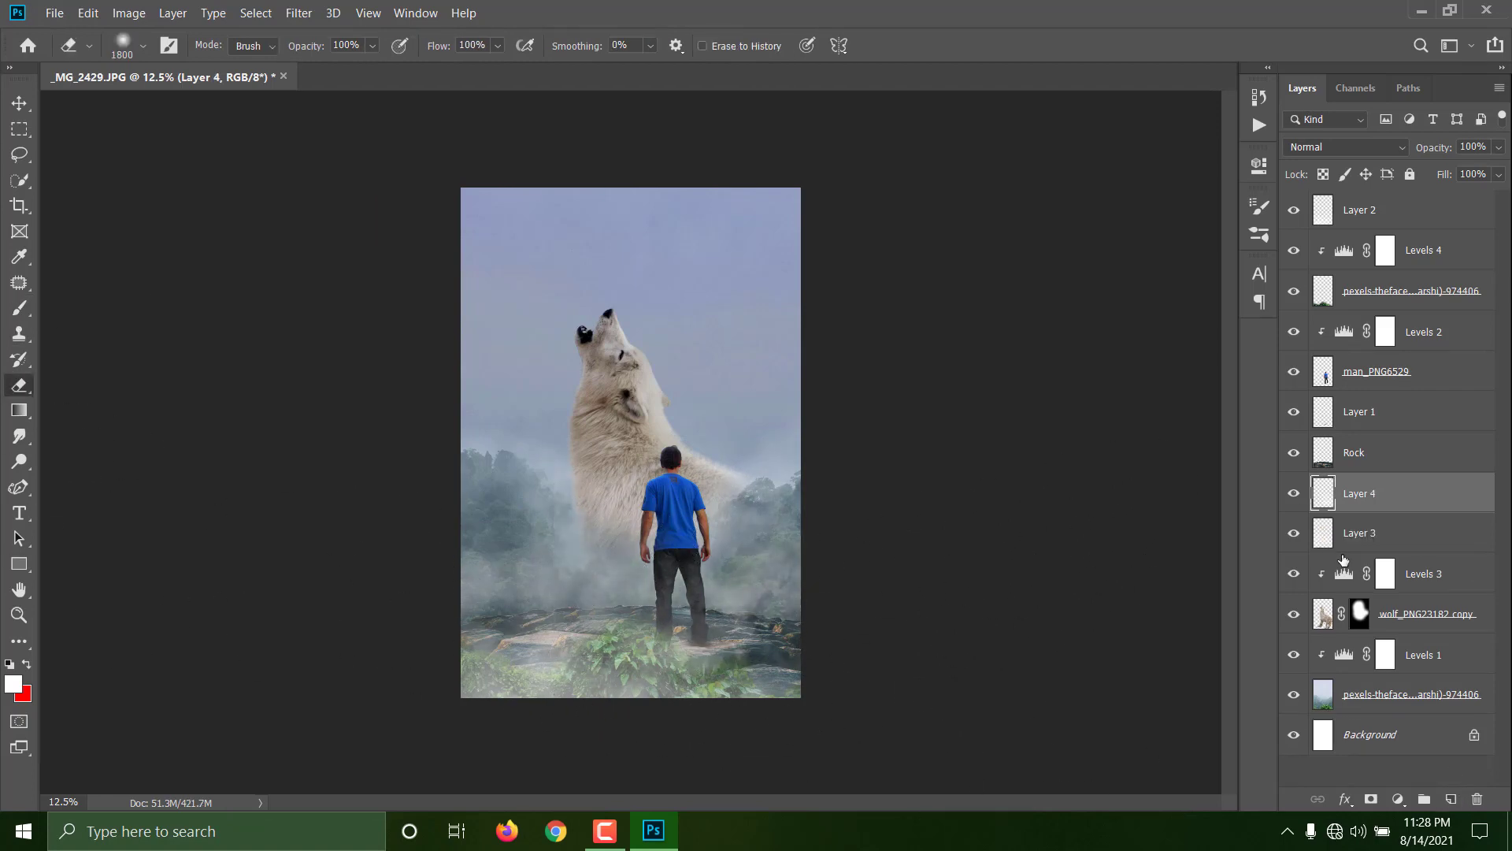
Add a layer behind the wolf above Levels 1, paint fog across the sky and erase its hard lower edge.
{"action": "left_click", "coordinate": [1447, 668]}
{"action": "left_click", "coordinate": [1450, 799]}
{"action": "left_click", "coordinate": [19, 308]}
{"action": "left_click", "coordinate": [668, 411]}
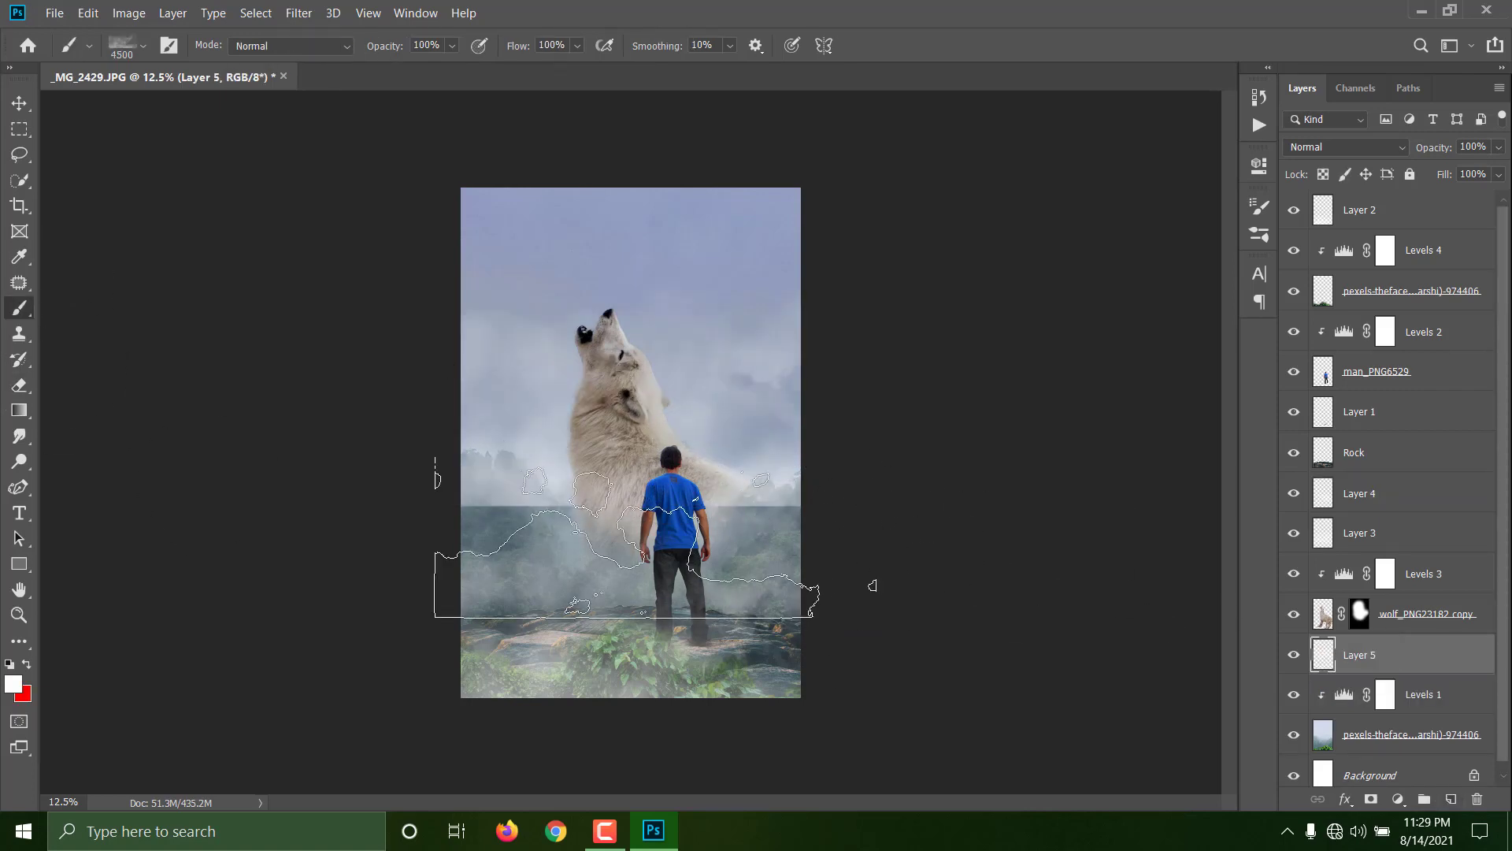
{"action": "key", "text": "e"}
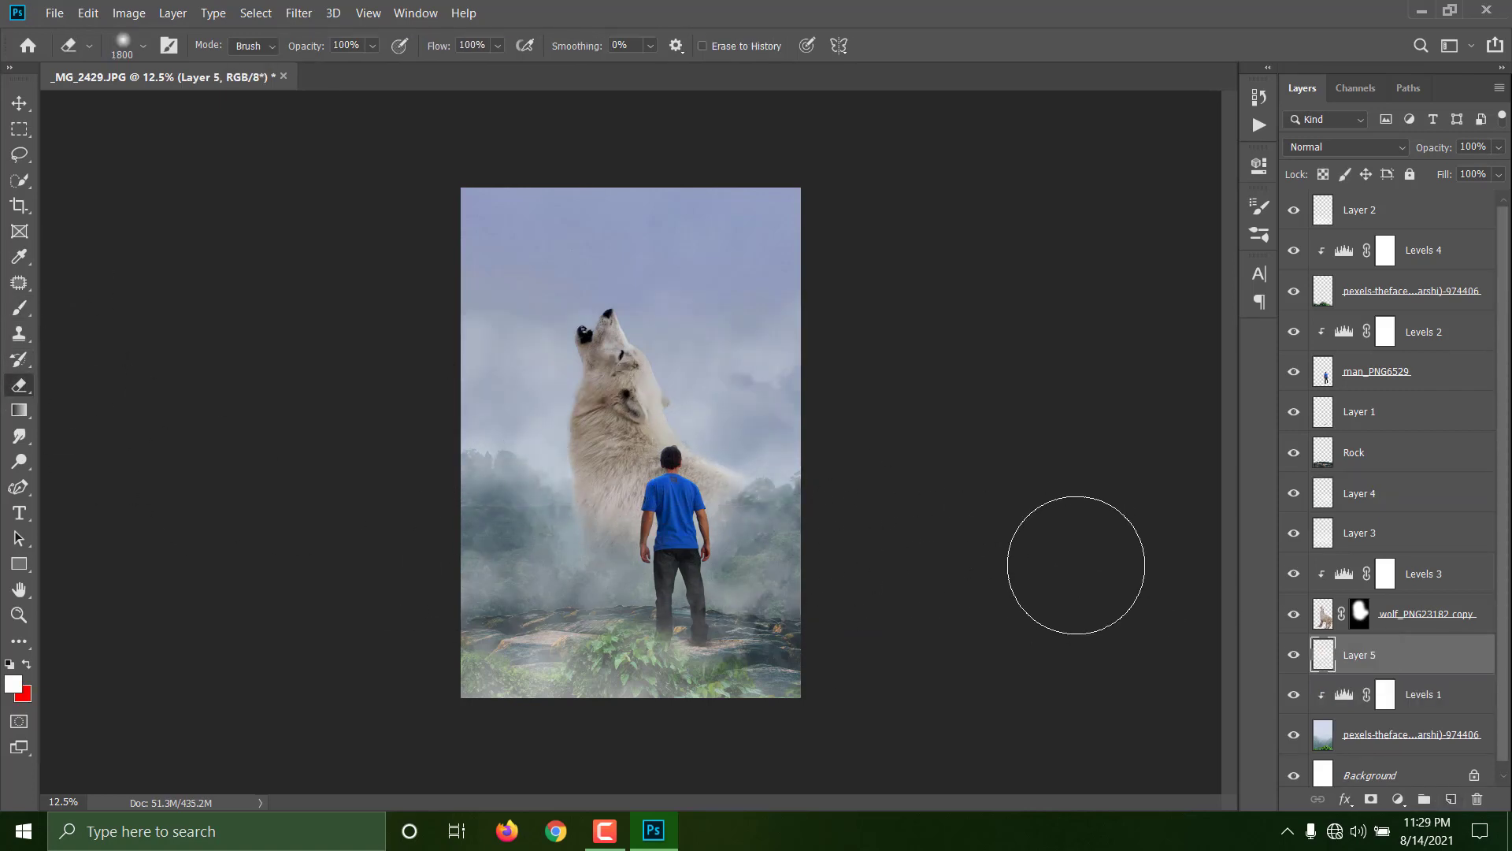
Add a layer above the wolf's Levels adjustment and pick a different 3000 px cloud brush tip.
{"action": "left_click", "coordinate": [1414, 582]}
{"action": "left_click", "coordinate": [1451, 799]}
{"action": "left_click", "coordinate": [19, 308]}
{"action": "left_click", "coordinate": [1259, 205]}
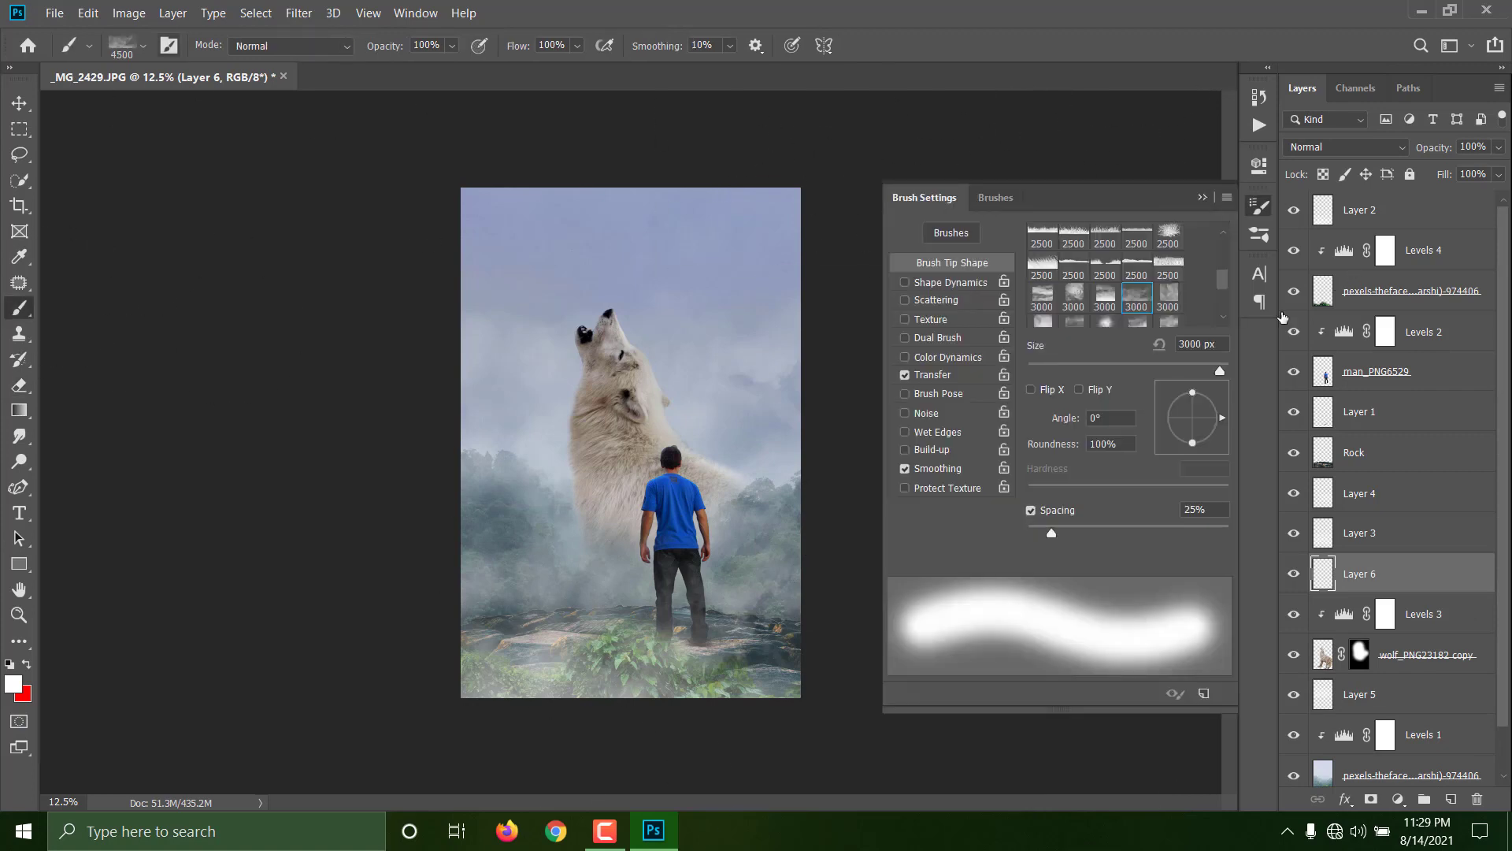
{"action": "scroll", "coordinate": [1210, 310], "scroll_direction": "down", "scroll_amount": 1}
{"action": "left_click", "coordinate": [1093, 303]}
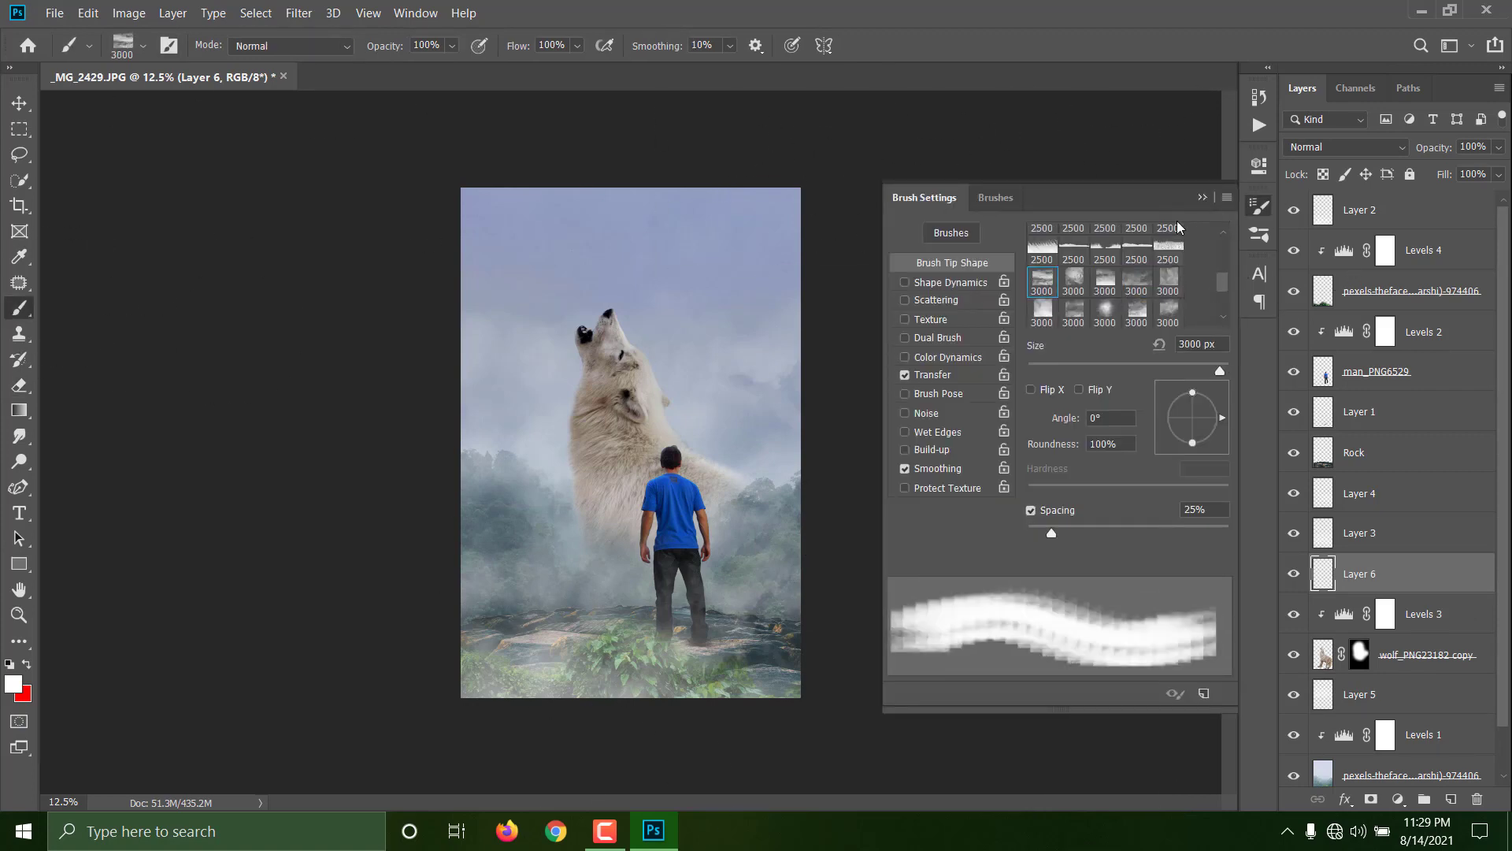
{"action": "left_click", "coordinate": [1202, 197]}
Paint fog across the wolf and forest with the cloud brush at 3400 px and erase the excess over the wolf and sky.
{"action": "left_click", "coordinate": [634, 539]}
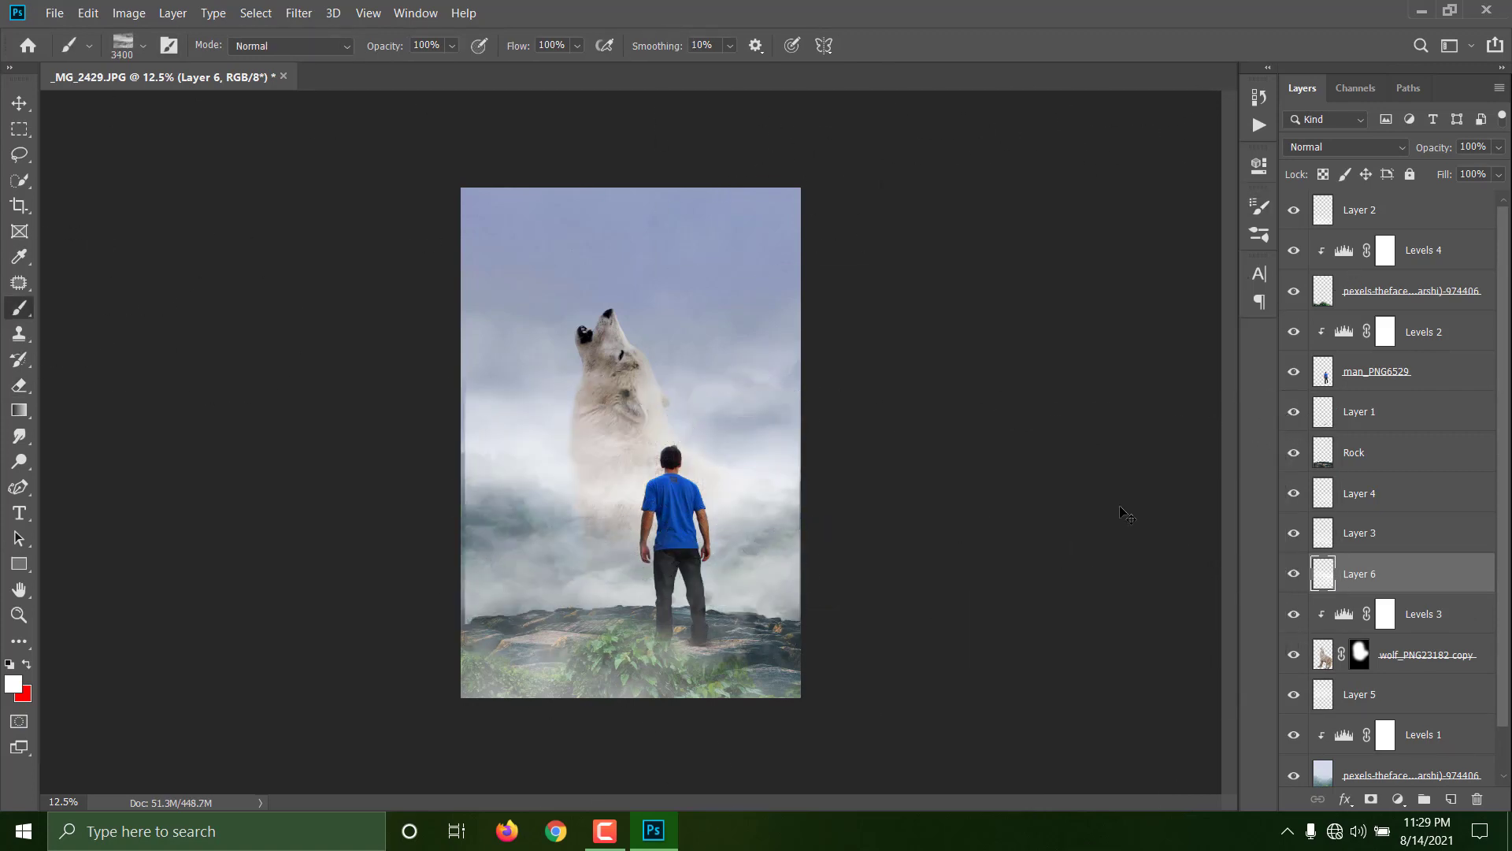
{"action": "left_click", "coordinate": [19, 384]}
{"action": "left_click_drag", "start_coordinate": [551, 457], "coordinate": [783, 412]}
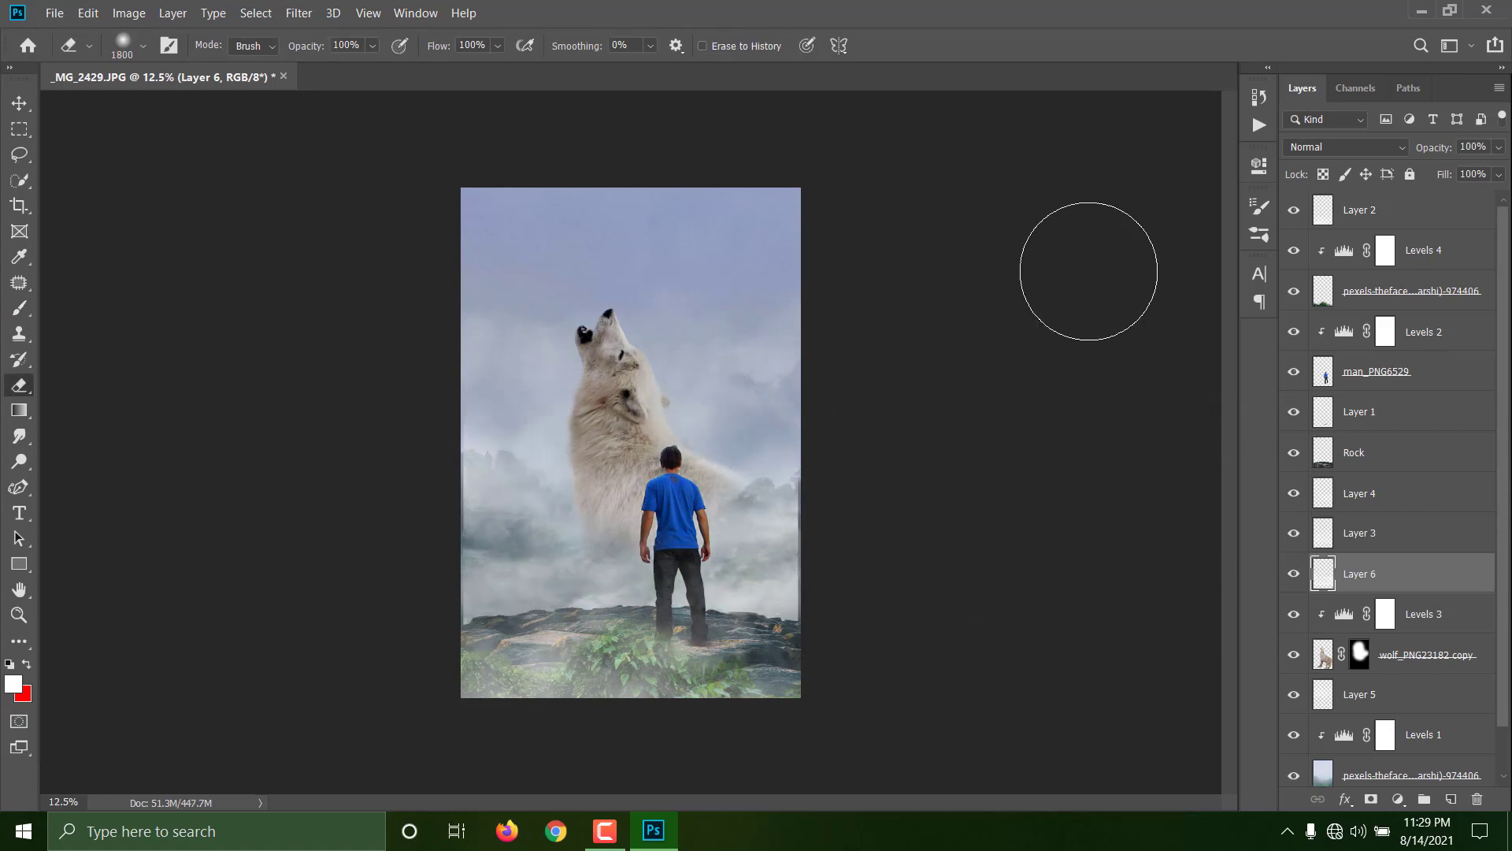
Add a layer above all others and paint dense low fog over the foreground bushes with the cloud brush.
{"action": "left_click", "coordinate": [1441, 221]}
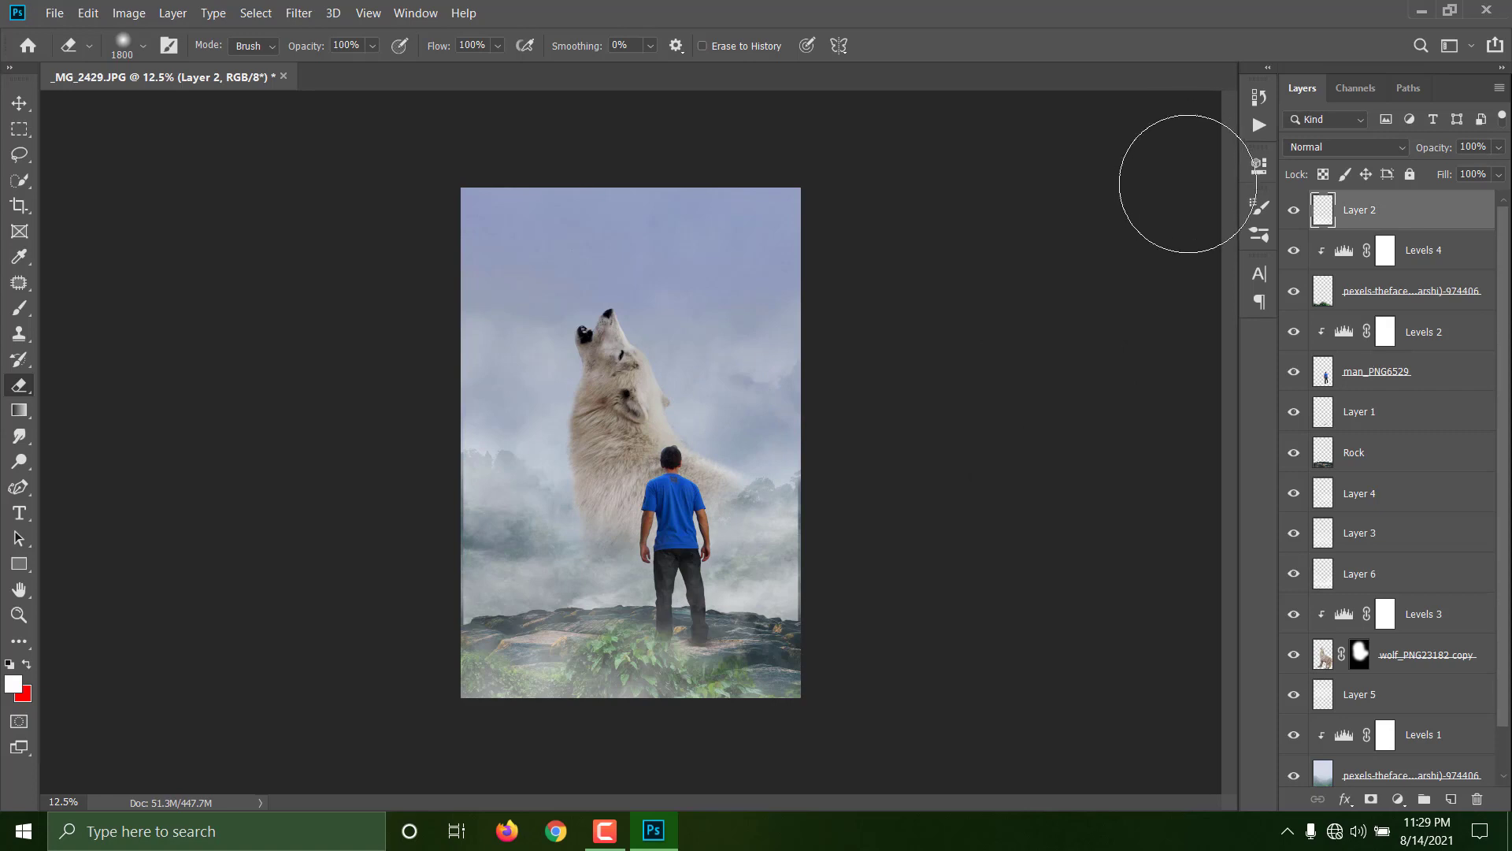
{"action": "left_click", "coordinate": [20, 307]}
{"action": "left_click", "coordinate": [1450, 799]}
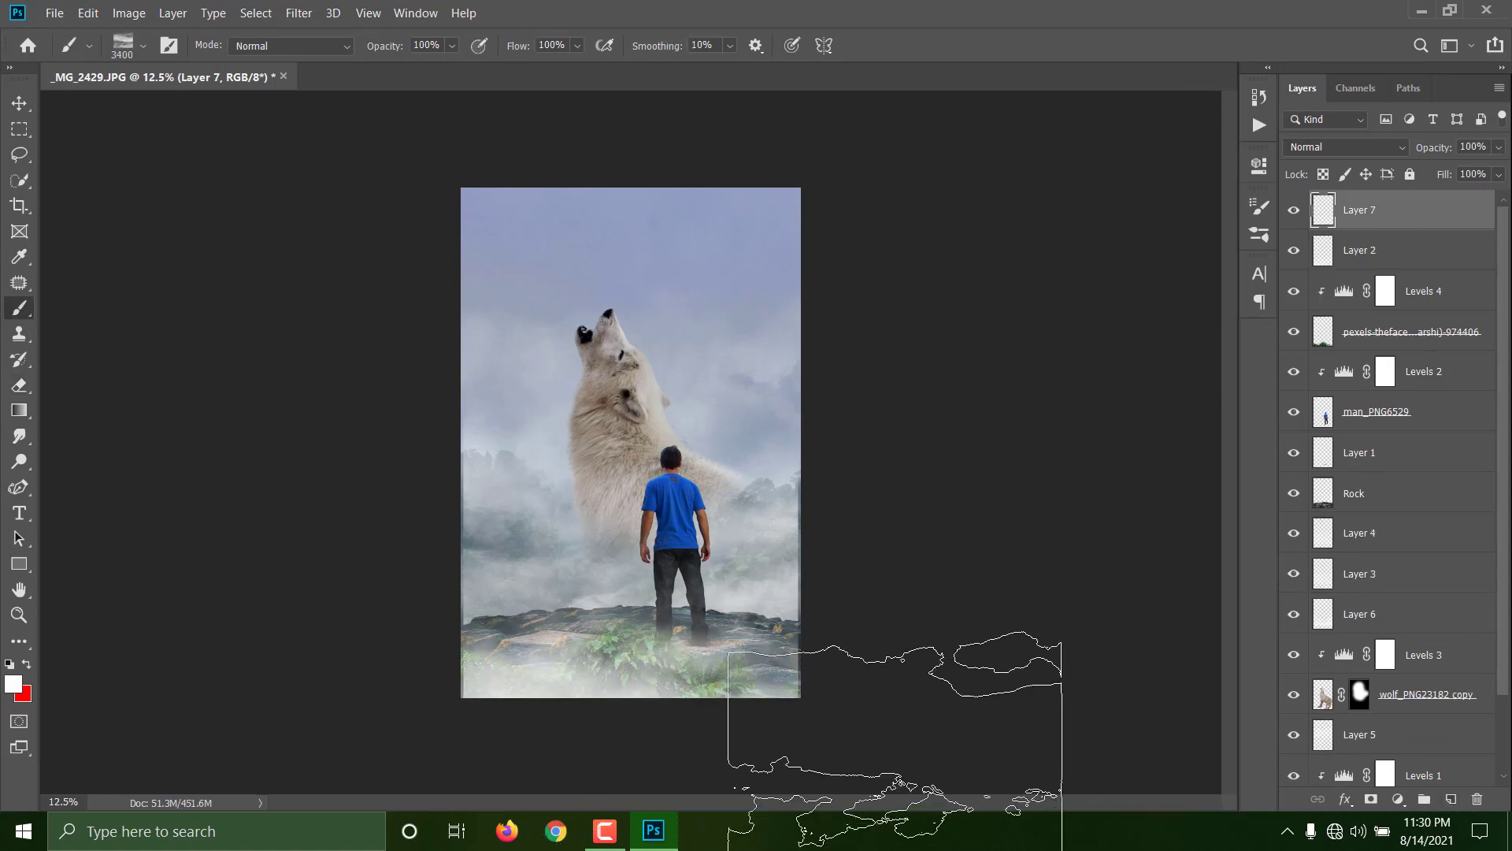
{"action": "key", "text": "e"}
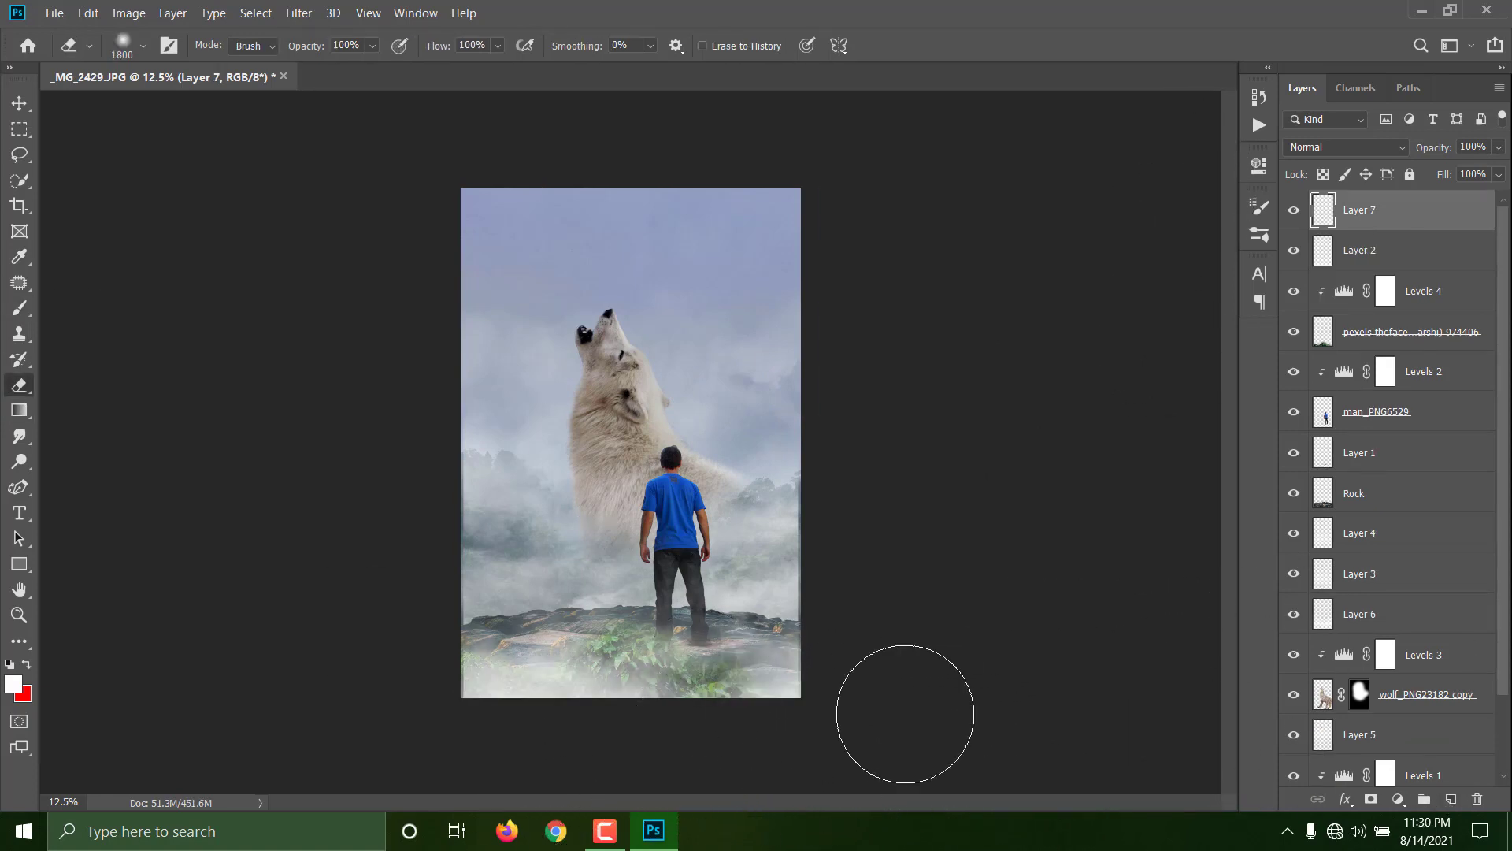
Paint another fog patch beside the man on a new top layer and erase the part covering him.
{"action": "left_click", "coordinate": [1451, 799]}
{"action": "left_click", "coordinate": [19, 307]}
{"action": "left_click", "coordinate": [848, 587]}
{"action": "key", "text": "e"}
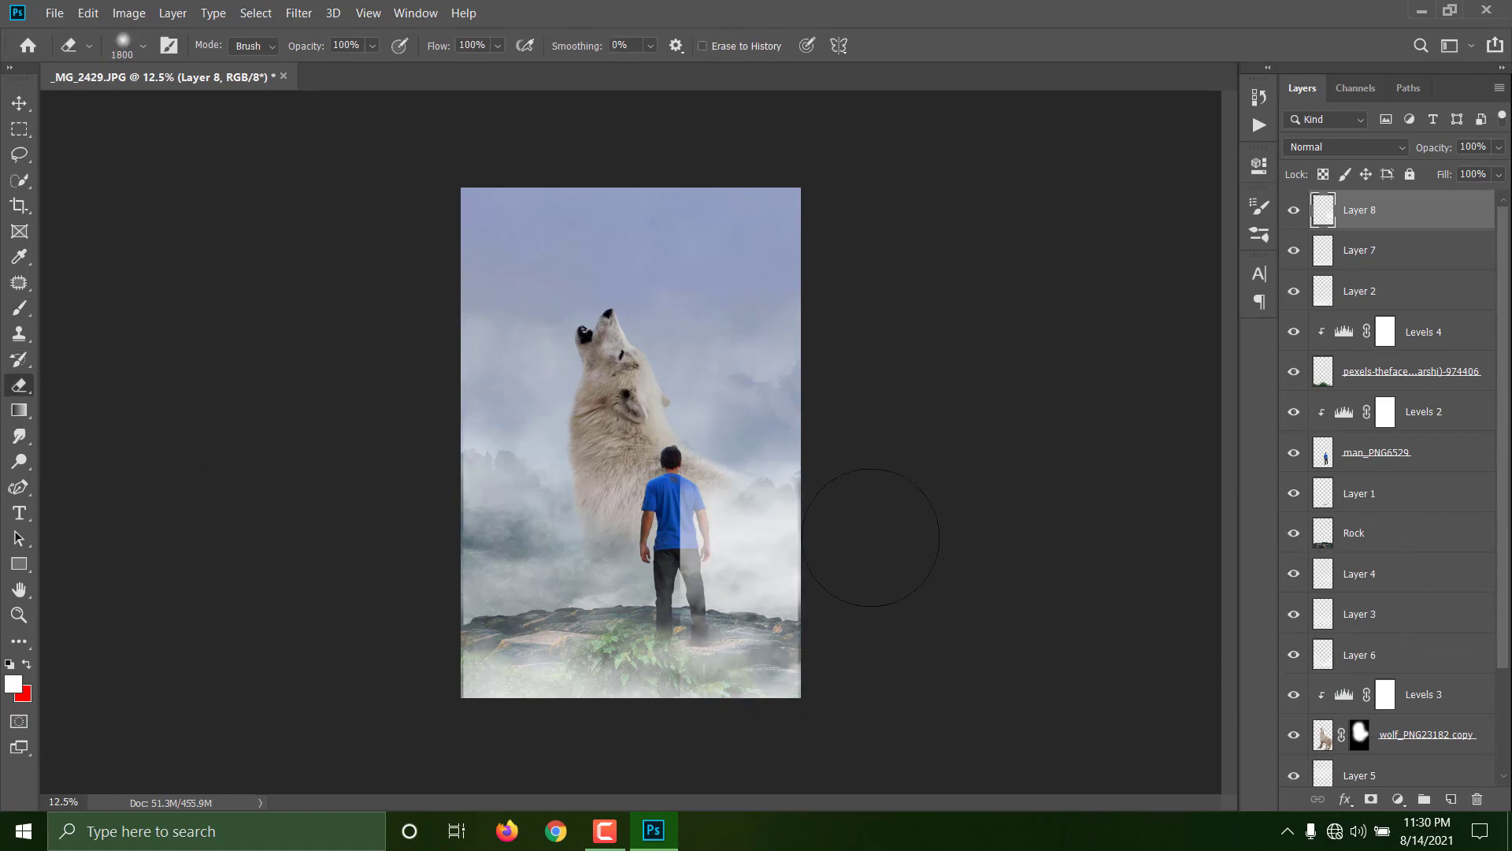
{"action": "left_click_drag", "start_coordinate": [870, 537], "coordinate": [791, 542]}
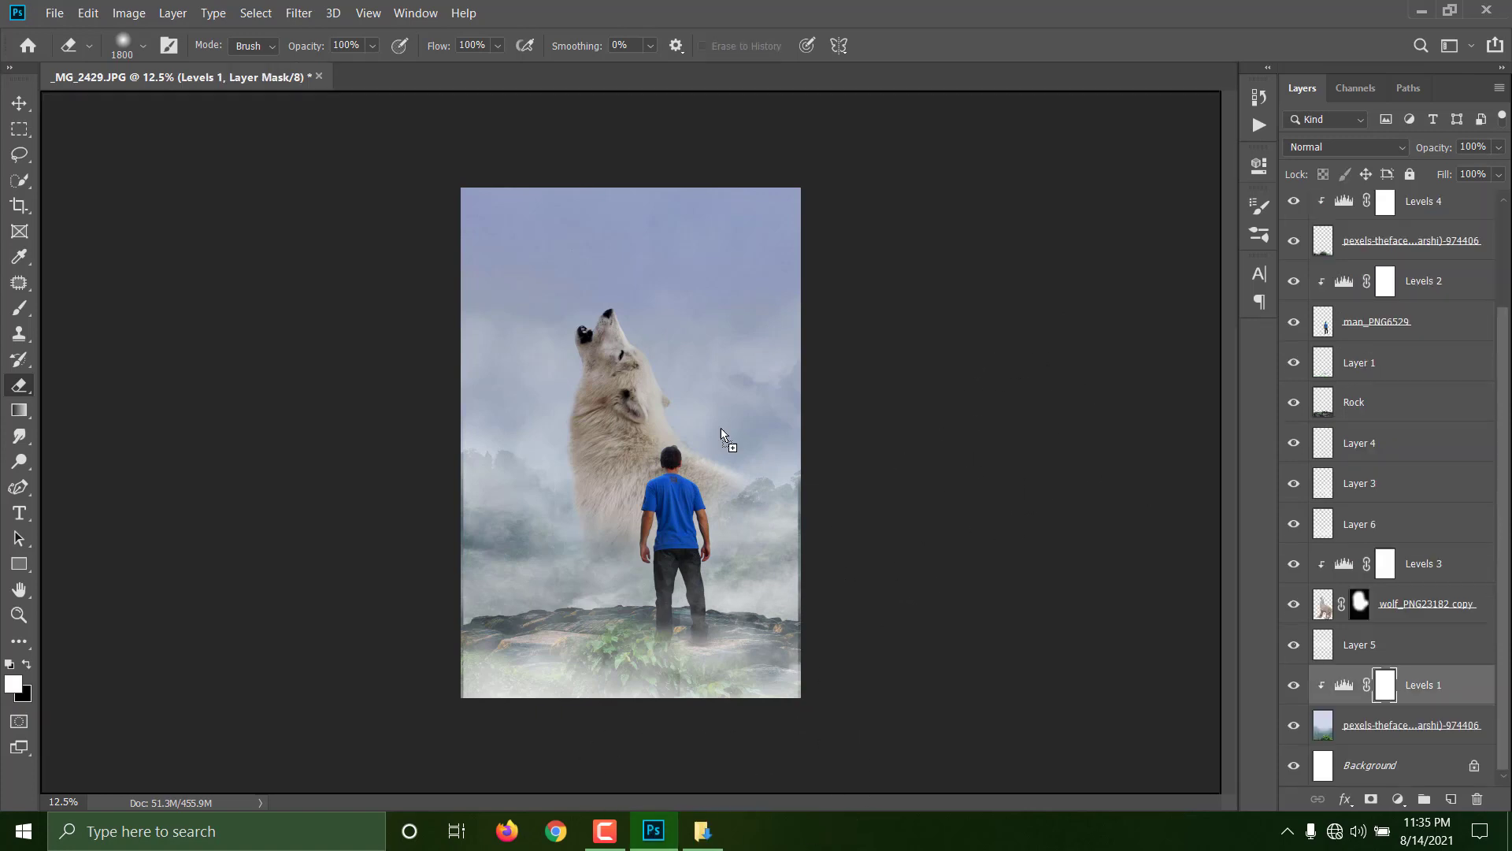
Place the planet image above the background's Levels adjustment, scaled to about 132% and rotated about 48°, behind the wolf's head.
{"action": "left_click_drag", "start_coordinate": [630, 365], "coordinate": [624, 308]}
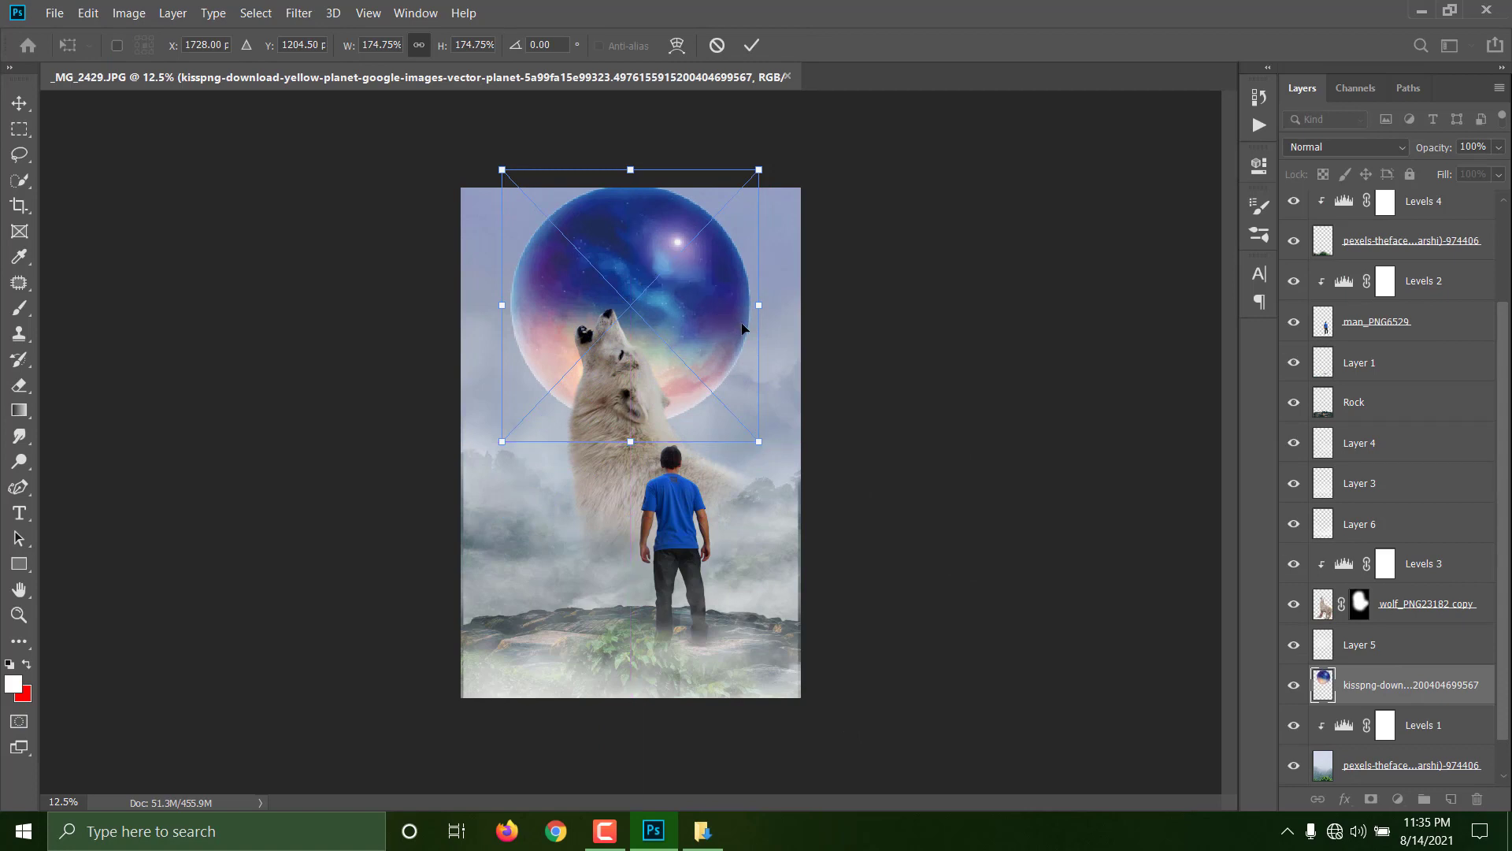
{"action": "left_click_drag", "start_coordinate": [755, 306], "coordinate": [696, 304]}
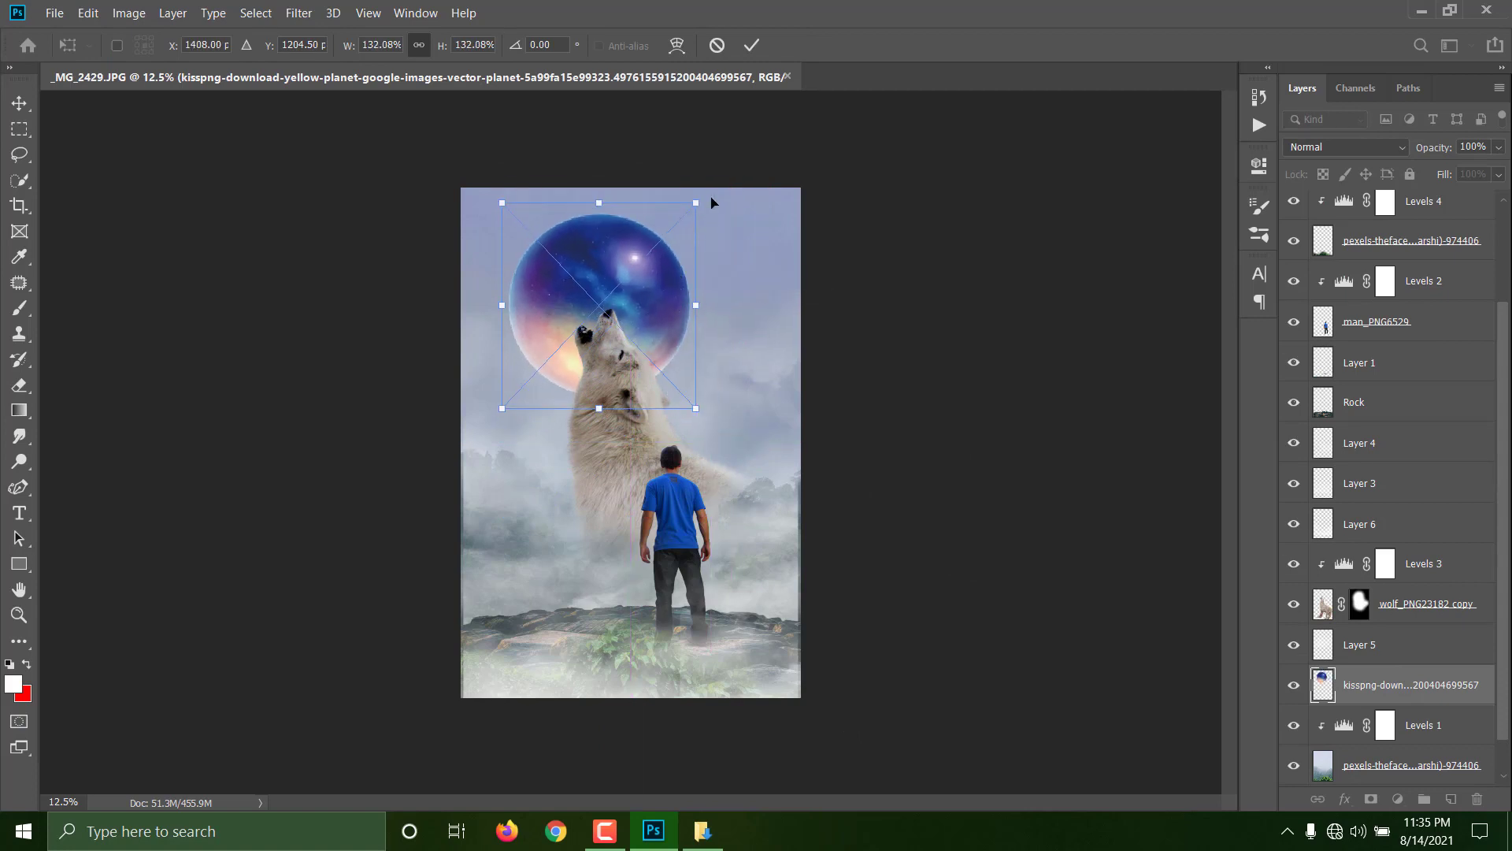
{"action": "left_click_drag", "start_coordinate": [711, 203], "coordinate": [749, 316]}
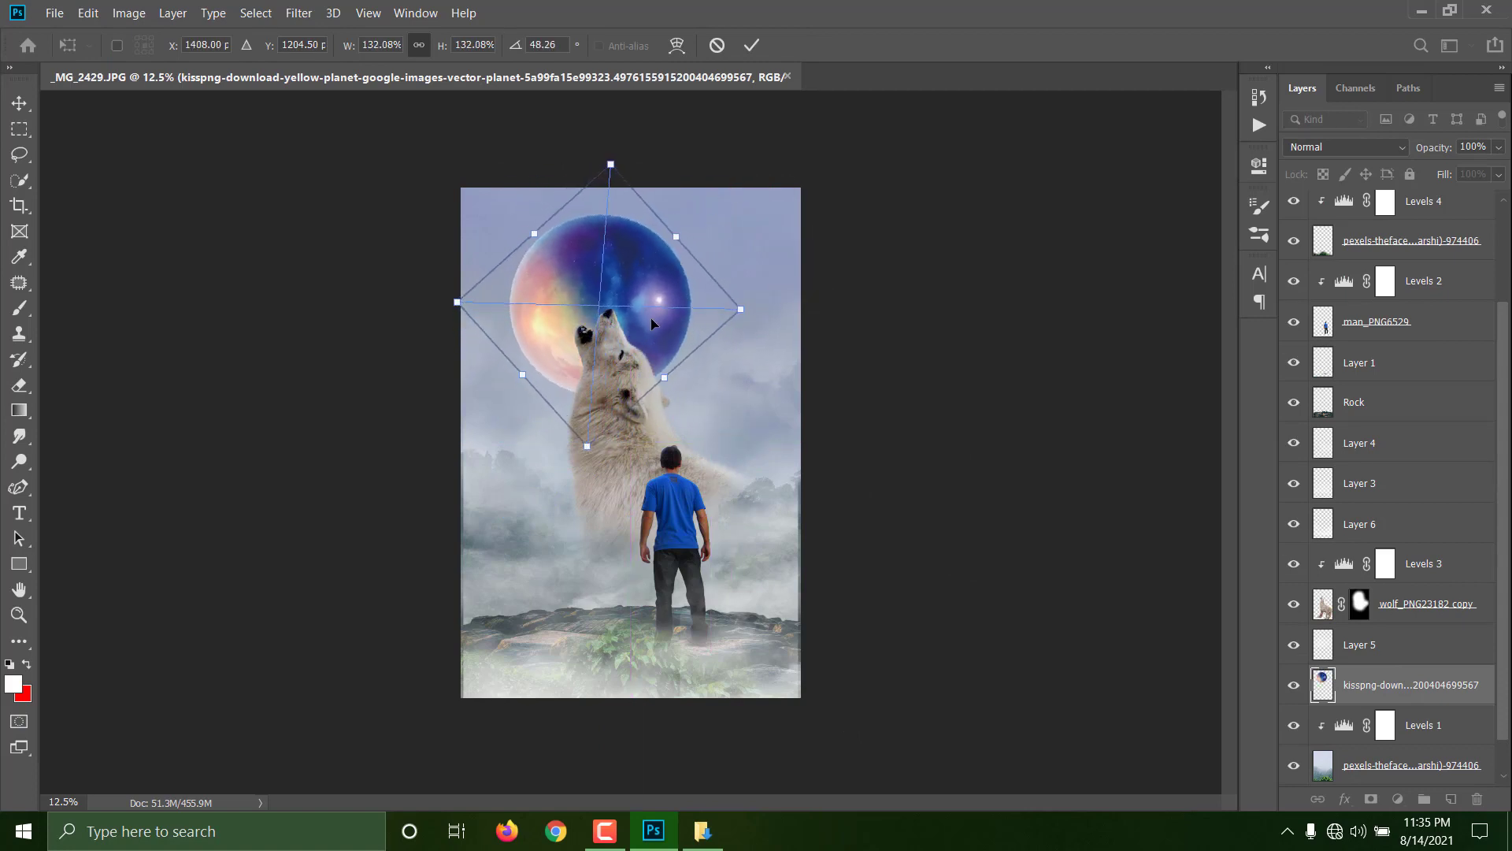
{"action": "left_click_drag", "start_coordinate": [653, 323], "coordinate": [688, 304]}
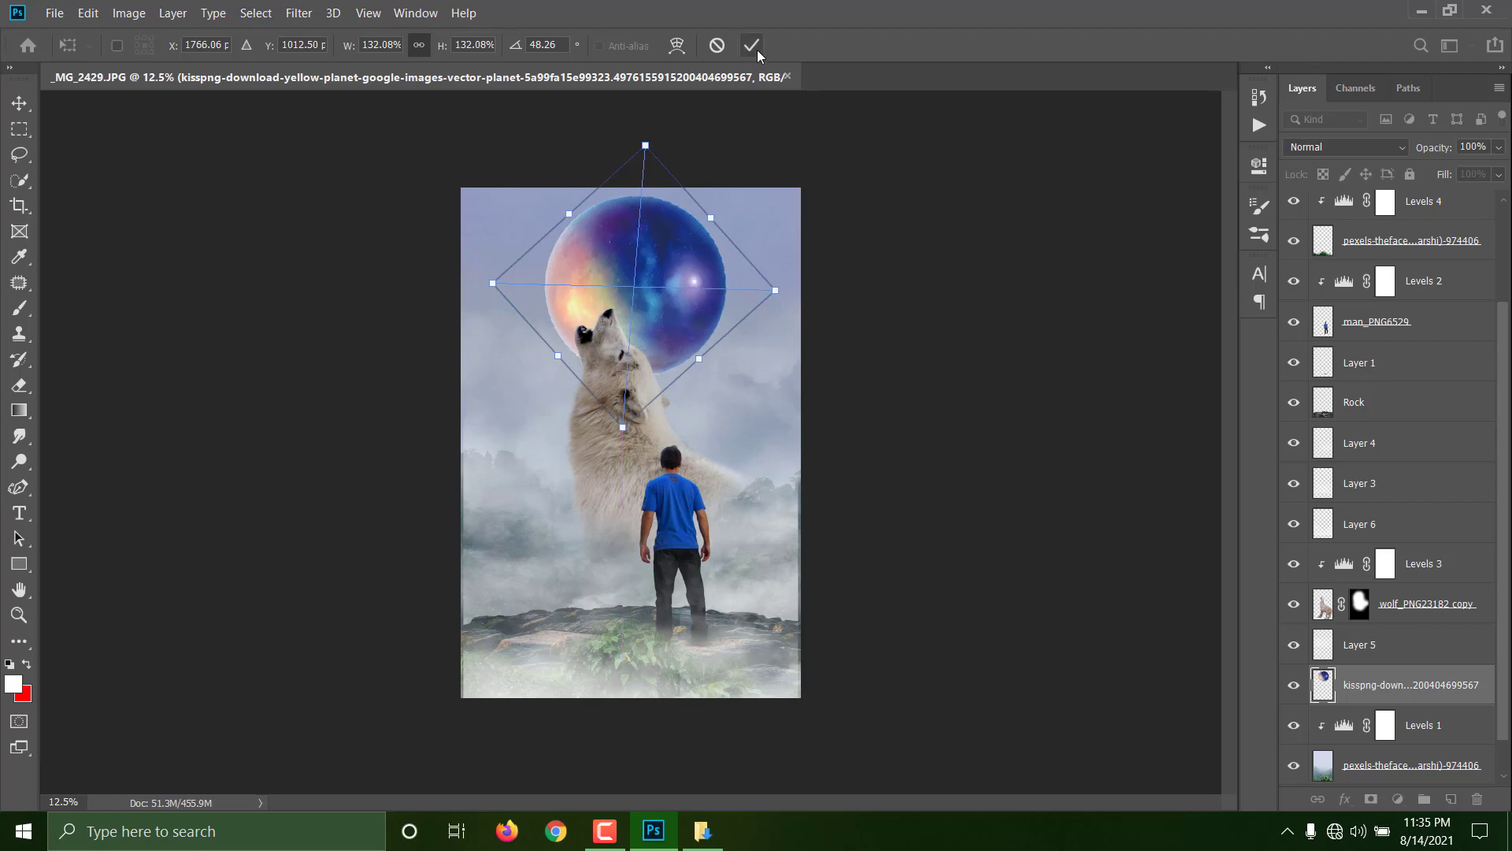
{"action": "key", "text": "Return"}
Rasterize the planet layer, scale it to about 86% and position it behind the wolf's raised muzzle.
{"action": "left_click", "coordinate": [706, 297]}
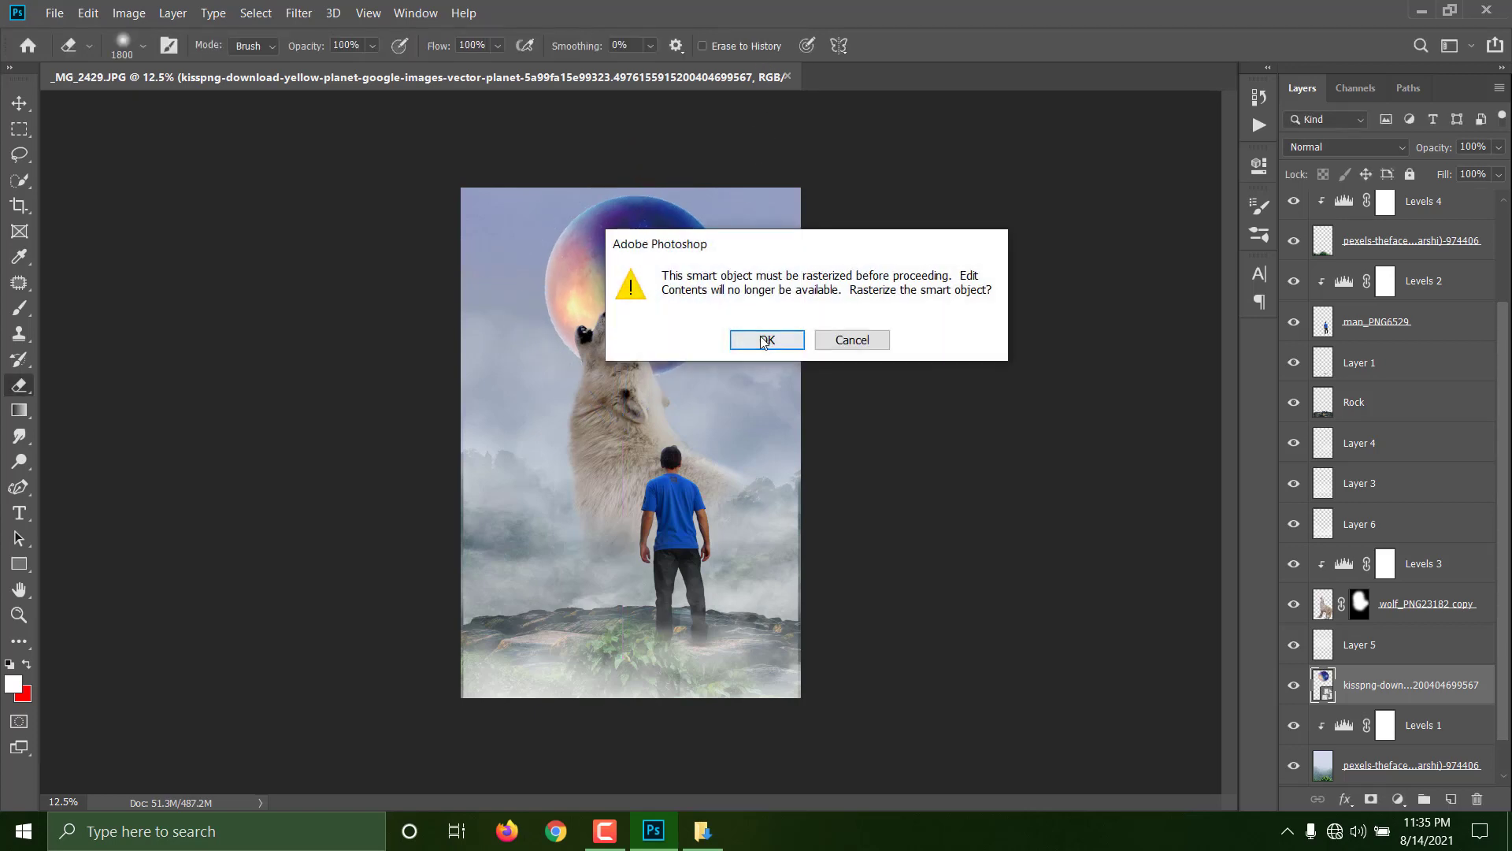
{"action": "left_click", "coordinate": [770, 353]}
{"action": "key", "text": "ctrl+t"}
{"action": "key", "text": "ctrl+t"}
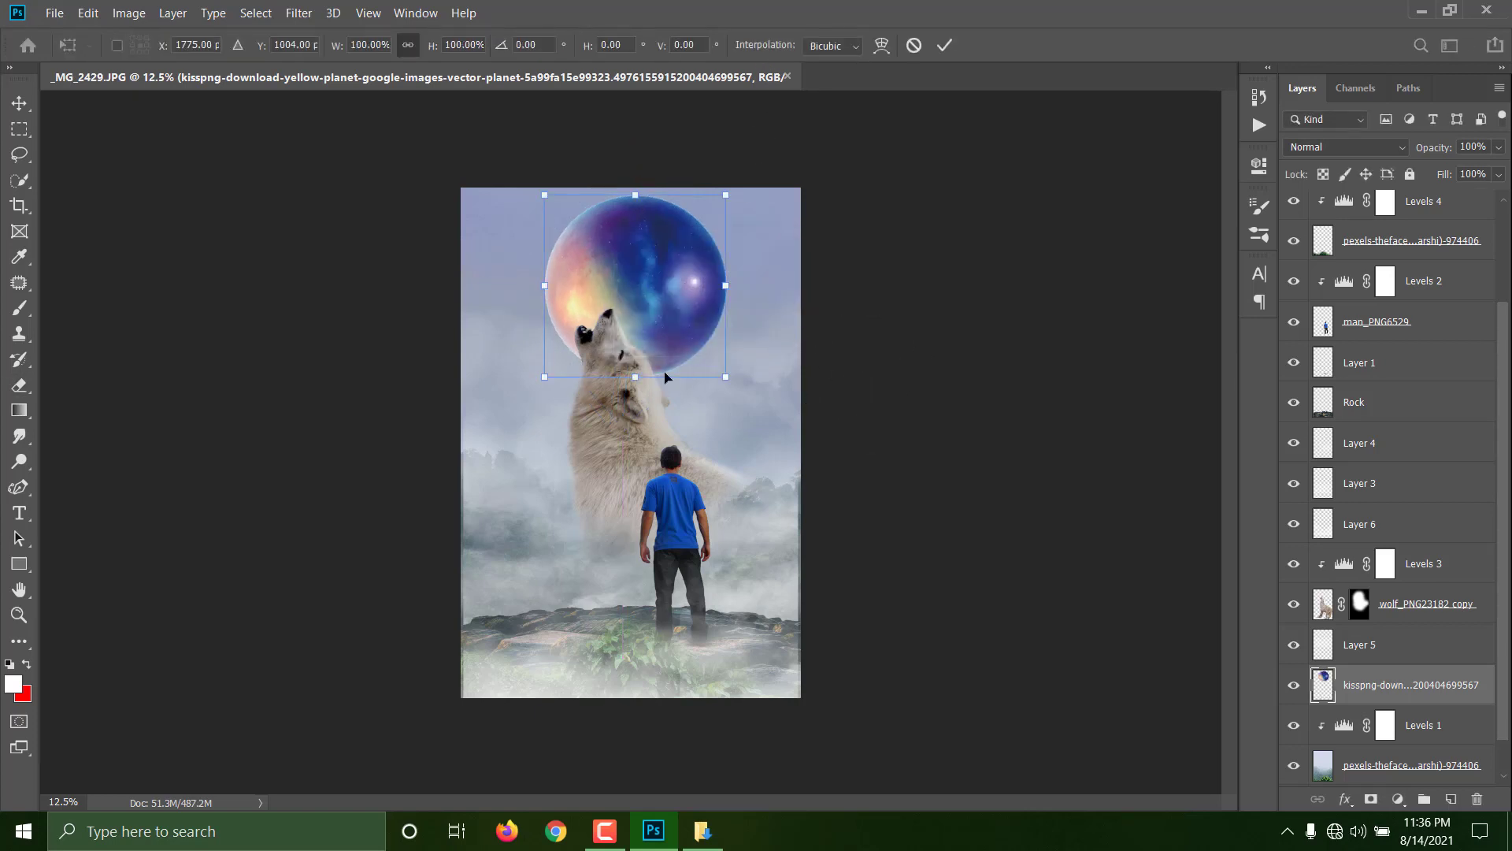
{"action": "left_click_drag", "start_coordinate": [639, 374], "coordinate": [638, 350]}
{"action": "mouse_move", "coordinate": [653, 302]}
{"action": "left_mouse_down"}
{"action": "mouse_move", "coordinate": [659, 319]}
{"action": "mouse_move", "coordinate": [636, 303]}
{"action": "left_mouse_up"}
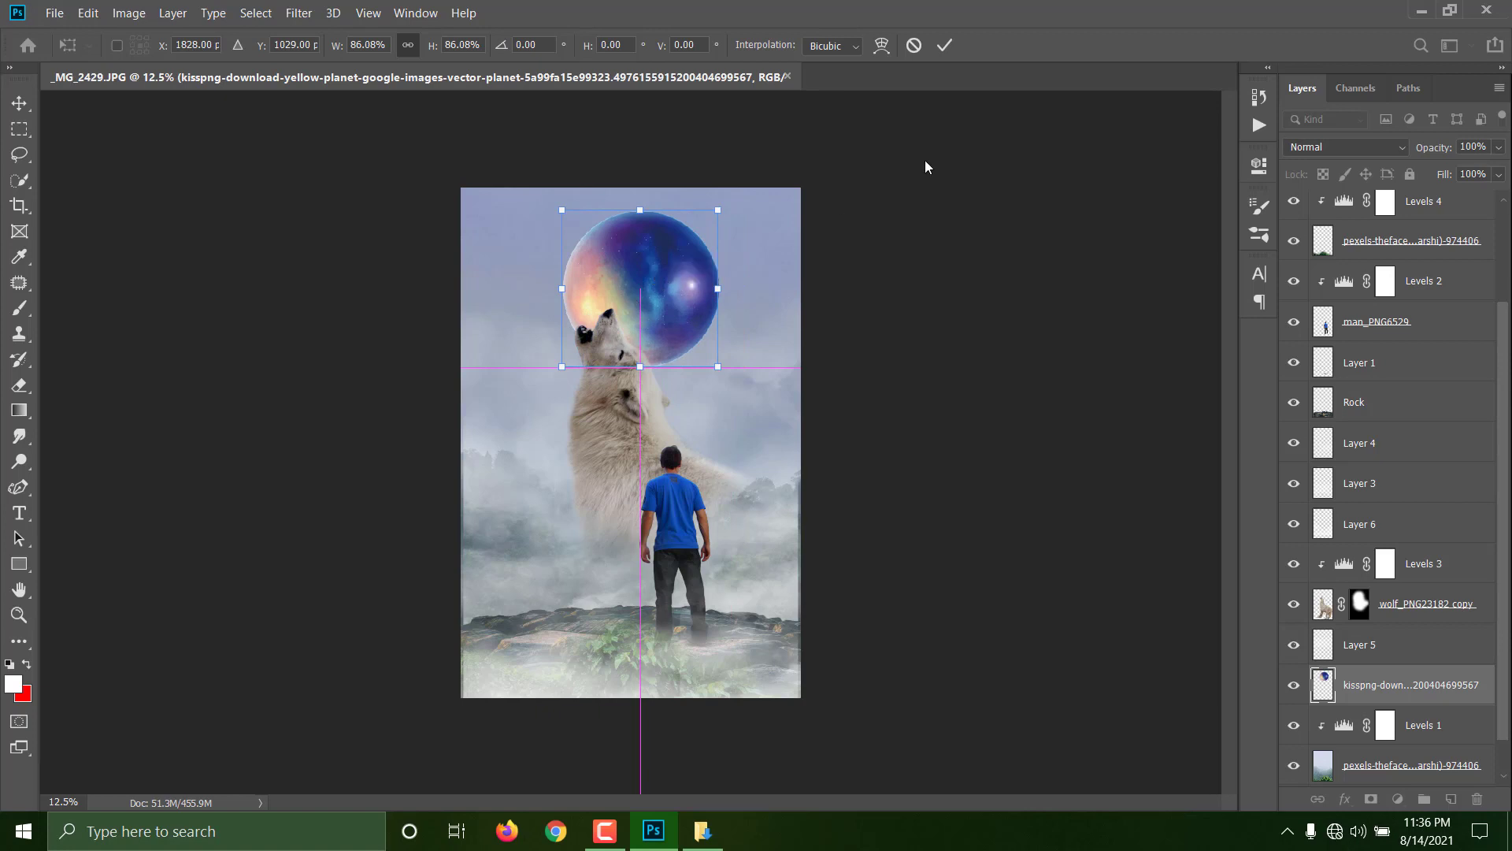
{"action": "left_click", "coordinate": [945, 47]}
{"action": "key", "text": "e"}
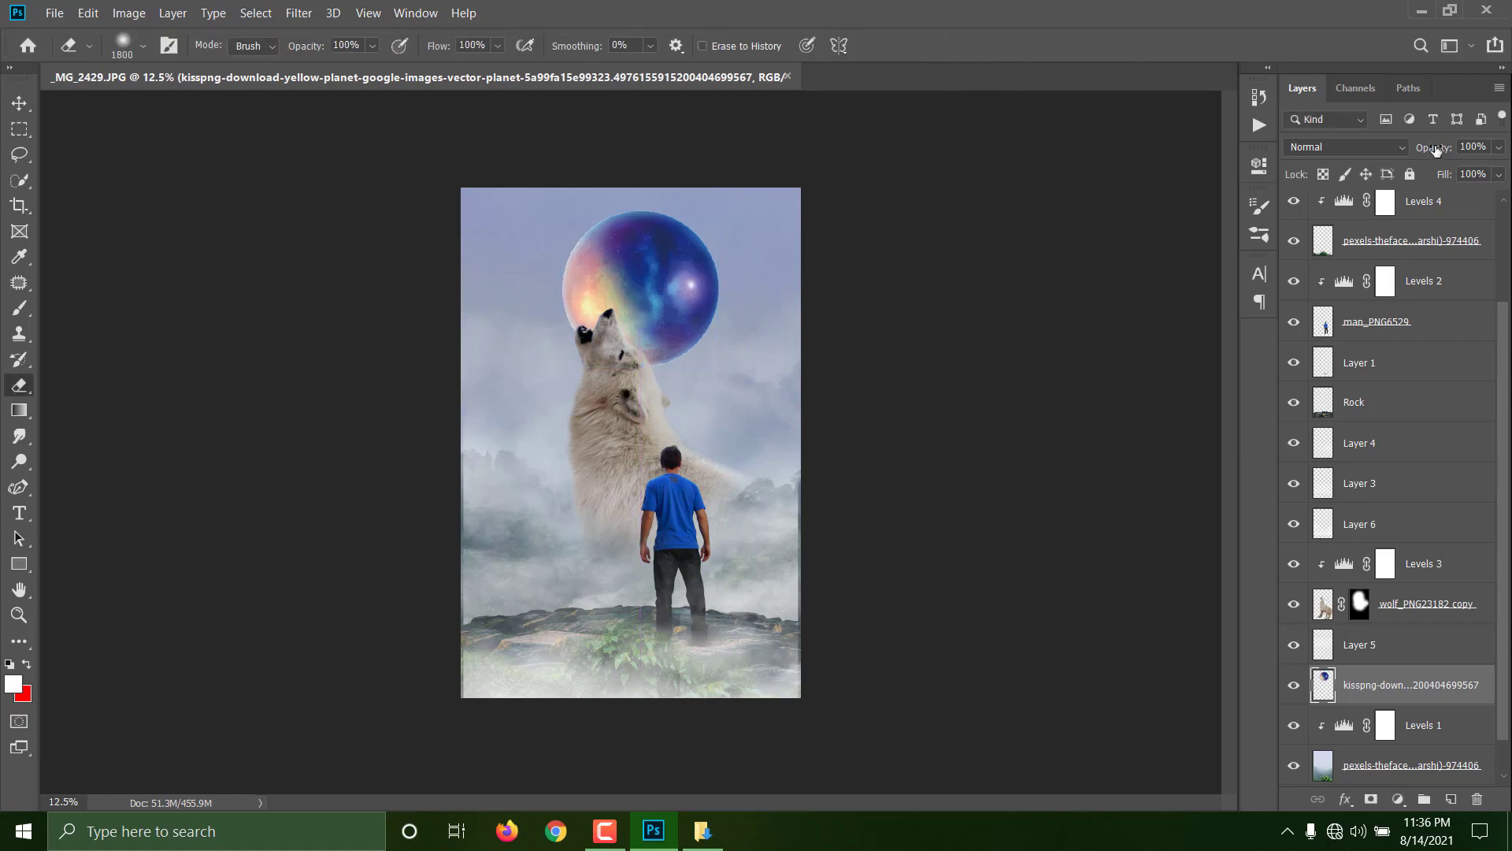
Set the planet layer's opacity to 55%, softly erase its upper and right edges at 1800 px and undo the excess erasing.
{"action": "left_click_drag", "start_coordinate": [1400, 152], "coordinate": [1390, 154]}
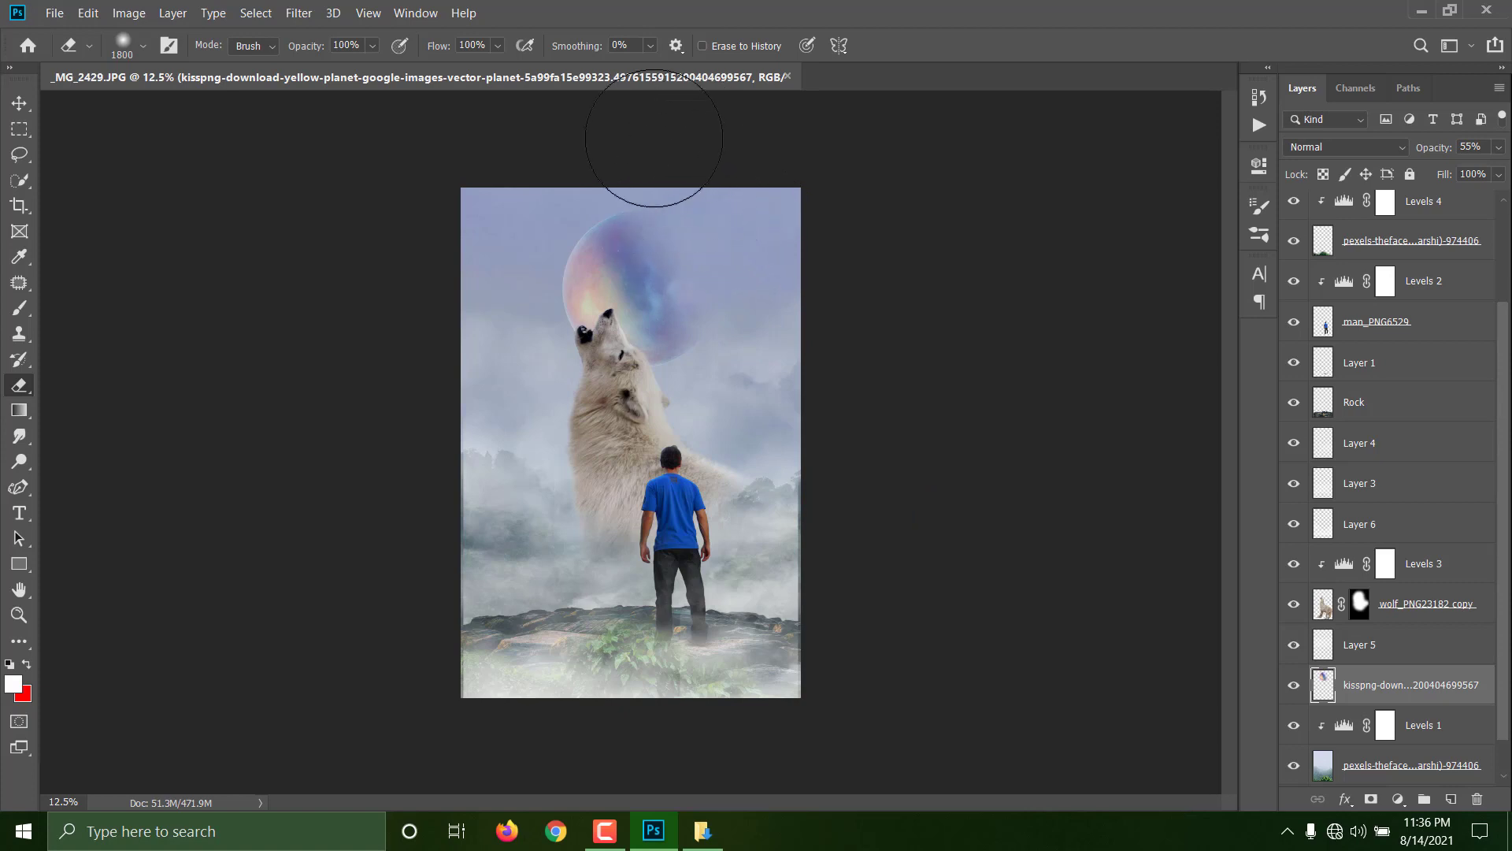
{"action": "left_click_drag", "start_coordinate": [611, 171], "coordinate": [607, 170]}
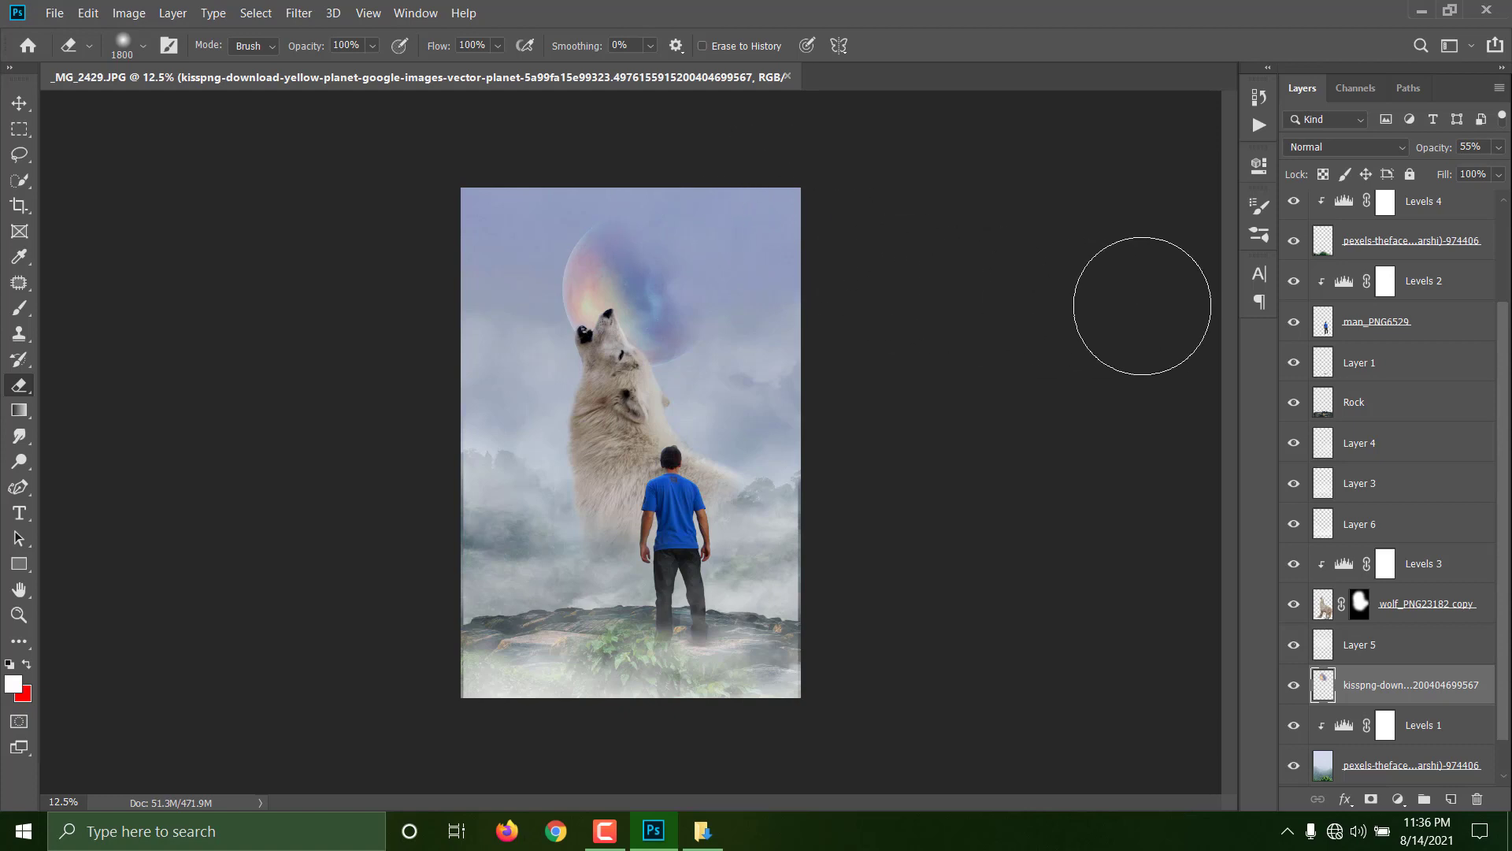
{"action": "left_click_drag", "start_coordinate": [563, 182], "coordinate": [761, 224]}
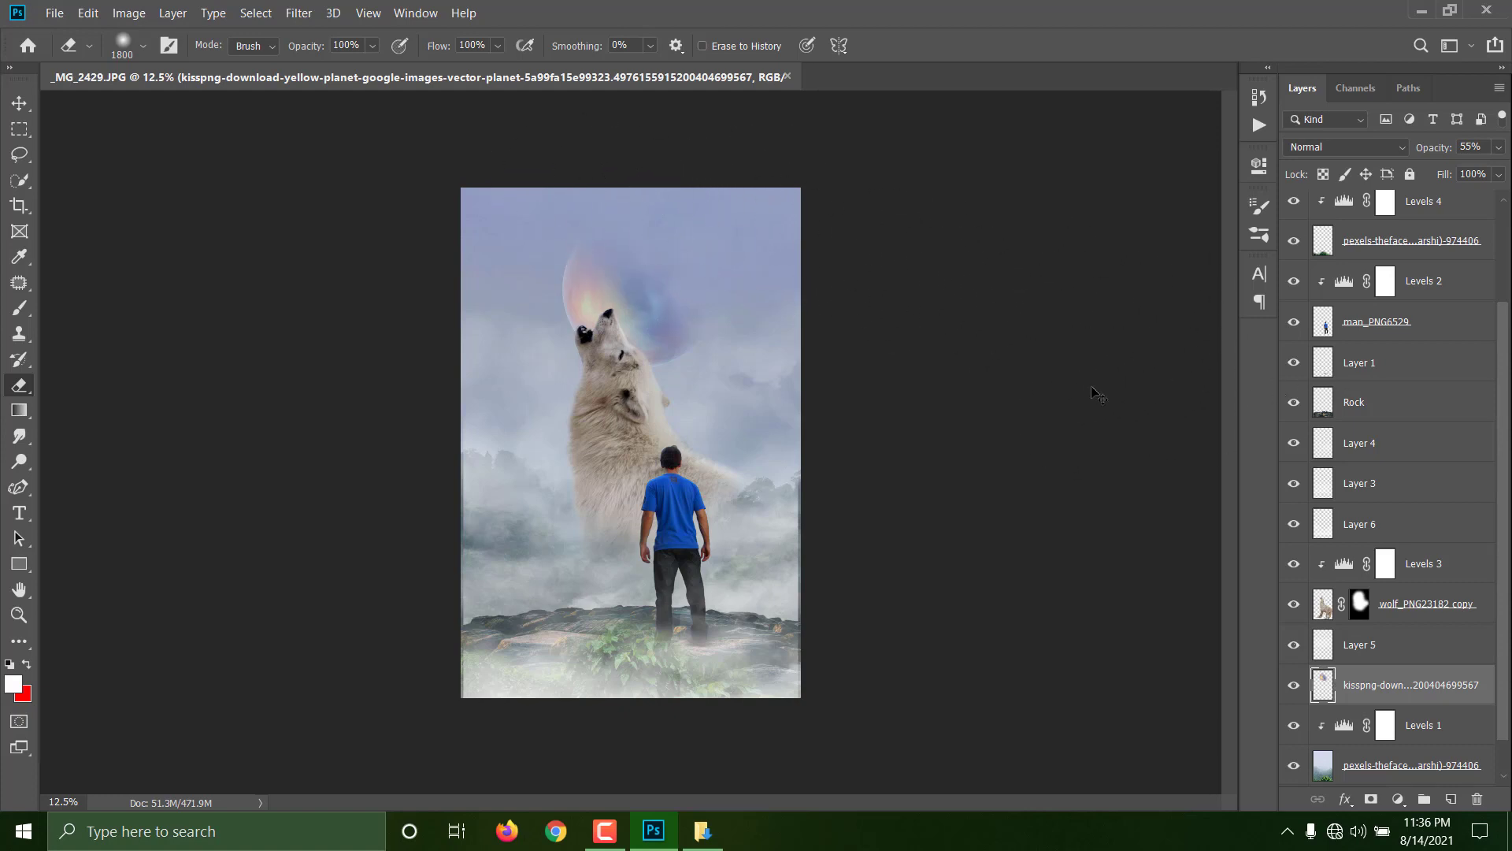
{"action": "key", "text": "ctrl+z"}
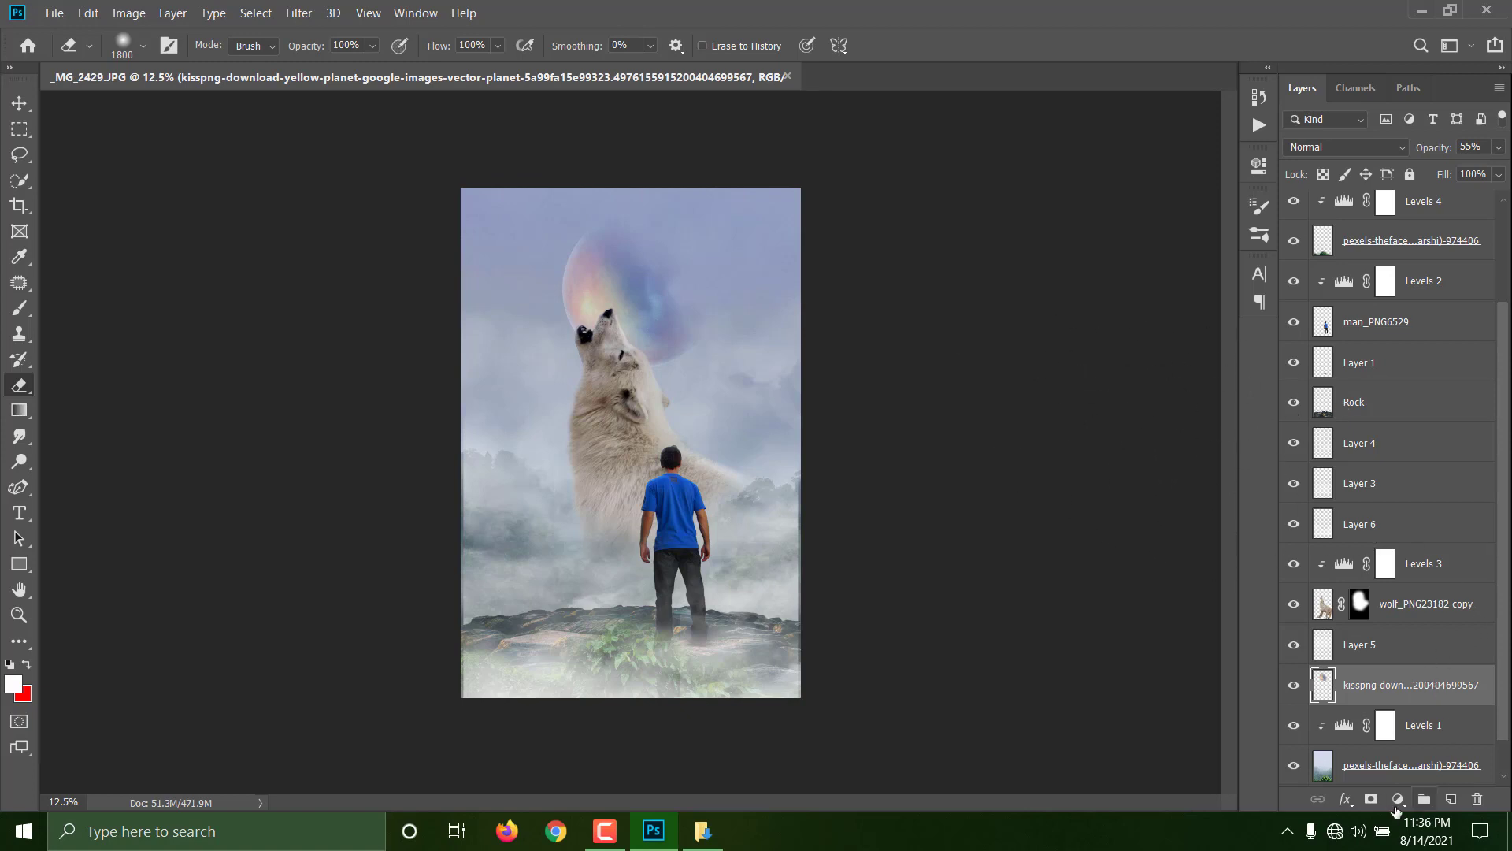
Clip a Levels adjustment to the planet with input black 40, midtone 0.48 and output white 185.
{"action": "left_click", "coordinate": [1396, 807]}
{"action": "left_click", "coordinate": [1395, 527]}
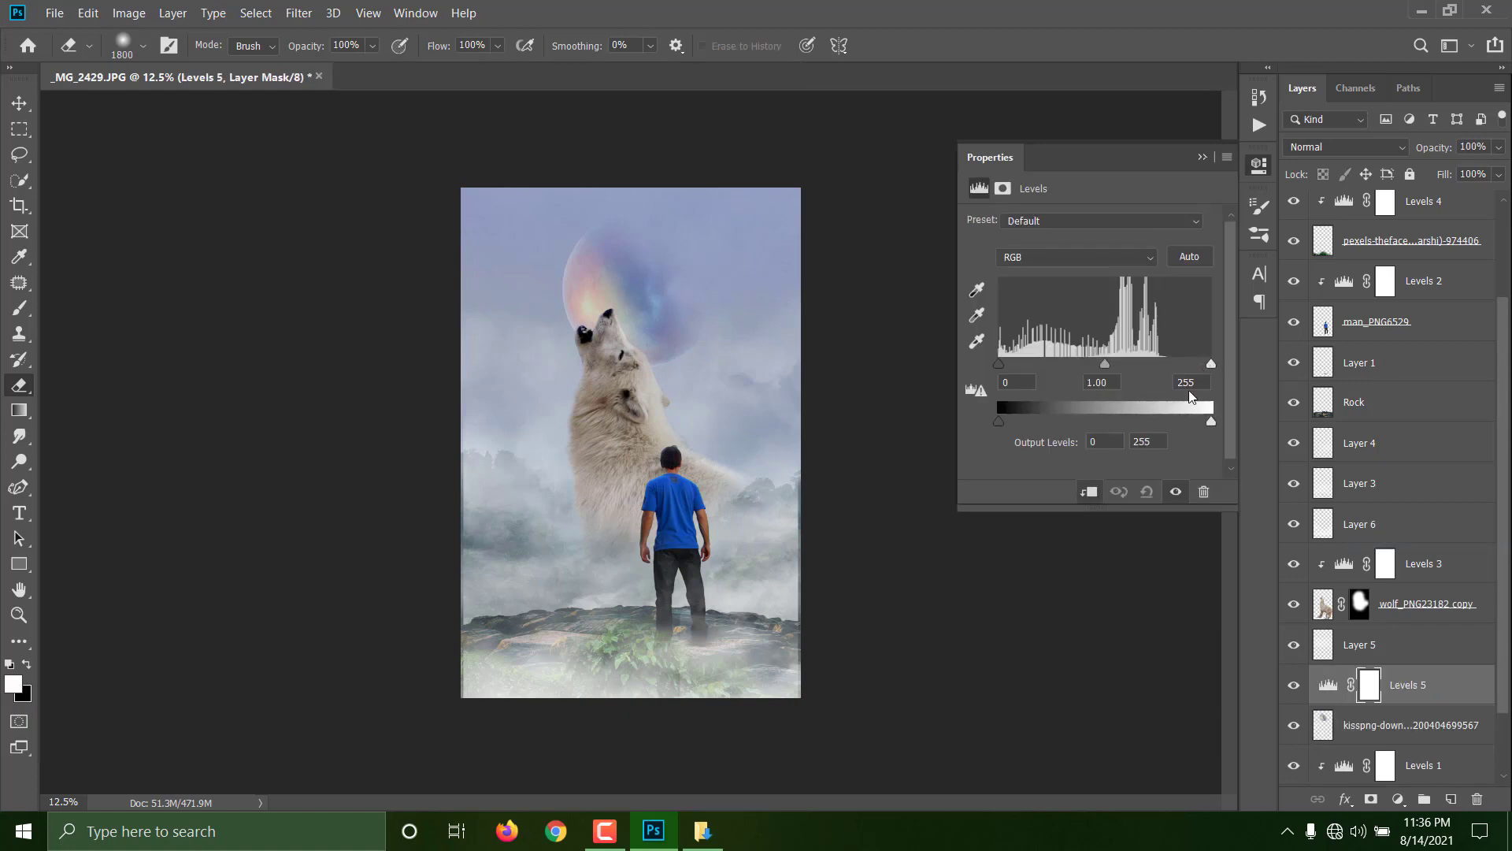
{"action": "key", "text": "ctrl+alt+g"}
{"action": "mouse_move", "coordinate": [1212, 370]}
{"action": "left_mouse_down"}
{"action": "mouse_move", "coordinate": [1146, 369]}
{"action": "mouse_move", "coordinate": [1237, 374]}
{"action": "left_mouse_up"}
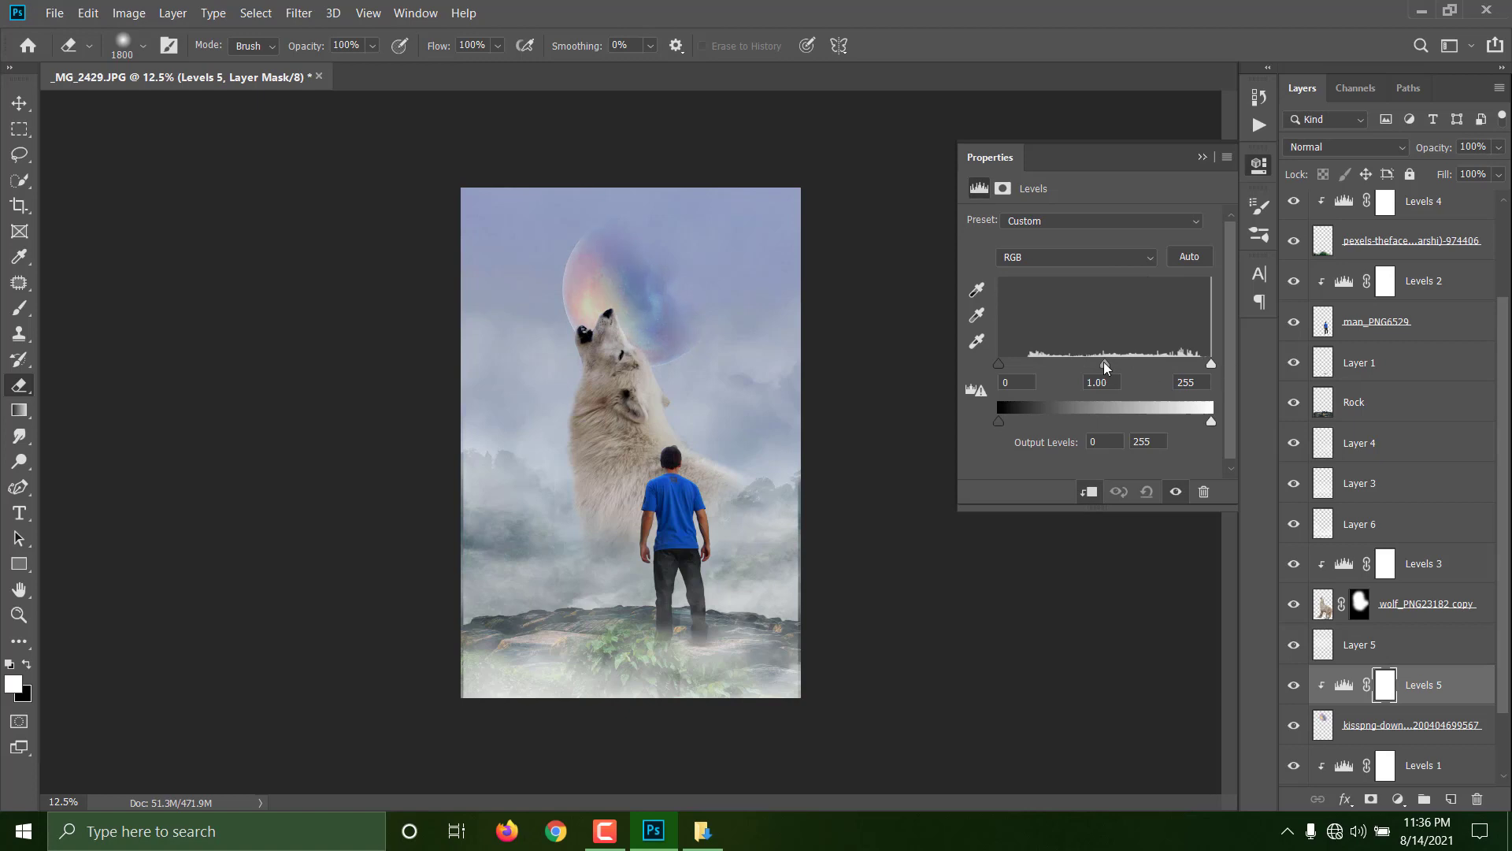
{"action": "left_click_drag", "start_coordinate": [1106, 364], "coordinate": [1152, 365]}
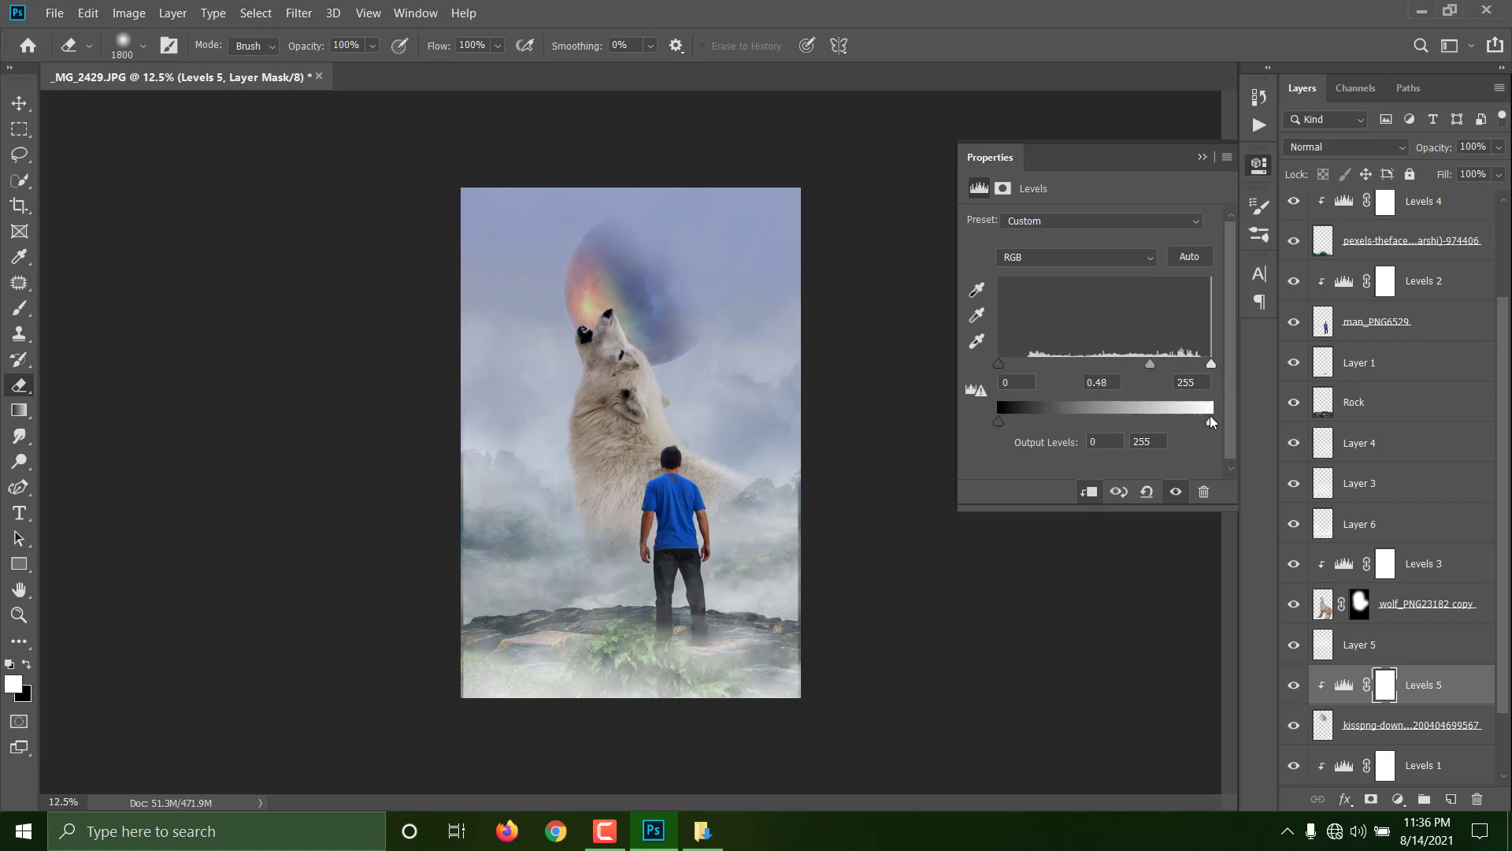
{"action": "left_click_drag", "start_coordinate": [1180, 423], "coordinate": [1146, 421]}
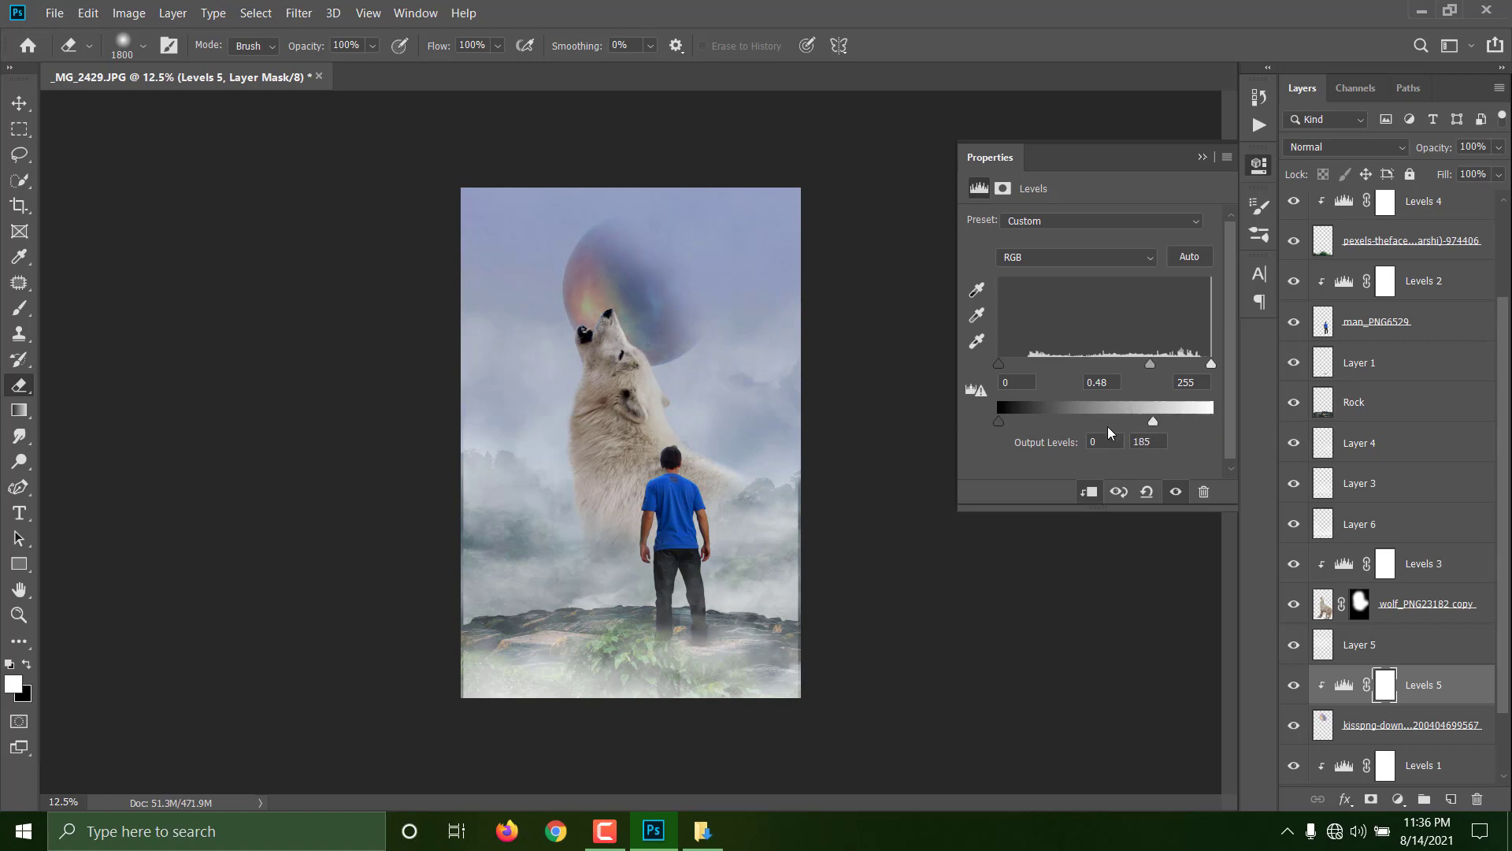
{"action": "mouse_move", "coordinate": [999, 364]}
{"action": "left_mouse_down"}
{"action": "mouse_move", "coordinate": [1040, 364]}
{"action": "mouse_move", "coordinate": [1023, 362]}
{"action": "left_mouse_up"}
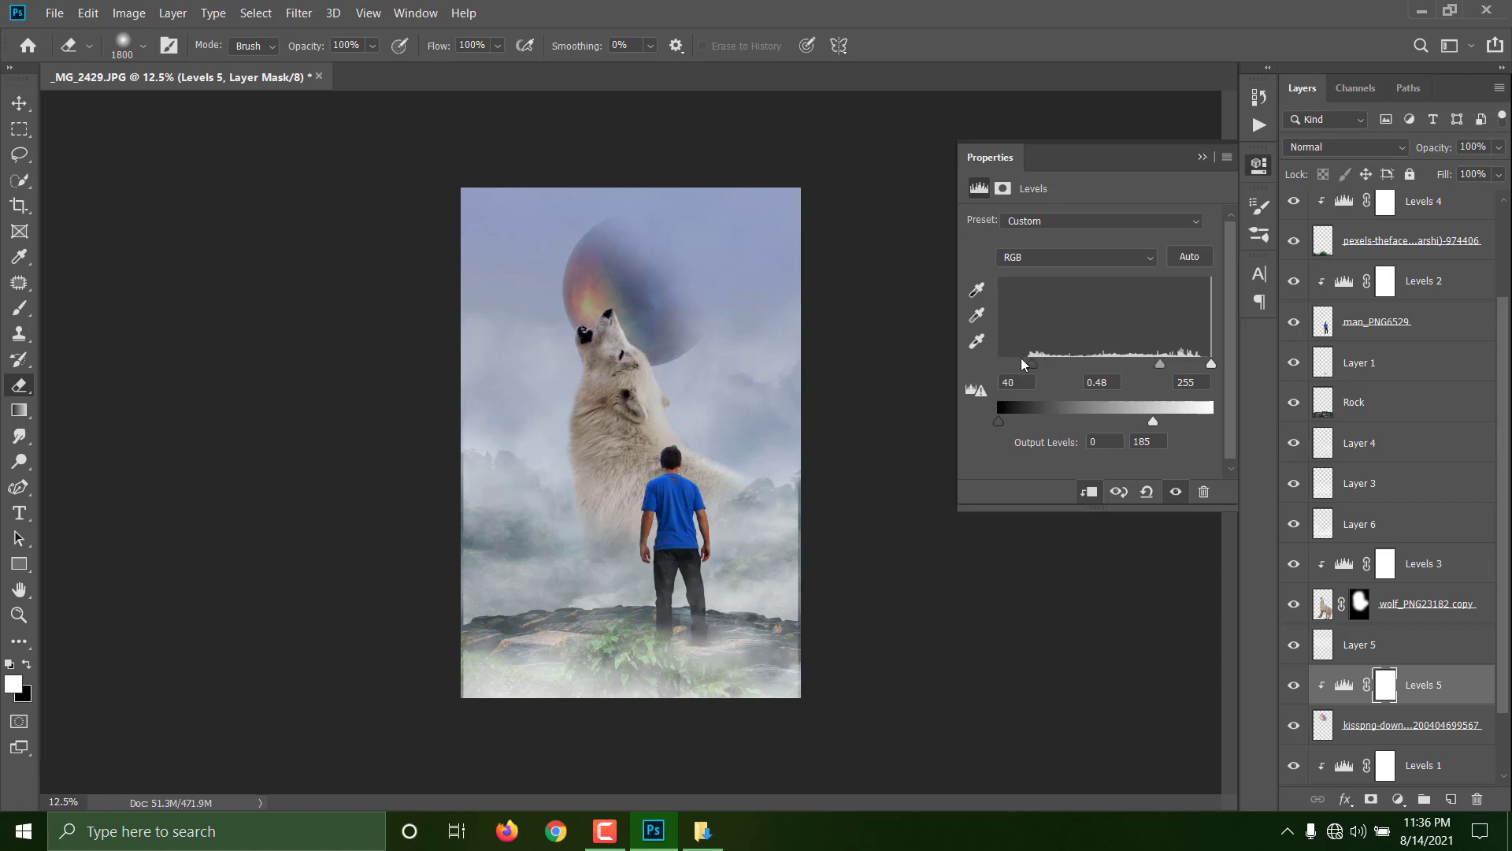
{"action": "left_click", "coordinate": [1201, 158]}
Add a layer above the planet's Levels and stamp a fog patch behind the wolf's back with a round 3000 px cloud brush.
{"action": "key", "text": "ctrl+shift+alt+n"}
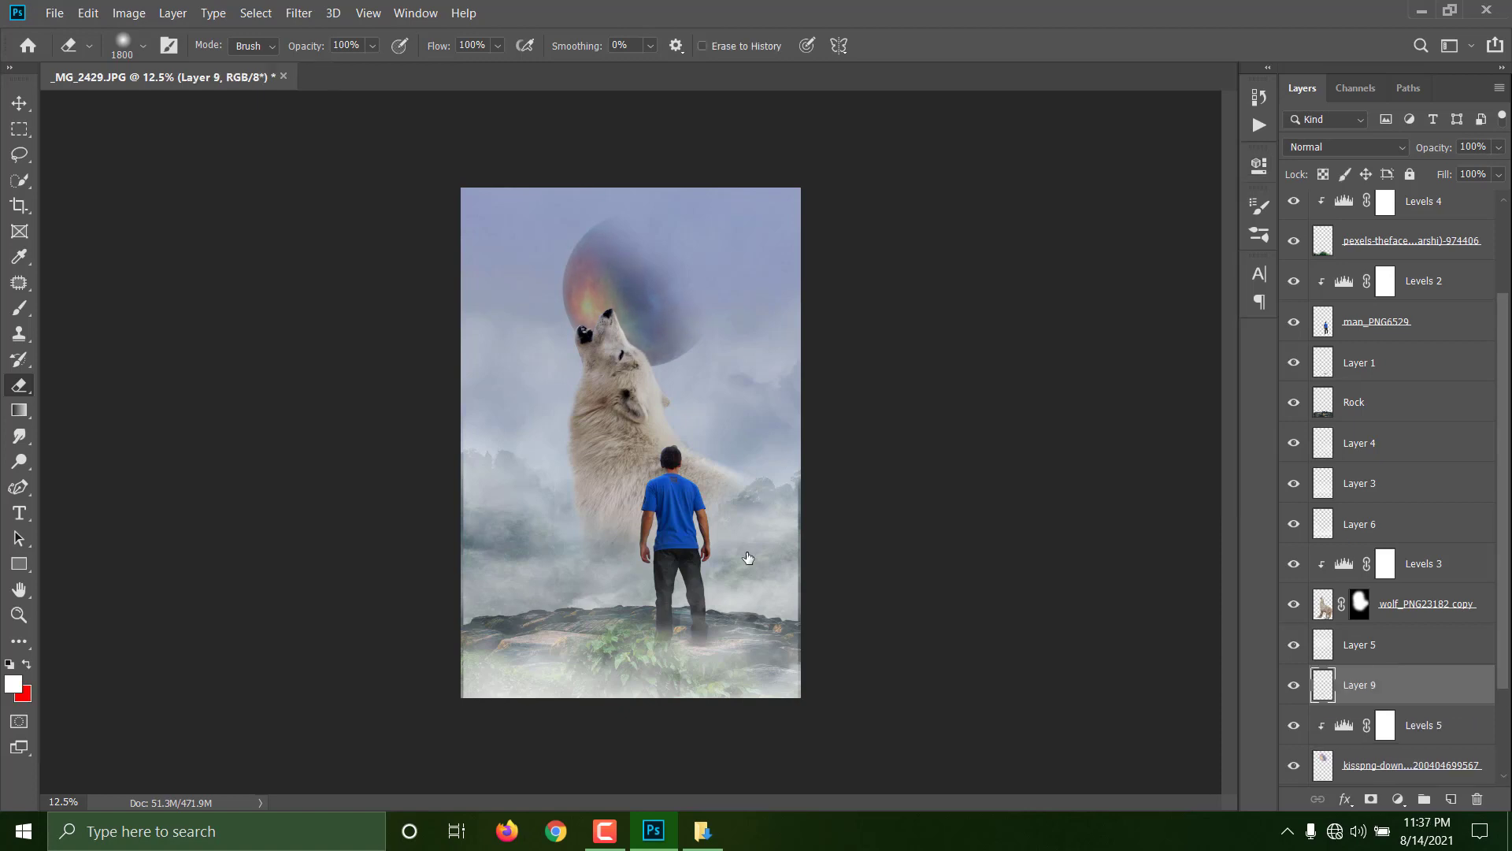
{"action": "left_click", "coordinate": [20, 308]}
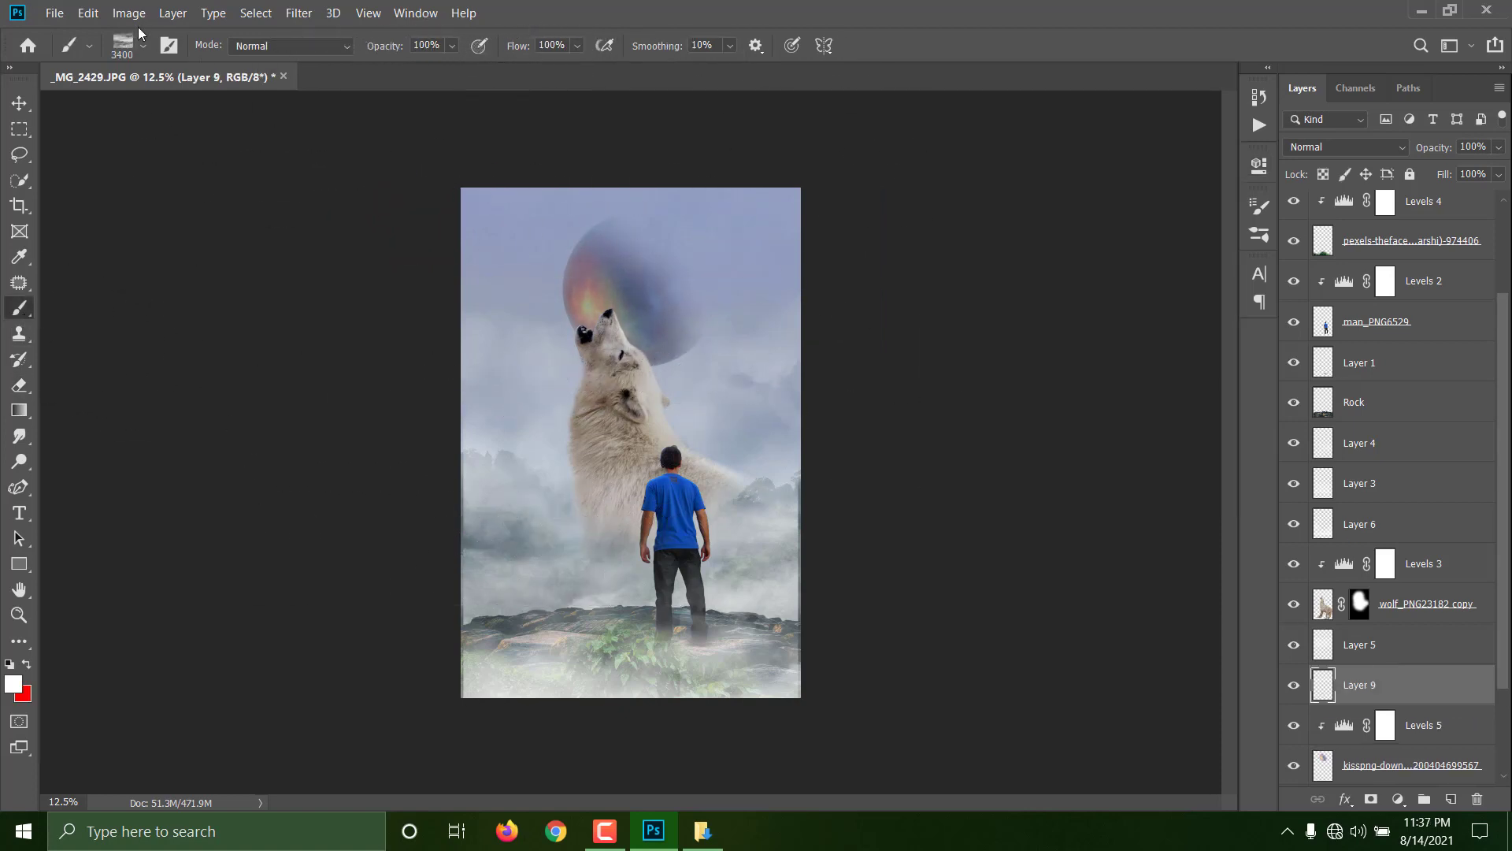
{"action": "left_click", "coordinate": [164, 47]}
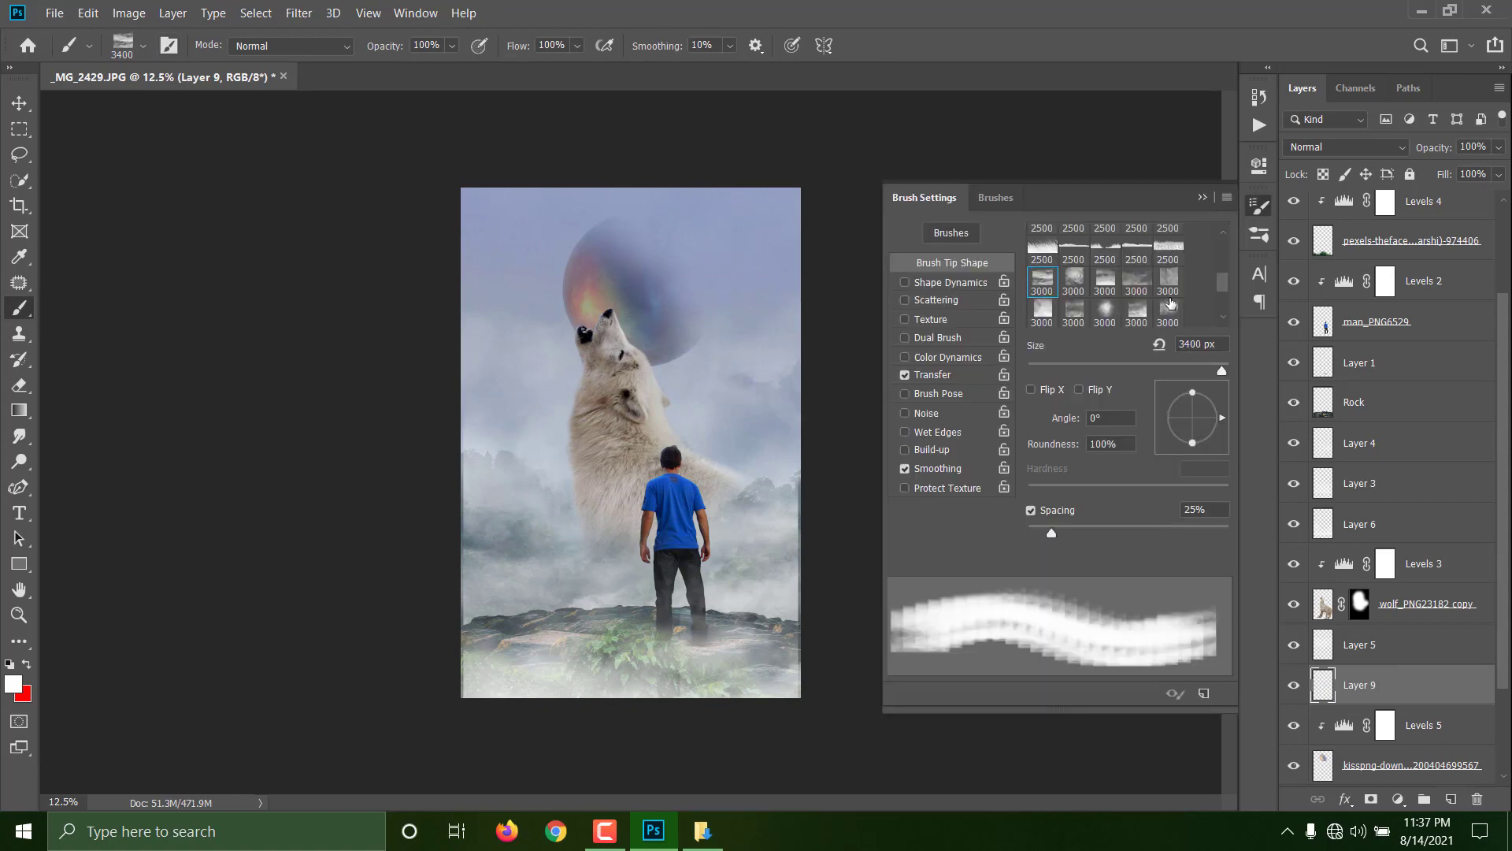
{"action": "left_click", "coordinate": [1105, 309]}
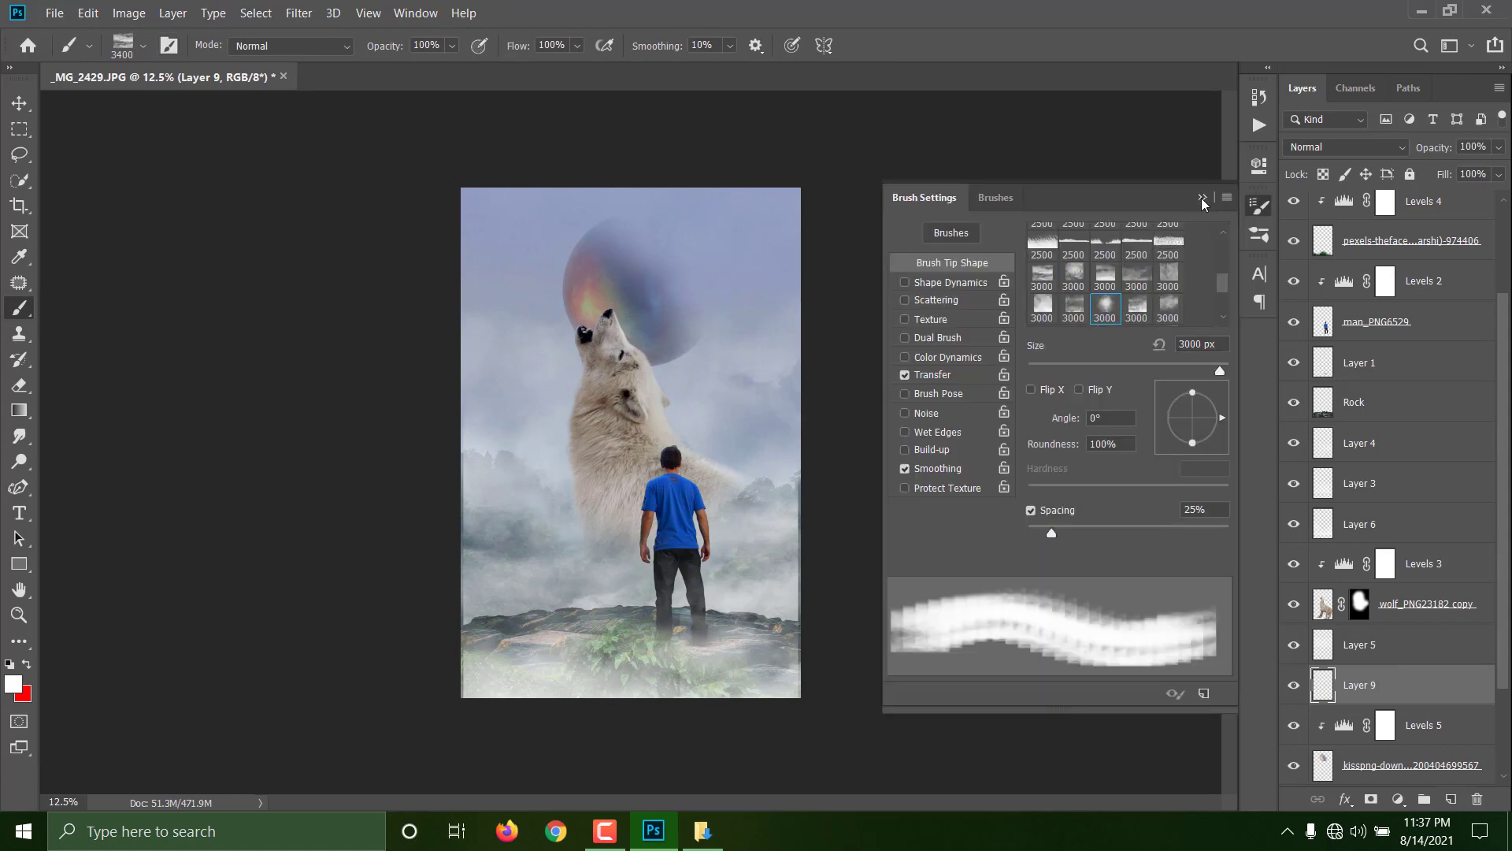
{"action": "left_click", "coordinate": [1202, 198]}
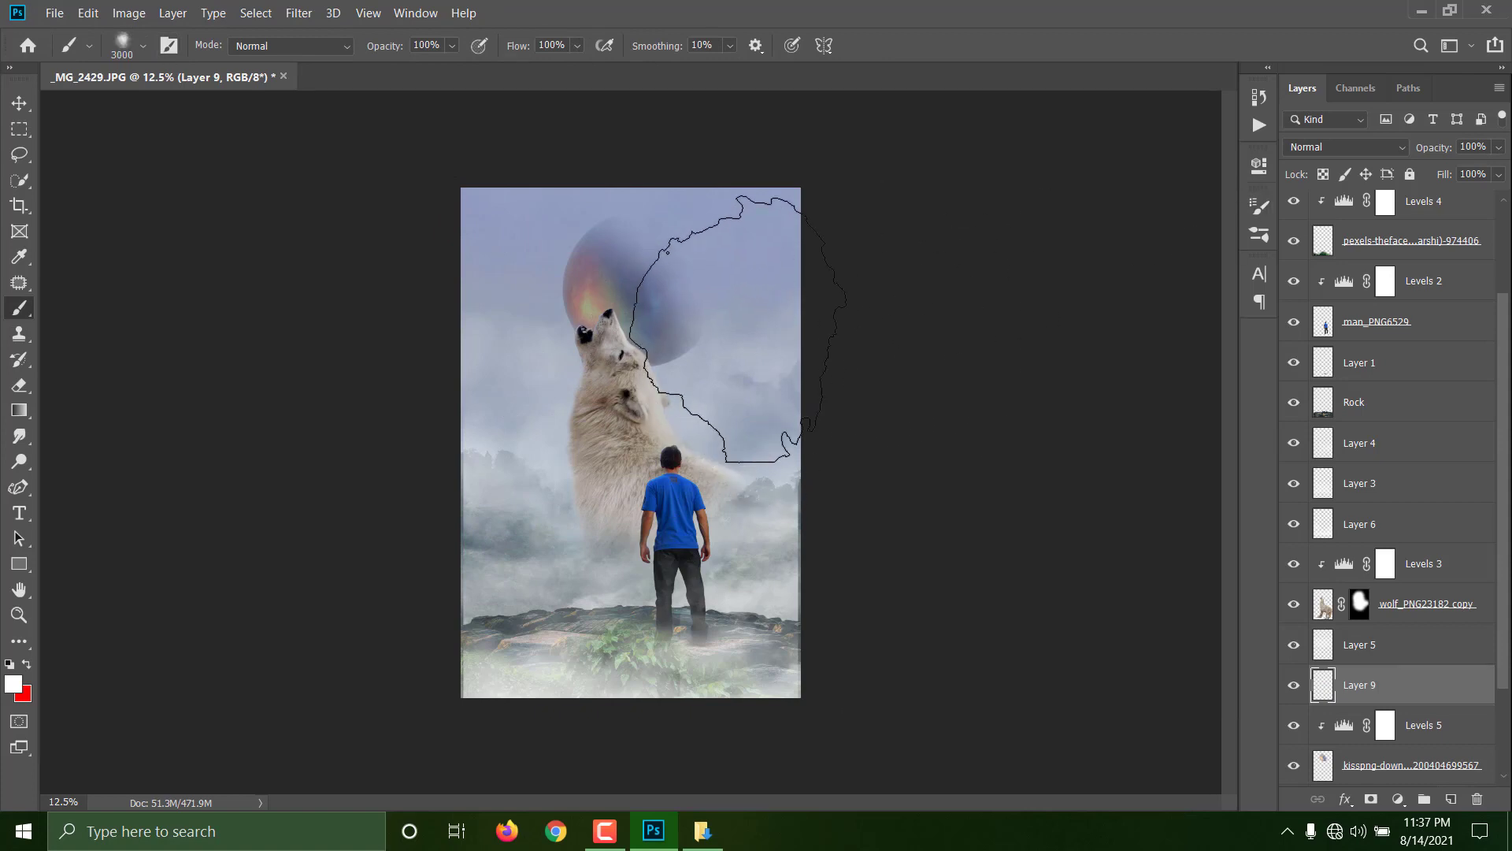
{"action": "left_click", "coordinate": [698, 441]}
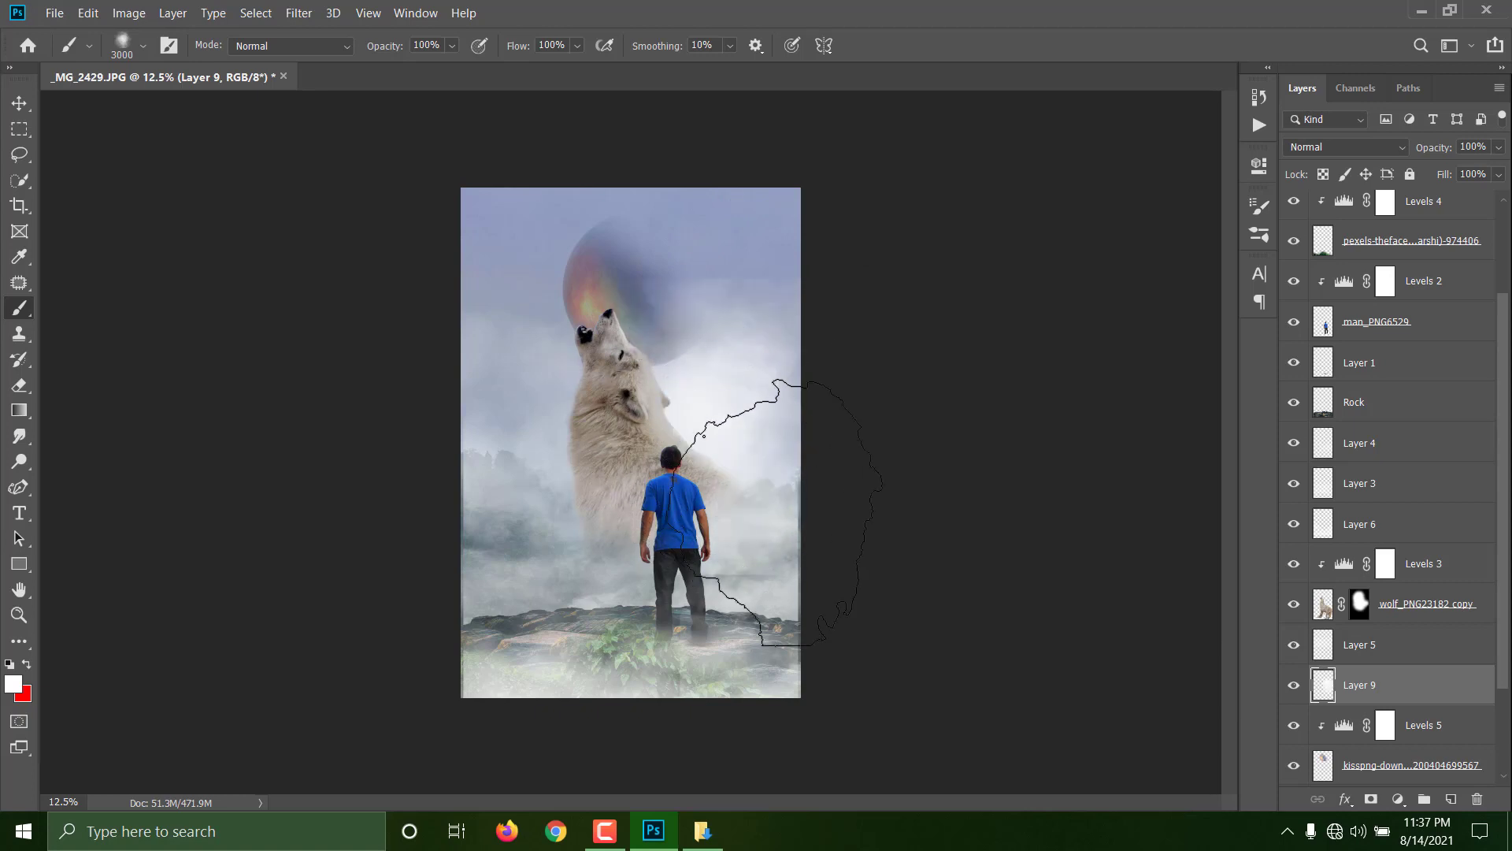
Erase the excess of the new fog patch around the planet and along the image's right edge.
{"action": "left_click", "coordinate": [20, 394]}
{"action": "left_click_drag", "start_coordinate": [739, 236], "coordinate": [664, 229]}
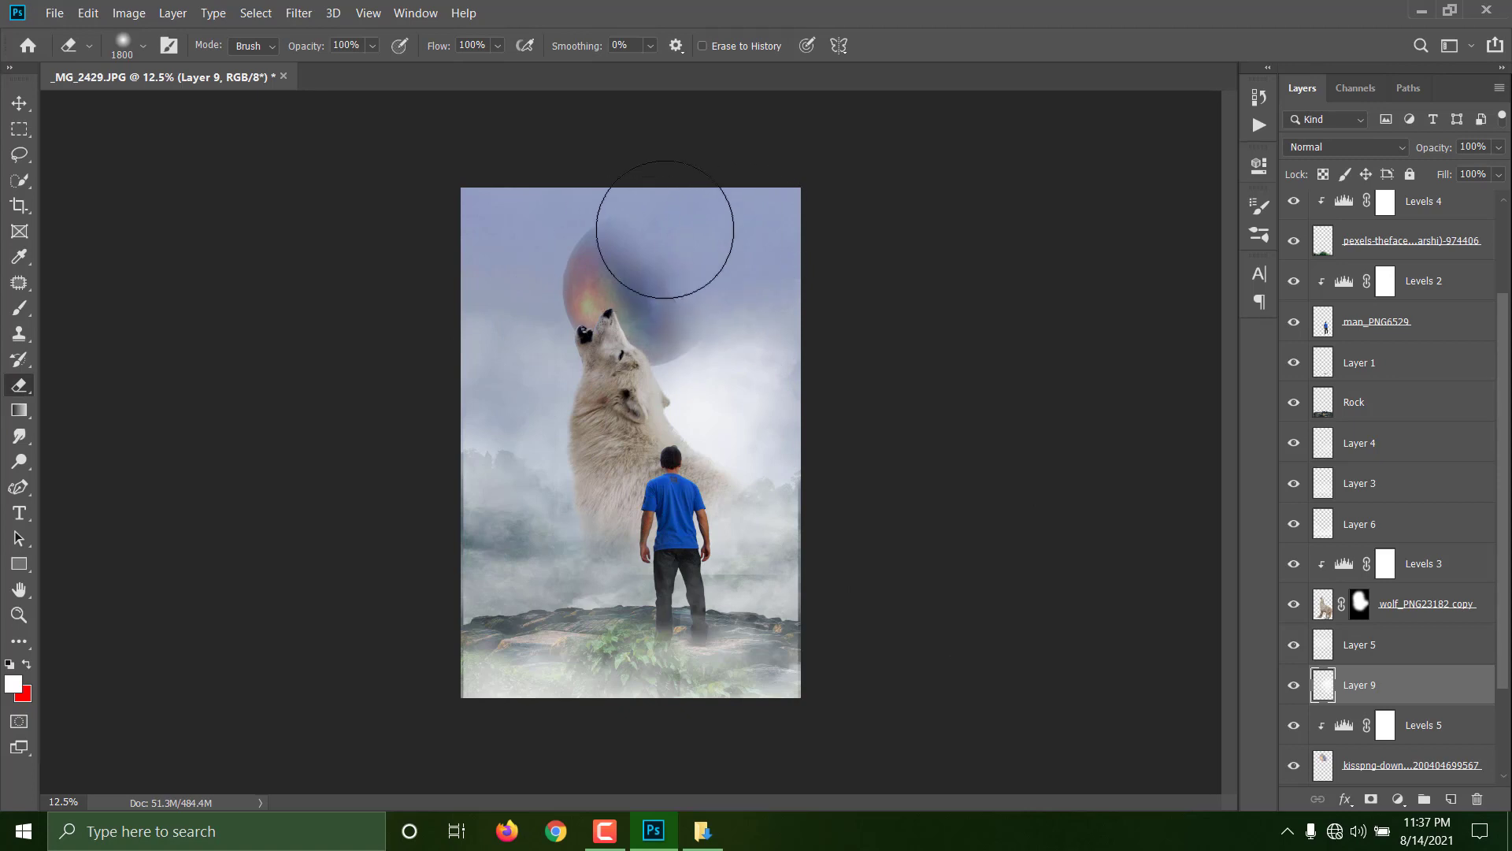
{"action": "mouse_move", "coordinate": [864, 347]}
{"action": "left_mouse_down"}
{"action": "mouse_move", "coordinate": [640, 518]}
{"action": "mouse_move", "coordinate": [811, 398]}
{"action": "left_mouse_up"}
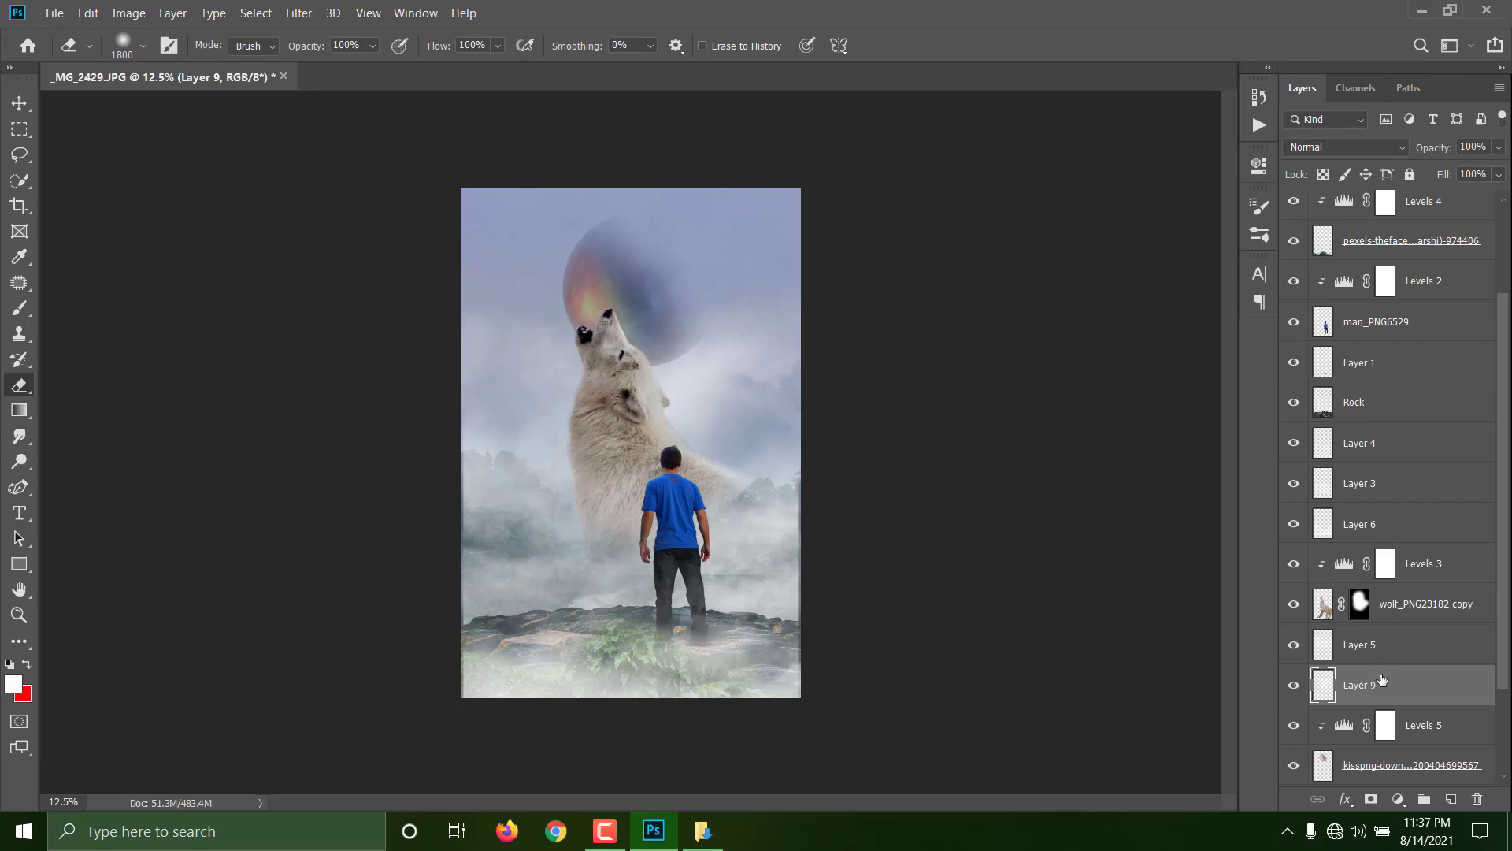
{"action": "left_click", "coordinate": [1295, 646]}
{"action": "left_click", "coordinate": [170, 47]}
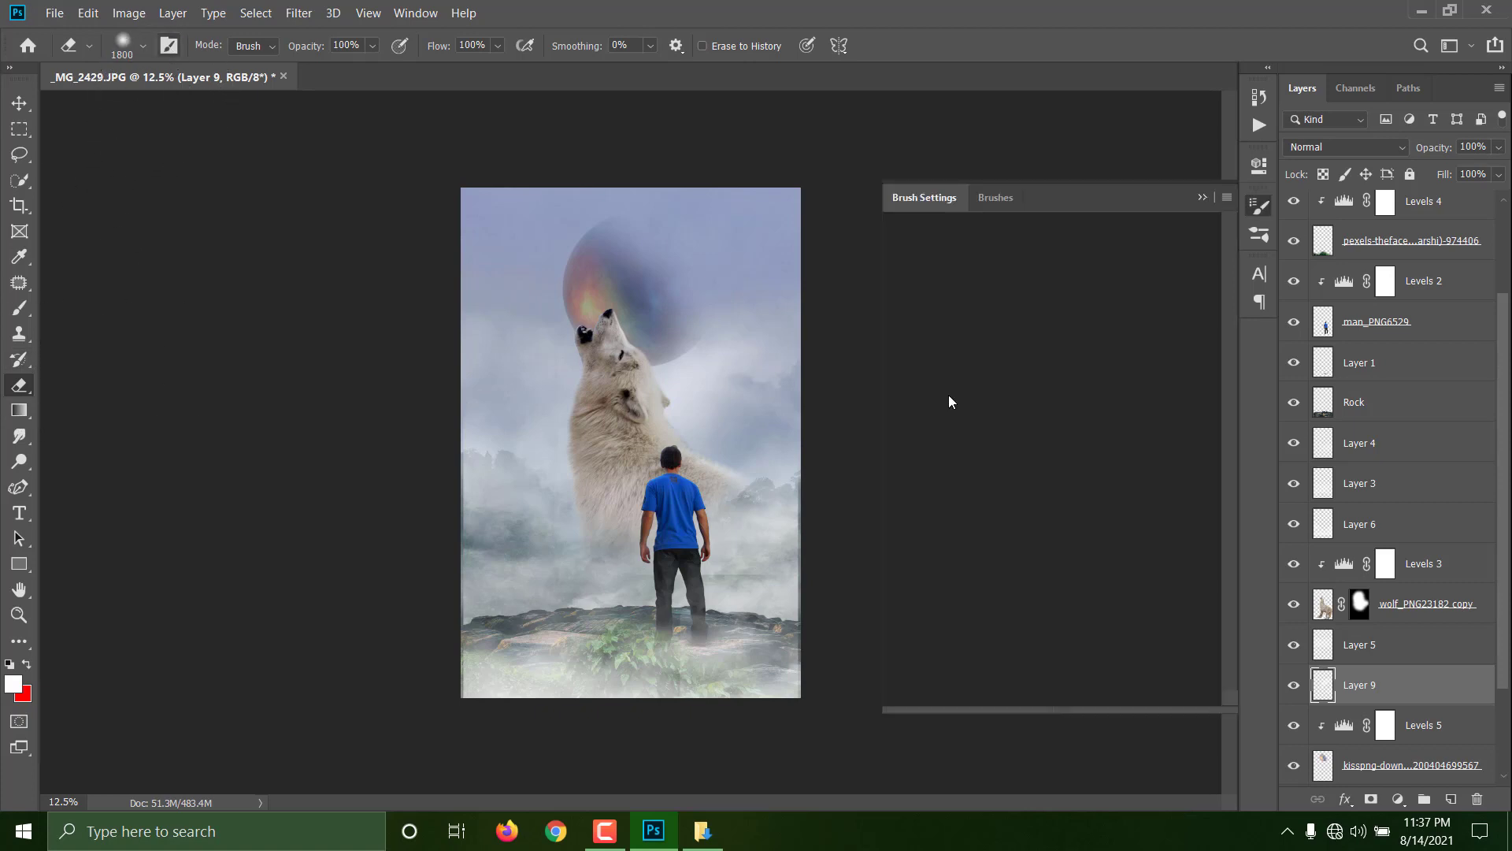
{"action": "scroll", "coordinate": [1123, 308], "scroll_direction": "down", "scroll_amount": 3}
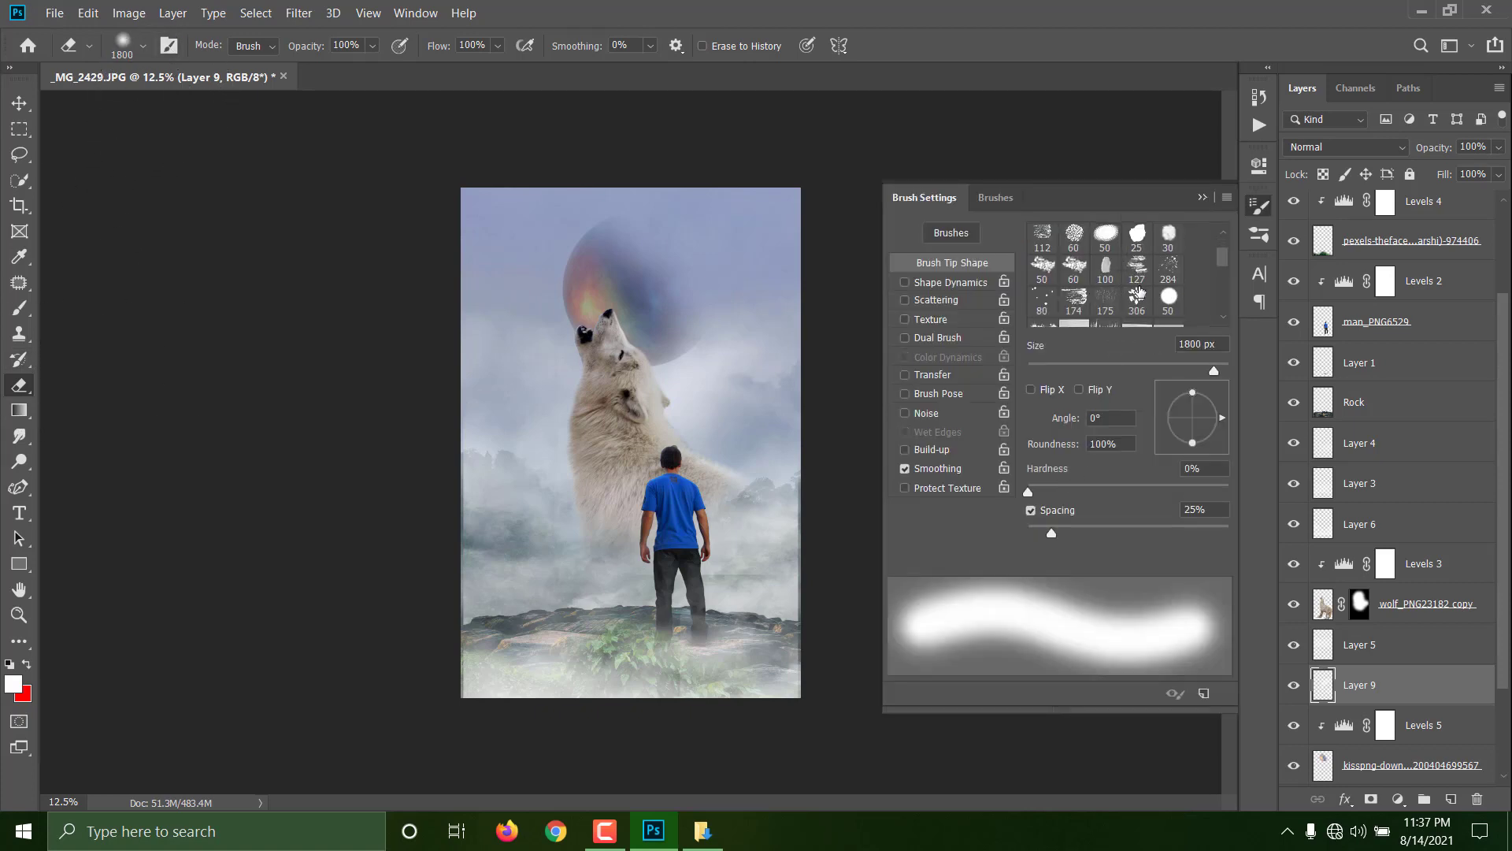
{"action": "left_click", "coordinate": [1202, 197]}
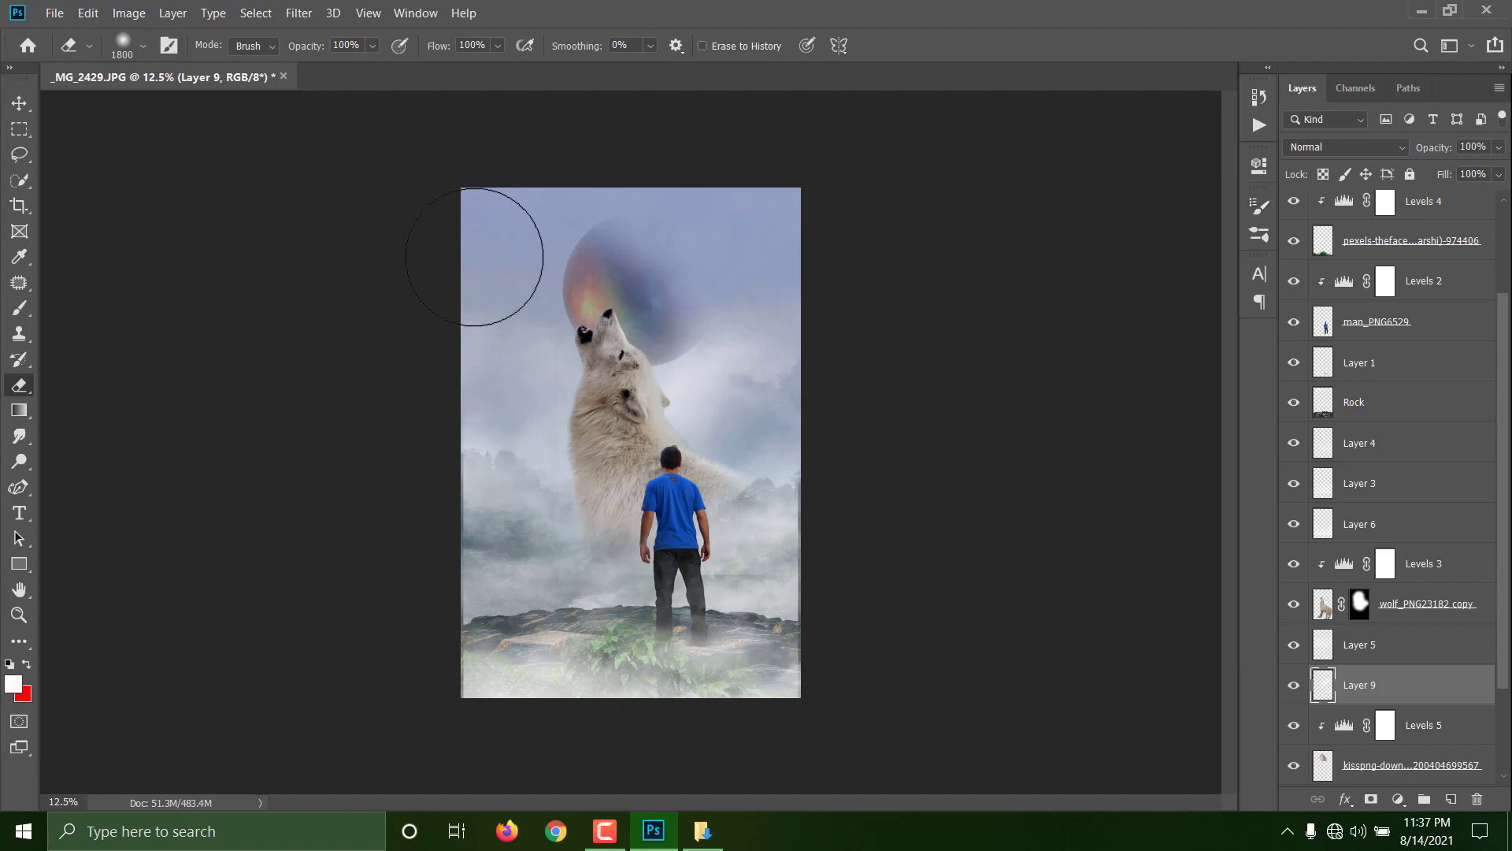
Stamp a wide cloud over the sky beside the planet with a different 3000 px cloud tip and erase its hard edge.
{"action": "left_click", "coordinate": [18, 307]}
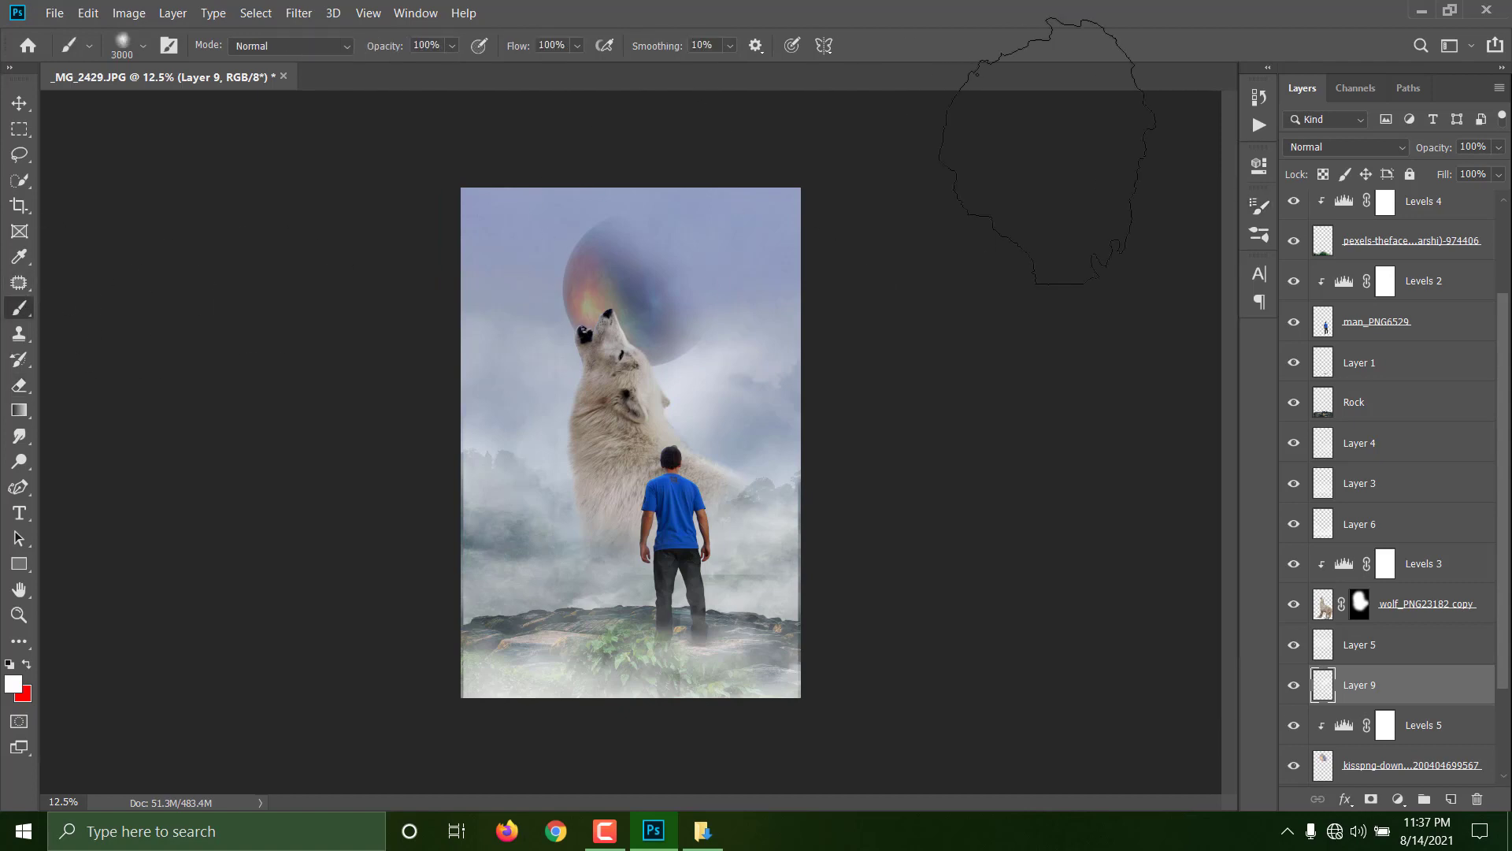
{"action": "left_click", "coordinate": [169, 45]}
{"action": "scroll", "coordinate": [1135, 284], "scroll_direction": "down", "scroll_amount": 2}
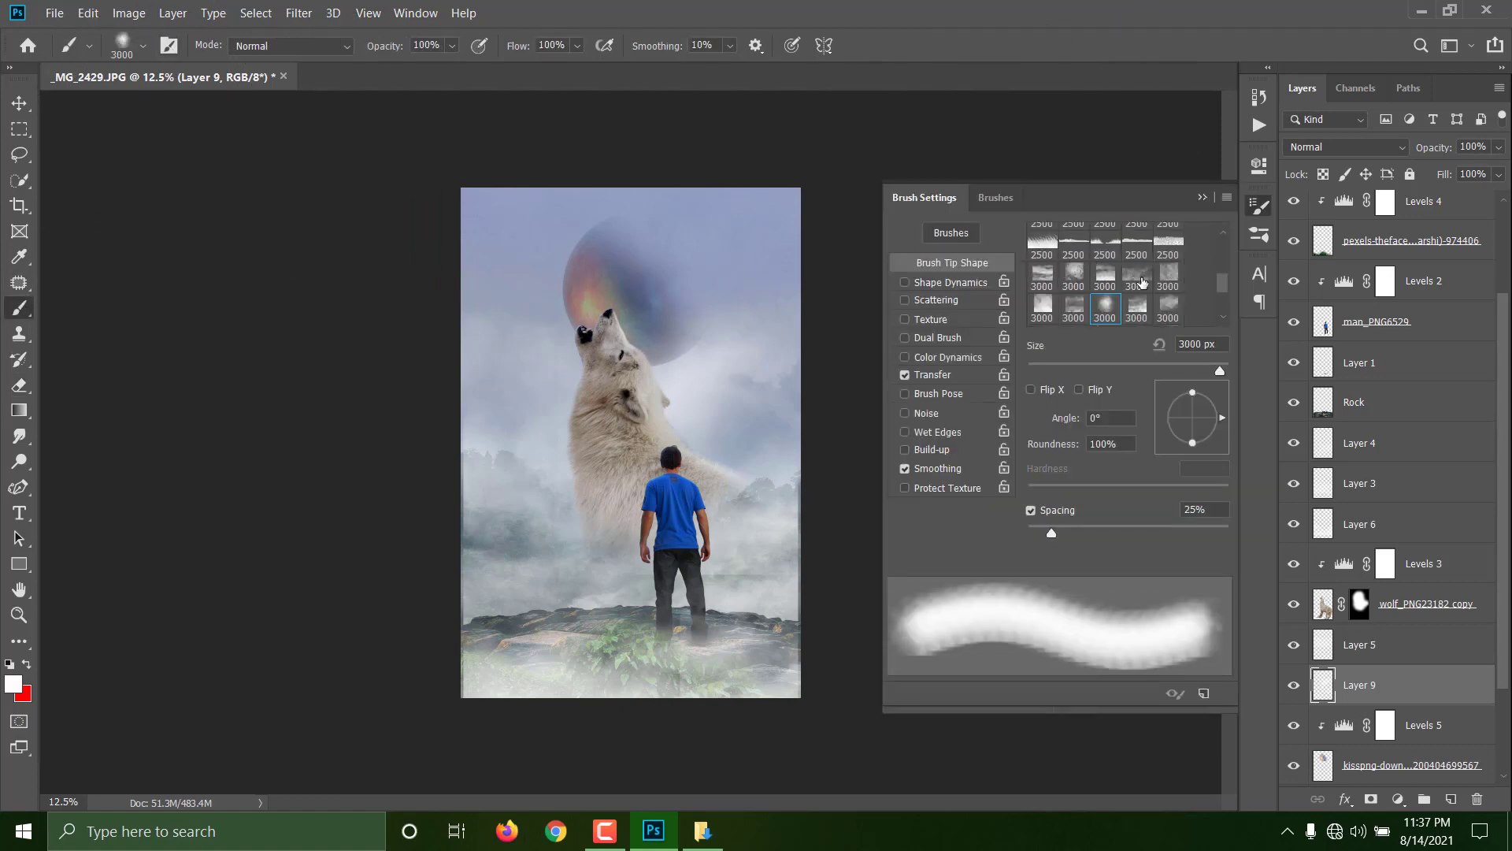
{"action": "left_click", "coordinate": [1167, 306]}
{"action": "left_click", "coordinate": [1203, 198]}
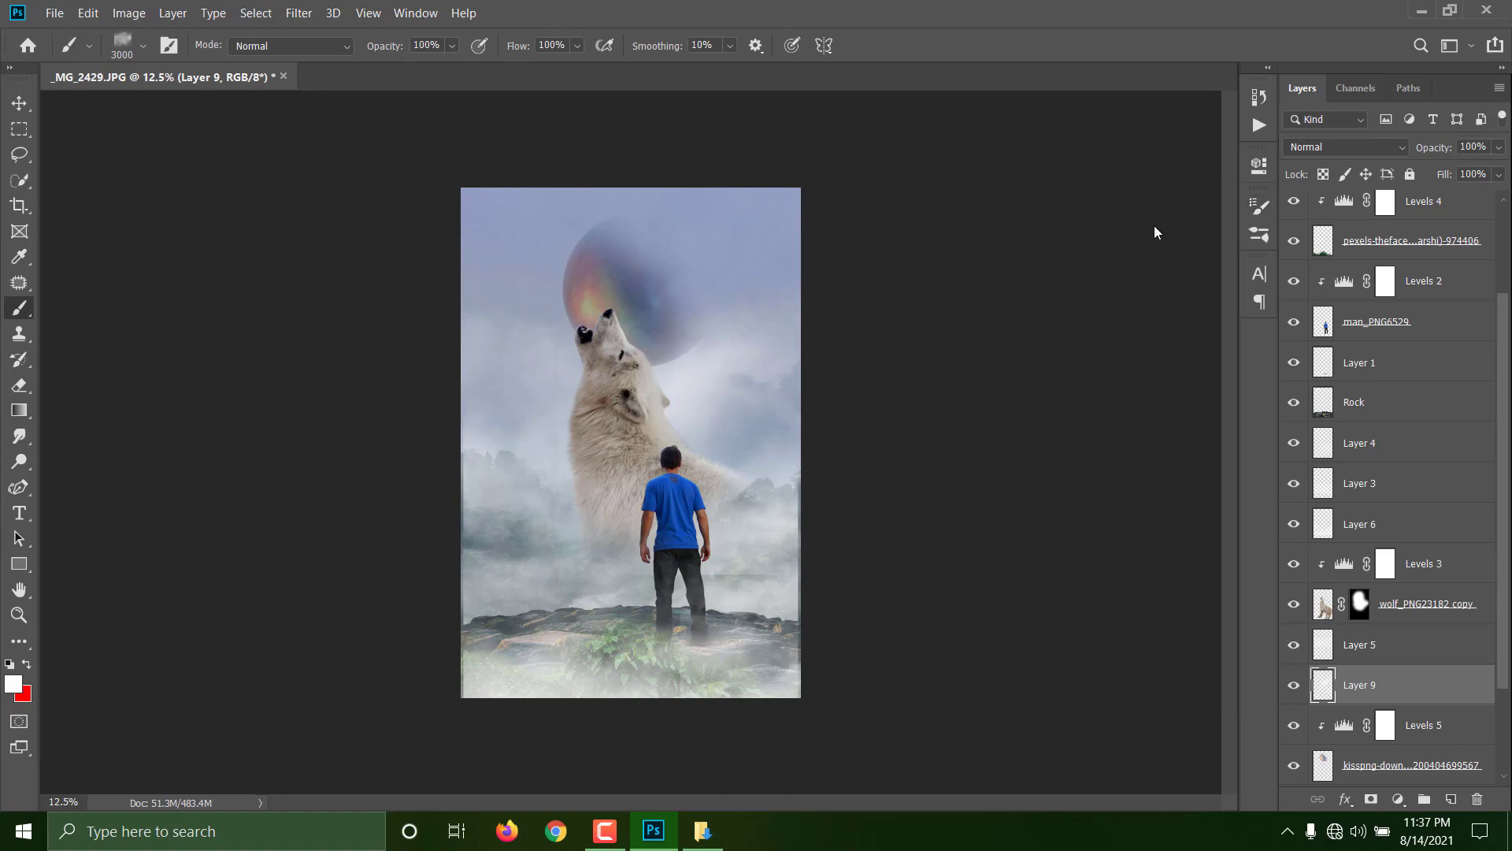
{"action": "left_click", "coordinate": [775, 295]}
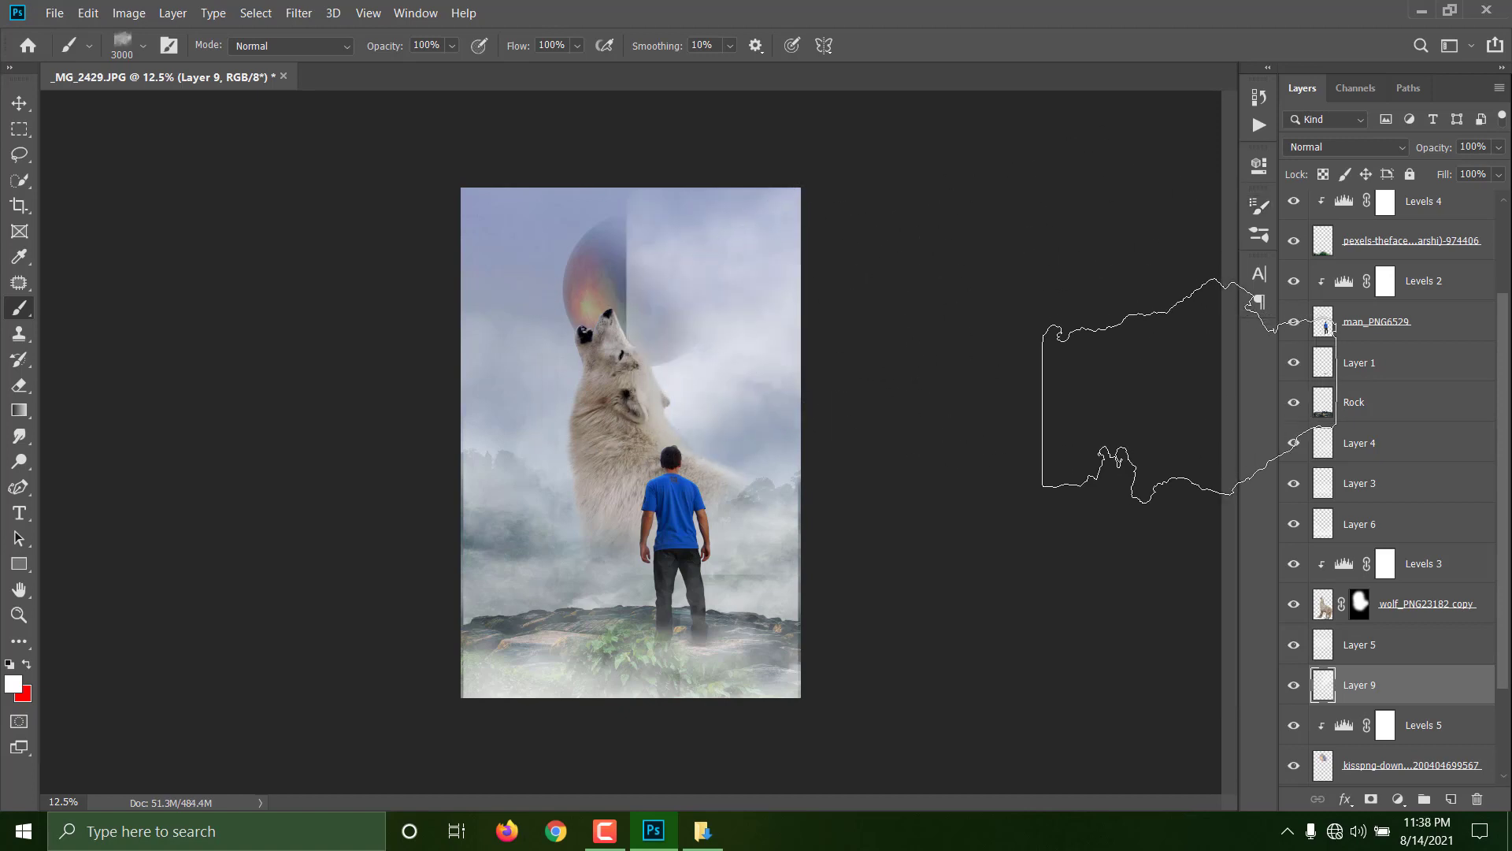
{"action": "left_click", "coordinate": [20, 384]}
{"action": "mouse_move", "coordinate": [626, 381]}
{"action": "left_mouse_down"}
{"action": "mouse_move", "coordinate": [564, 317]}
{"action": "mouse_move", "coordinate": [544, 223]}
{"action": "mouse_move", "coordinate": [625, 158]}
{"action": "mouse_move", "coordinate": [562, 160]}
{"action": "mouse_move", "coordinate": [571, 188]}
{"action": "mouse_move", "coordinate": [543, 278]}
{"action": "mouse_move", "coordinate": [574, 283]}
{"action": "mouse_move", "coordinate": [576, 329]}
{"action": "mouse_move", "coordinate": [536, 287]}
{"action": "mouse_move", "coordinate": [518, 199]}
{"action": "mouse_move", "coordinate": [450, 311]}
{"action": "left_mouse_up"}
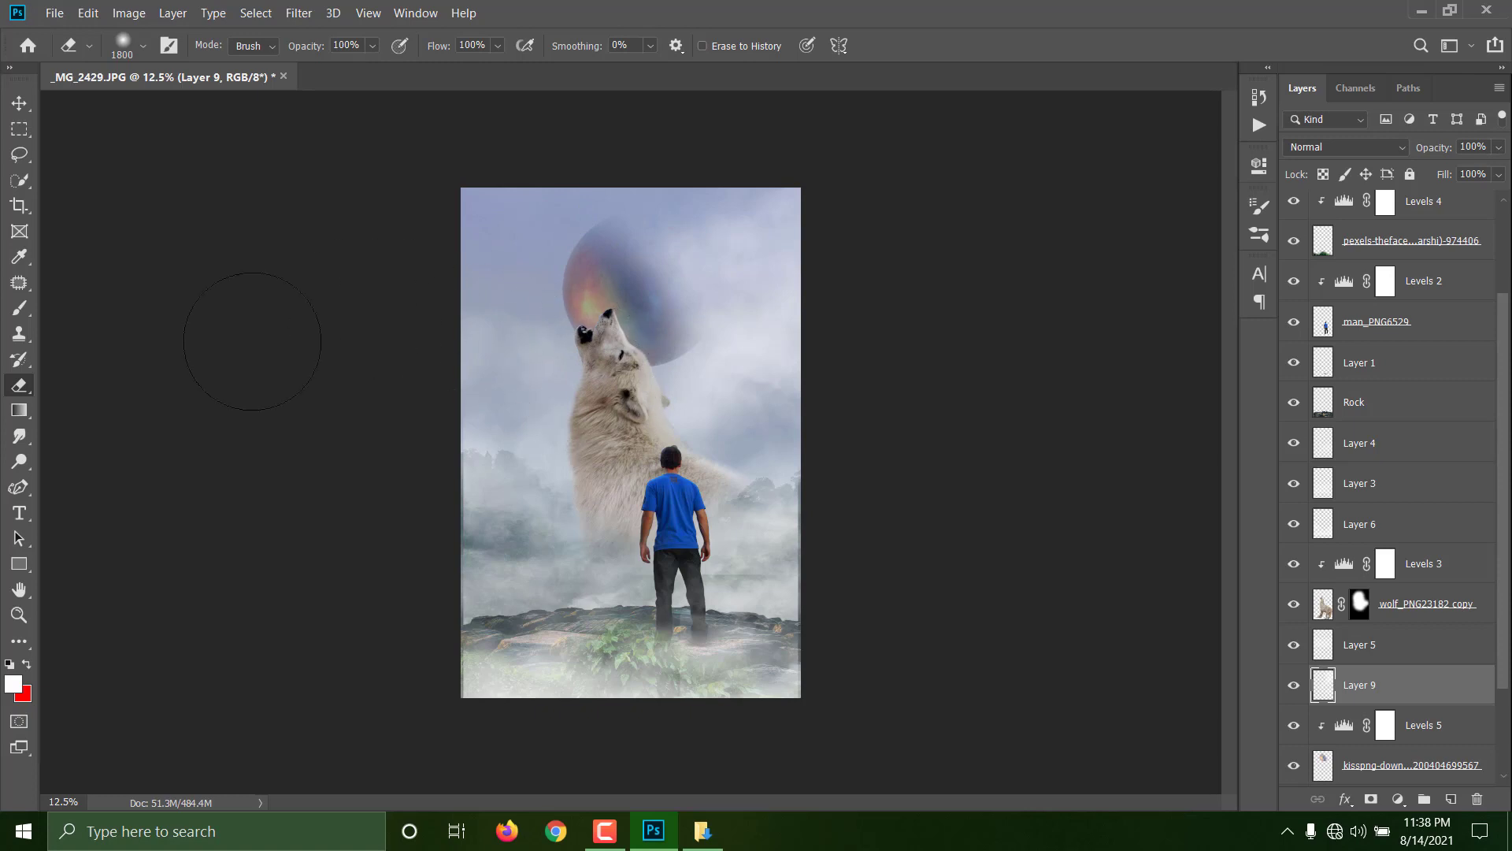
Try painting more cloud behind the wolf and across the planet, and undo it.
{"action": "key", "text": "b"}
{"action": "left_click_drag", "start_coordinate": [557, 422], "coordinate": [700, 440]}
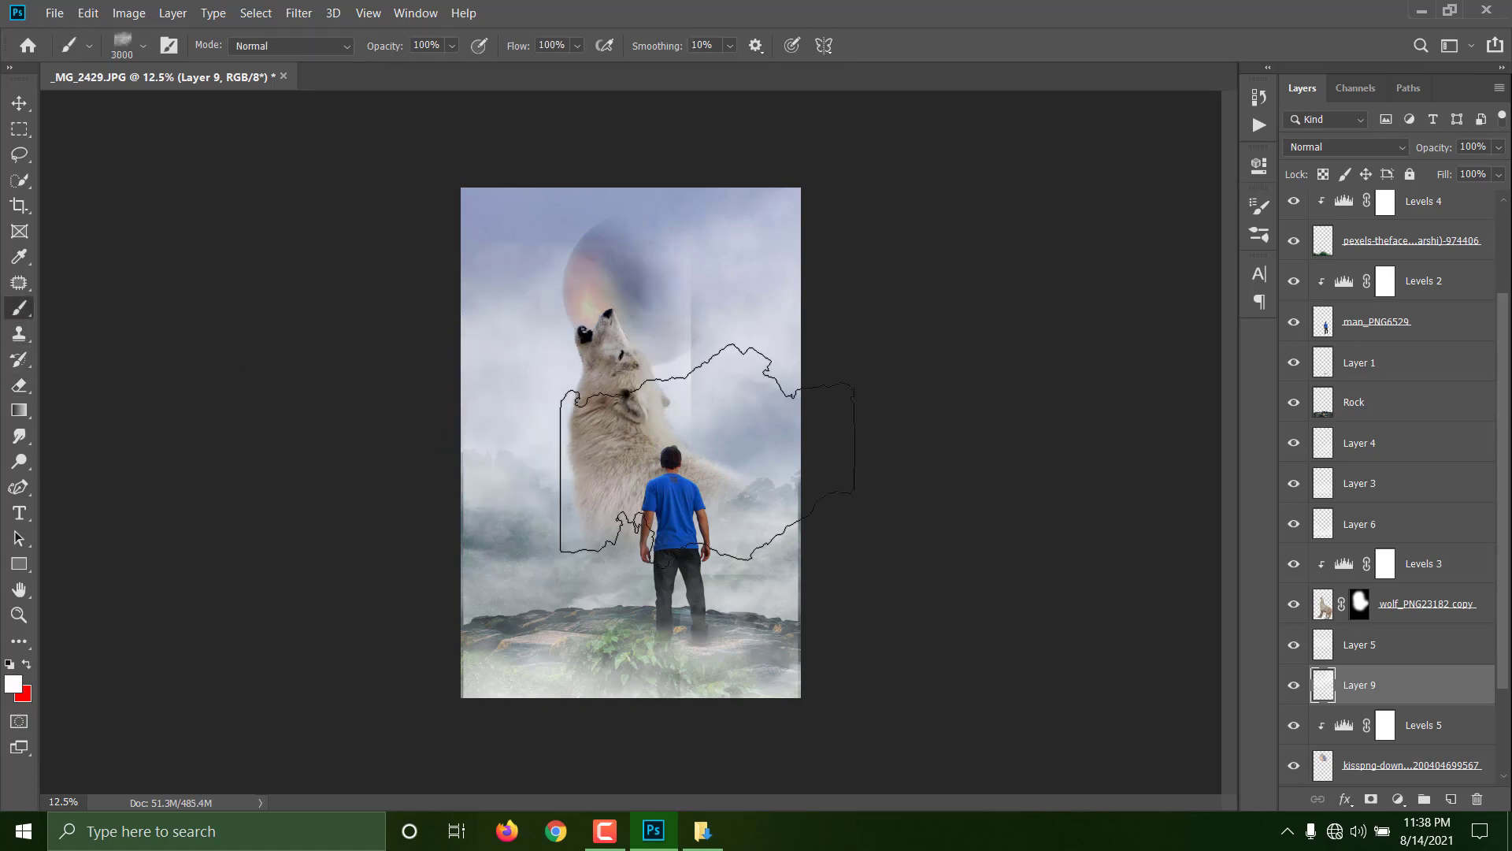
{"action": "key", "text": "e"}
{"action": "left_click", "coordinate": [740, 376]}
{"action": "key", "text": "ctrl+z"}
{"action": "key", "text": "ctrl+z"}
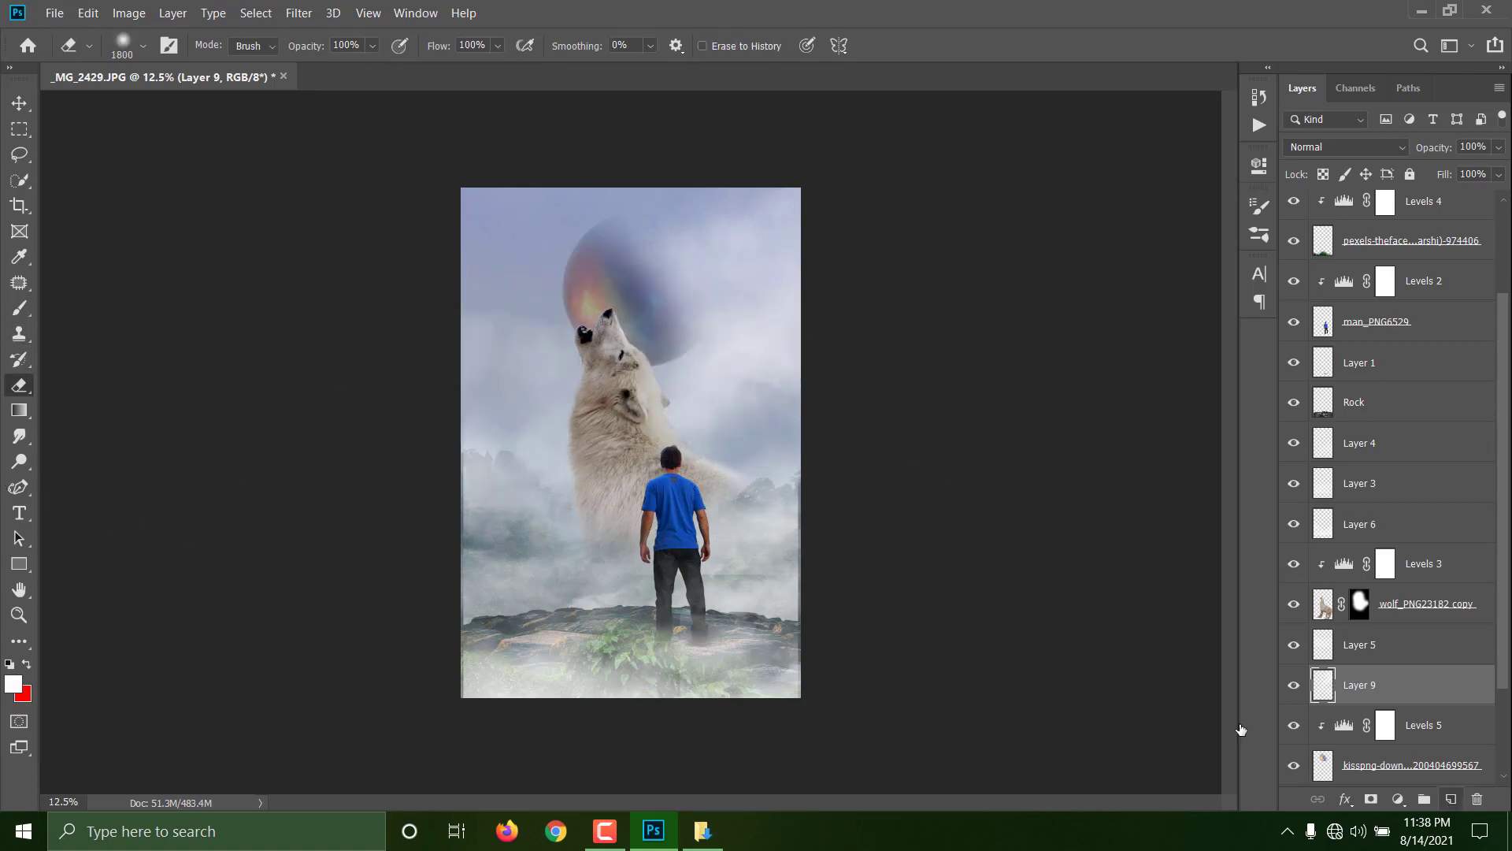
Add a layer above Layer 9, stamp a fog patch around the wolf's neck, and erase it from the sky and planet.
{"action": "left_click", "coordinate": [1451, 798]}
{"action": "key", "text": "b"}
{"action": "left_click_drag", "start_coordinate": [576, 387], "coordinate": [577, 433]}
{"action": "key", "text": "e"}
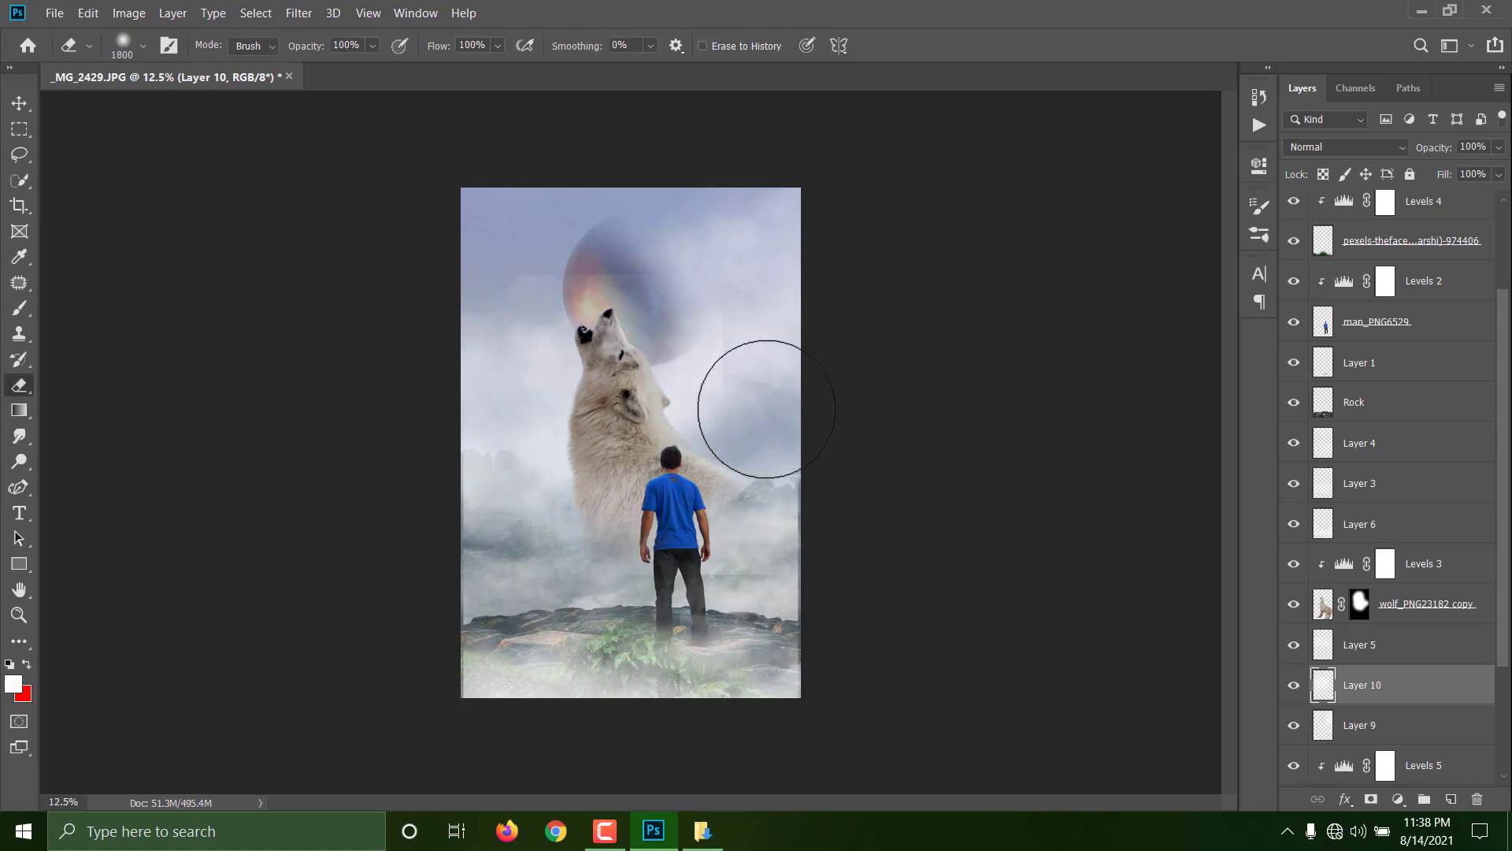
{"action": "mouse_move", "coordinate": [760, 399]}
{"action": "left_mouse_down"}
{"action": "mouse_move", "coordinate": [726, 306]}
{"action": "mouse_move", "coordinate": [548, 208]}
{"action": "left_mouse_up"}
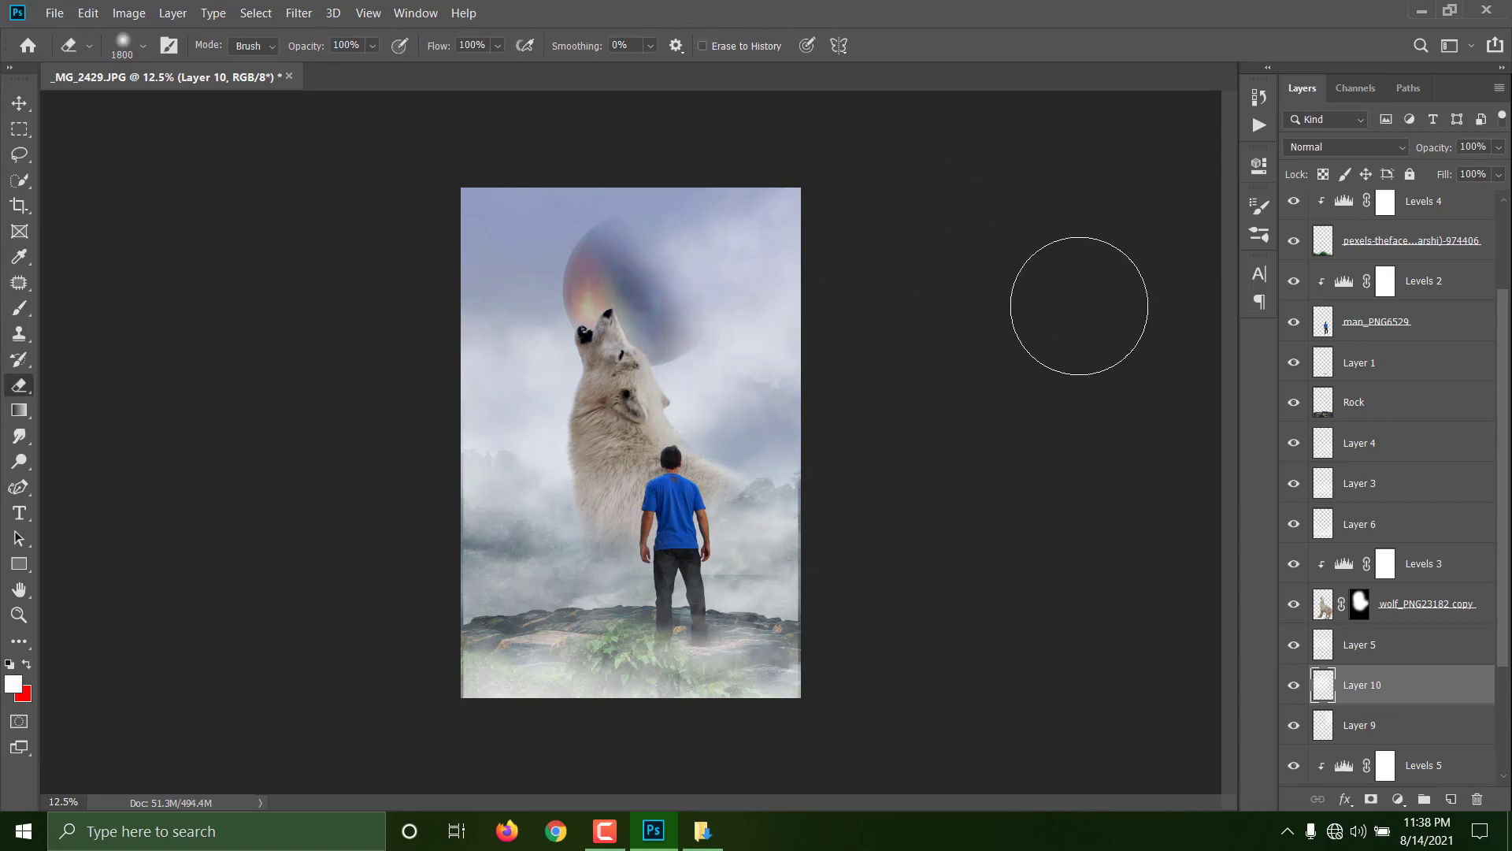
Try stamping more cloud behind the wolf with the 3000 px cloud brush, and undo it.
{"action": "key", "text": "b"}
{"action": "left_click", "coordinate": [143, 45]}
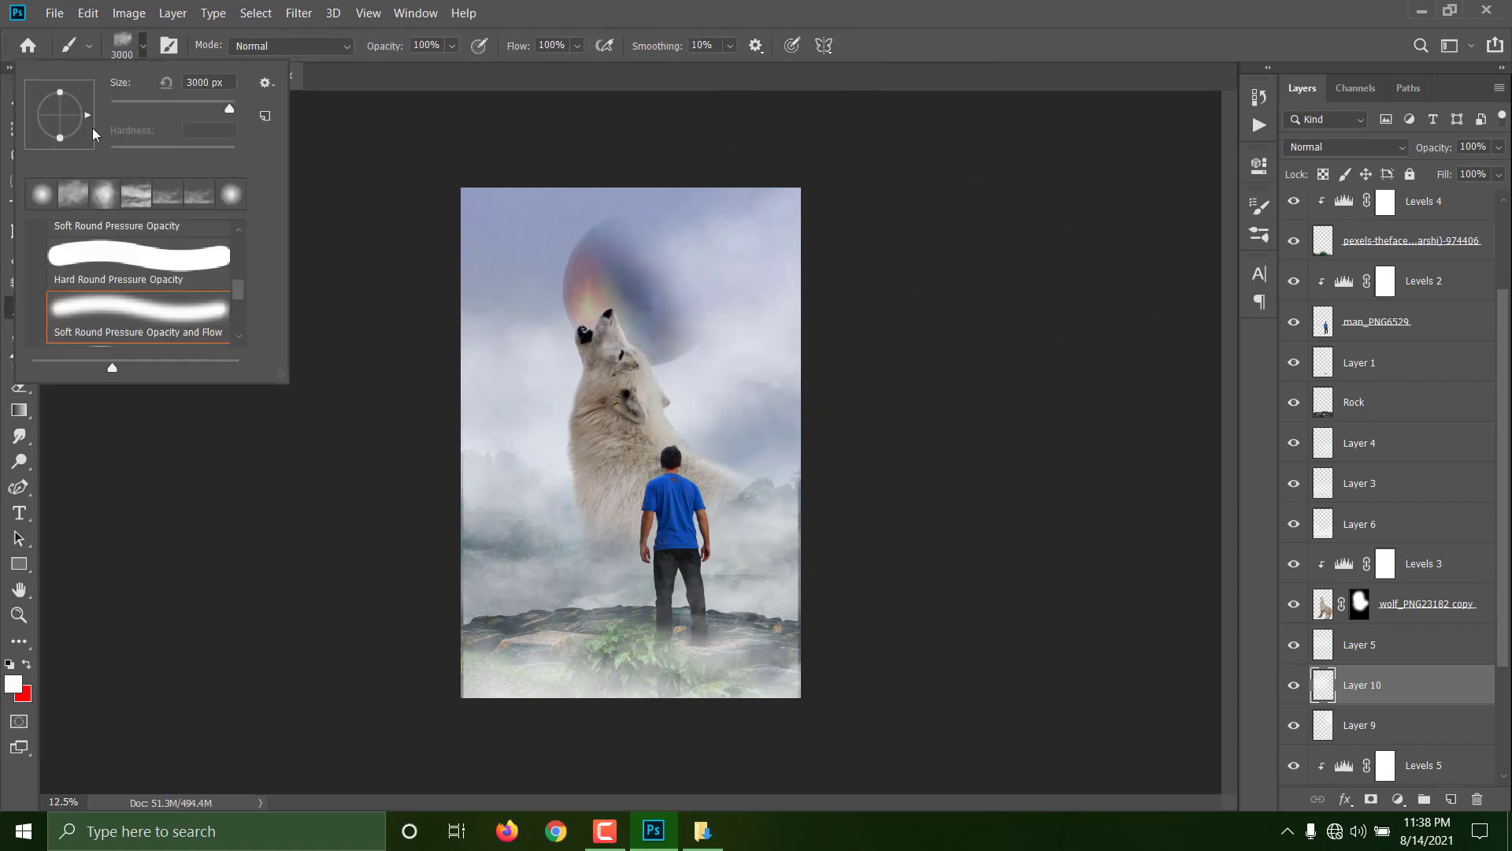
{"action": "left_click", "coordinate": [676, 423]}
{"action": "key", "text": "ctrl+z"}
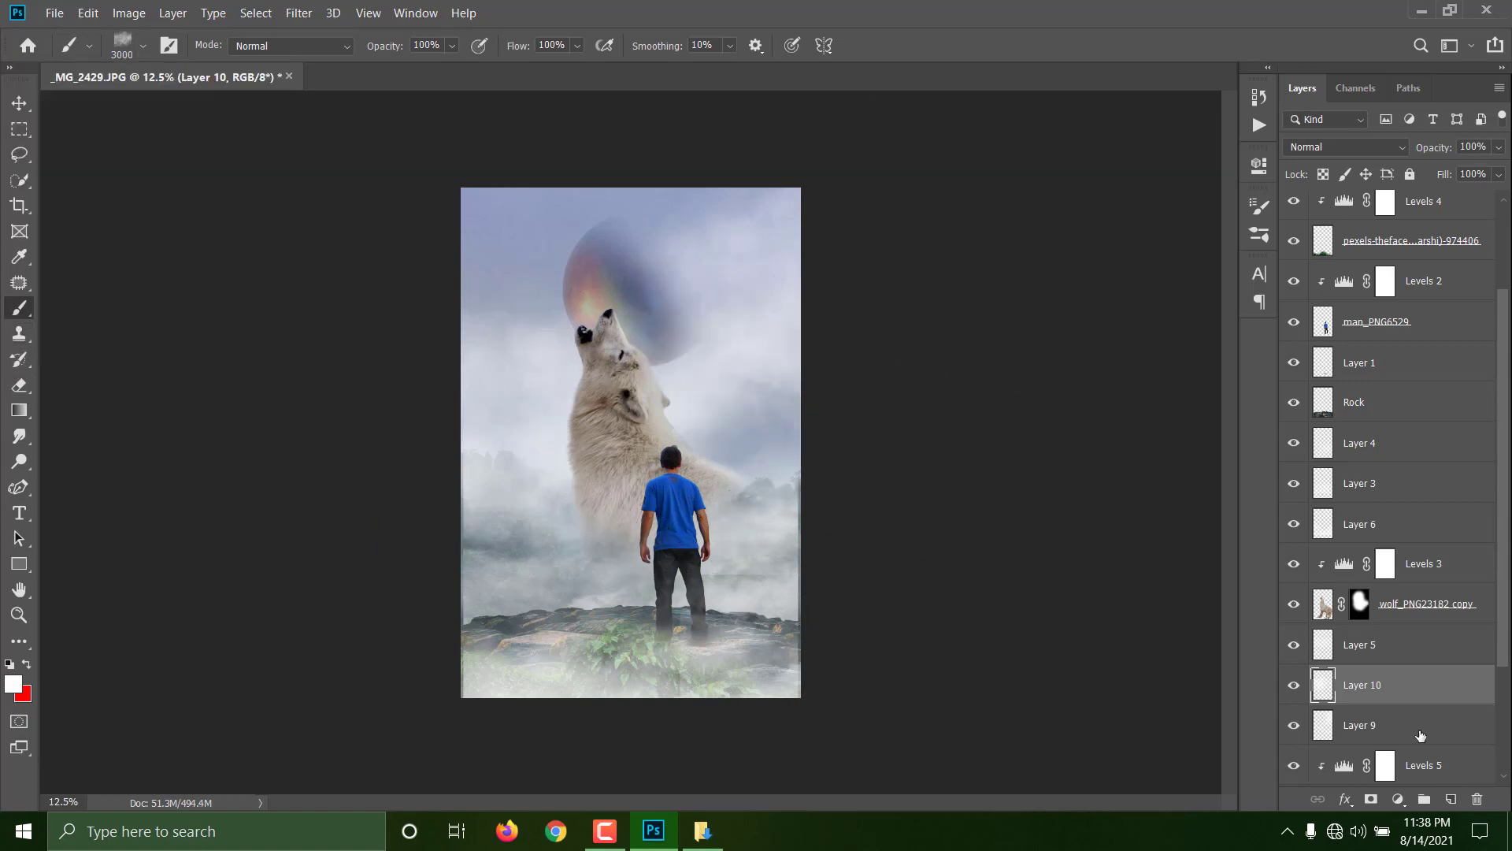
Add another layer above Layer 10, stamp cloud over the sky beside the planet, and erase its excess.
{"action": "left_click", "coordinate": [1450, 799]}
{"action": "key", "text": "e"}
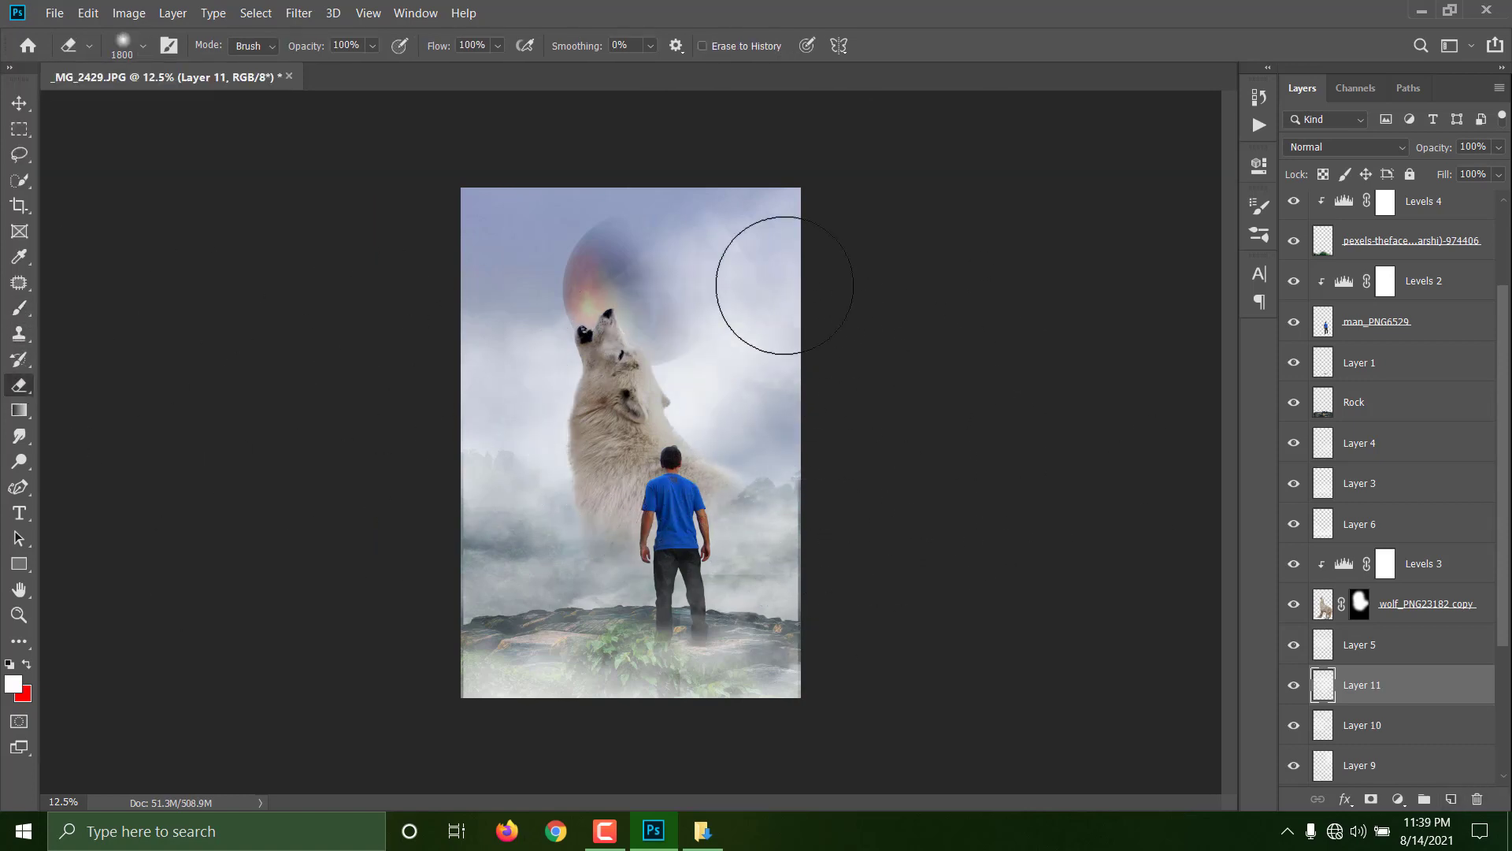
{"action": "key", "text": "ctrl+minus"}
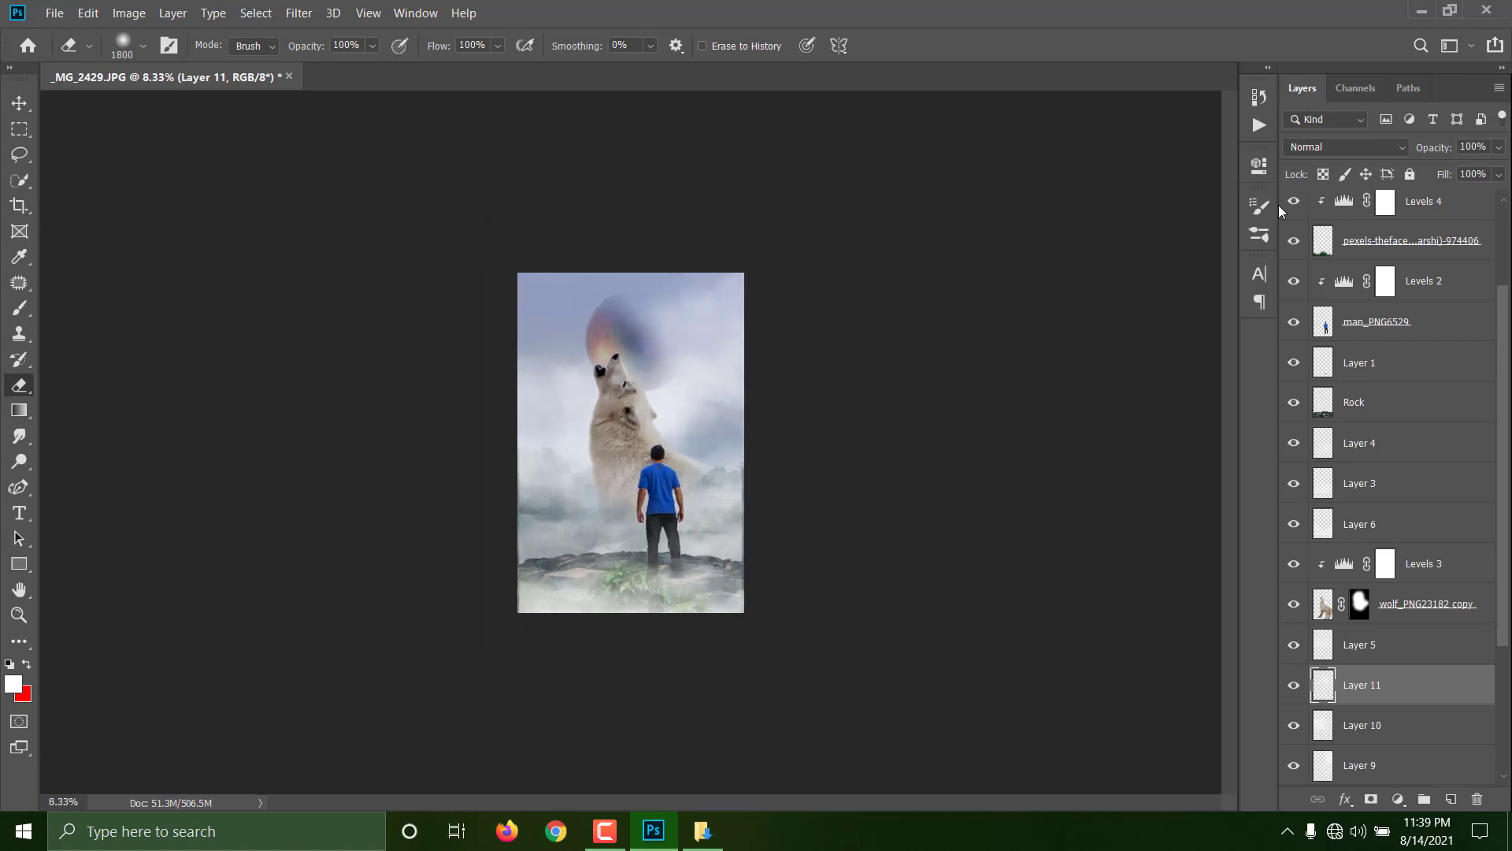
Select every layer from Layer 8 down to Layer 0 and put them in one group.
{"action": "scroll", "coordinate": [1417, 233], "scroll_direction": "up", "scroll_amount": 3}
{"action": "left_click", "coordinate": [1418, 223], "text": "ctrl"}
{"action": "left_click", "coordinate": [1414, 260], "text": "ctrl"}
{"action": "left_click", "coordinate": [1411, 302], "text": "ctrl"}
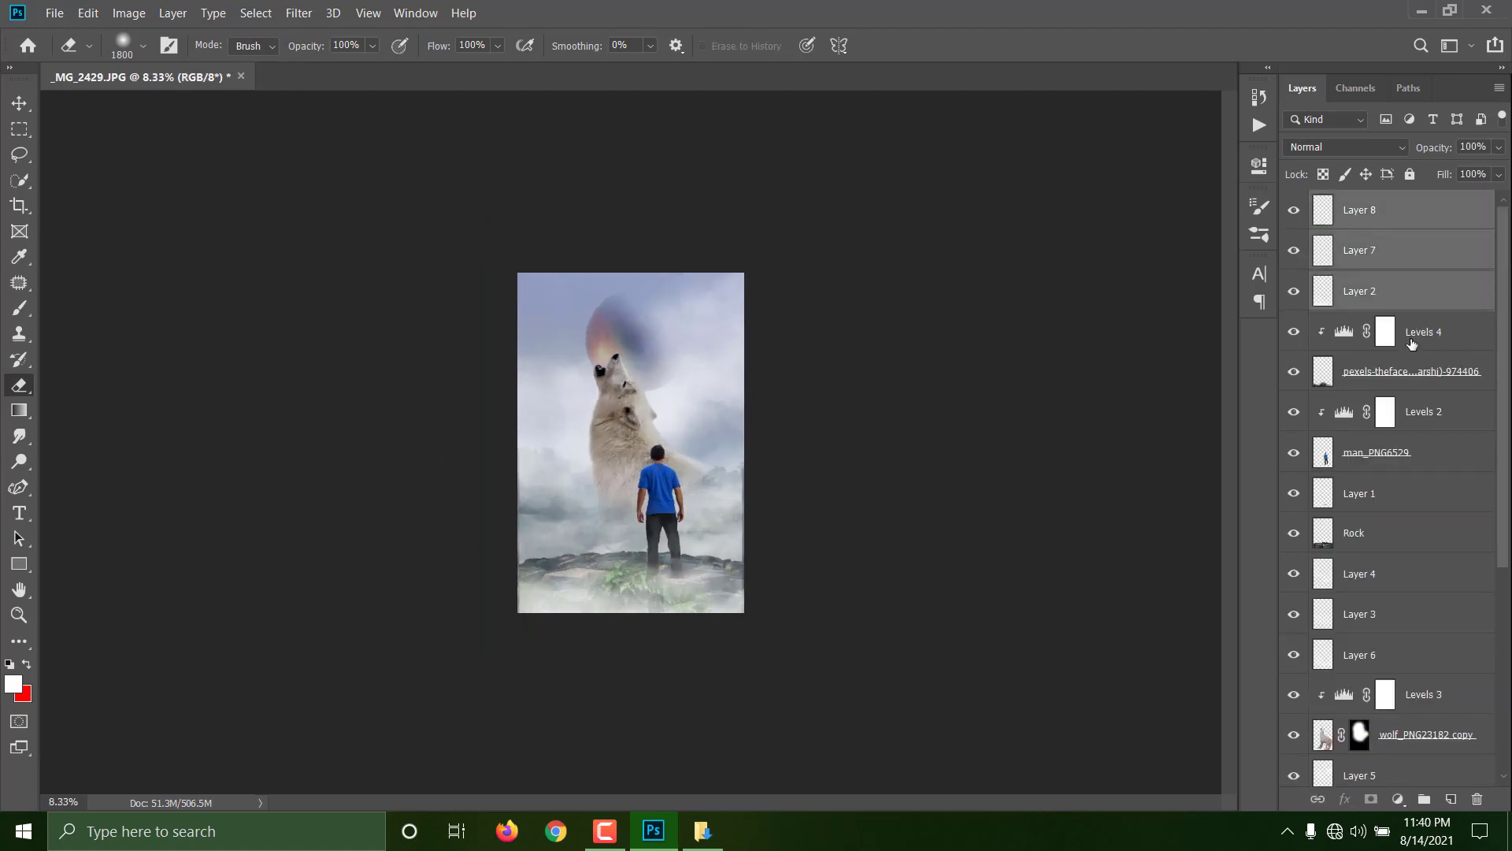
{"action": "left_click", "coordinate": [1413, 341], "text": "ctrl"}
{"action": "left_click", "coordinate": [1420, 386], "text": "ctrl"}
{"action": "left_click", "coordinate": [1418, 421], "text": "ctrl"}
{"action": "left_click", "coordinate": [1412, 463], "text": "ctrl"}
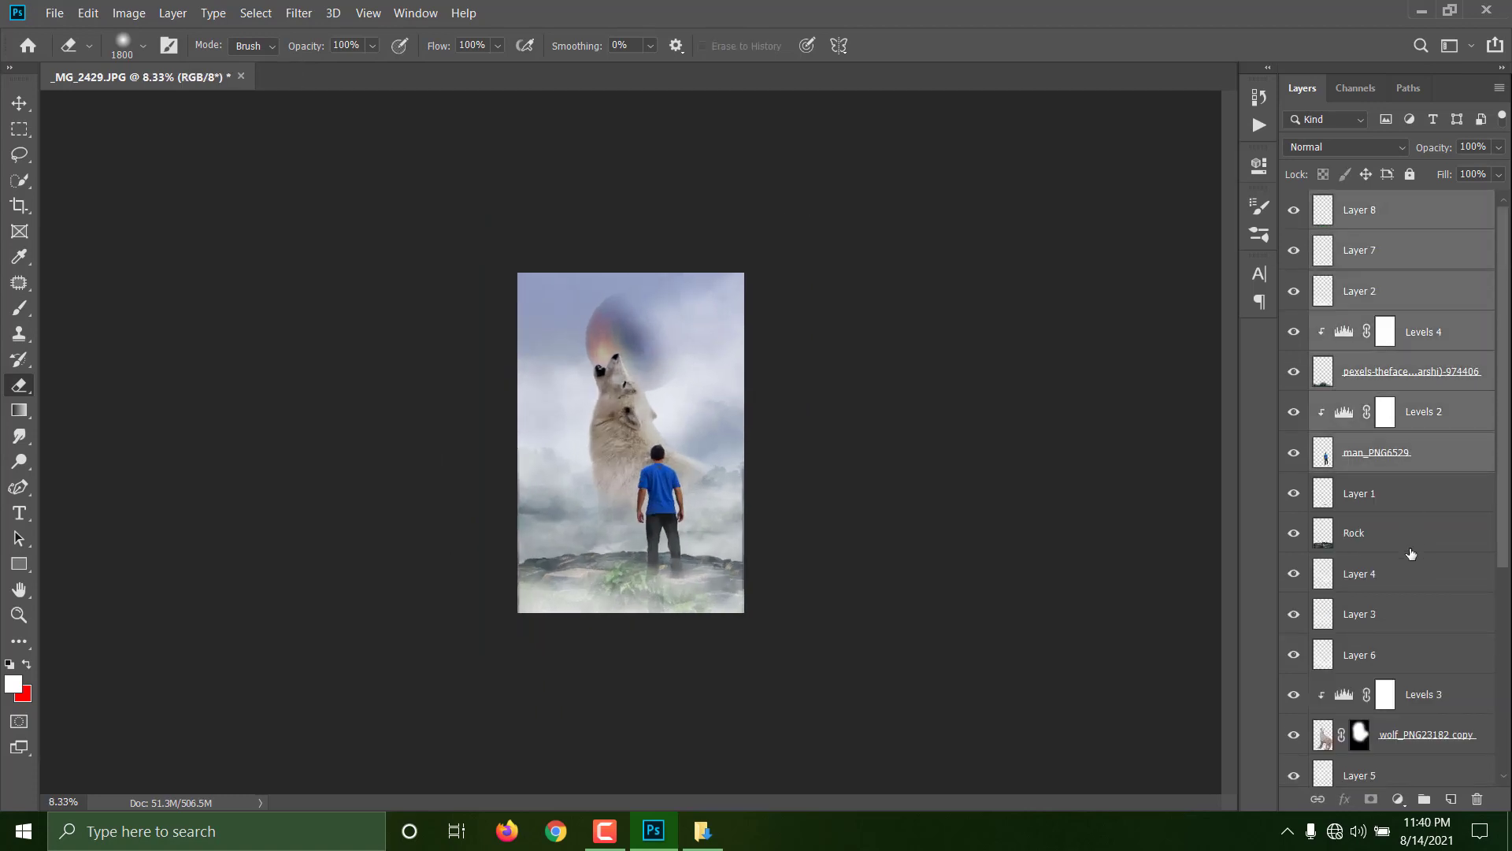
{"action": "left_click", "coordinate": [1411, 503], "text": "ctrl"}
{"action": "left_click", "coordinate": [1411, 552], "text": "ctrl"}
{"action": "left_click", "coordinate": [1414, 587], "text": "ctrl"}
{"action": "left_click", "coordinate": [1418, 623], "text": "ctrl"}
{"action": "left_click", "coordinate": [1422, 661], "text": "ctrl"}
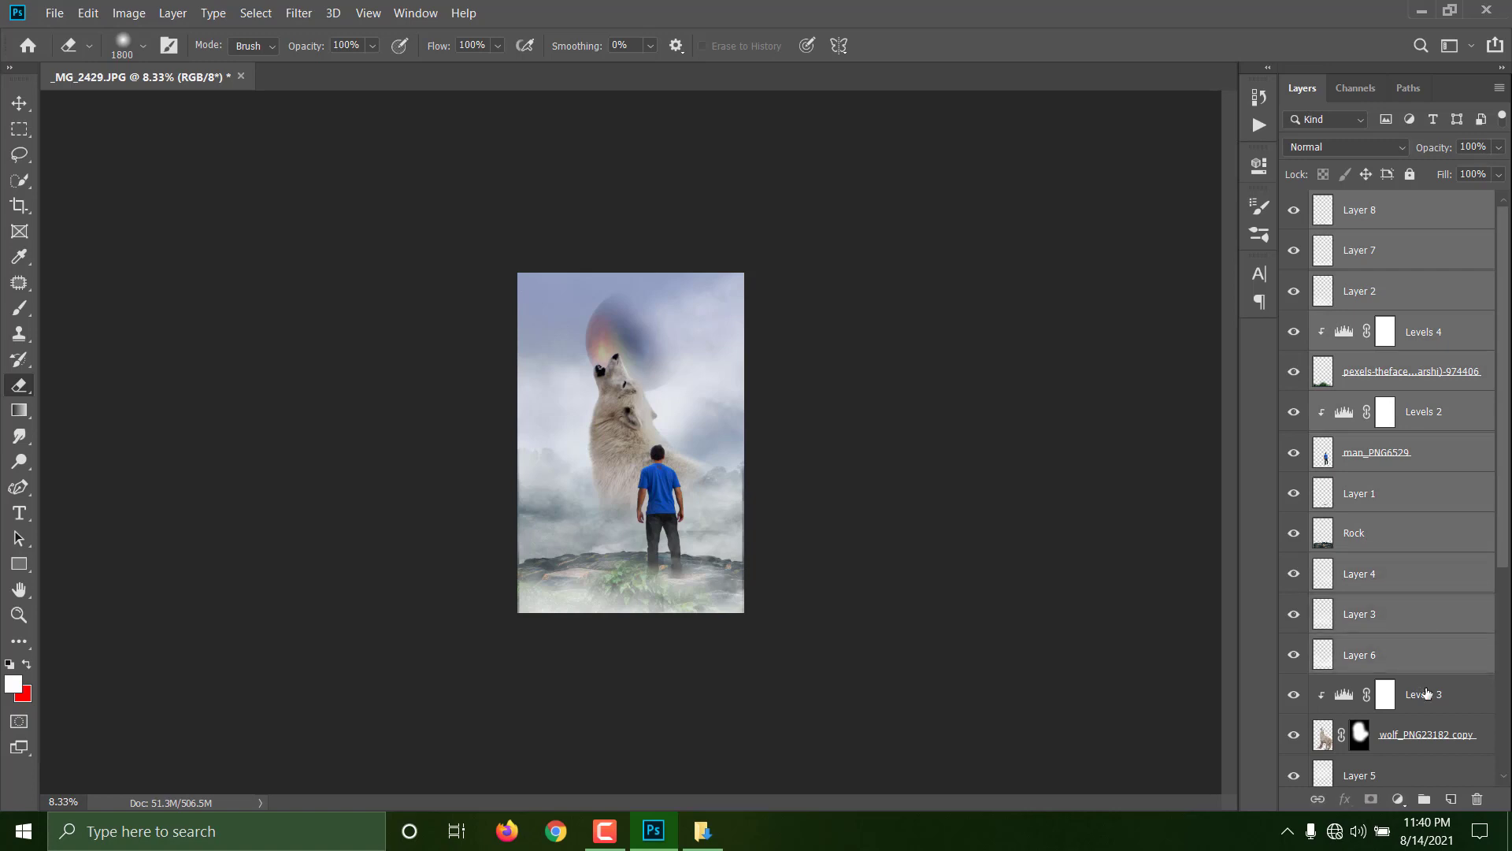
{"action": "left_click", "coordinate": [1435, 694], "text": "ctrl"}
{"action": "scroll", "coordinate": [1436, 694], "scroll_direction": "down", "scroll_amount": 3}
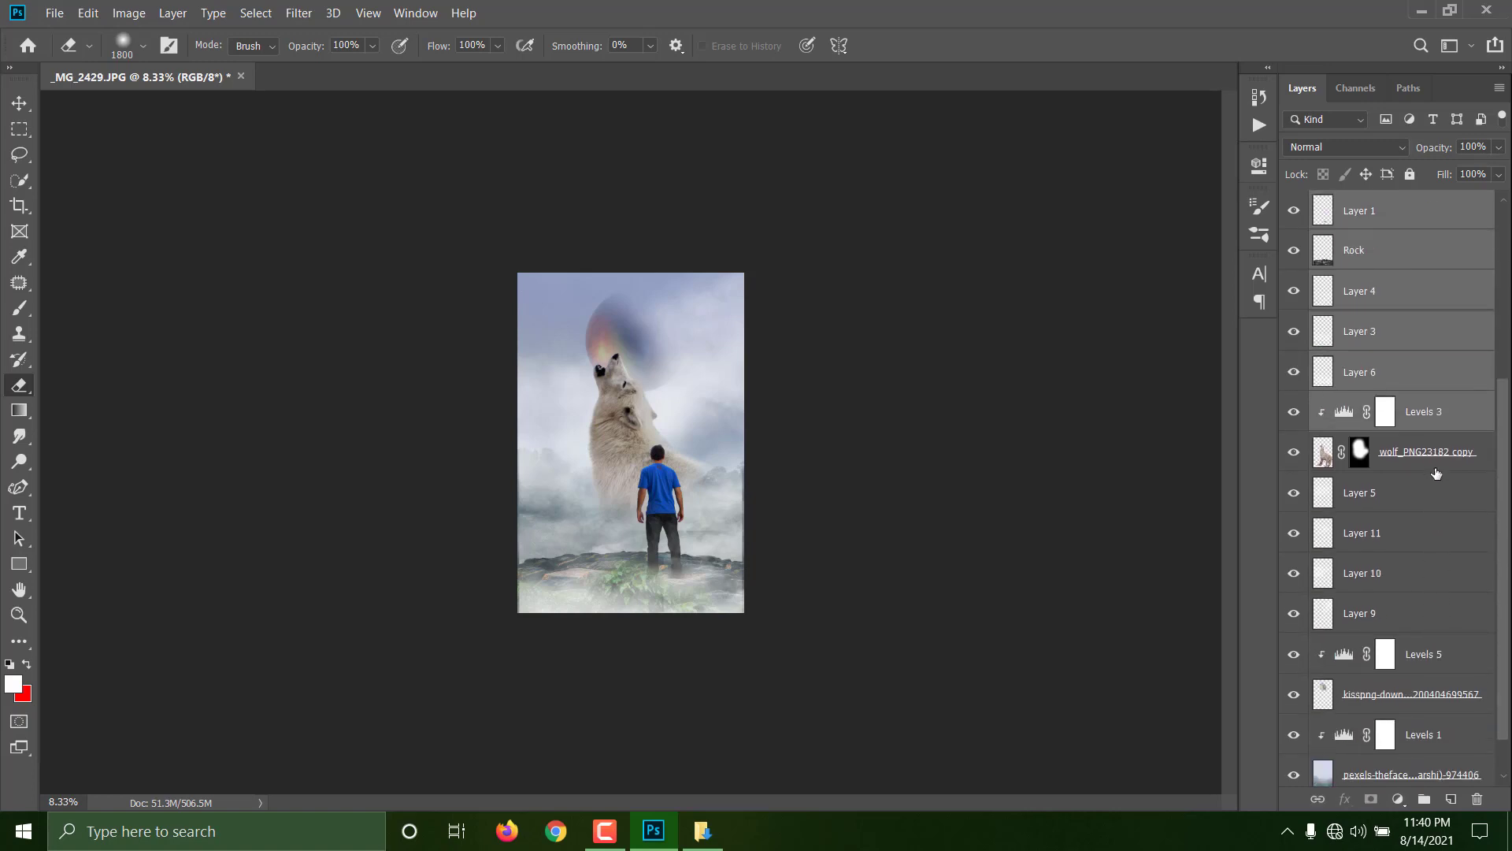
{"action": "left_click", "coordinate": [1435, 465], "text": "shift"}
{"action": "left_click", "coordinate": [1430, 511], "text": "shift"}
{"action": "left_click", "coordinate": [1429, 543], "text": "shift"}
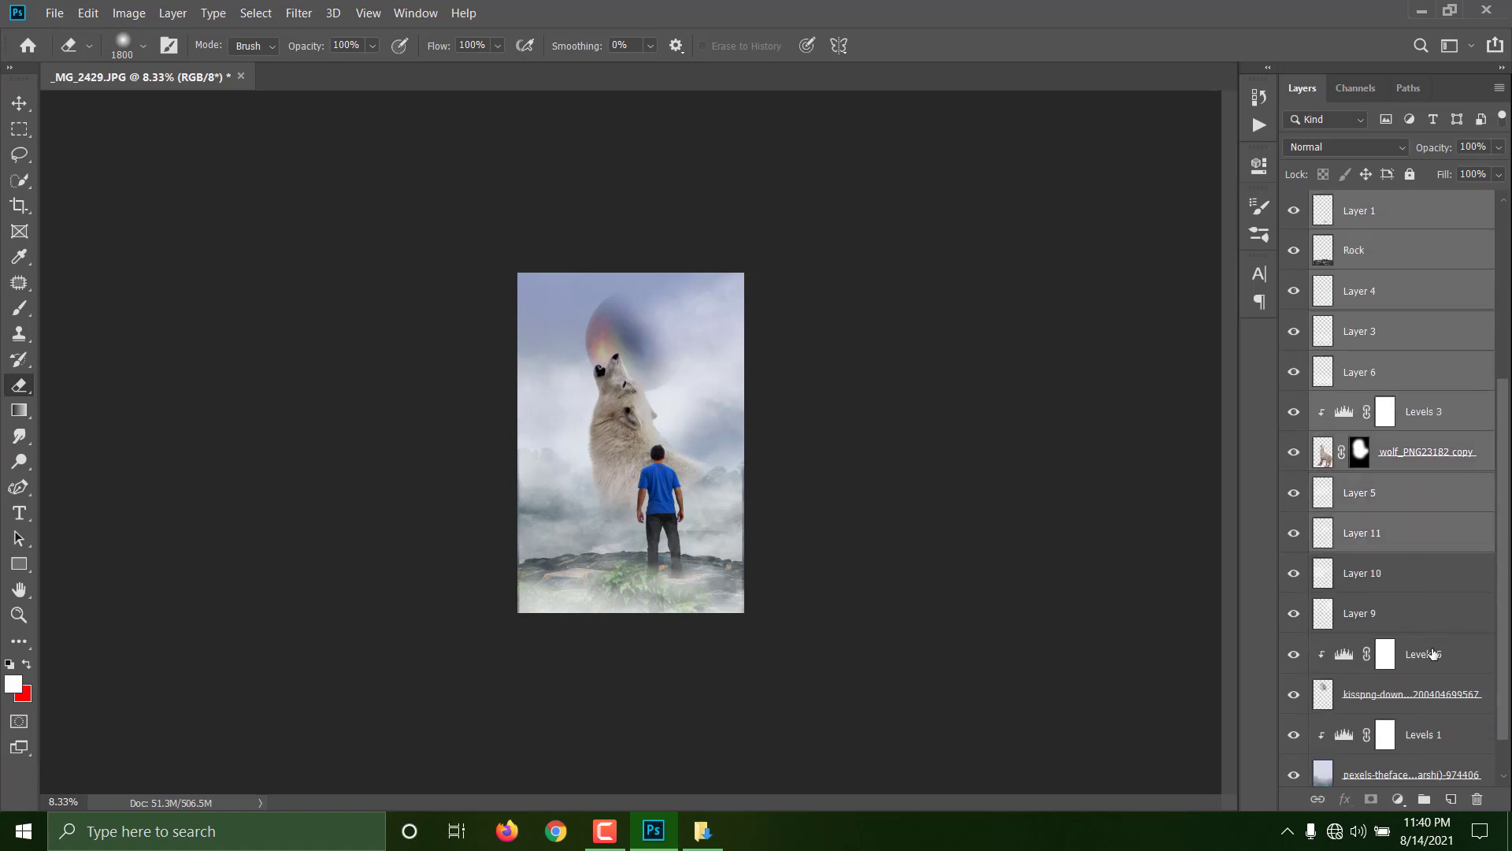
{"action": "left_click", "coordinate": [1434, 654], "text": "shift"}
{"action": "left_click", "coordinate": [1435, 695], "text": "shift"}
{"action": "scroll", "coordinate": [1437, 693], "scroll_direction": "down", "scroll_amount": 1}
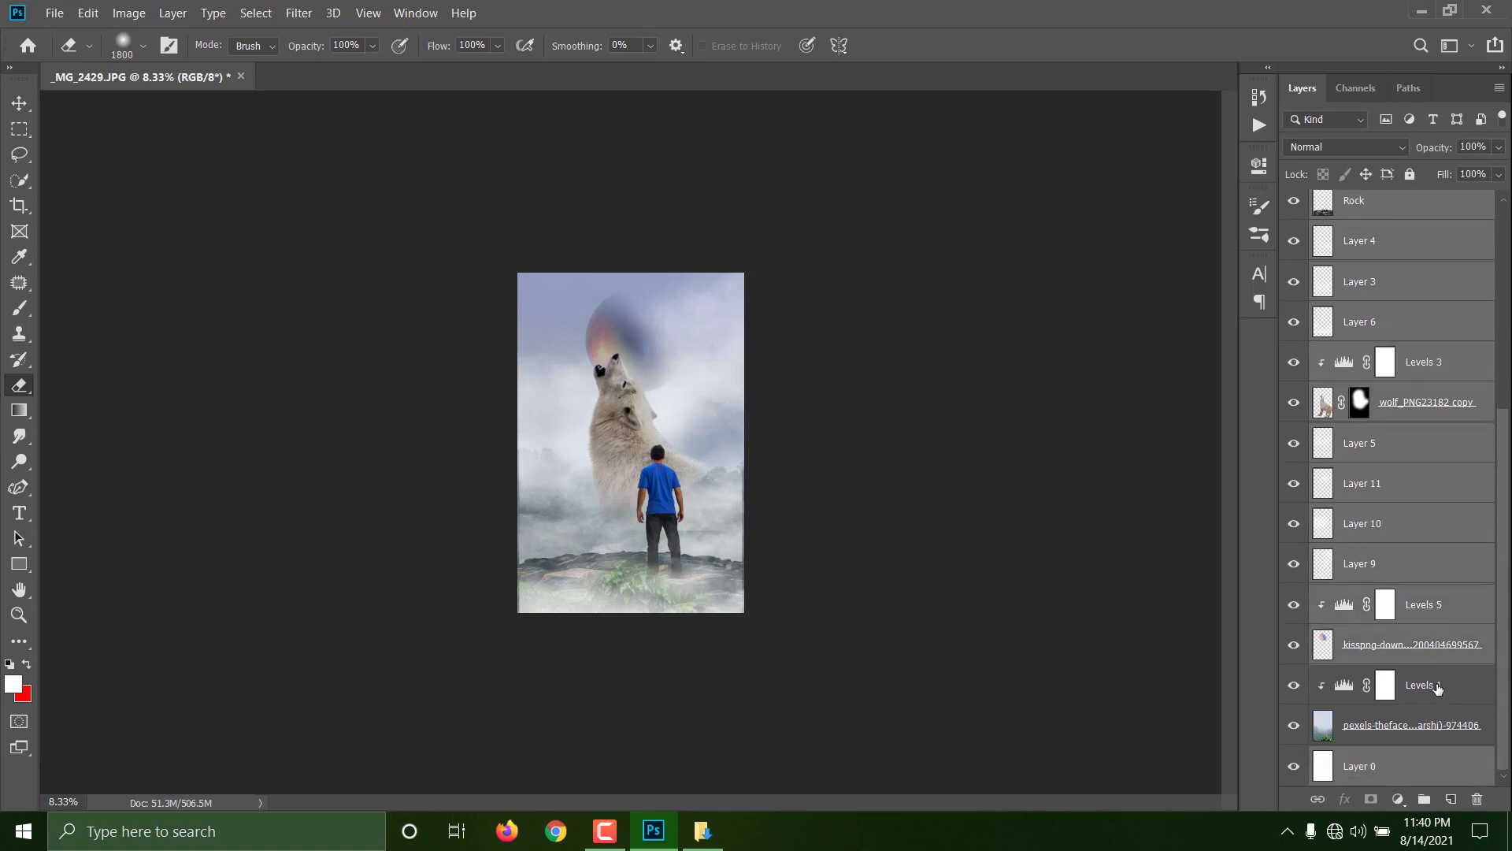
{"action": "left_click", "coordinate": [1438, 687], "text": "shift"}
{"action": "left_click", "coordinate": [1424, 725], "text": "shift"}
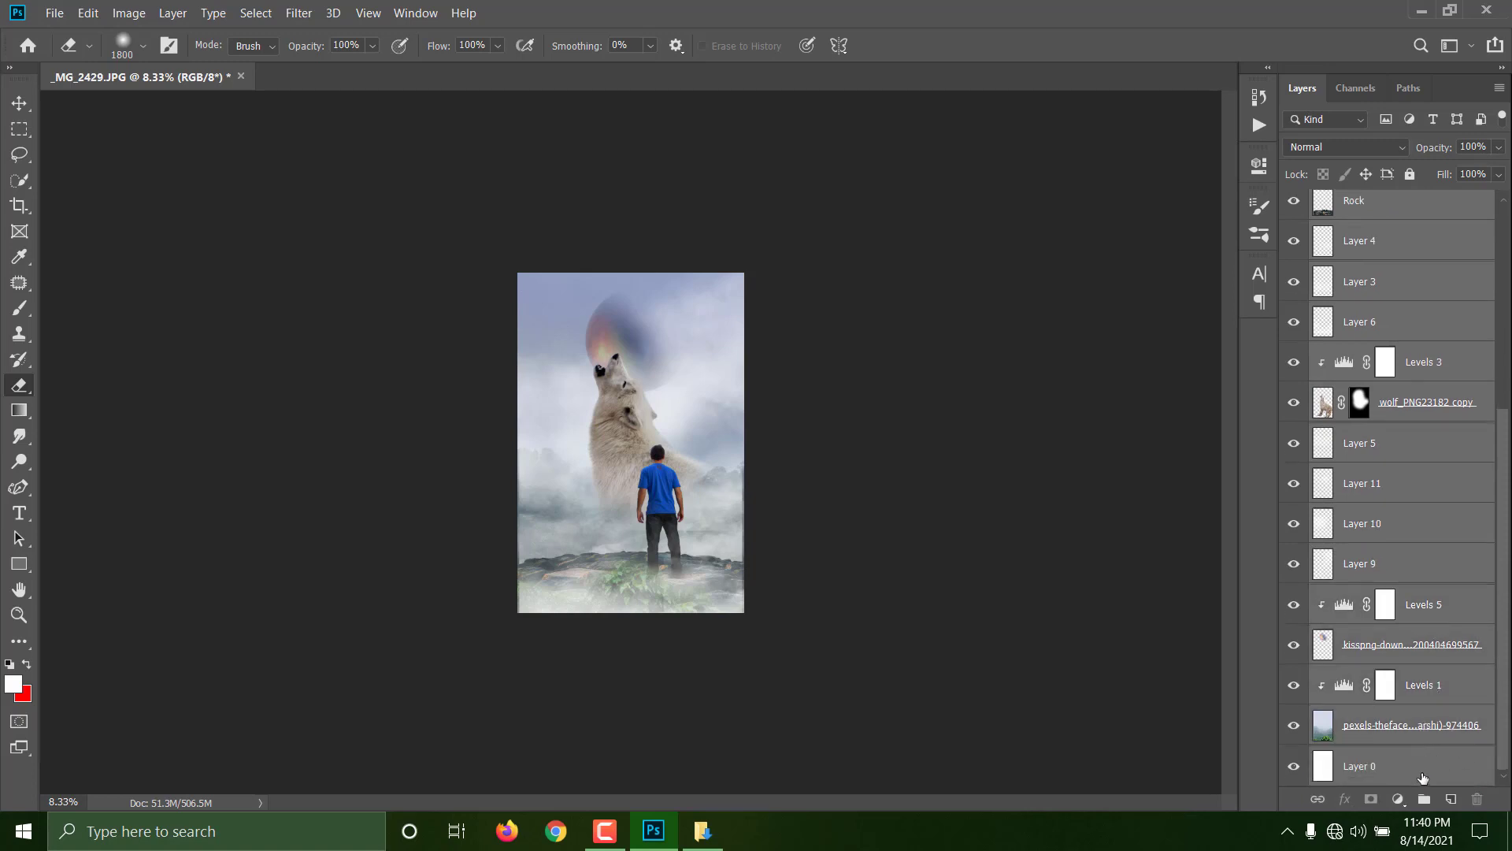
{"action": "left_click", "coordinate": [1425, 799]}
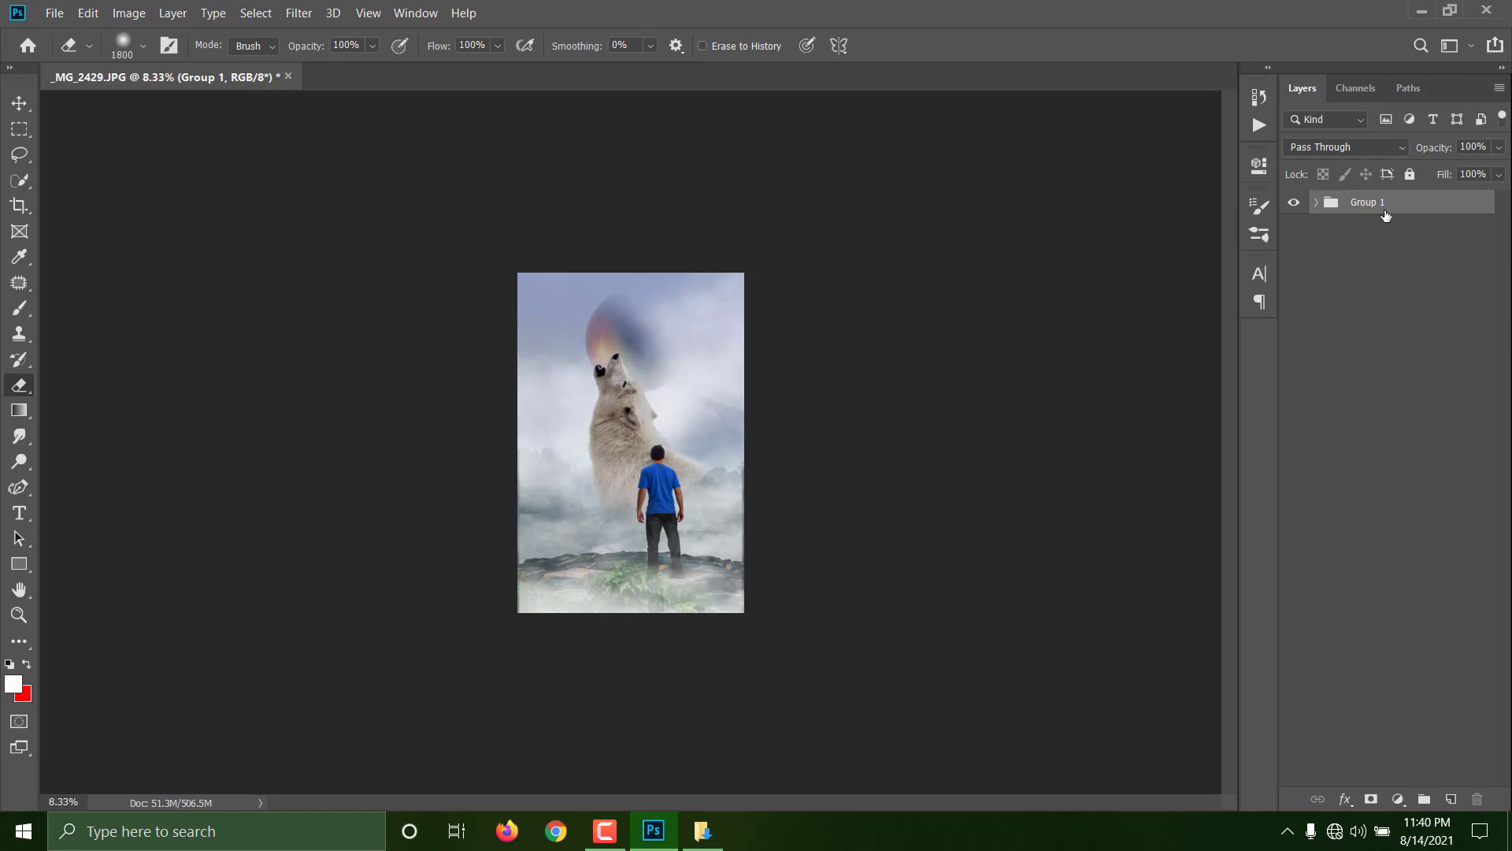
Duplicate the layer group and convert the copy to a smart object.
{"action": "left_click_drag", "start_coordinate": [1404, 223], "coordinate": [1451, 799]}
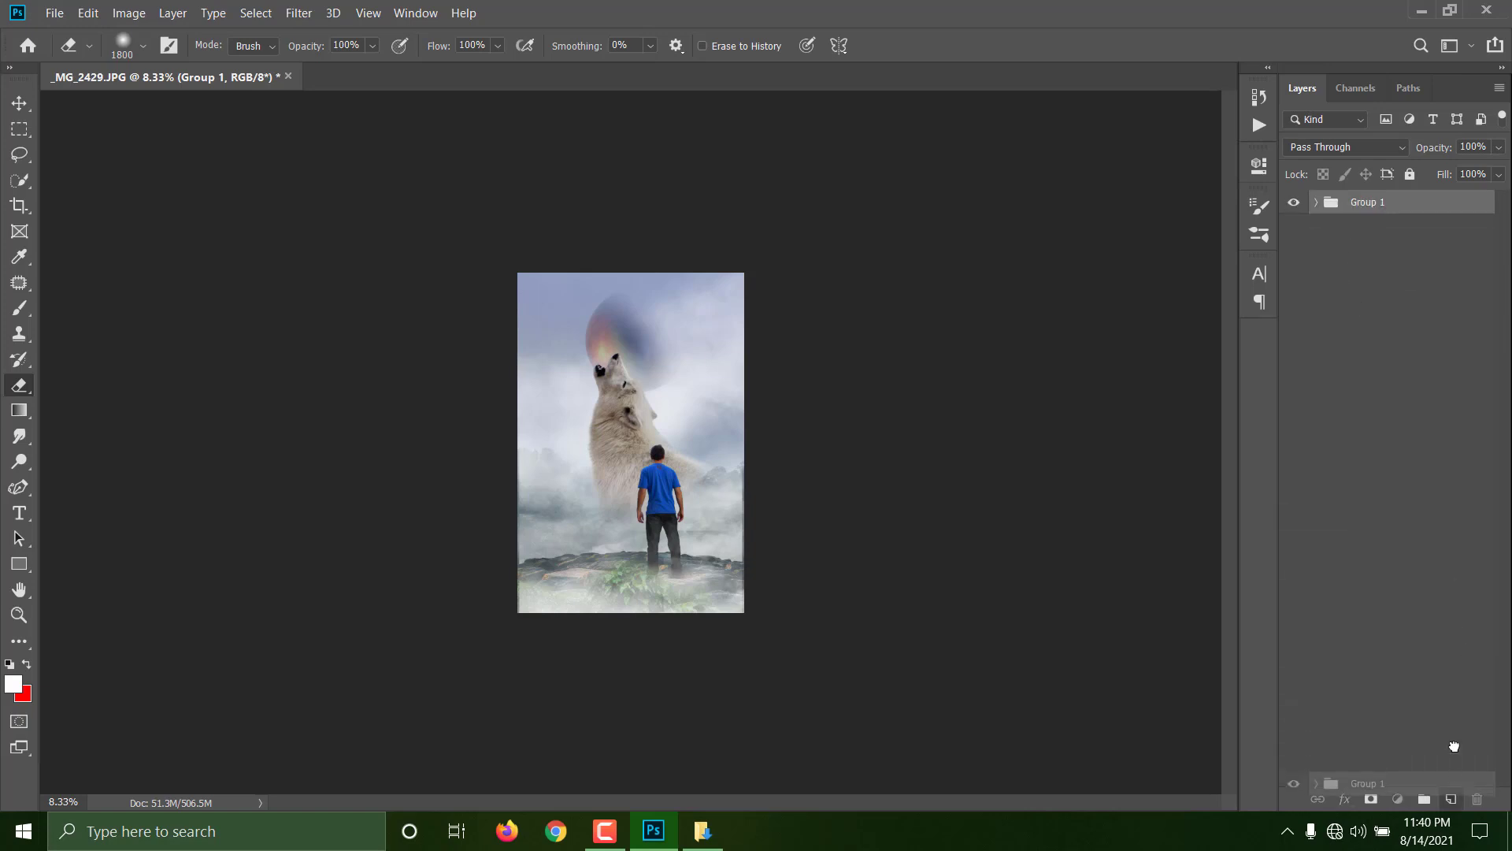
{"action": "right_click", "coordinate": [1397, 204]}
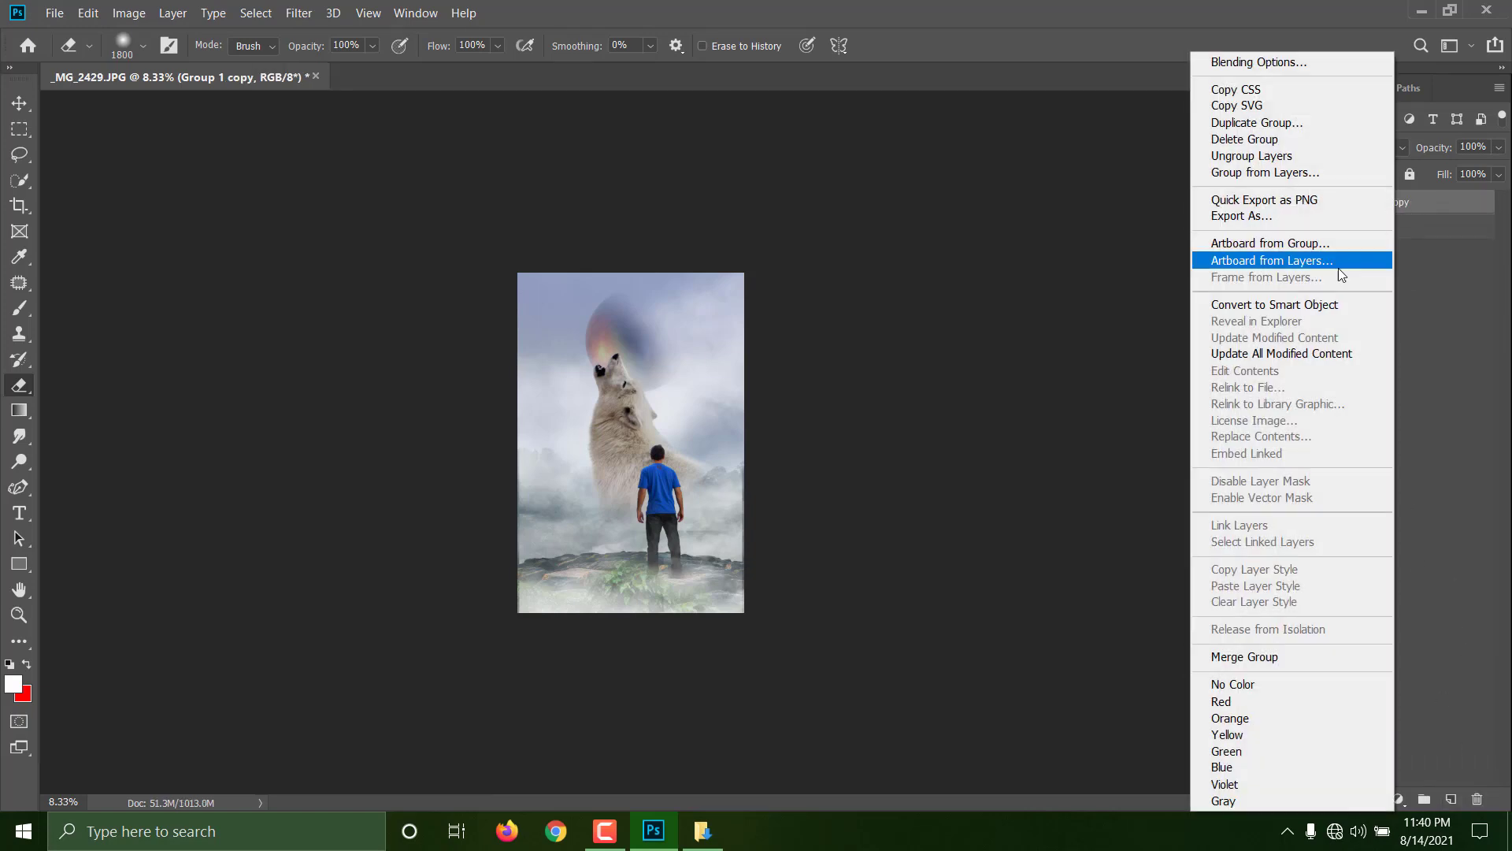
{"action": "left_click", "coordinate": [1339, 298]}
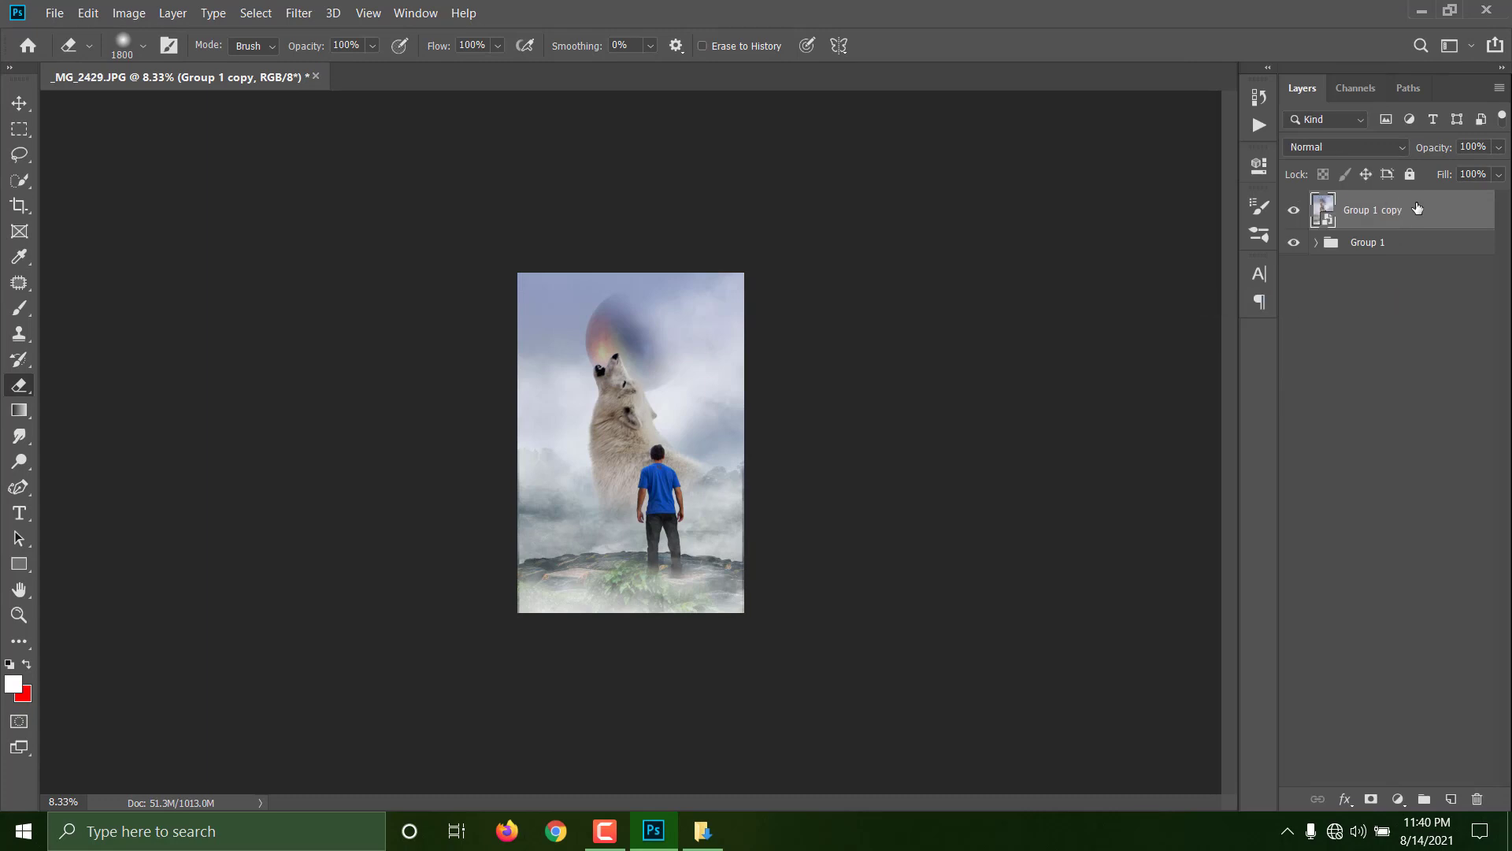
Rasterize the smart object copy of the group and duplicate the resulting layer.
{"action": "right_click", "coordinate": [1418, 218]}
{"action": "left_click", "coordinate": [1211, 329]}
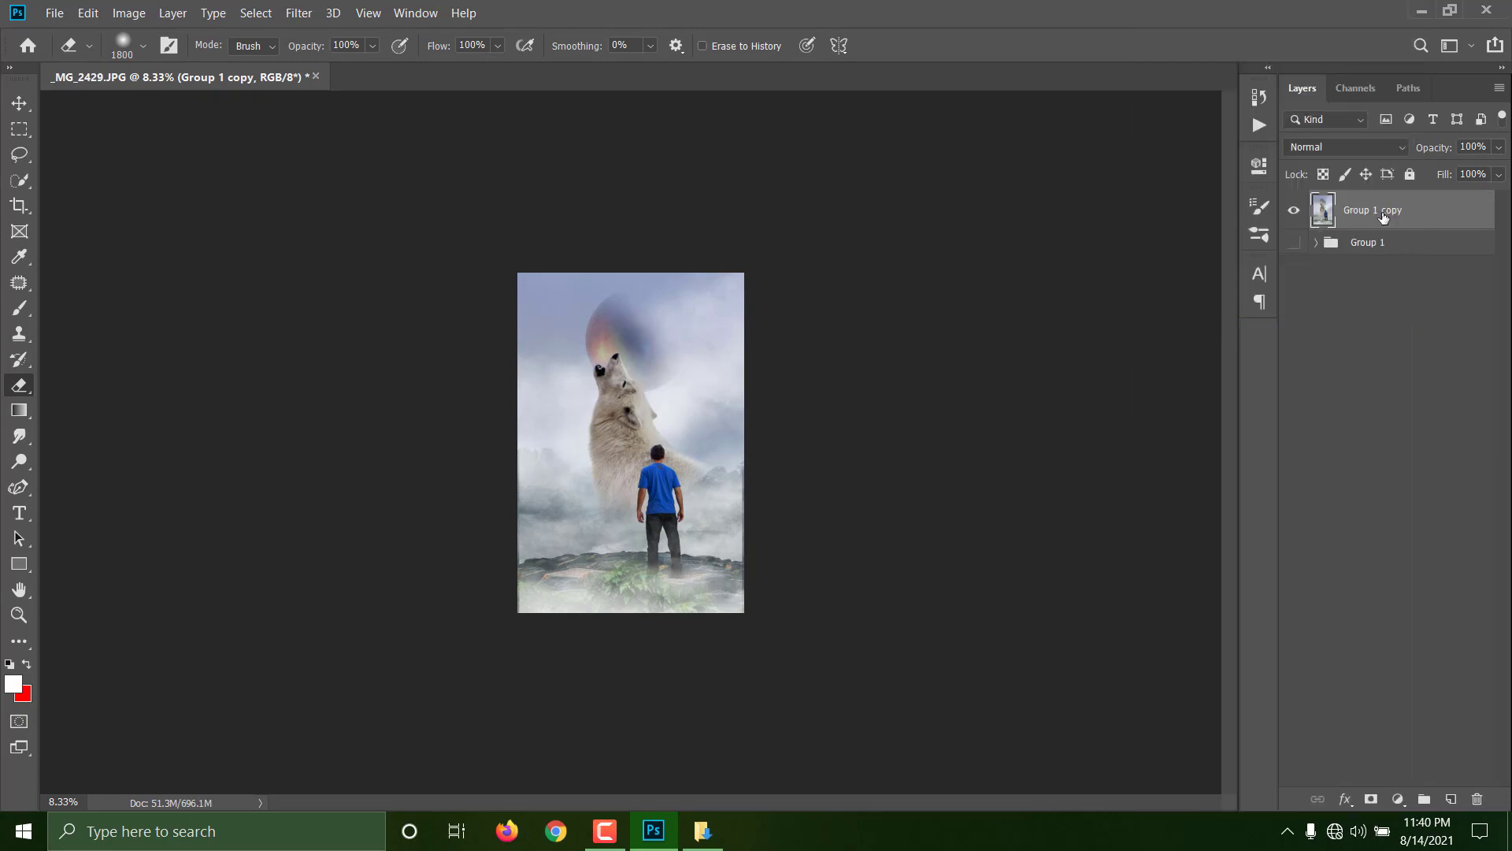
{"action": "key", "text": "ctrl+j"}
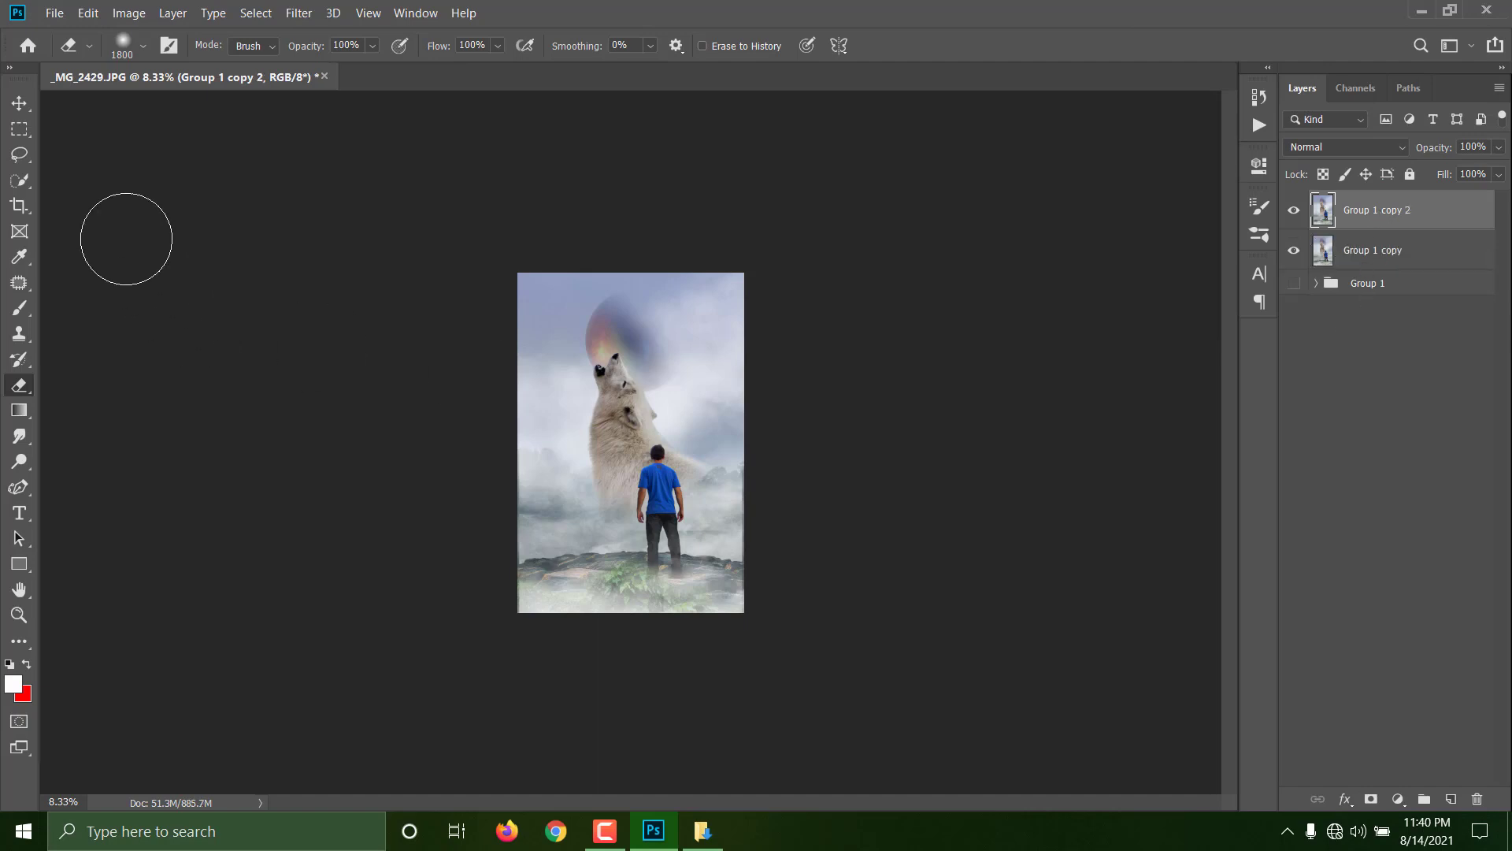
Crop to the current canvas bounds with Delete Cropped Pixels enabled to discard everything outside the image.
{"action": "left_click", "coordinate": [20, 205]}
{"action": "left_click", "coordinate": [630, 386]}
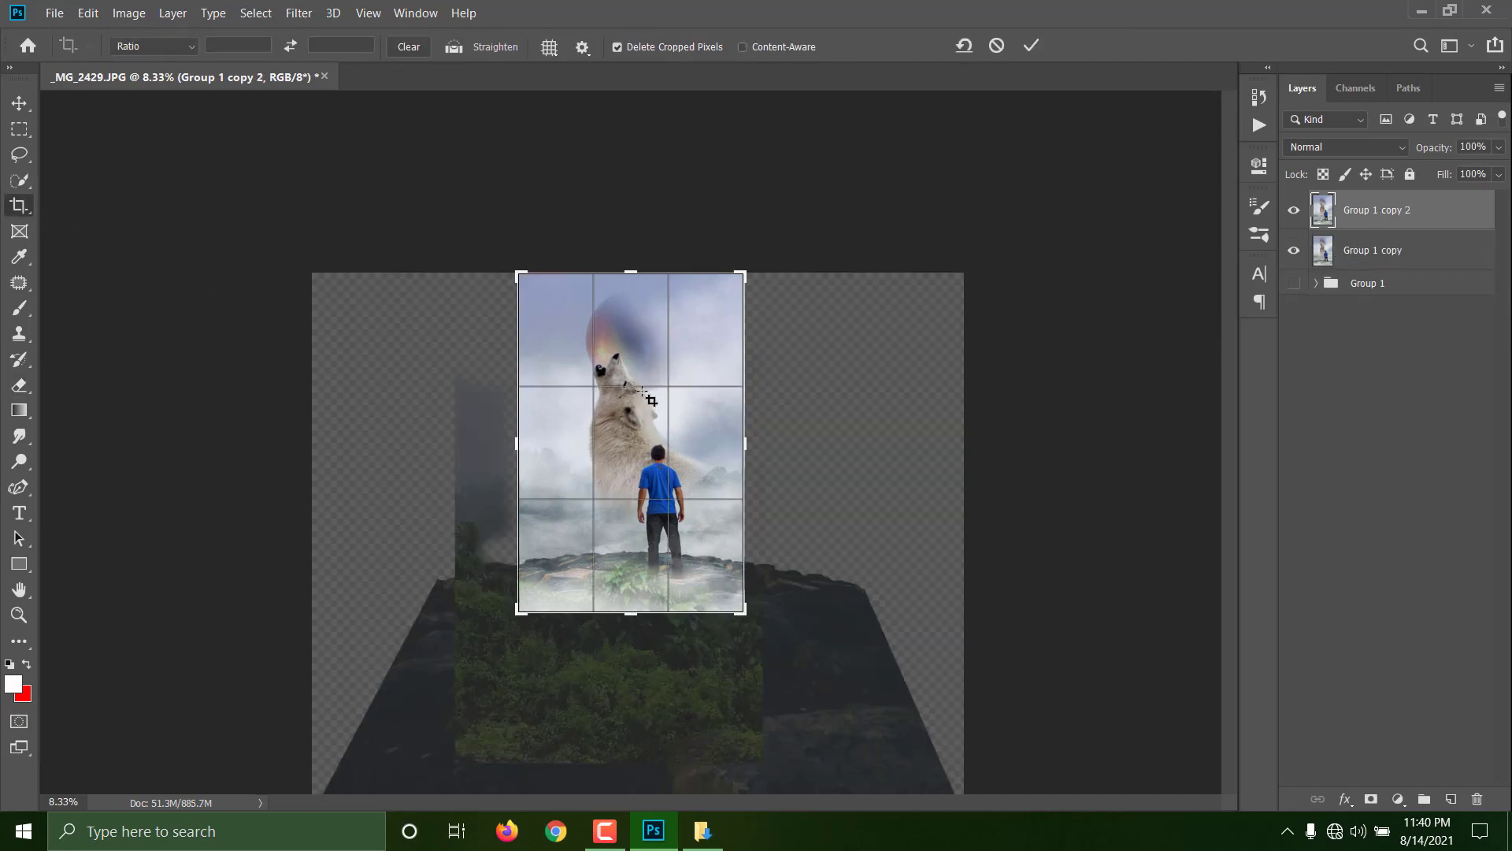
{"action": "left_click", "coordinate": [1031, 49]}
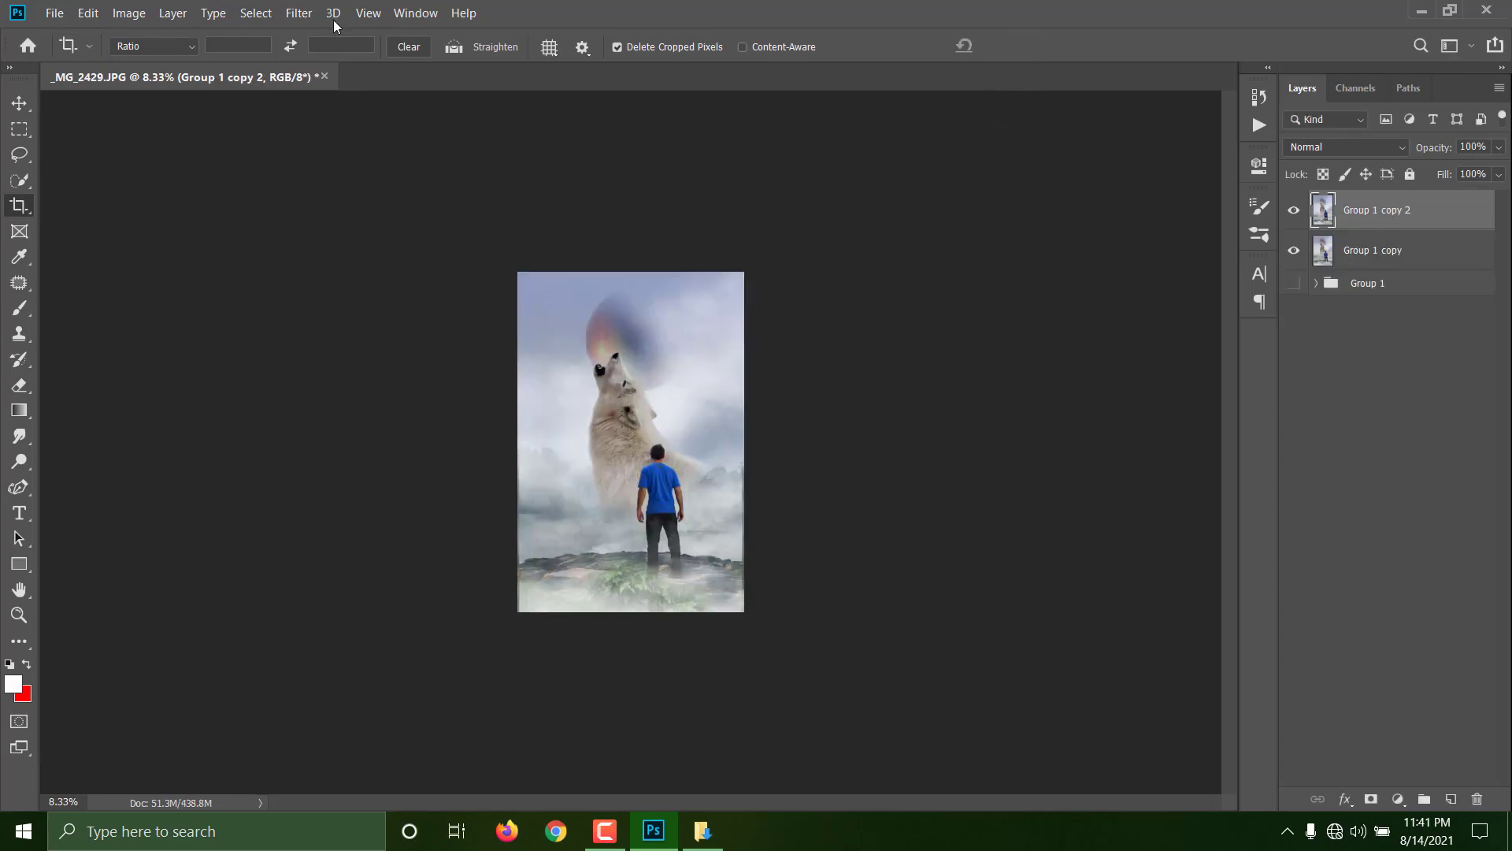
Apply the Camera Raw Filter to Group 1 copy 2 with Highlights -100, Vibrance -30 and Contrast +38.
{"action": "left_click", "coordinate": [299, 13]}
{"action": "left_click", "coordinate": [339, 115]}
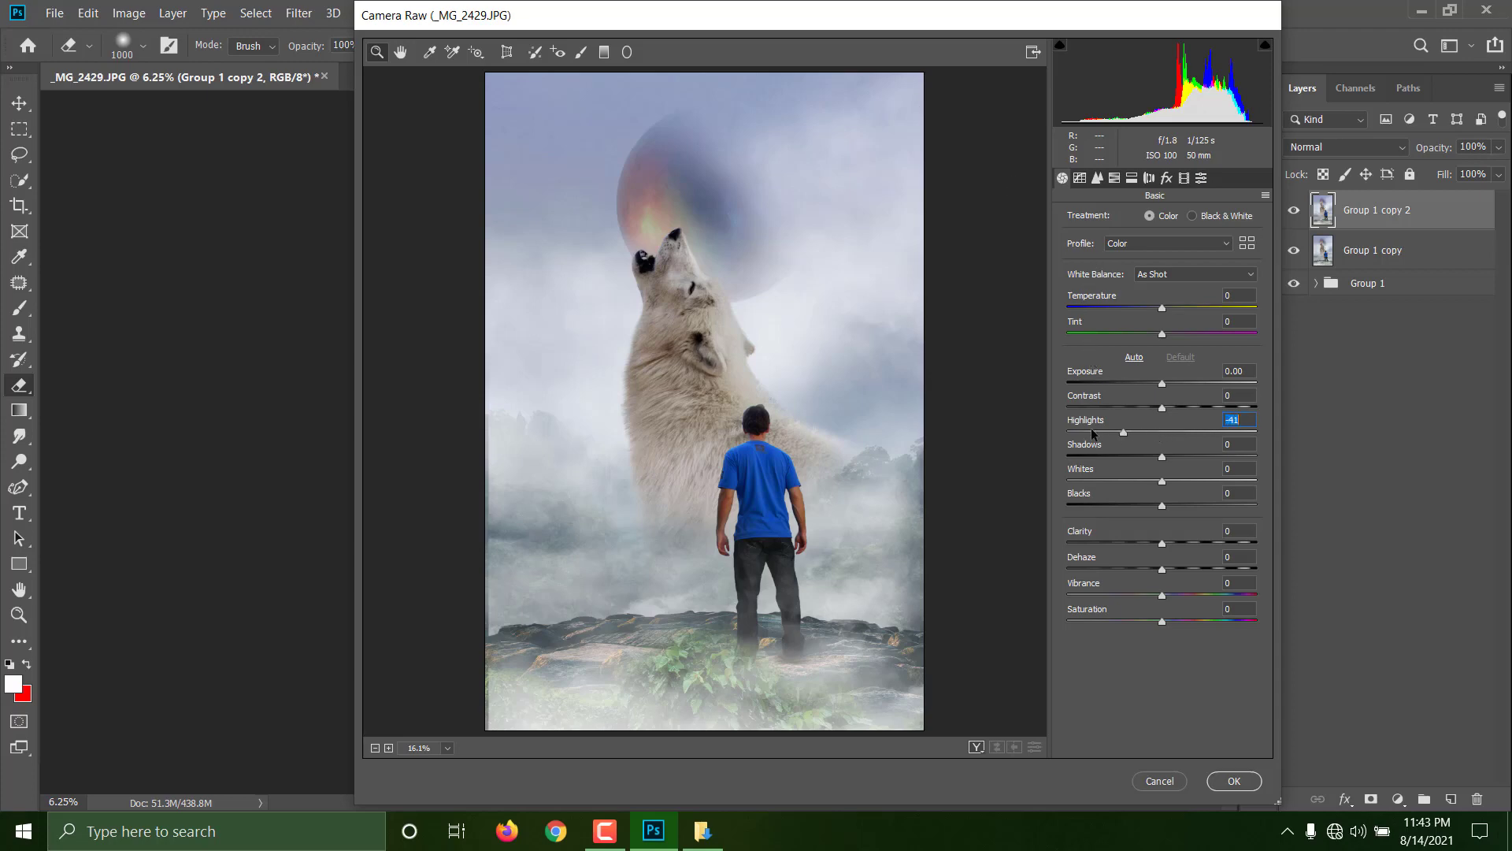
{"action": "left_click_drag", "start_coordinate": [1092, 432], "coordinate": [1004, 439]}
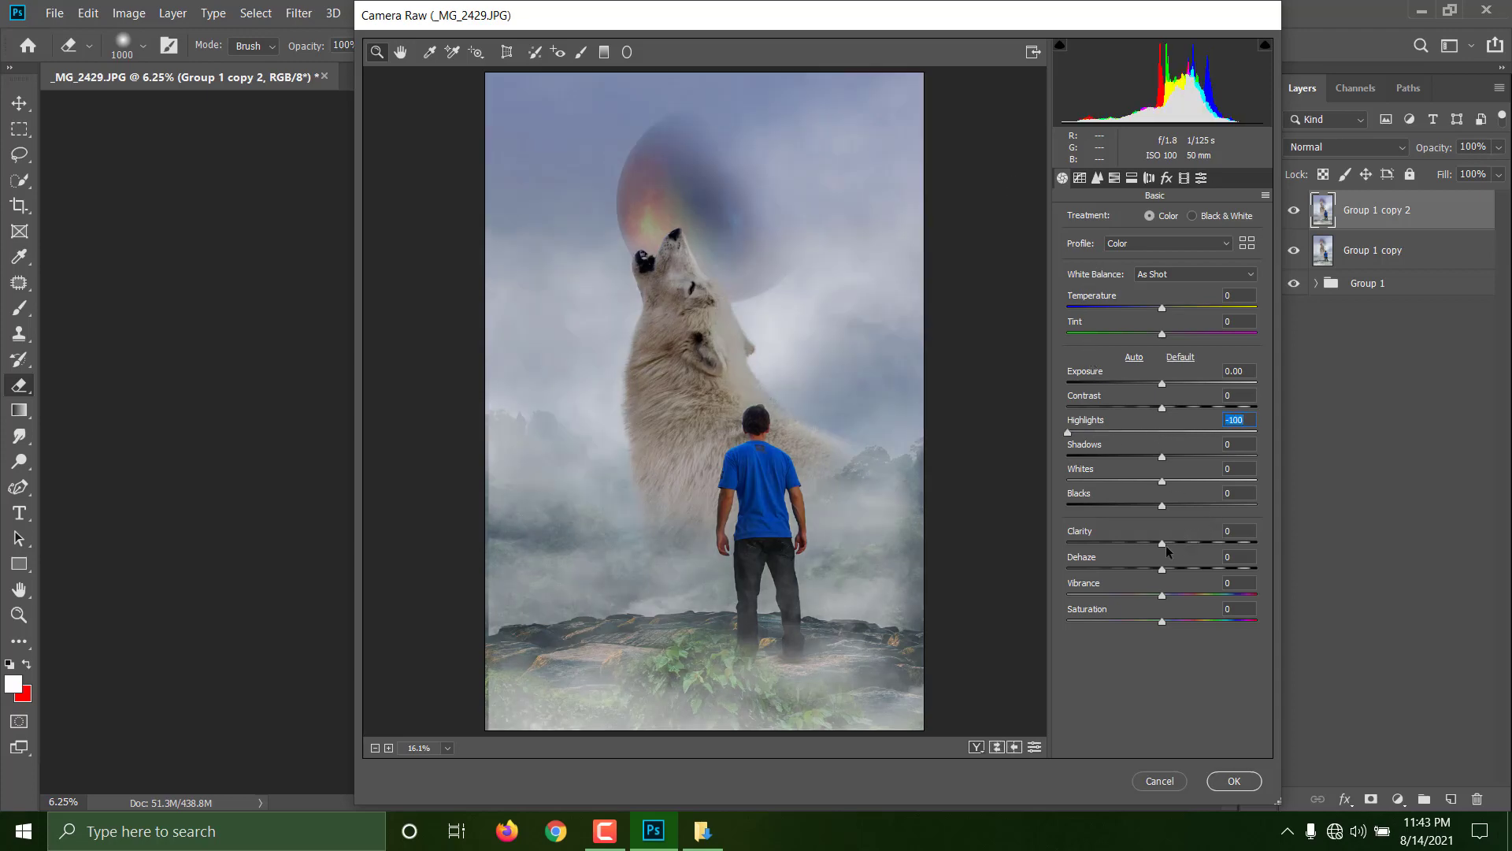
{"action": "left_click_drag", "start_coordinate": [1161, 595], "coordinate": [1097, 607]}
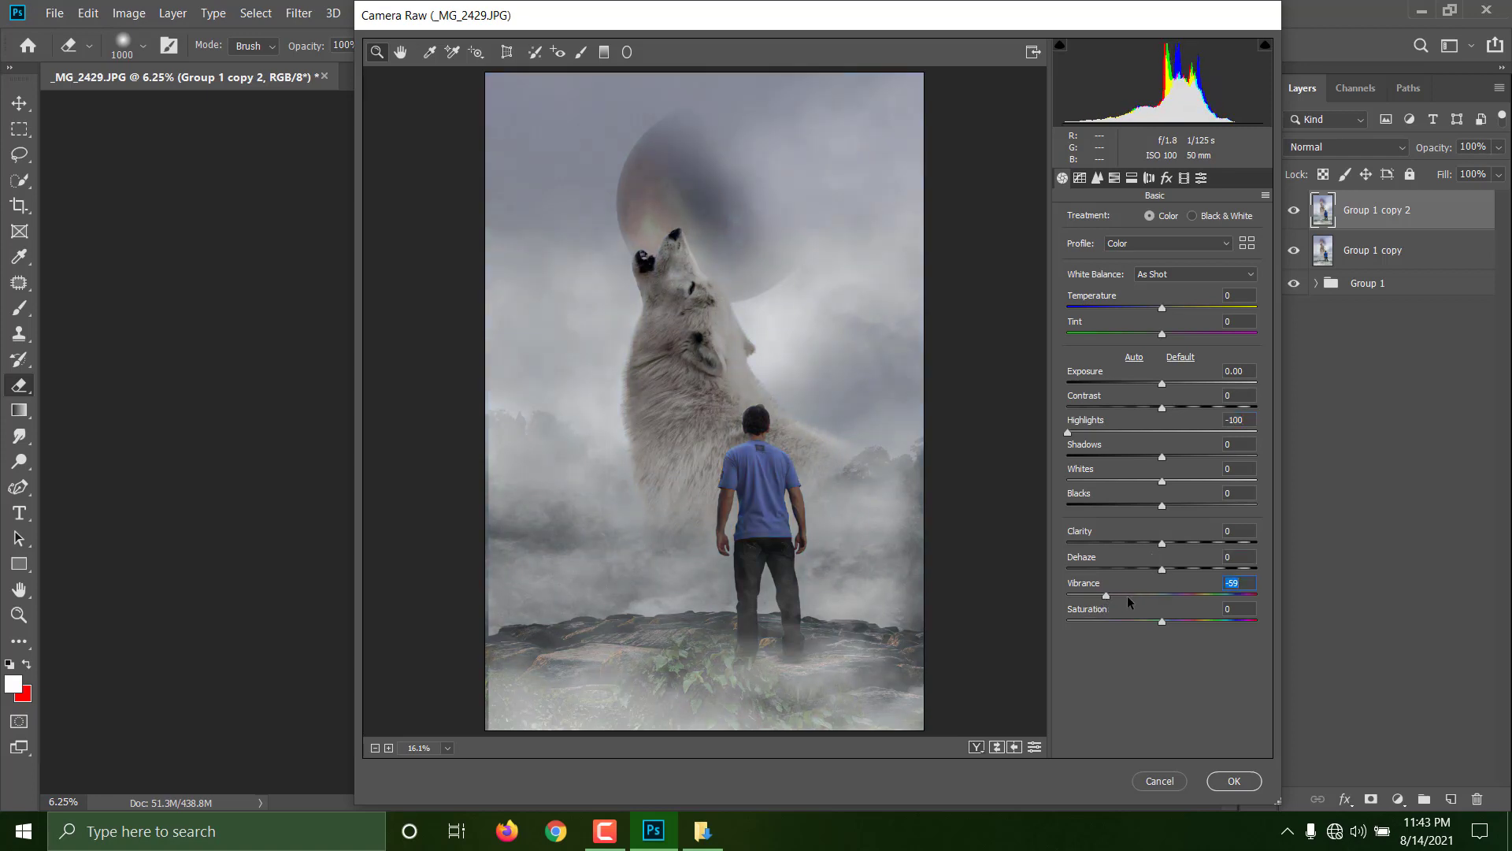
{"action": "double_click", "coordinate": [1117, 592]}
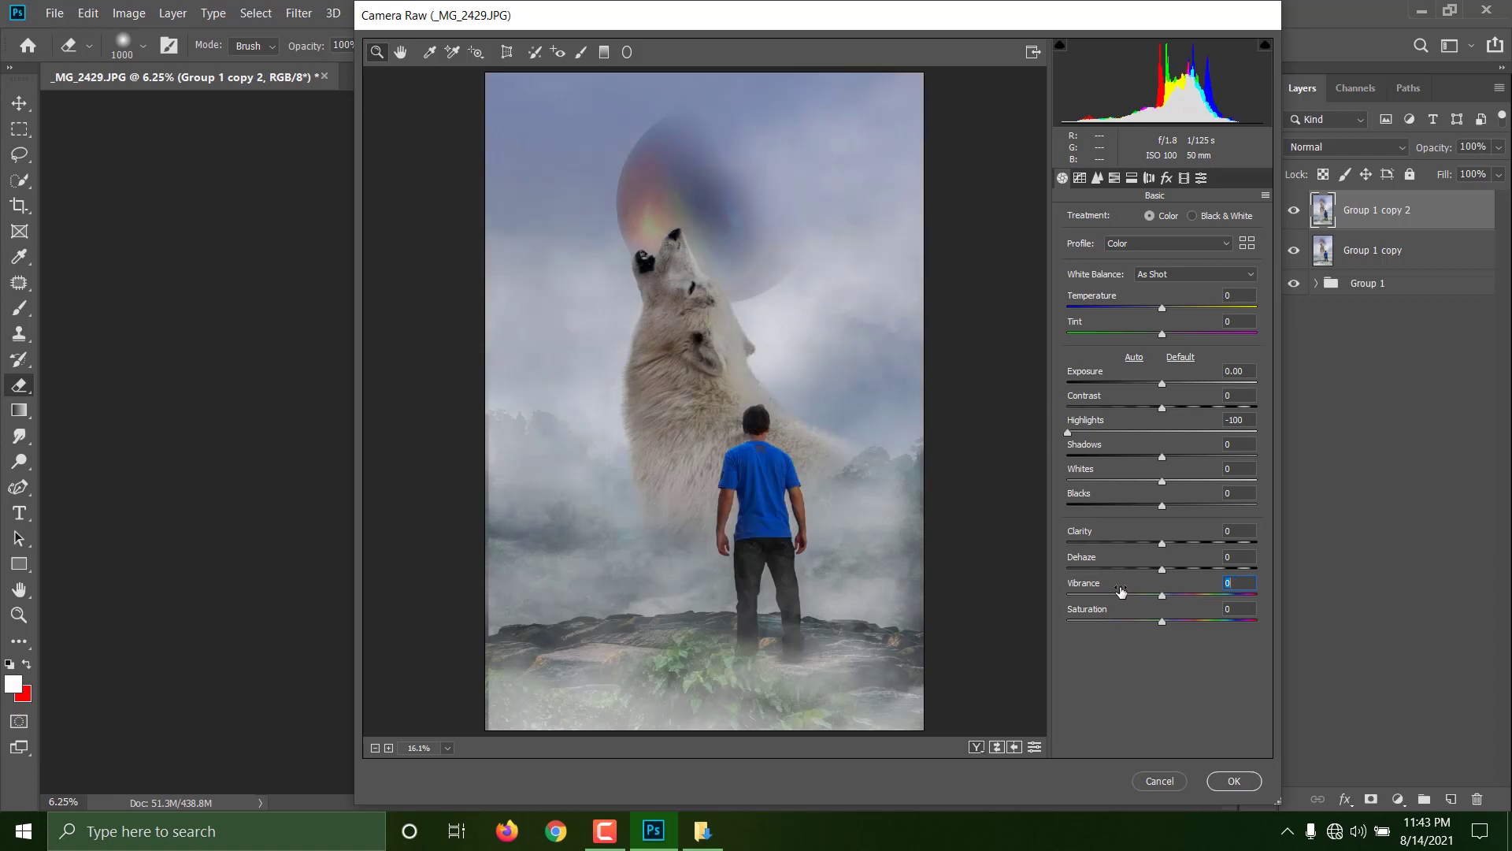
{"action": "left_click_drag", "start_coordinate": [1162, 597], "coordinate": [1135, 597]}
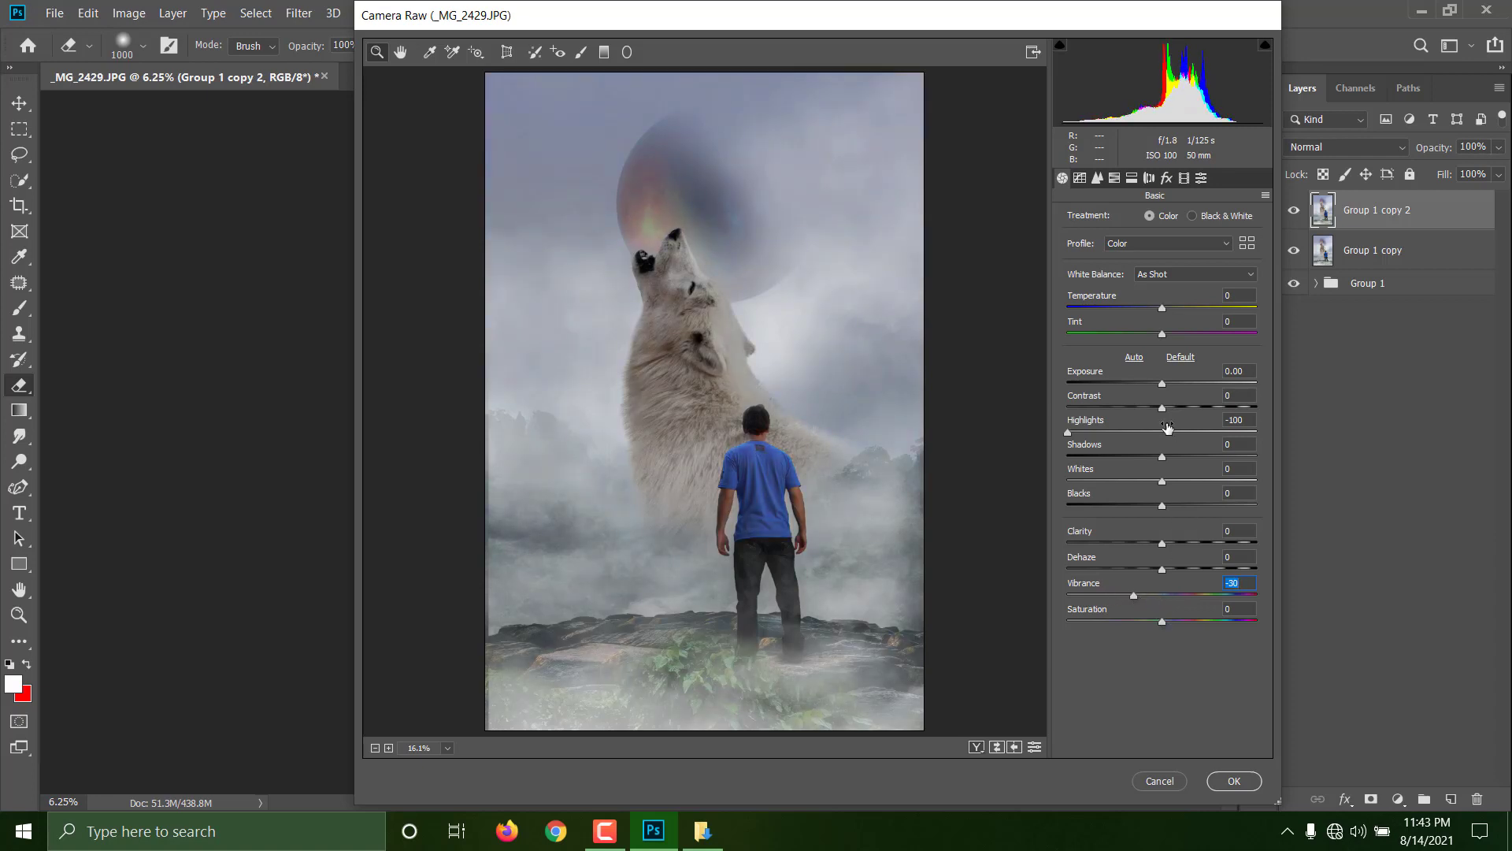
{"action": "left_click_drag", "start_coordinate": [1164, 405], "coordinate": [1199, 405]}
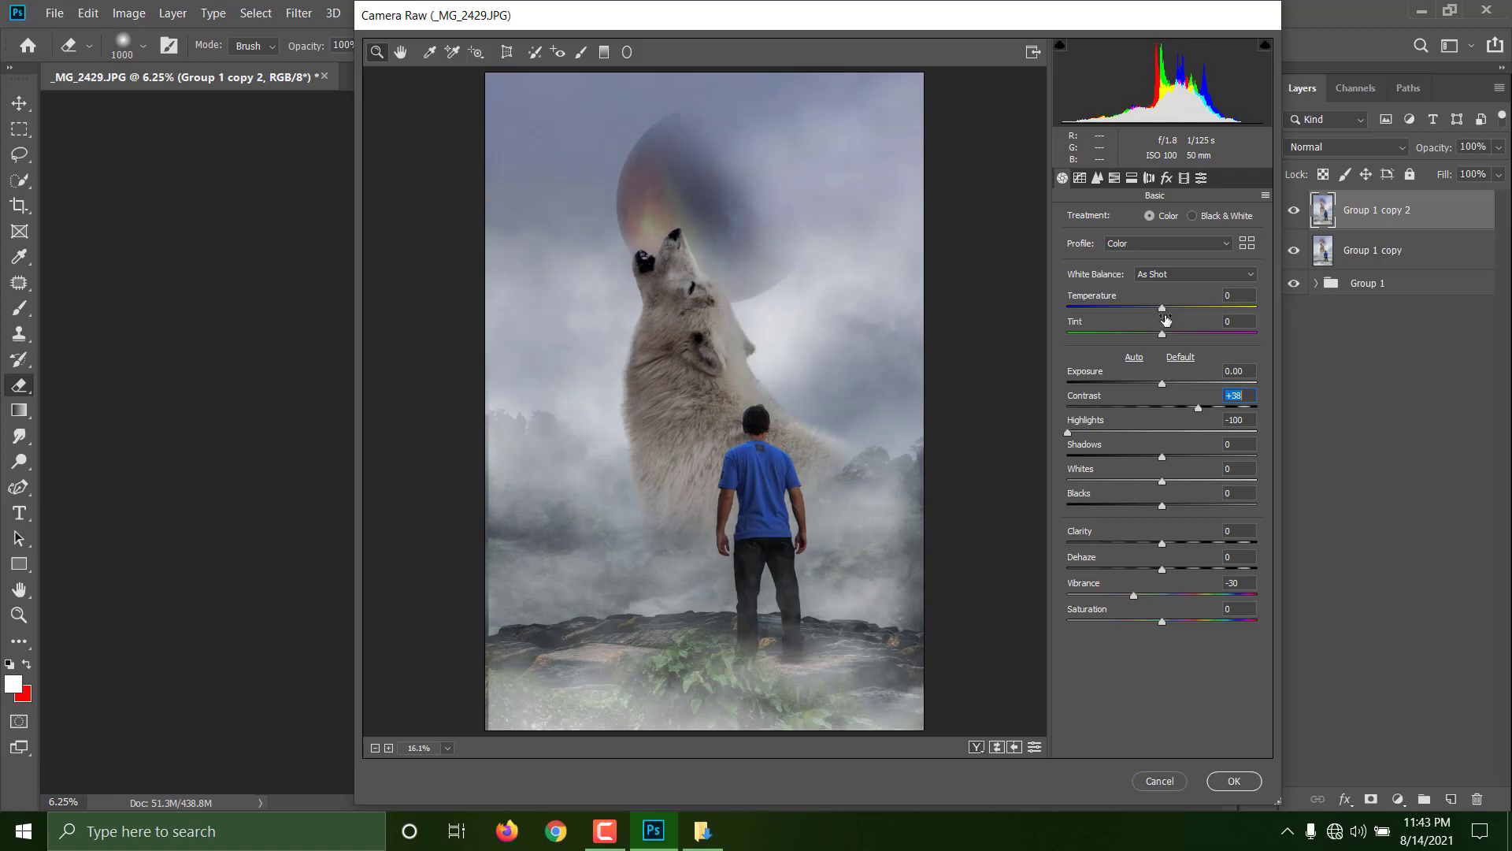
{"action": "left_click", "coordinate": [1234, 782]}
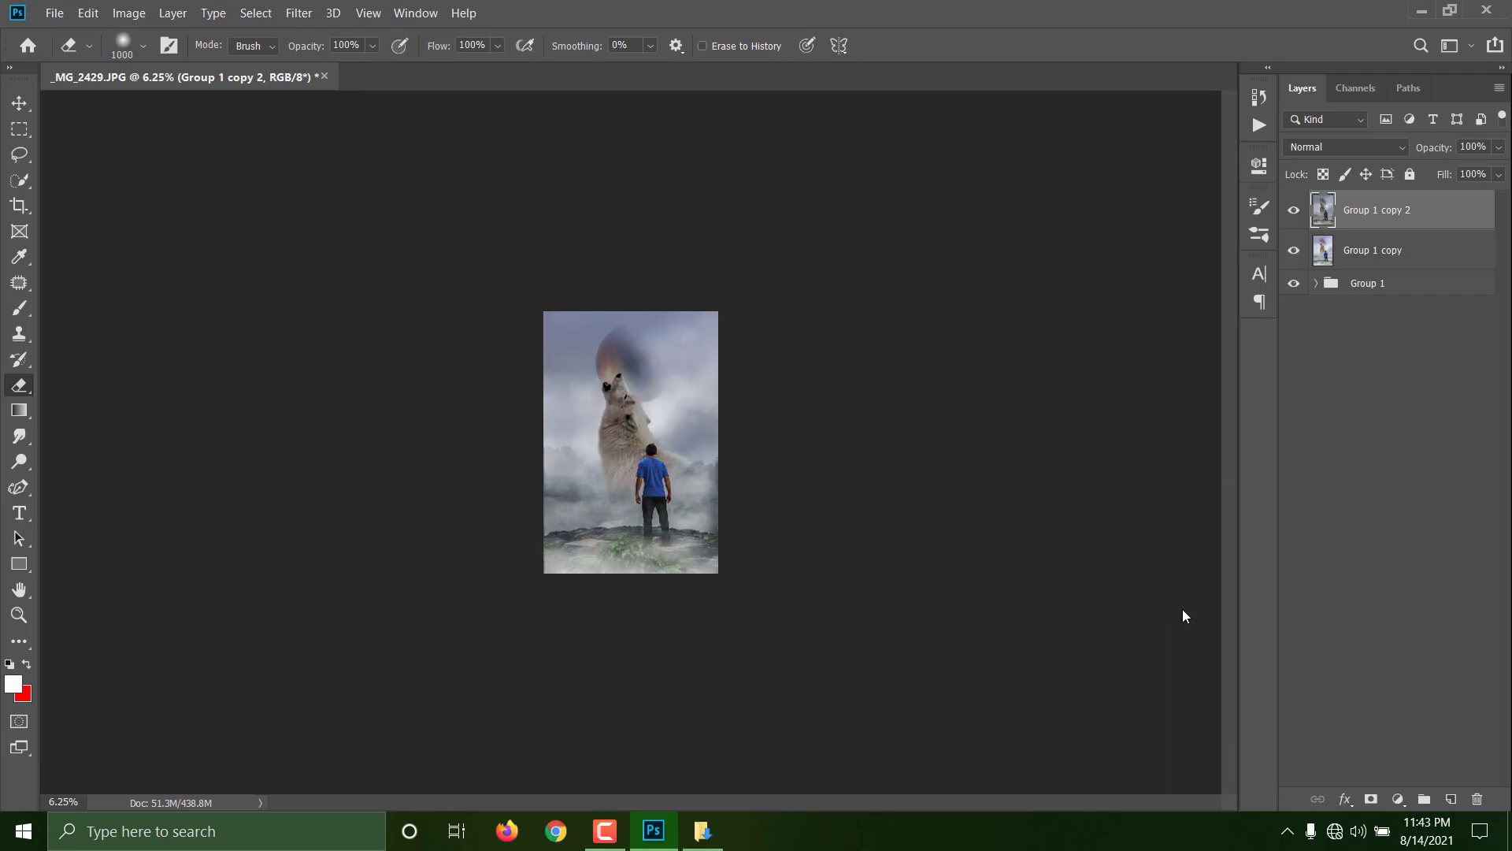
Add a dark Camera Raw post-crop vignette to the top layer with Amount -55, Midpoint 0 and Feather 100.
{"action": "key", "text": "ctrl+plus"}
{"action": "key", "text": "ctrl+plus"}
{"action": "key", "text": "ctrl+shift+a"}
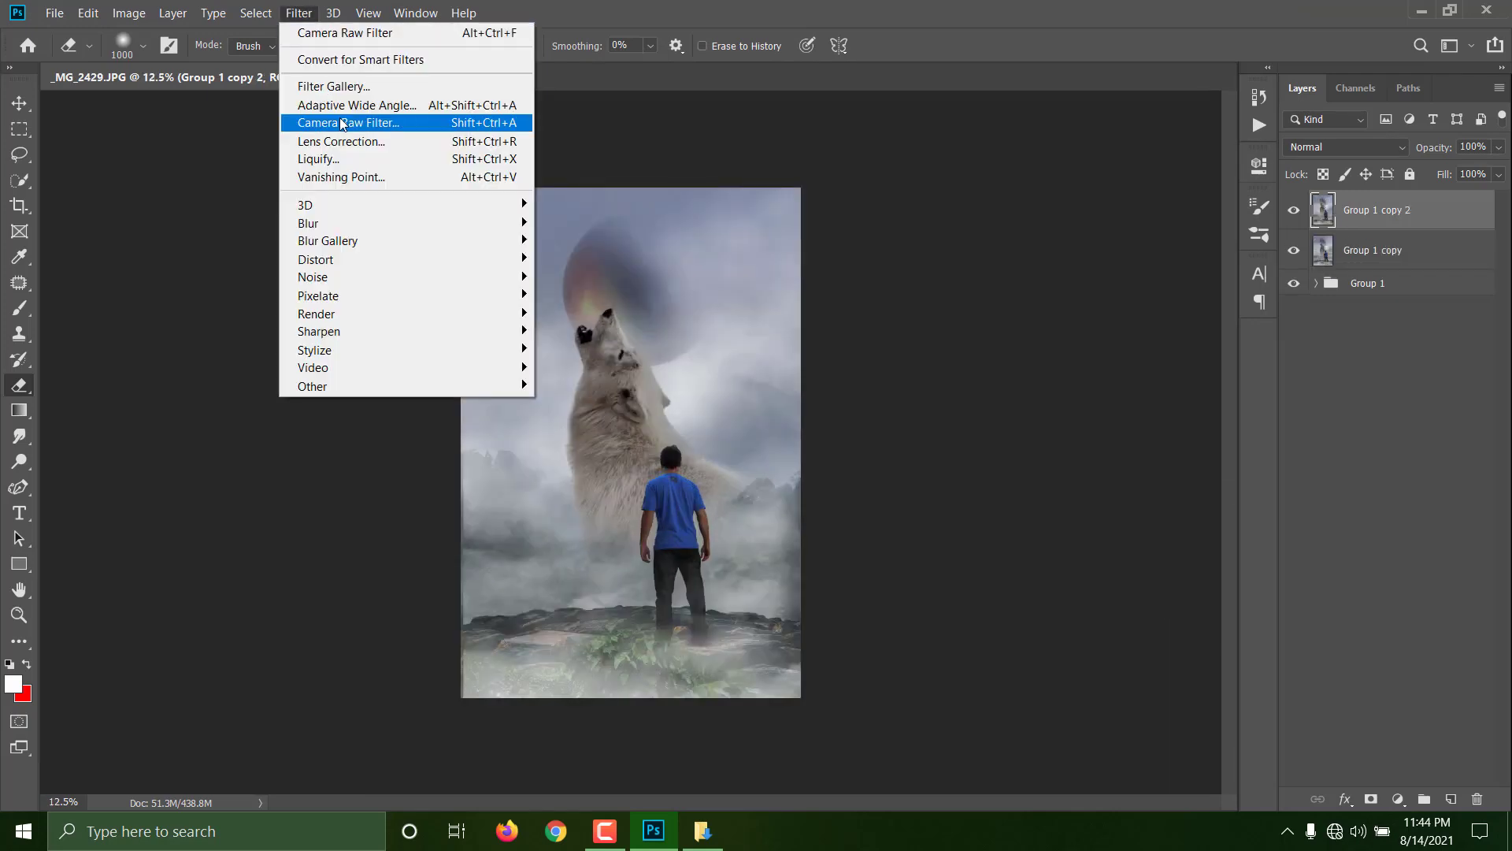
{"action": "left_click_drag", "start_coordinate": [1162, 383], "coordinate": [1107, 372]}
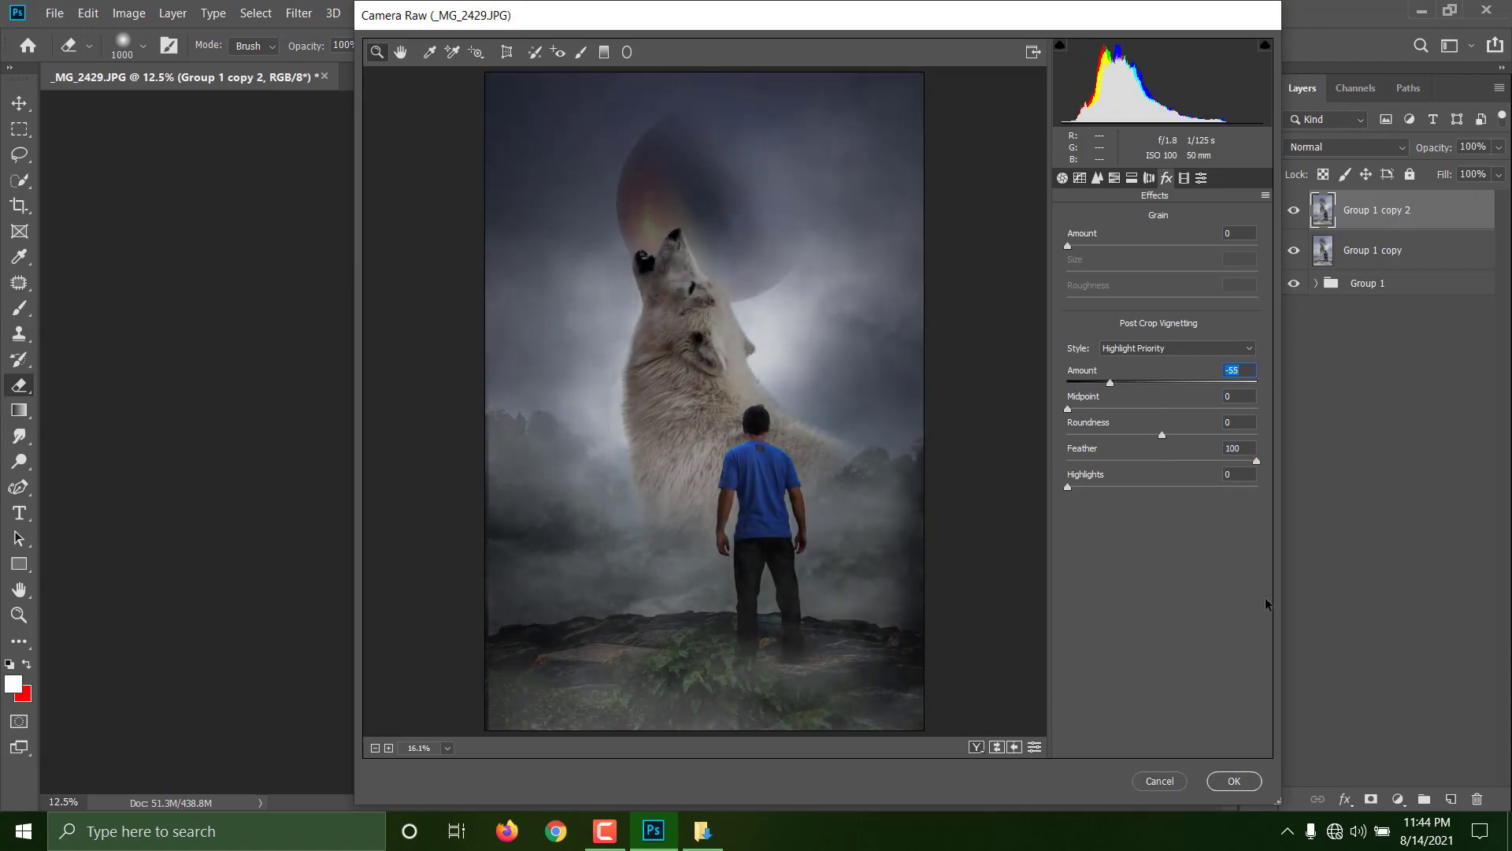
{"action": "left_click", "coordinate": [1234, 781]}
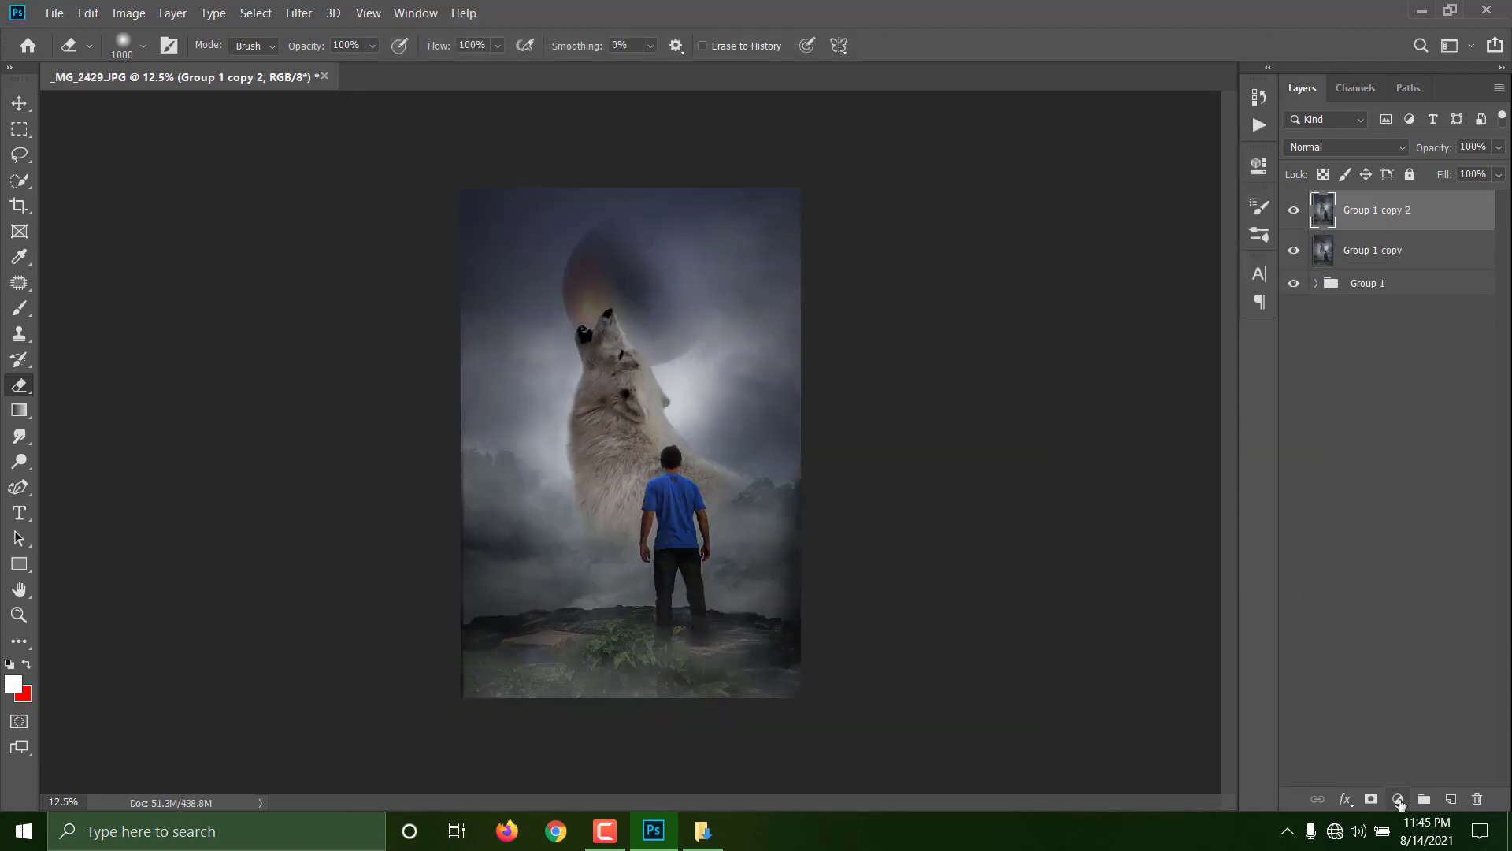
Add a Curves adjustment layer on top and lift the RGB black point, with an anchor point holding the lower tones.
{"action": "left_click", "coordinate": [1398, 799]}
{"action": "left_click", "coordinate": [1387, 551]}
{"action": "left_click_drag", "start_coordinate": [1039, 409], "coordinate": [1014, 435]}
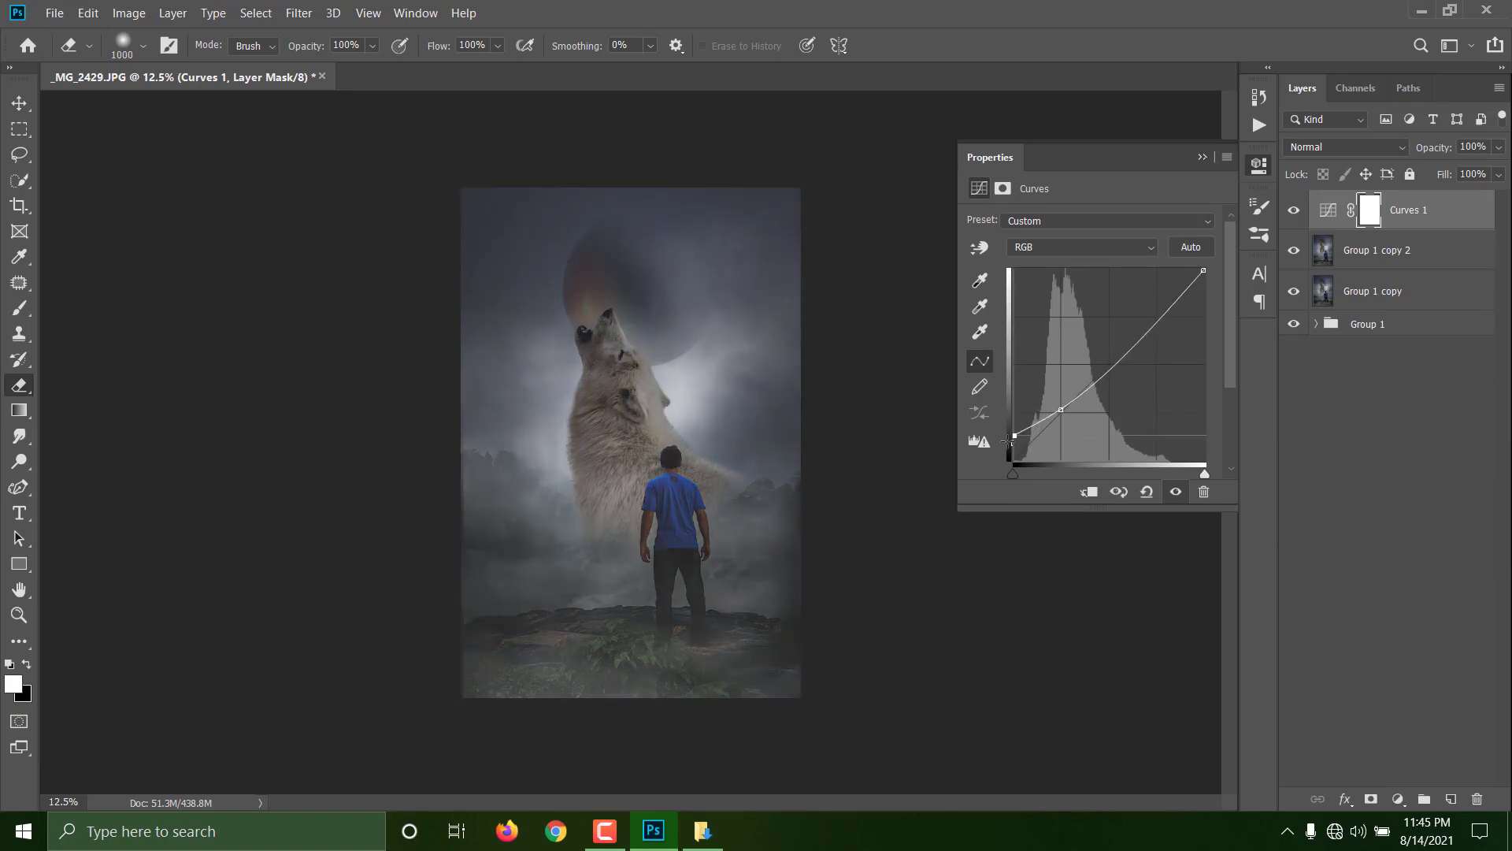
In the Curves blue channel, lower the white point, raise the black point slightly and anchor the lower tones.
{"action": "left_click", "coordinate": [1040, 246]}
{"action": "left_click", "coordinate": [1039, 308]}
{"action": "mouse_move", "coordinate": [1204, 270]}
{"action": "left_mouse_down"}
{"action": "mouse_move", "coordinate": [1204, 304]}
{"action": "mouse_move", "coordinate": [1204, 290]}
{"action": "left_mouse_up"}
{"action": "left_click_drag", "start_coordinate": [1014, 459], "coordinate": [1059, 410]}
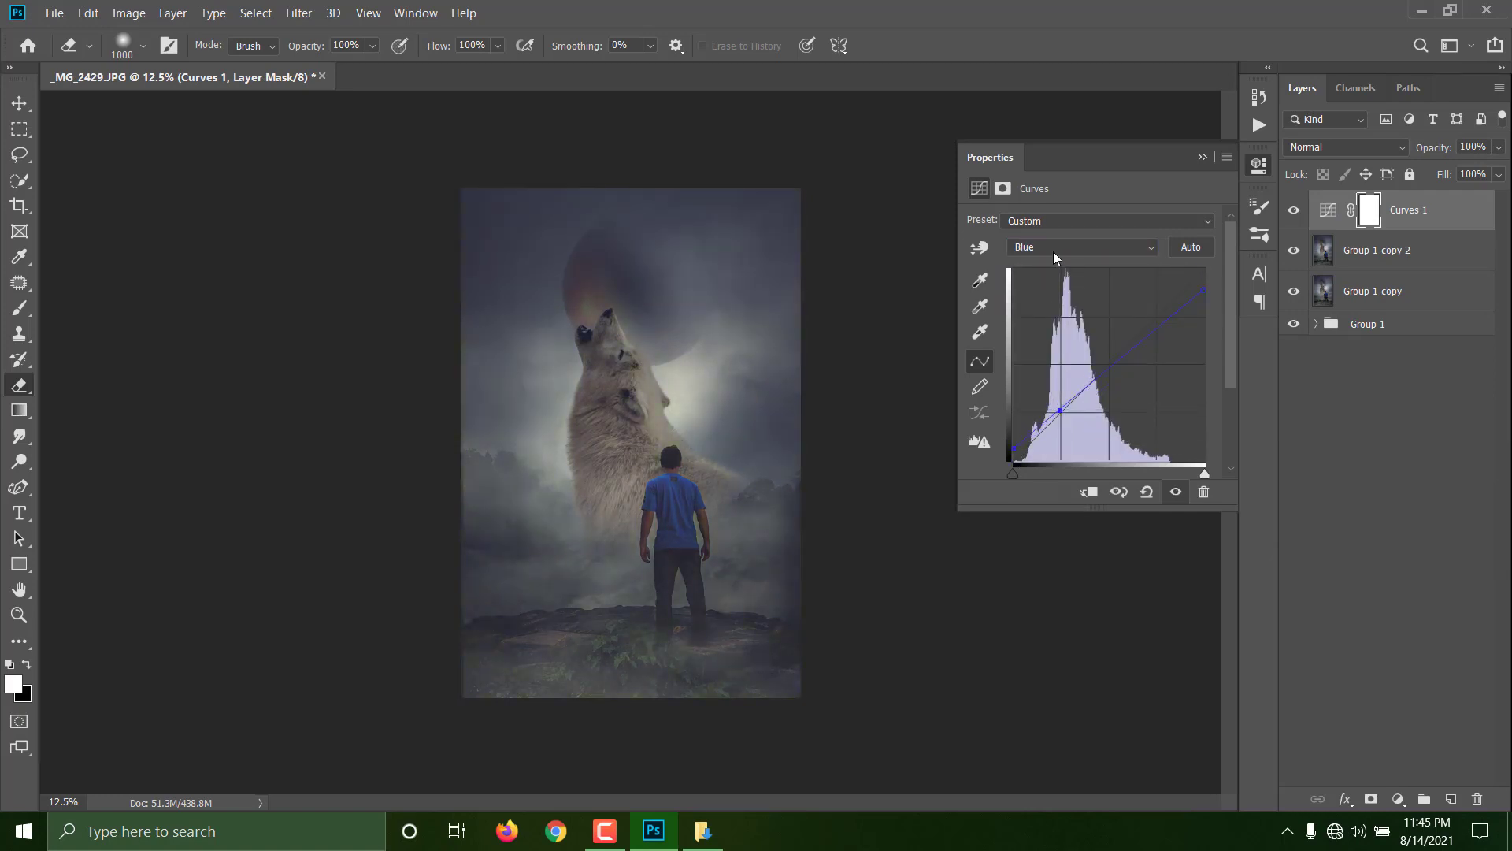
In the Curves red channel, pull the white point inward to boost the highlights and anchor the shadows near the baseline.
{"action": "left_click", "coordinate": [1055, 249]}
{"action": "left_click", "coordinate": [1047, 279]}
{"action": "left_click_drag", "start_coordinate": [1204, 270], "coordinate": [1190, 271]}
{"action": "left_click_drag", "start_coordinate": [1014, 459], "coordinate": [1013, 457]}
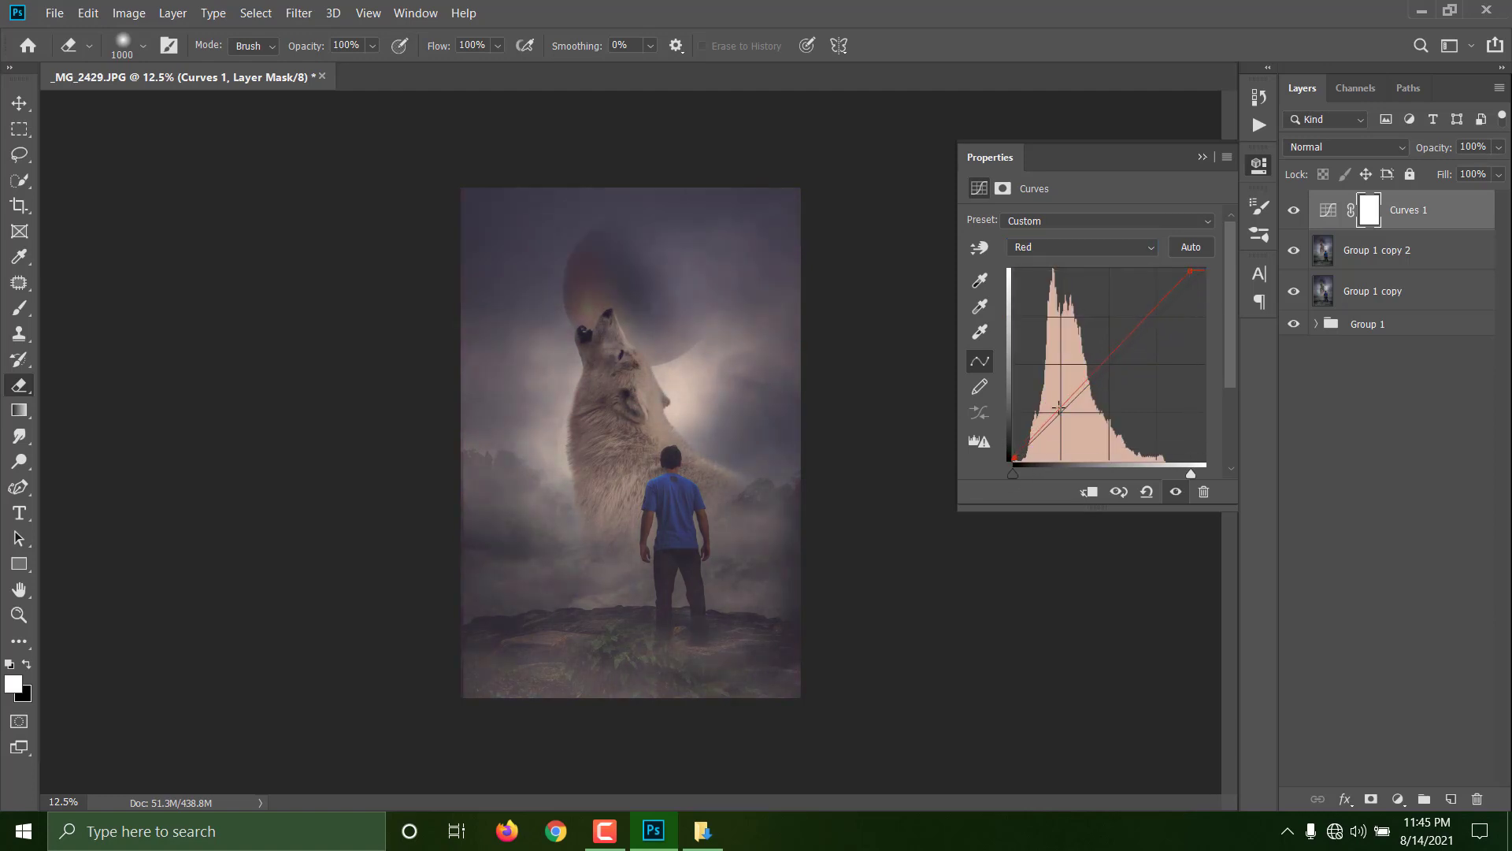
{"action": "left_click_drag", "start_coordinate": [1059, 409], "coordinate": [1060, 416]}
{"action": "left_click", "coordinate": [1081, 248]}
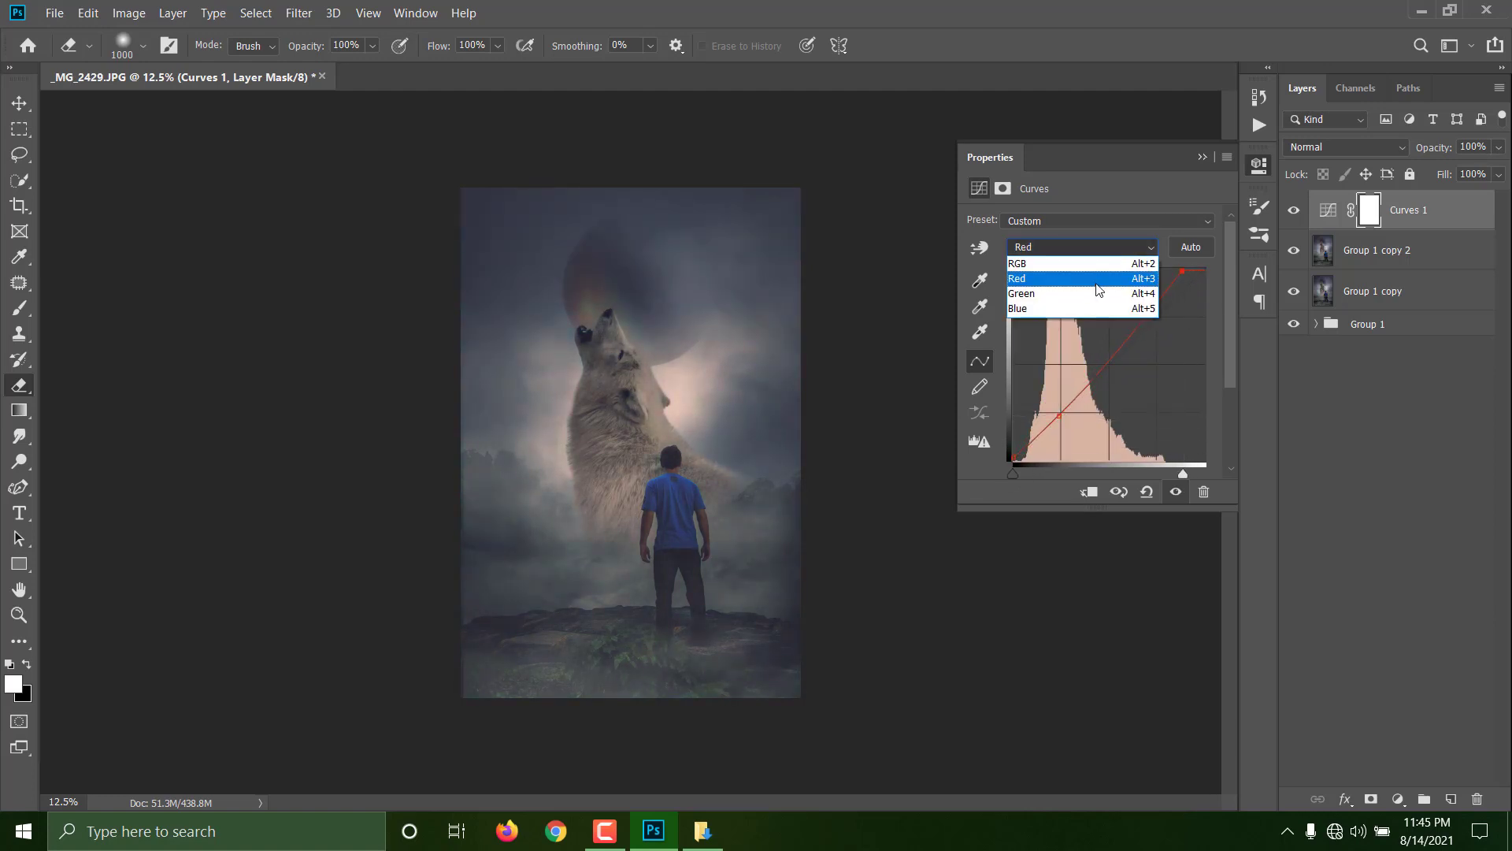
In the Curves green channel, lower the white point, shift the black point slightly inward, and merge the adjustment into the layer below.
{"action": "left_click", "coordinate": [1040, 296]}
{"action": "left_click_drag", "start_coordinate": [1204, 270], "coordinate": [1205, 279]}
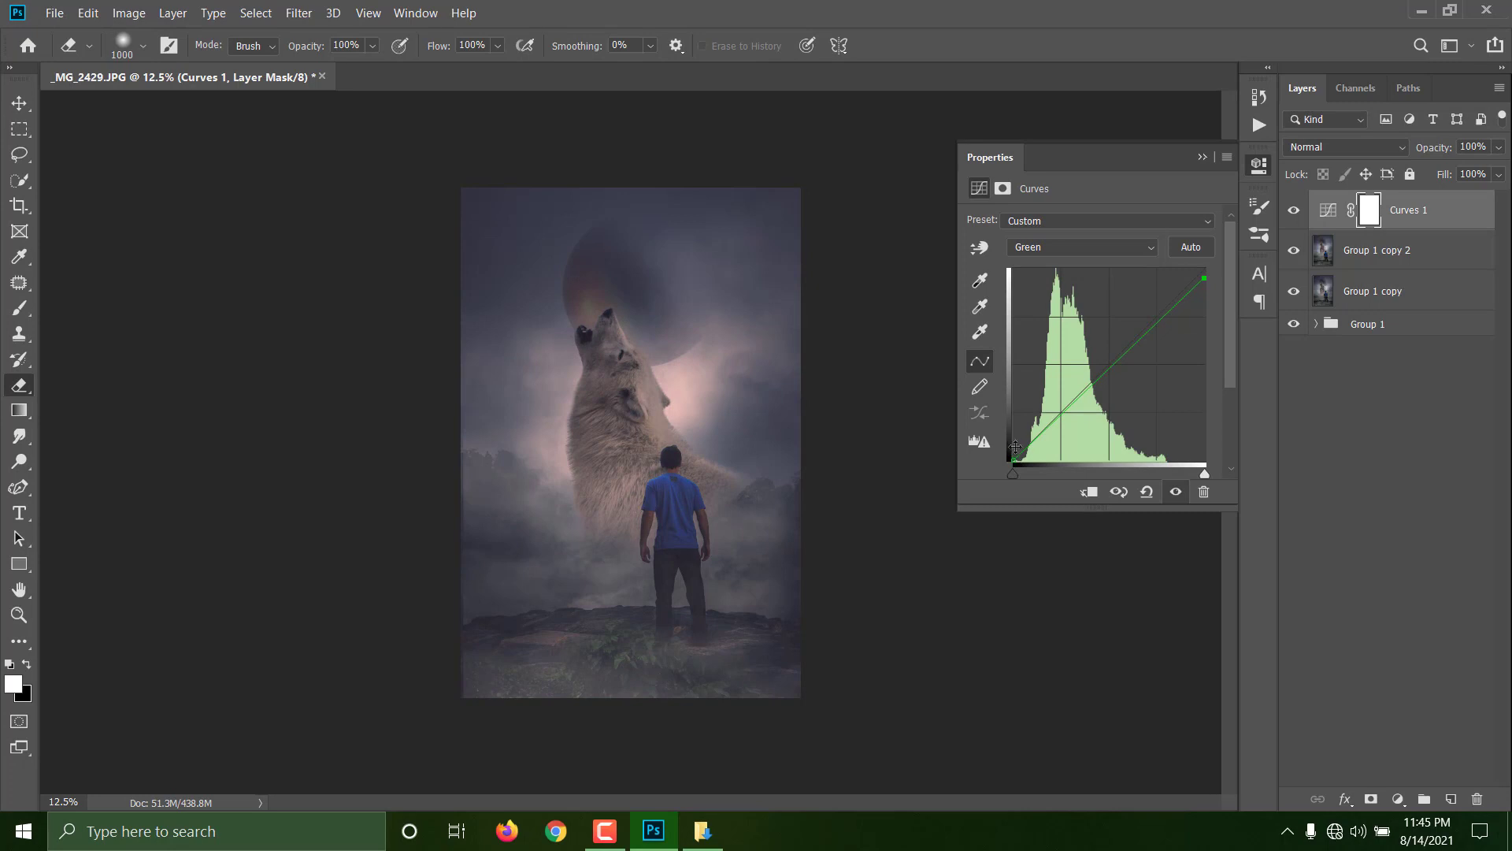
{"action": "mouse_move", "coordinate": [1015, 447]}
{"action": "left_mouse_down"}
{"action": "mouse_move", "coordinate": [1013, 426]}
{"action": "mouse_move", "coordinate": [1017, 460]}
{"action": "left_mouse_up"}
{"action": "left_click", "coordinate": [1201, 157]}
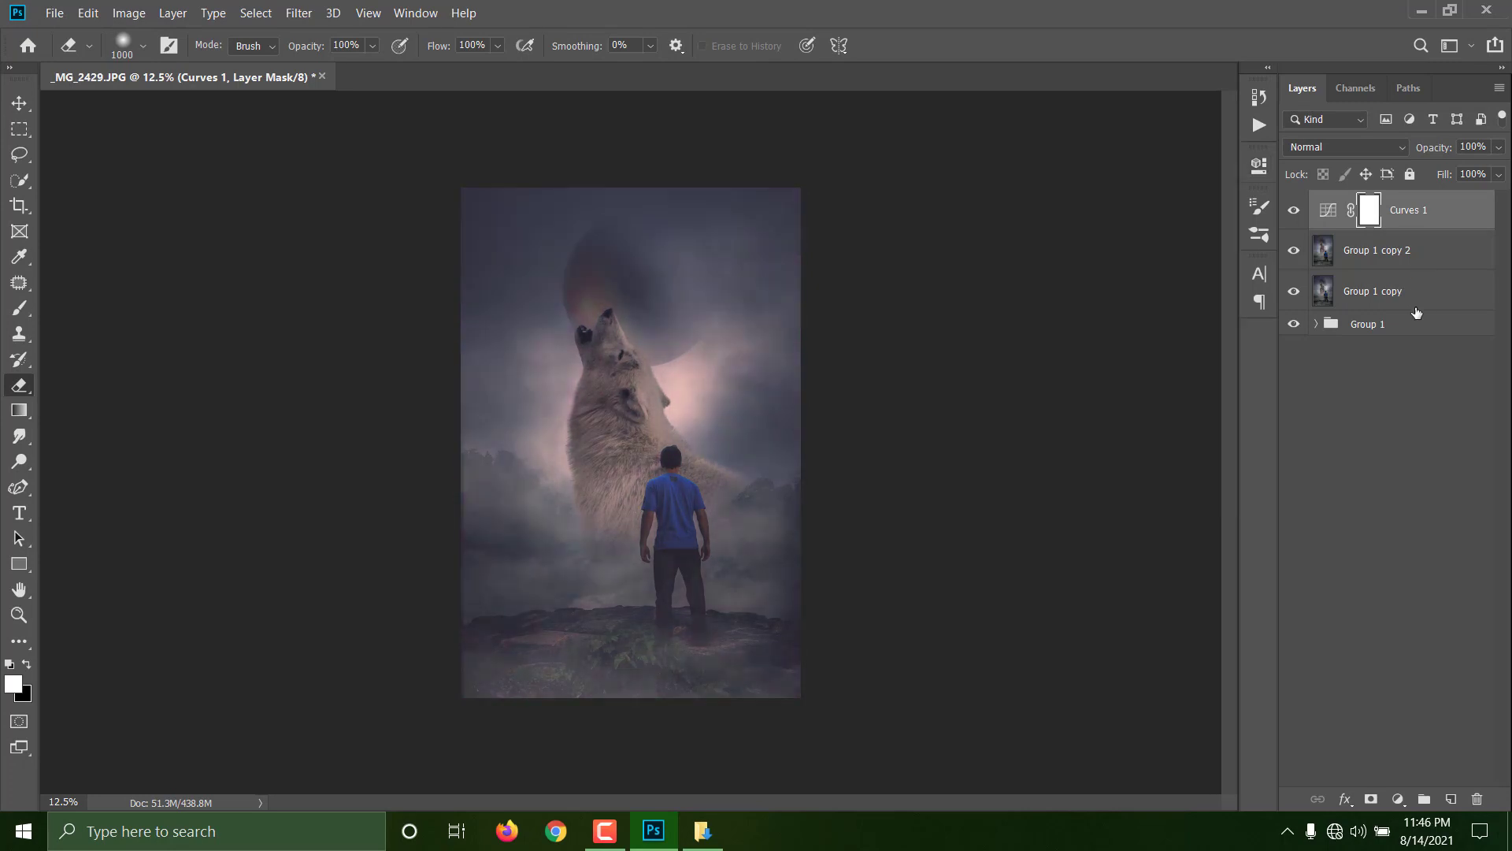
{"action": "key", "text": "Delete"}
Add a Color Balance adjustment, shift its midtones toward blue and red, and merge it into the layer below.
{"action": "left_click", "coordinate": [1397, 798]}
{"action": "left_click", "coordinate": [1380, 627]}
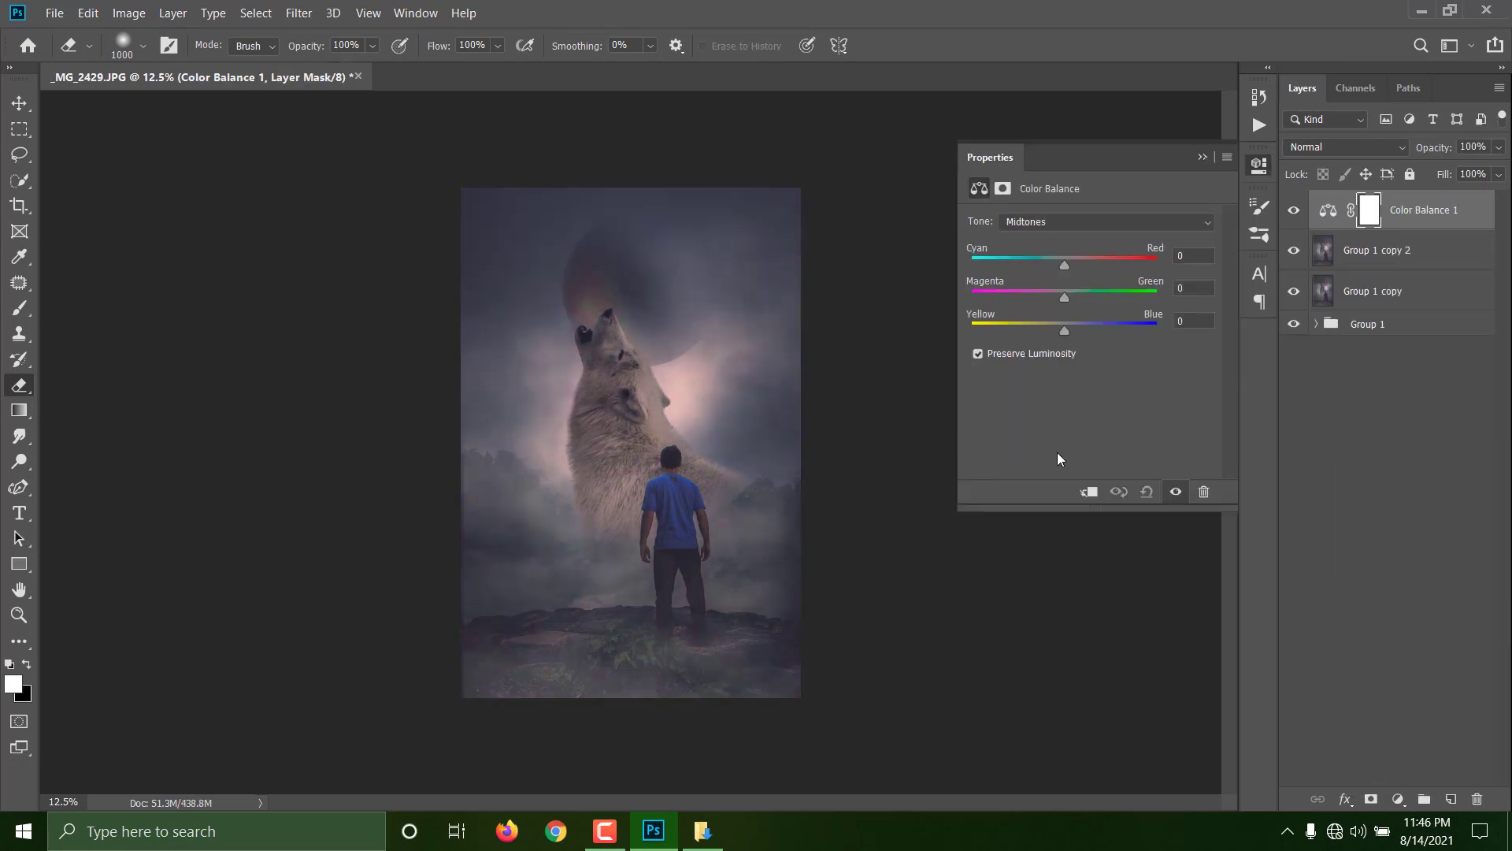
{"action": "mouse_move", "coordinate": [1065, 330]}
{"action": "left_mouse_down"}
{"action": "mouse_move", "coordinate": [1089, 326]}
{"action": "mouse_move", "coordinate": [1068, 327]}
{"action": "left_mouse_up"}
{"action": "left_click_drag", "start_coordinate": [1064, 264], "coordinate": [1098, 259]}
{"action": "key", "text": "Delete"}
{"action": "left_click", "coordinate": [1201, 157]}
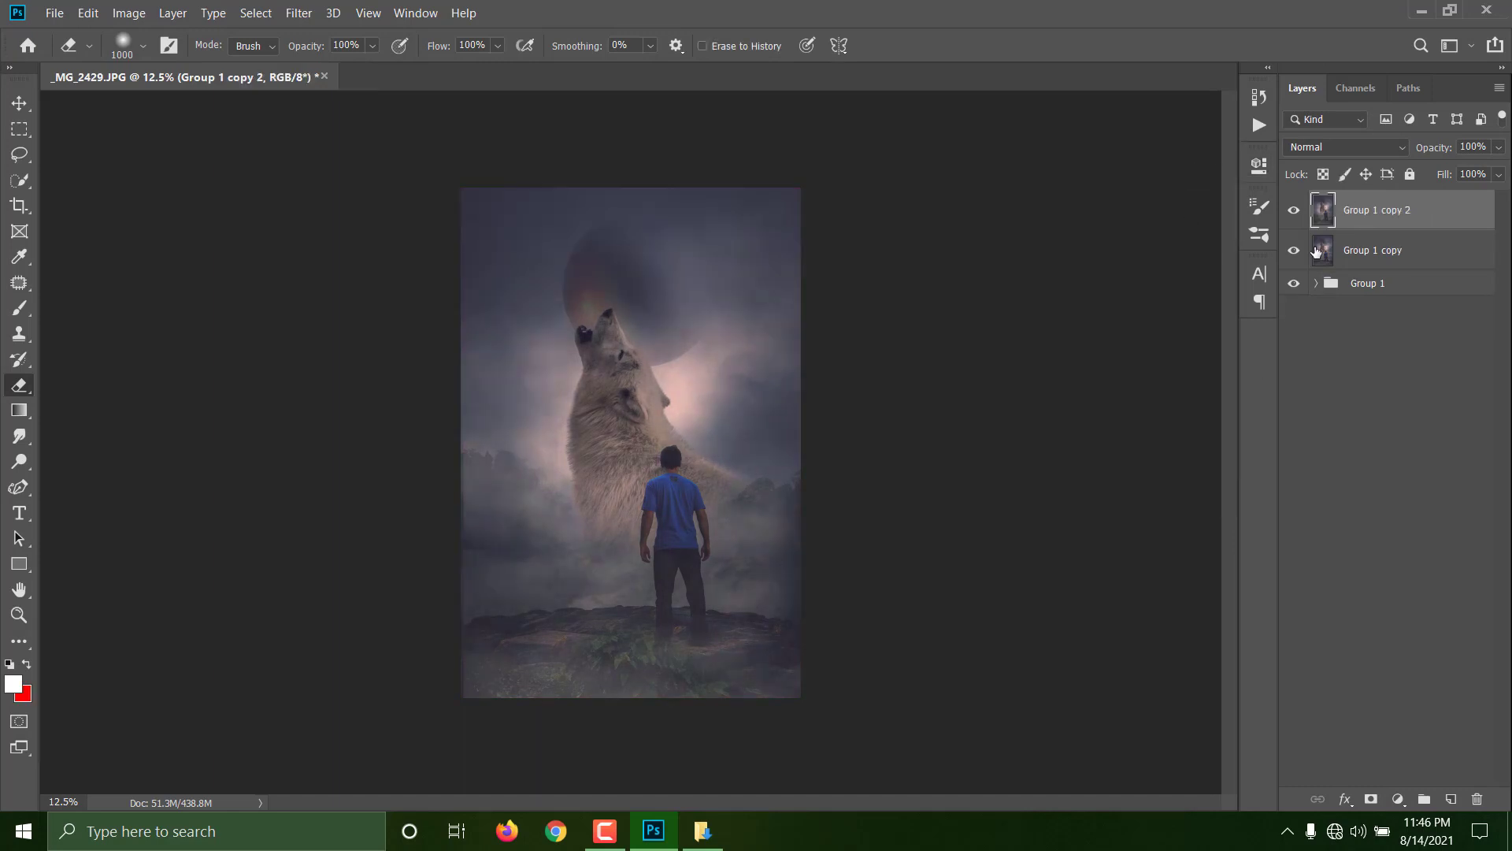
In the Camera Raw calibration of the top layer, set the Red Primary hue to +100, Green Primary to -100 and Blue Primary to -100.
{"action": "left_click", "coordinate": [298, 13]}
{"action": "left_click", "coordinate": [351, 121]}
{"action": "left_click", "coordinate": [1183, 178]}
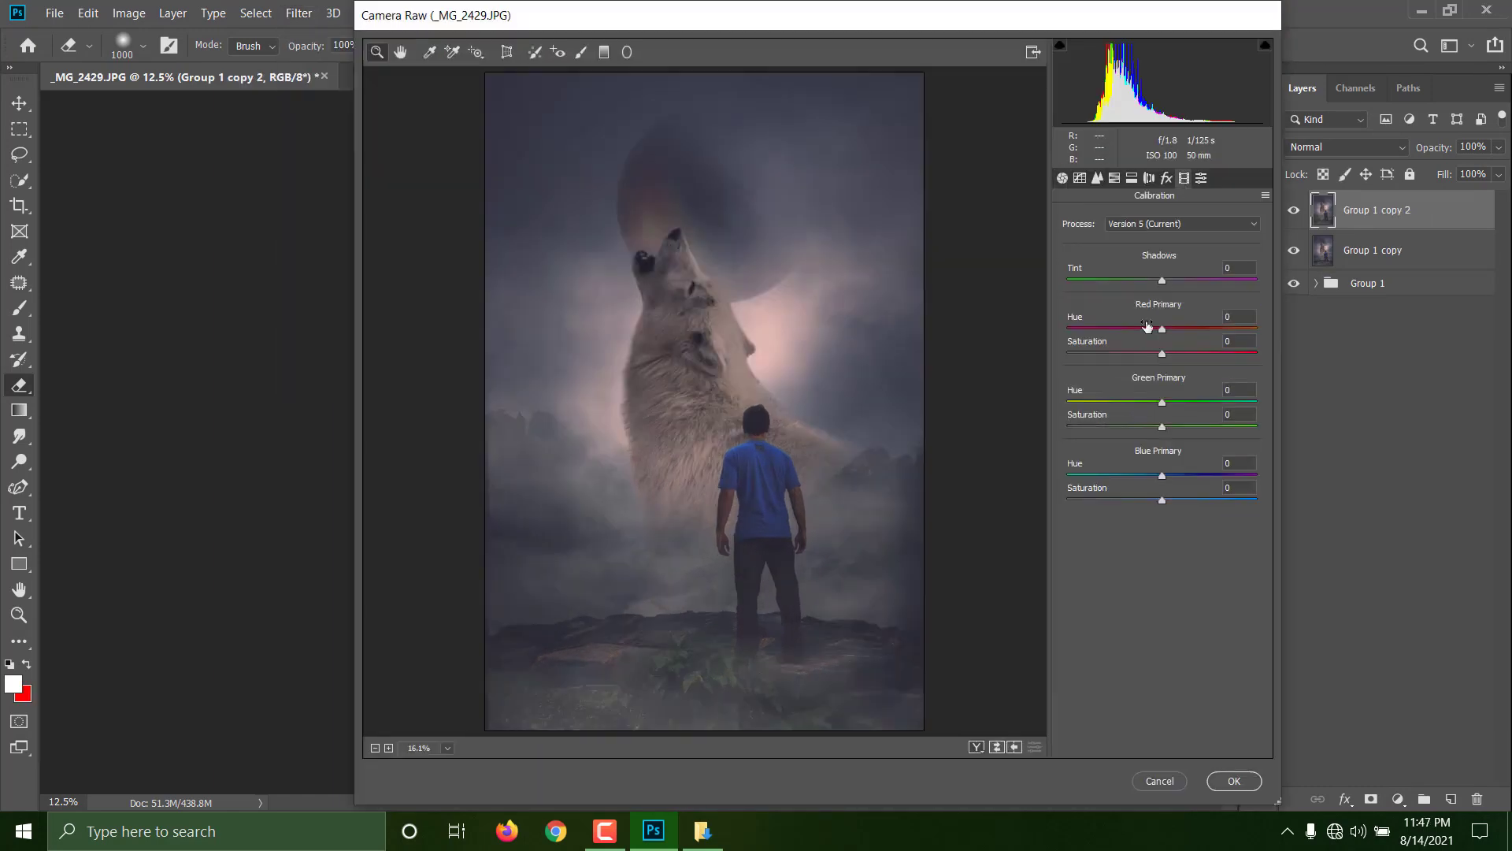
{"action": "left_click_drag", "start_coordinate": [1161, 329], "coordinate": [1257, 329]}
{"action": "left_click_drag", "start_coordinate": [1162, 403], "coordinate": [1067, 402]}
{"action": "left_click_drag", "start_coordinate": [1162, 476], "coordinate": [962, 493]}
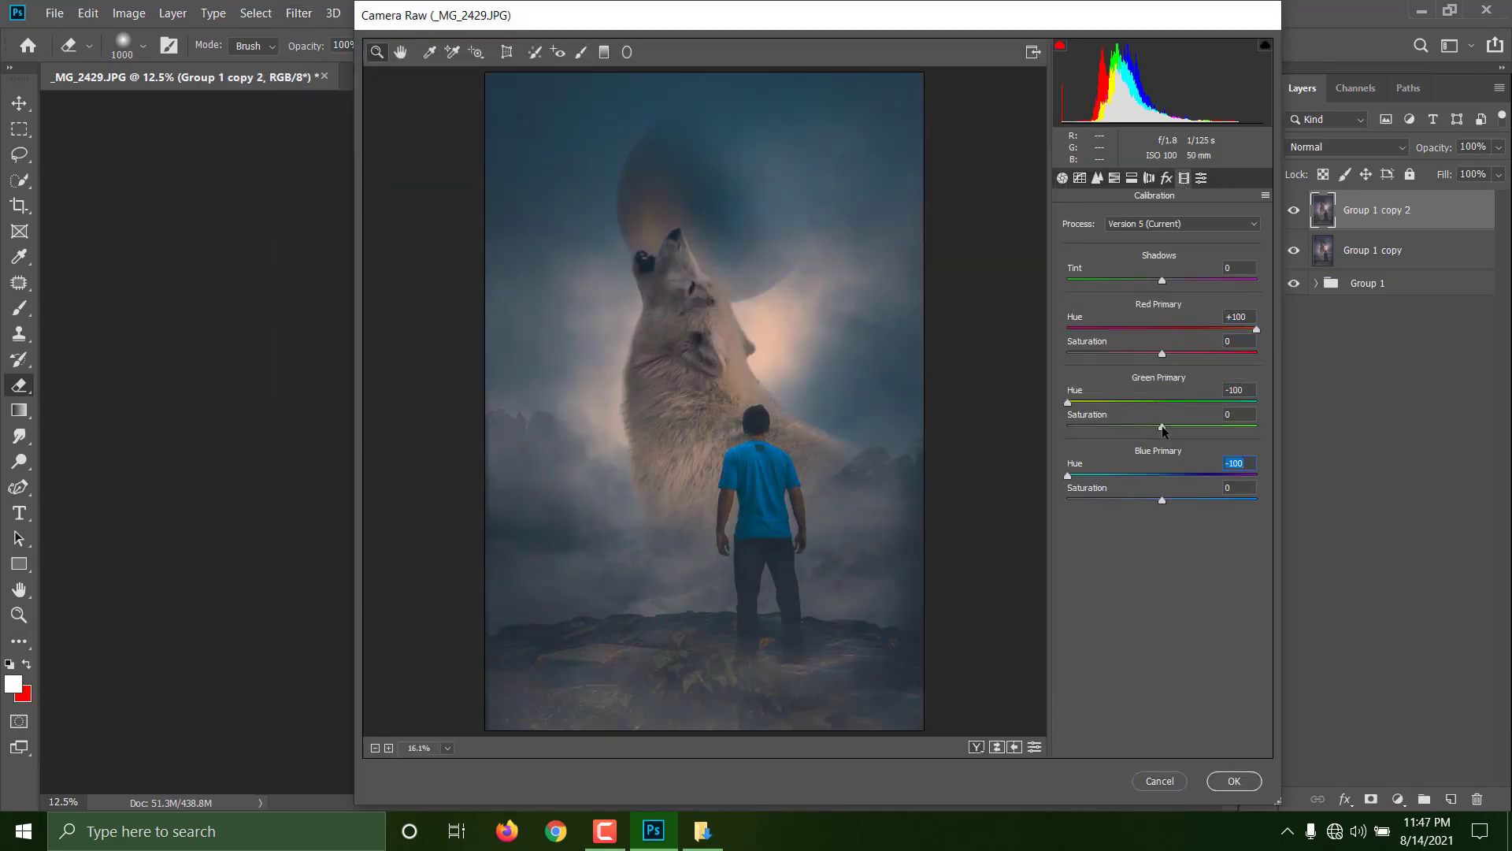
Set the Red Primary saturation to +19 and the Blue Primary saturation to +22, and apply the Camera Raw filter.
{"action": "left_click_drag", "start_coordinate": [1162, 353], "coordinate": [1207, 353]}
{"action": "left_click_drag", "start_coordinate": [1162, 500], "coordinate": [1193, 498]}
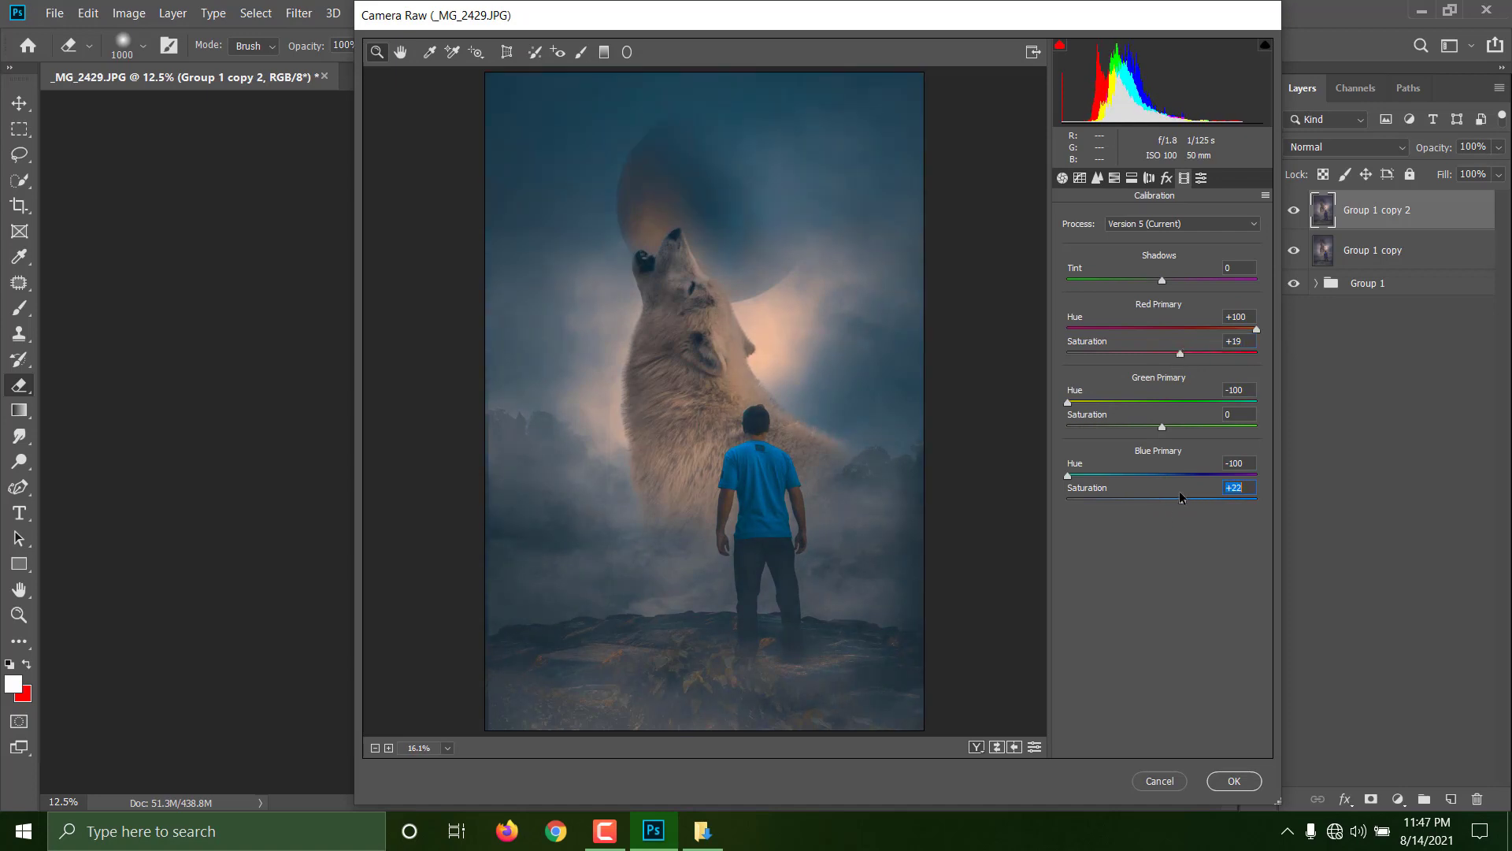
{"action": "key", "text": "Return"}
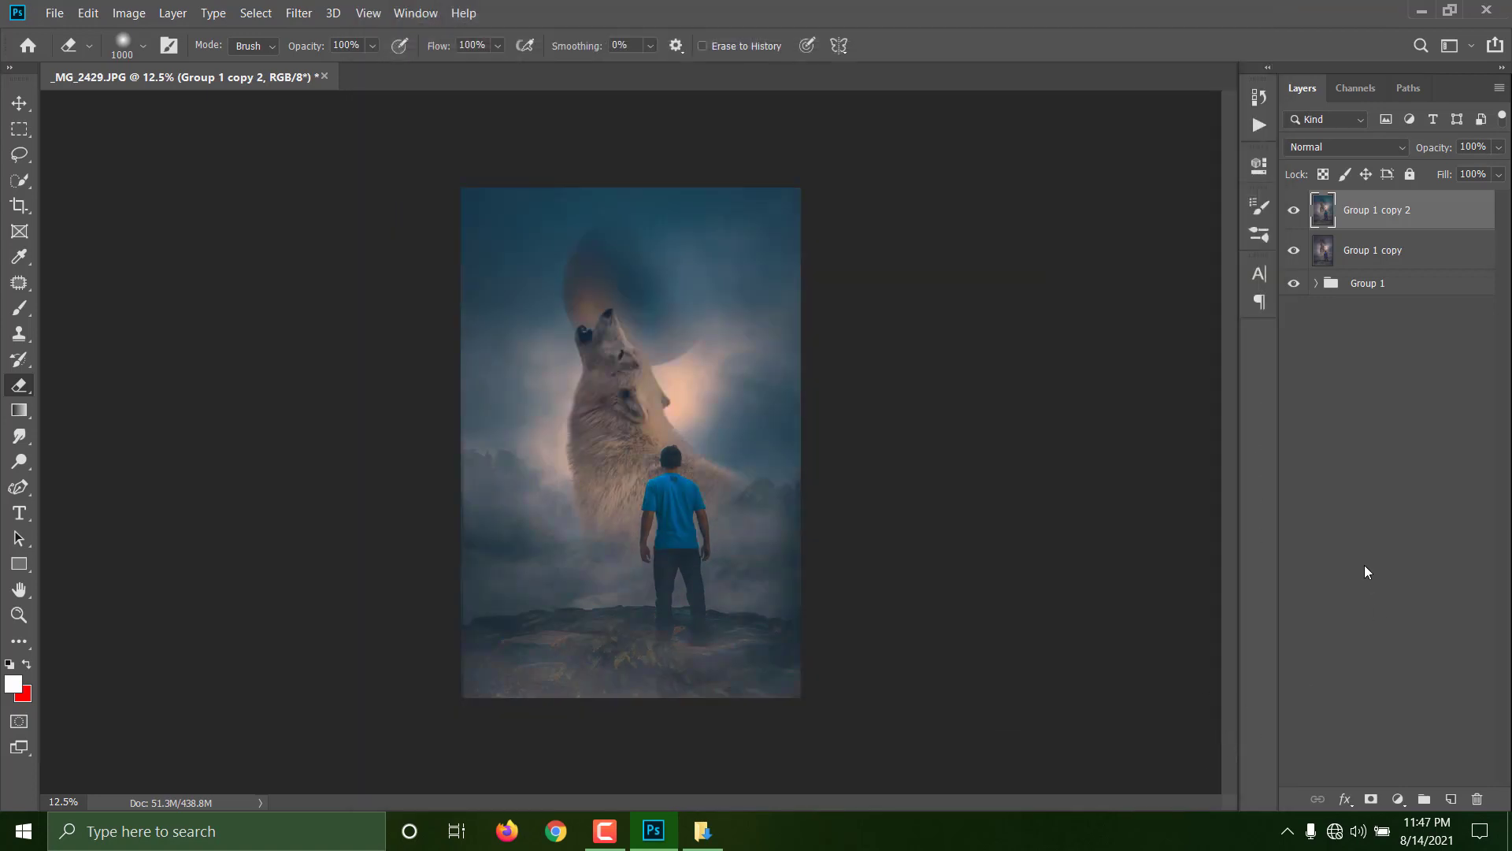
{"action": "left_click", "coordinate": [1398, 798]}
{"action": "left_click", "coordinate": [1400, 688]}
{"action": "left_click", "coordinate": [1126, 222]}
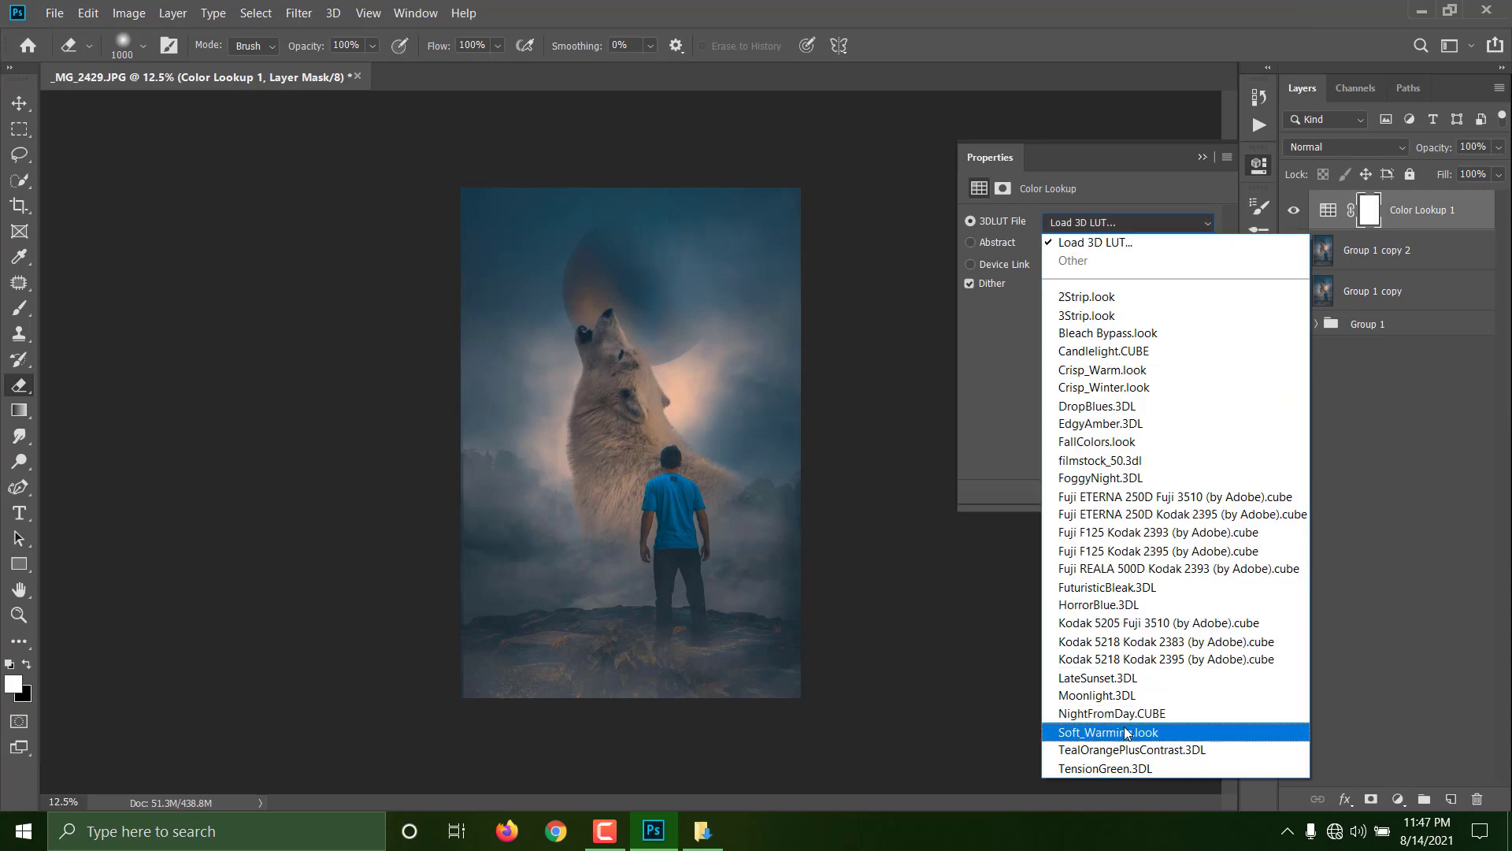
{"action": "left_click", "coordinate": [1122, 728]}
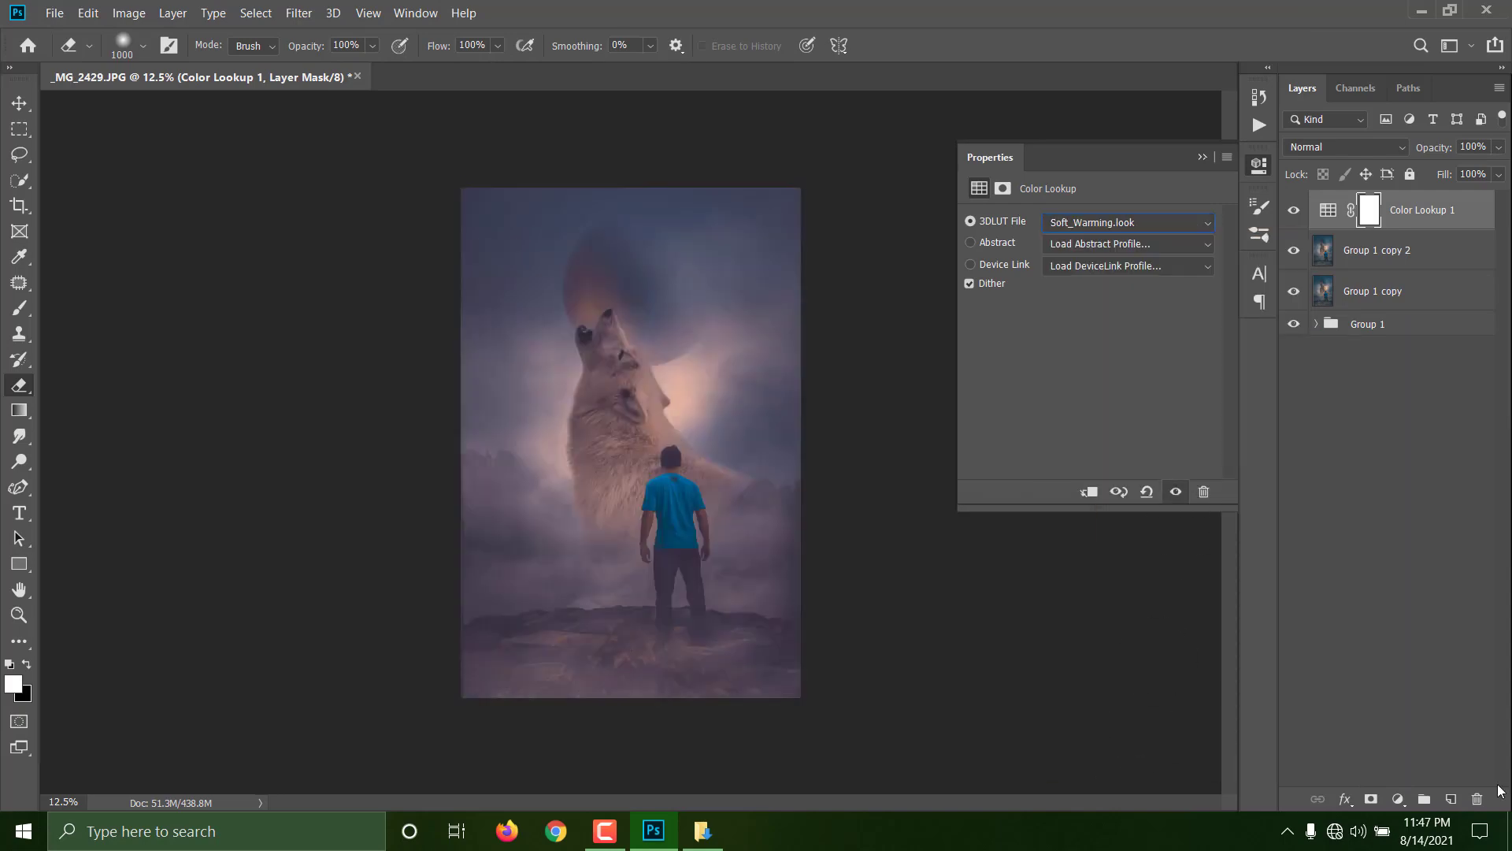
{"action": "left_click", "coordinate": [1478, 798]}
Add a Color Lookup adjustment using the Soft_Warming.look LUT at 50% opacity and merge it into the layer below.
{"action": "left_click", "coordinate": [1398, 798]}
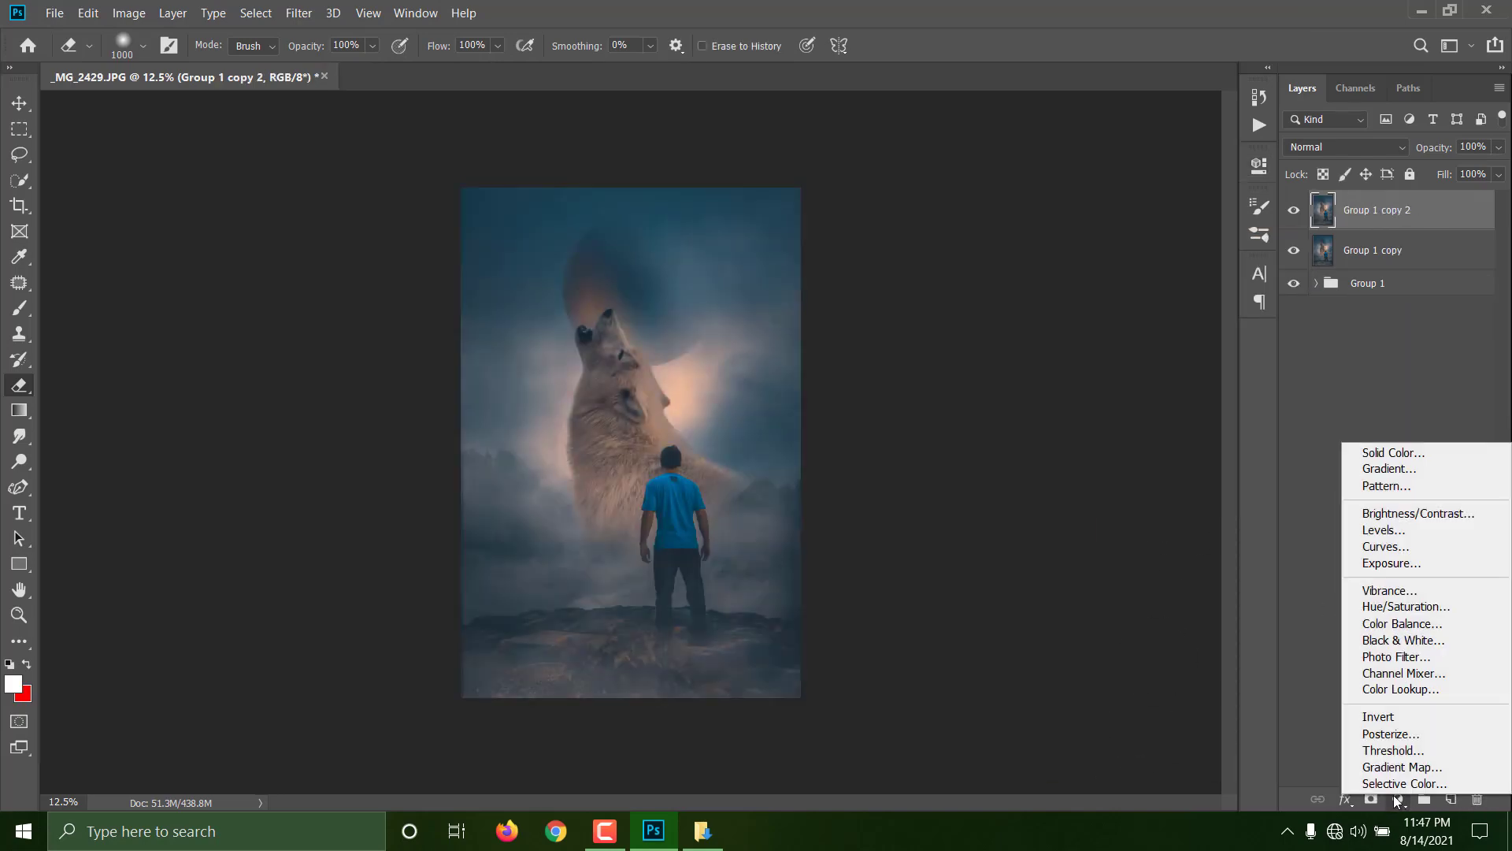
{"action": "left_click", "coordinate": [1400, 688]}
{"action": "left_click", "coordinate": [1127, 222]}
{"action": "left_click", "coordinate": [1122, 733]}
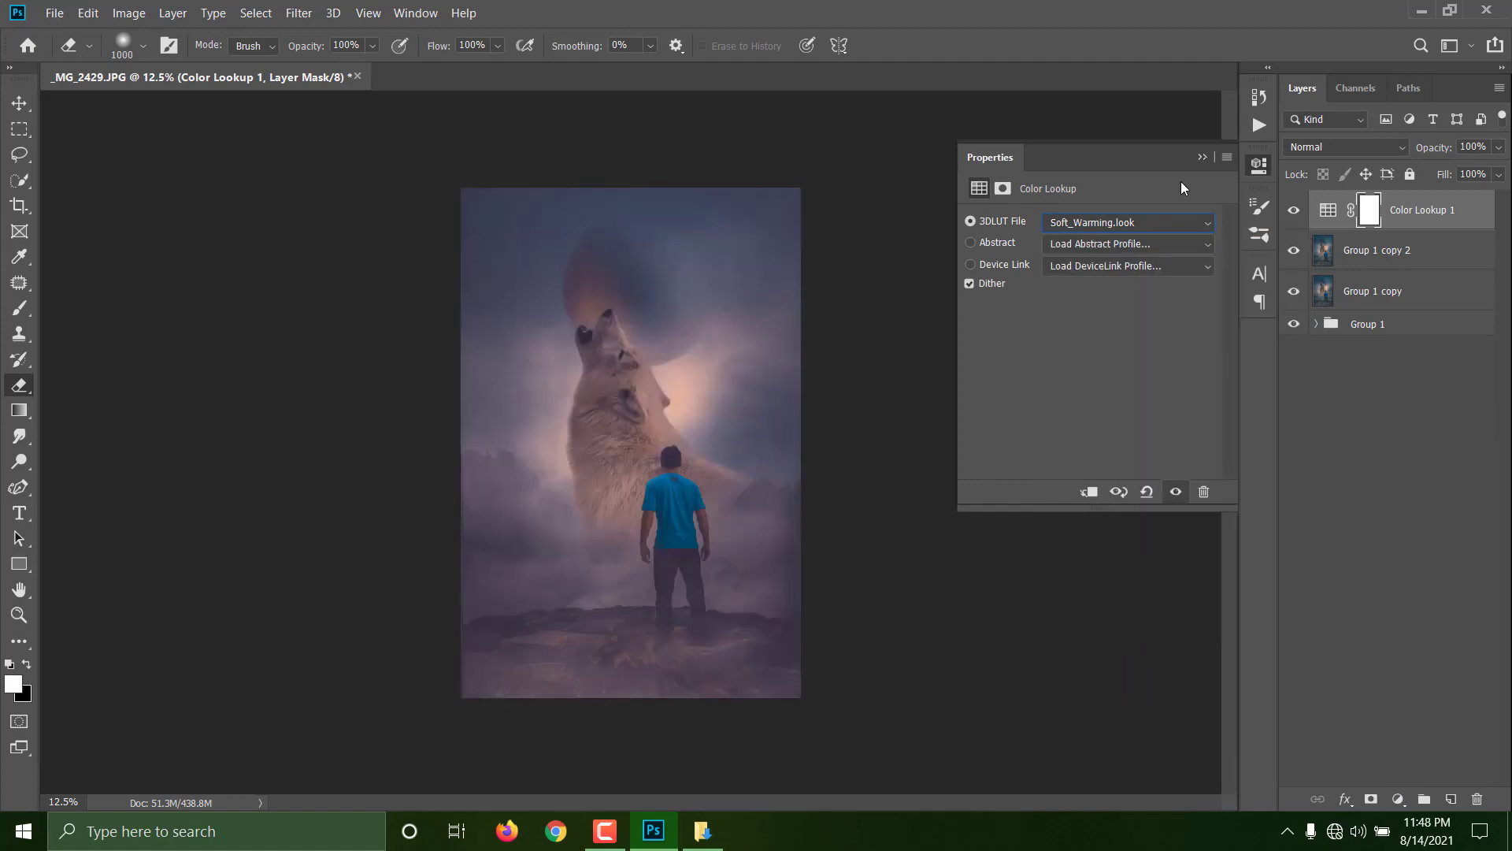
{"action": "left_click", "coordinate": [1202, 157]}
{"action": "left_click", "coordinate": [1471, 146]}
{"action": "type", "text": "50"}
{"action": "left_click", "coordinate": [1406, 228]}
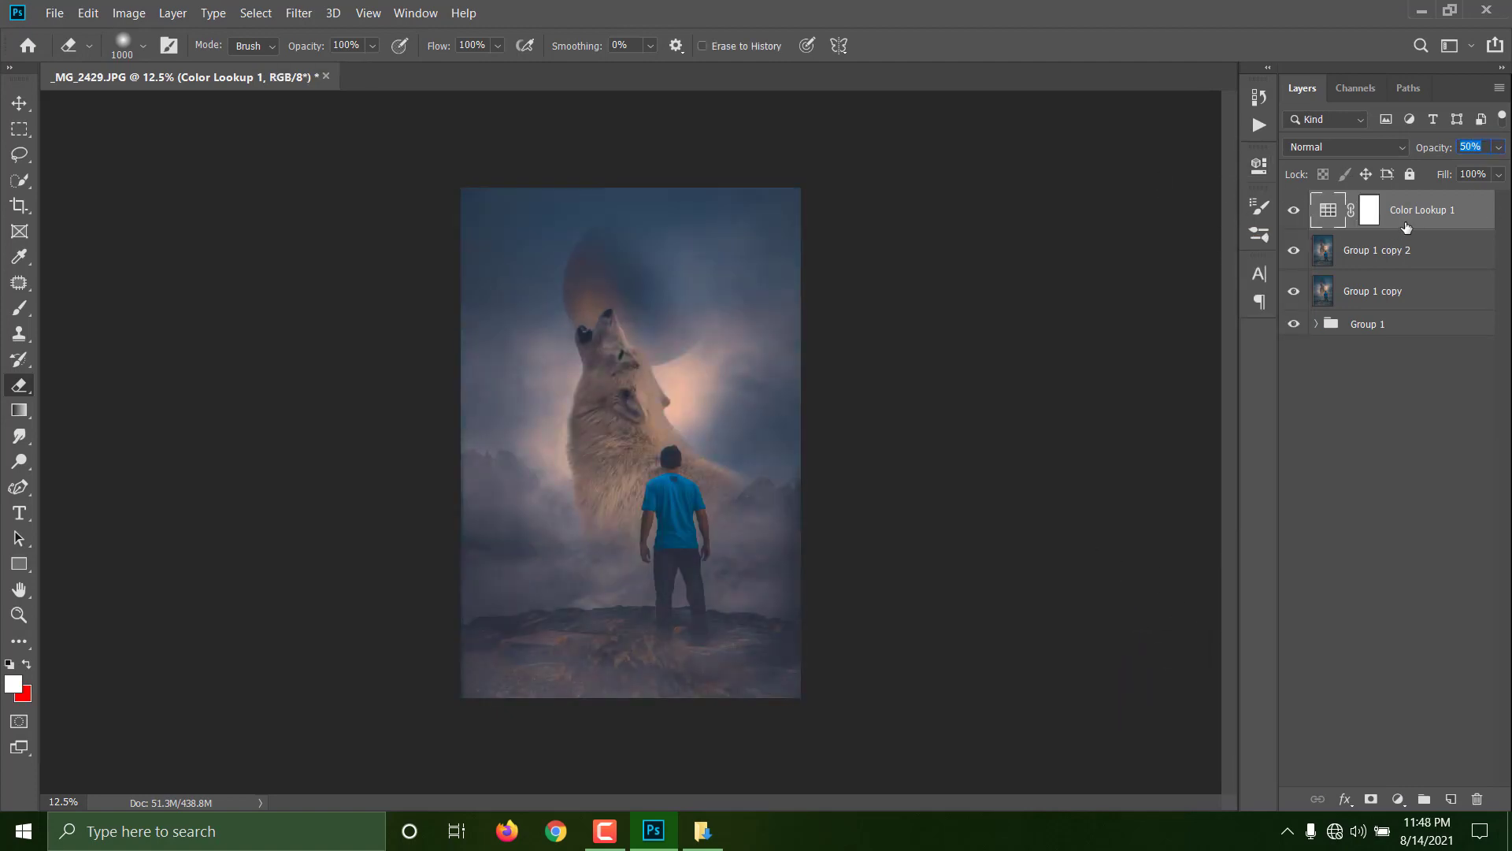
{"action": "key", "text": "Delete"}
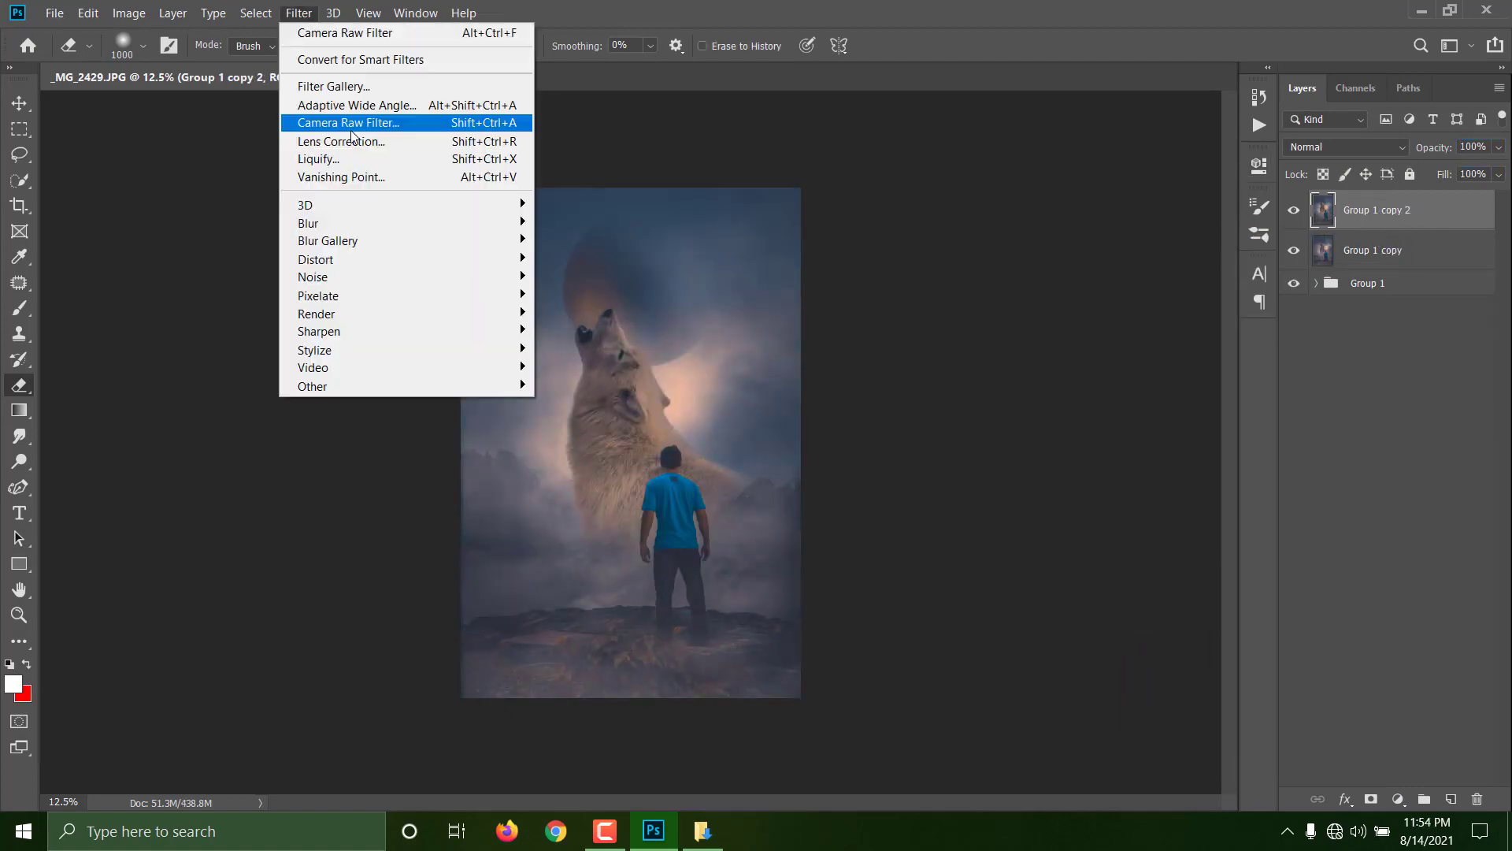
Apply Camera Raw noise reduction with Color 100, Color Detail 95, maximum Color Smoothness and a slightly reduced Luminance value.
{"action": "left_click", "coordinate": [370, 115]}
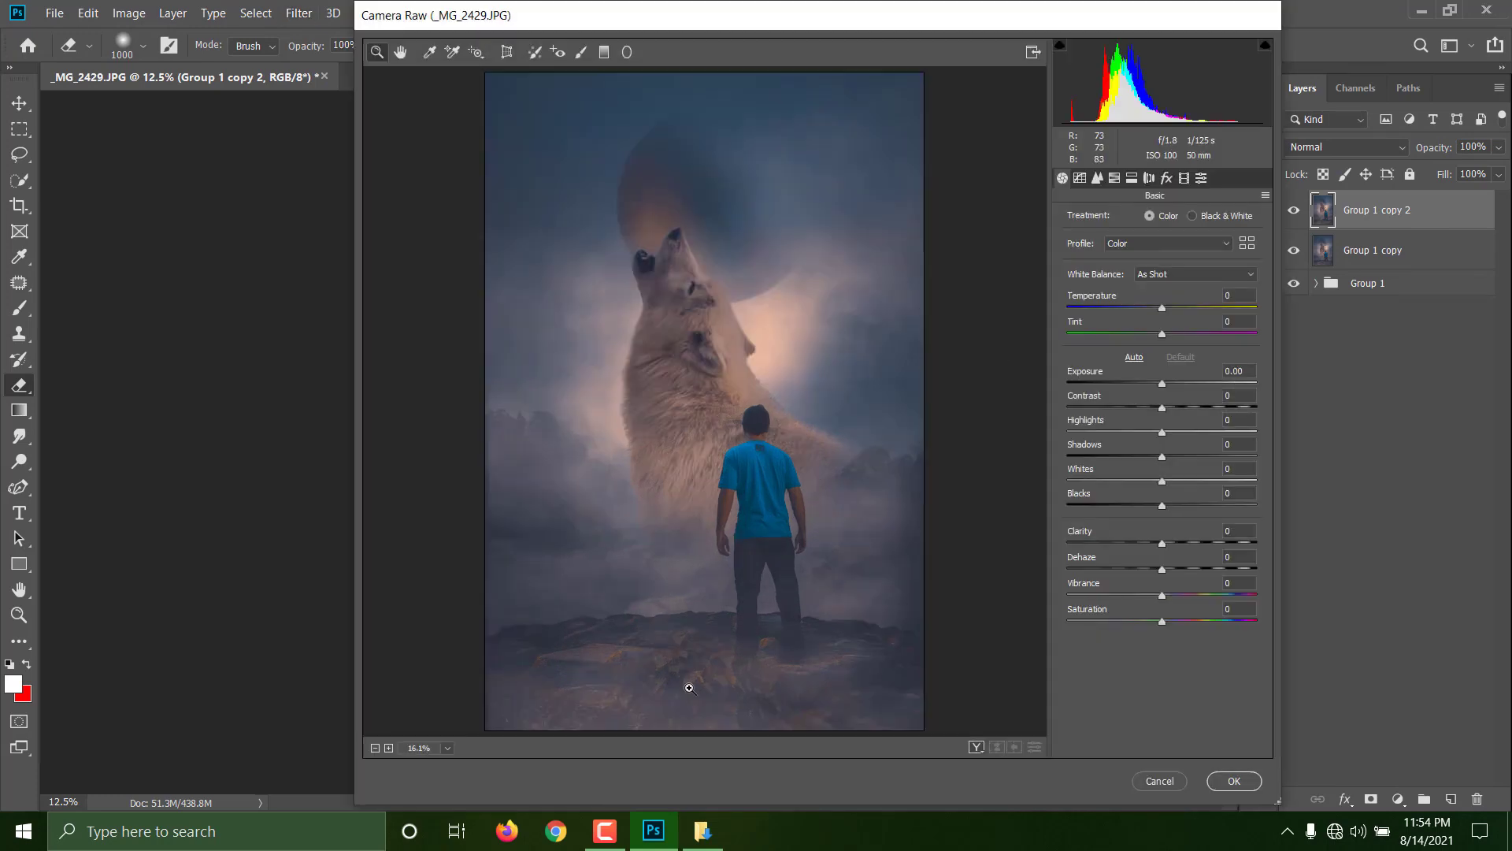
{"action": "left_click", "coordinate": [1097, 178]}
{"action": "left_click_drag", "start_coordinate": [1067, 451], "coordinate": [1258, 451]}
{"action": "left_click_drag", "start_coordinate": [1162, 477], "coordinate": [1246, 477]}
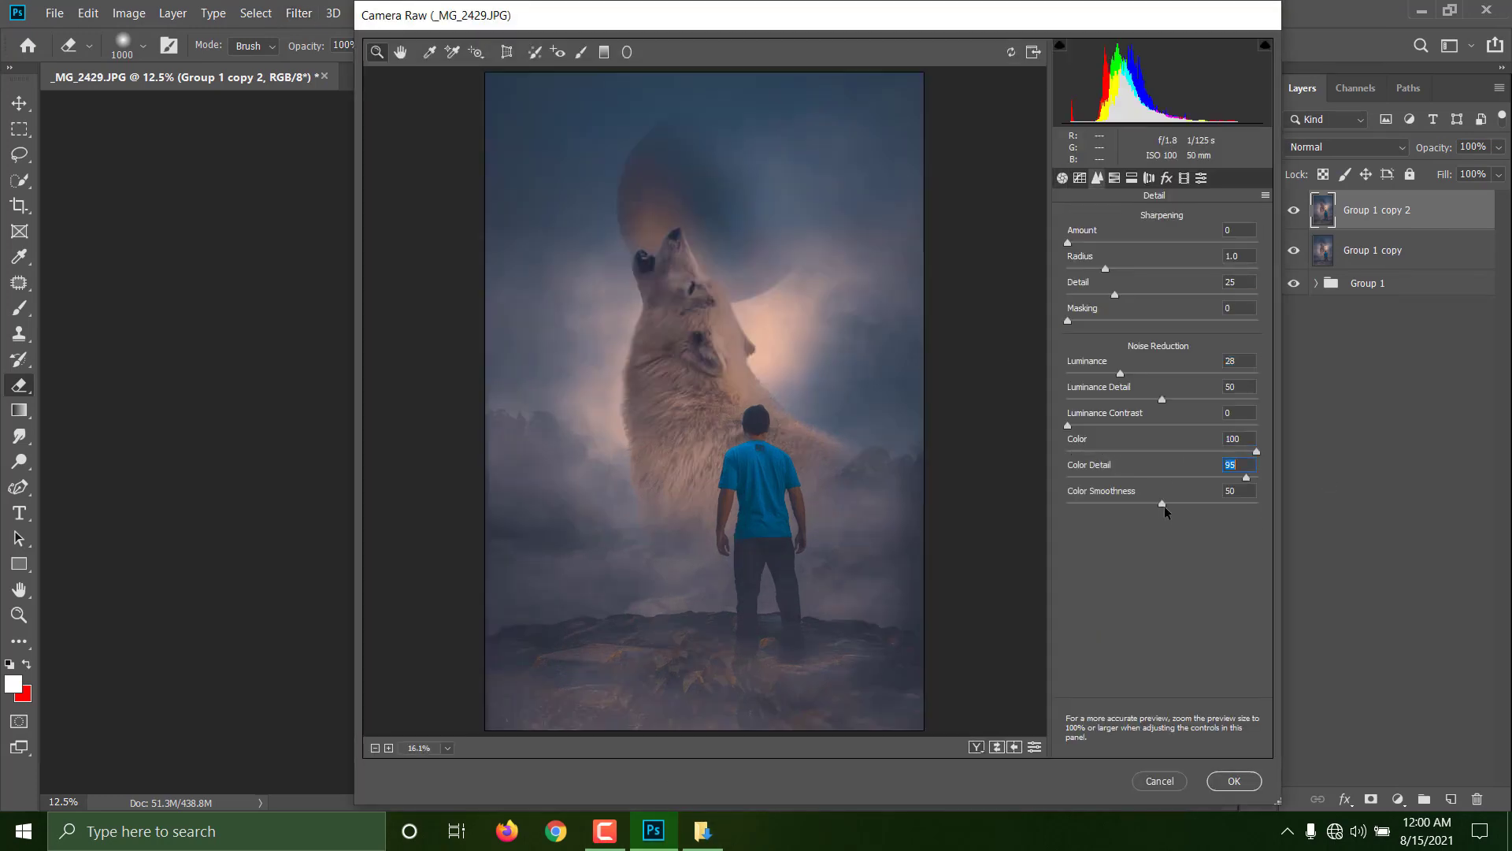
{"action": "left_click_drag", "start_coordinate": [1162, 504], "coordinate": [1258, 504]}
{"action": "left_click_drag", "start_coordinate": [1121, 373], "coordinate": [1100, 374]}
{"action": "left_click", "coordinate": [1233, 781]}
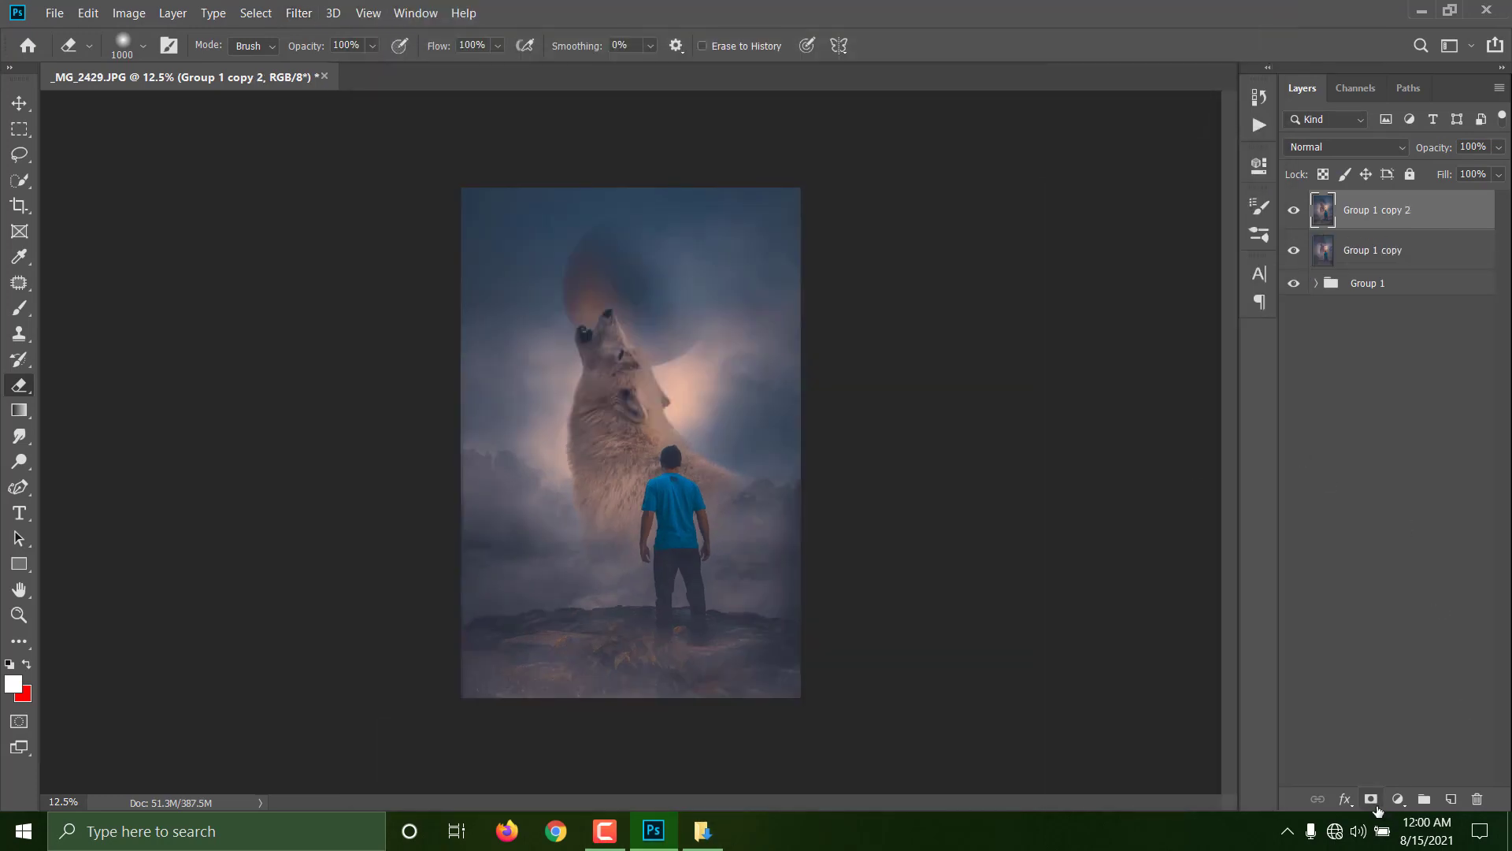
Add a Curves adjustment layer on top, lift the RGB black point, and anchor the lower tones and midtones on the diagonal.
{"action": "left_click", "coordinate": [1398, 799]}
{"action": "left_click", "coordinate": [1400, 547]}
{"action": "left_click_drag", "start_coordinate": [1009, 460], "coordinate": [1013, 441]}
{"action": "left_click_drag", "start_coordinate": [1060, 400], "coordinate": [1060, 413]}
{"action": "left_click_drag", "start_coordinate": [1119, 368], "coordinate": [1111, 367]}
{"action": "left_click_drag", "start_coordinate": [1013, 442], "coordinate": [1016, 408]}
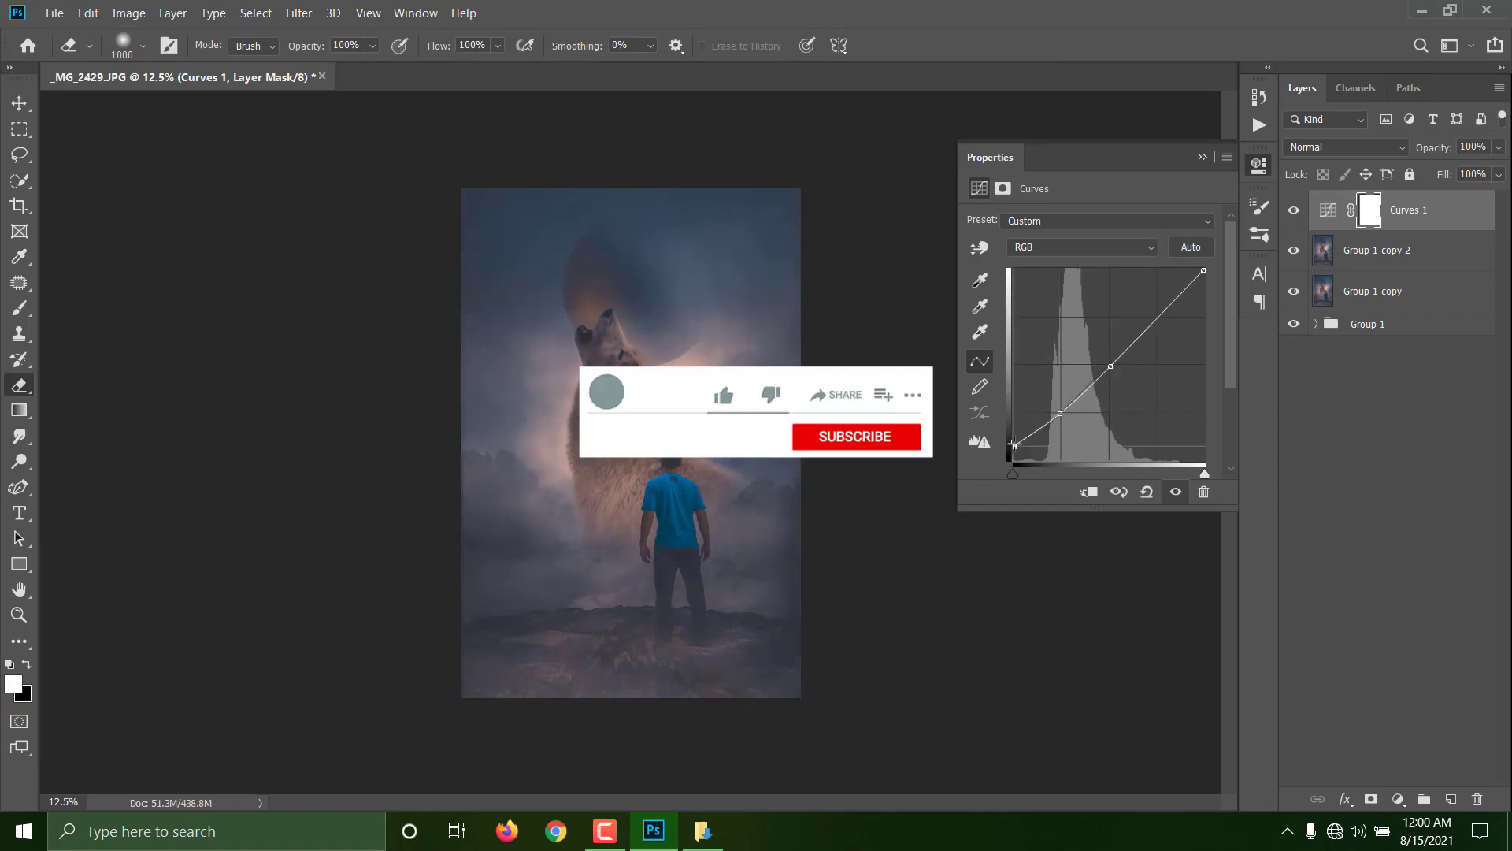
In the Curves blue channel, lower the white point to warm the highlights.
{"action": "left_click", "coordinate": [1081, 246]}
{"action": "left_click", "coordinate": [1024, 312]}
{"action": "left_click_drag", "start_coordinate": [1203, 270], "coordinate": [1217, 301]}
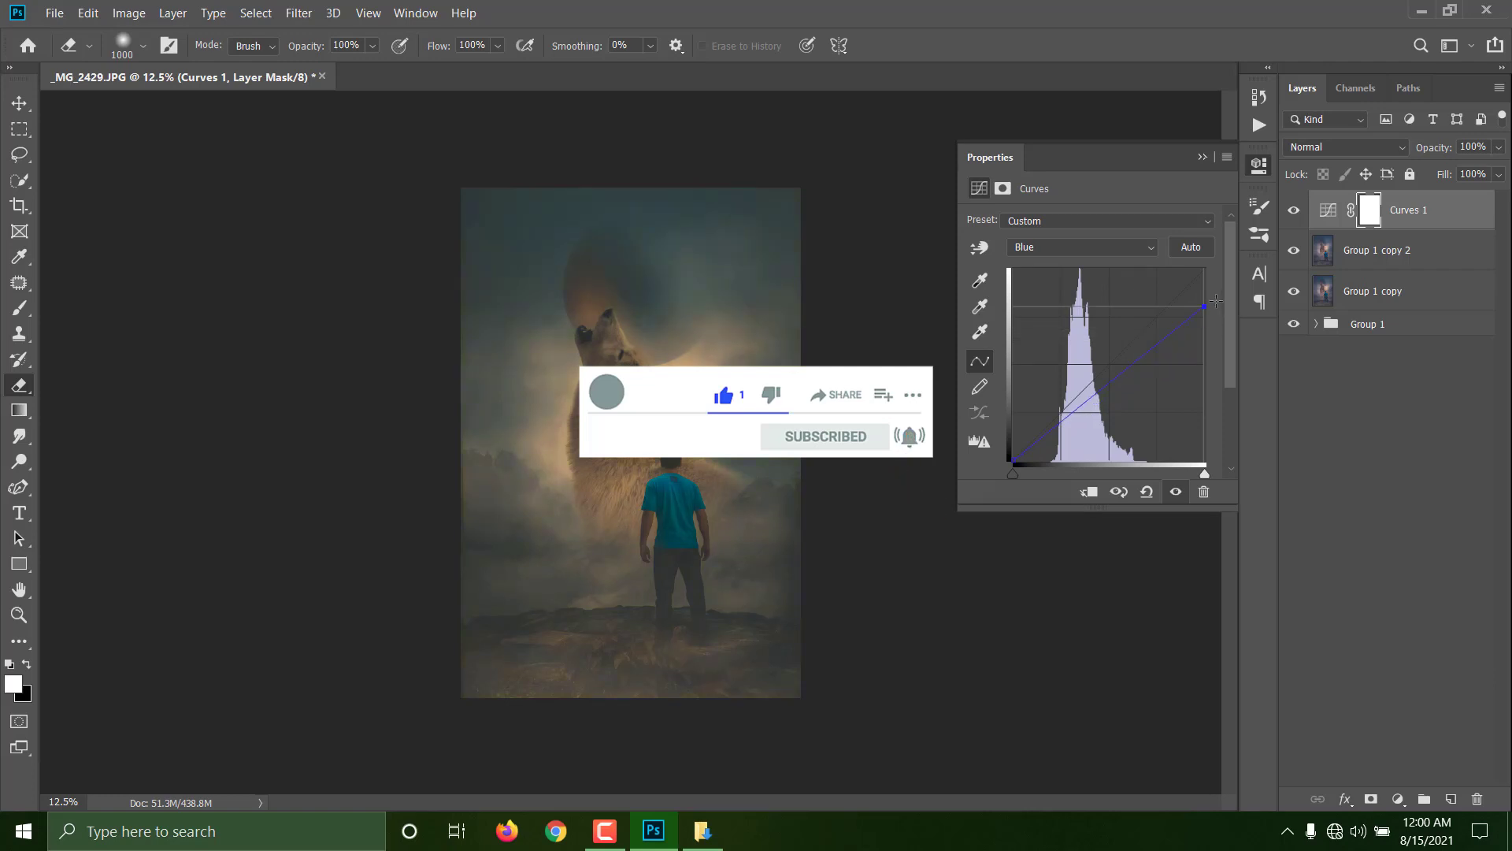
Merge the Curves adjustment and the two image copies into one layer, and duplicate the merged layer.
{"action": "left_click", "coordinate": [1203, 157]}
{"action": "key", "text": "ctrl+e"}
{"action": "key", "text": "ctrl+e"}
{"action": "key", "text": "ctrl+j"}
Boost the Clarity of the duplicated top layer with the Camera Raw filter.
{"action": "left_click", "coordinate": [299, 13]}
{"action": "left_click", "coordinate": [349, 122]}
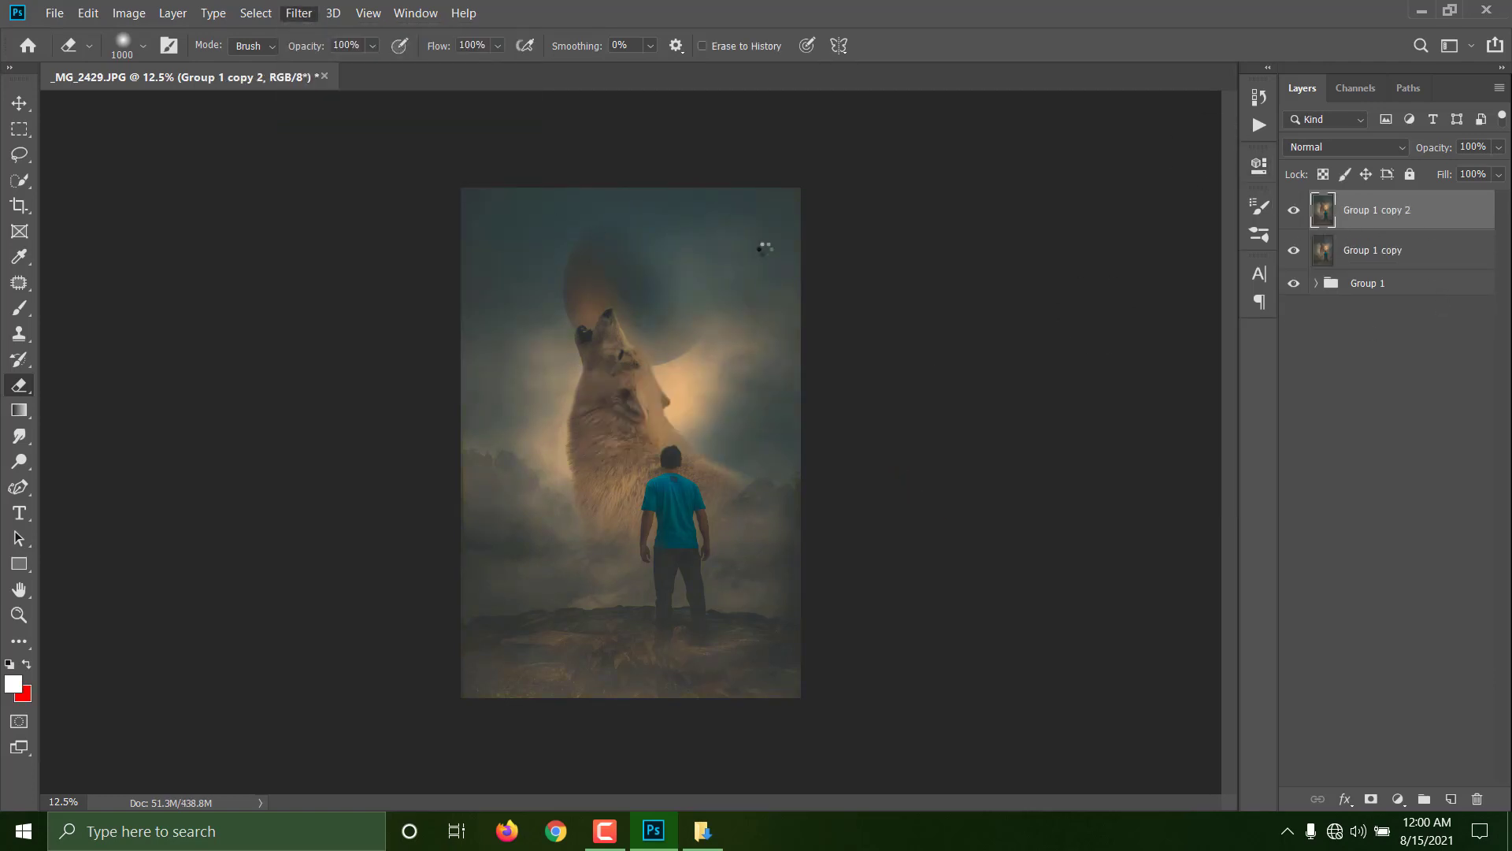
{"action": "left_click_drag", "start_coordinate": [1162, 544], "coordinate": [1256, 544]}
{"action": "left_click", "coordinate": [1235, 779]}
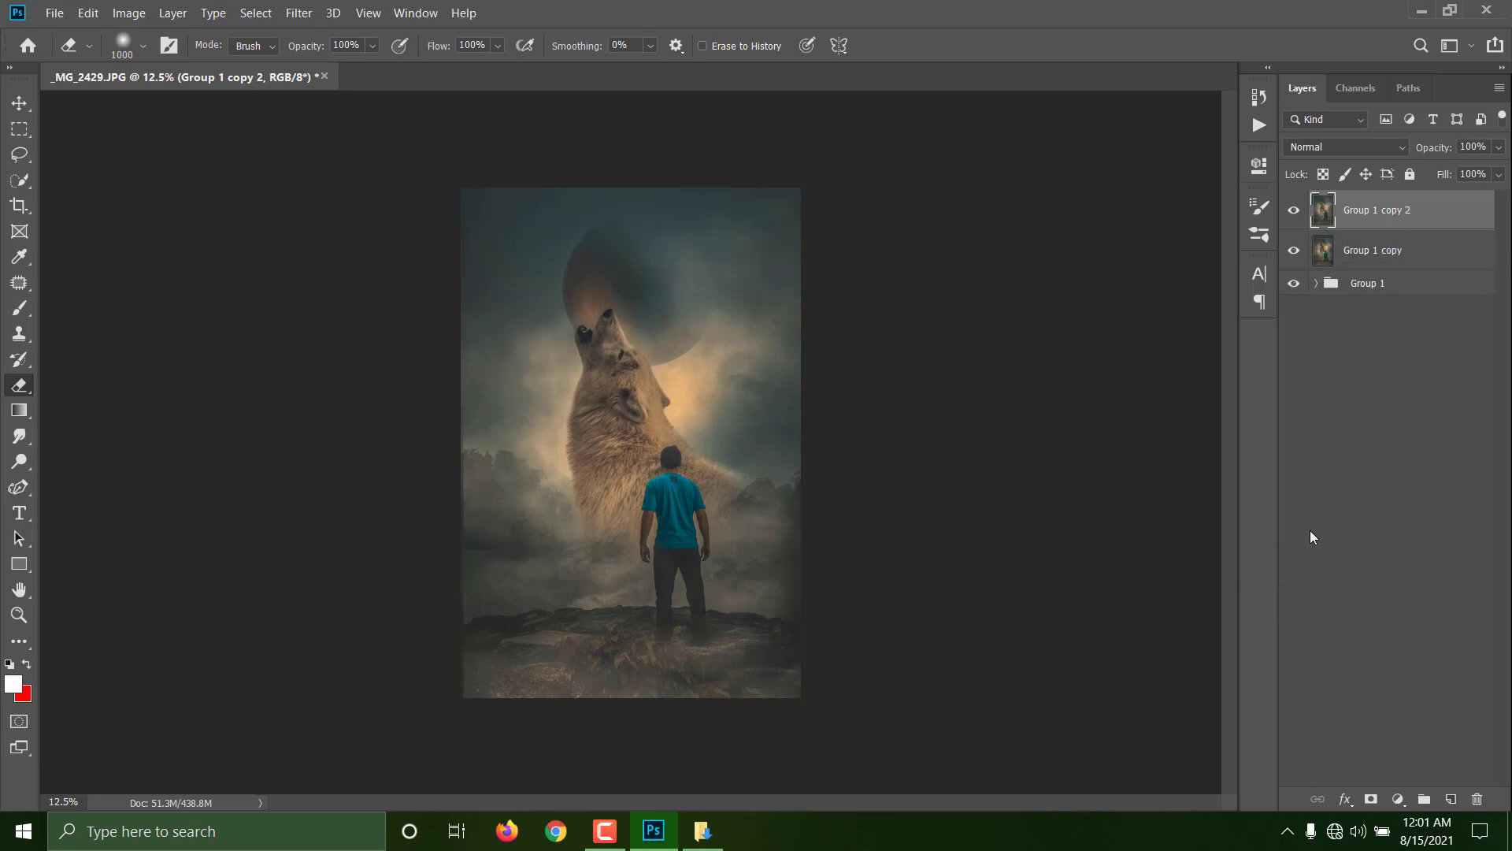
Add a Color Balance adjustment layer with the midtones at +9 toward red and shifted slightly toward blue.
{"action": "left_click", "coordinate": [1398, 799]}
{"action": "left_click", "coordinate": [1402, 628]}
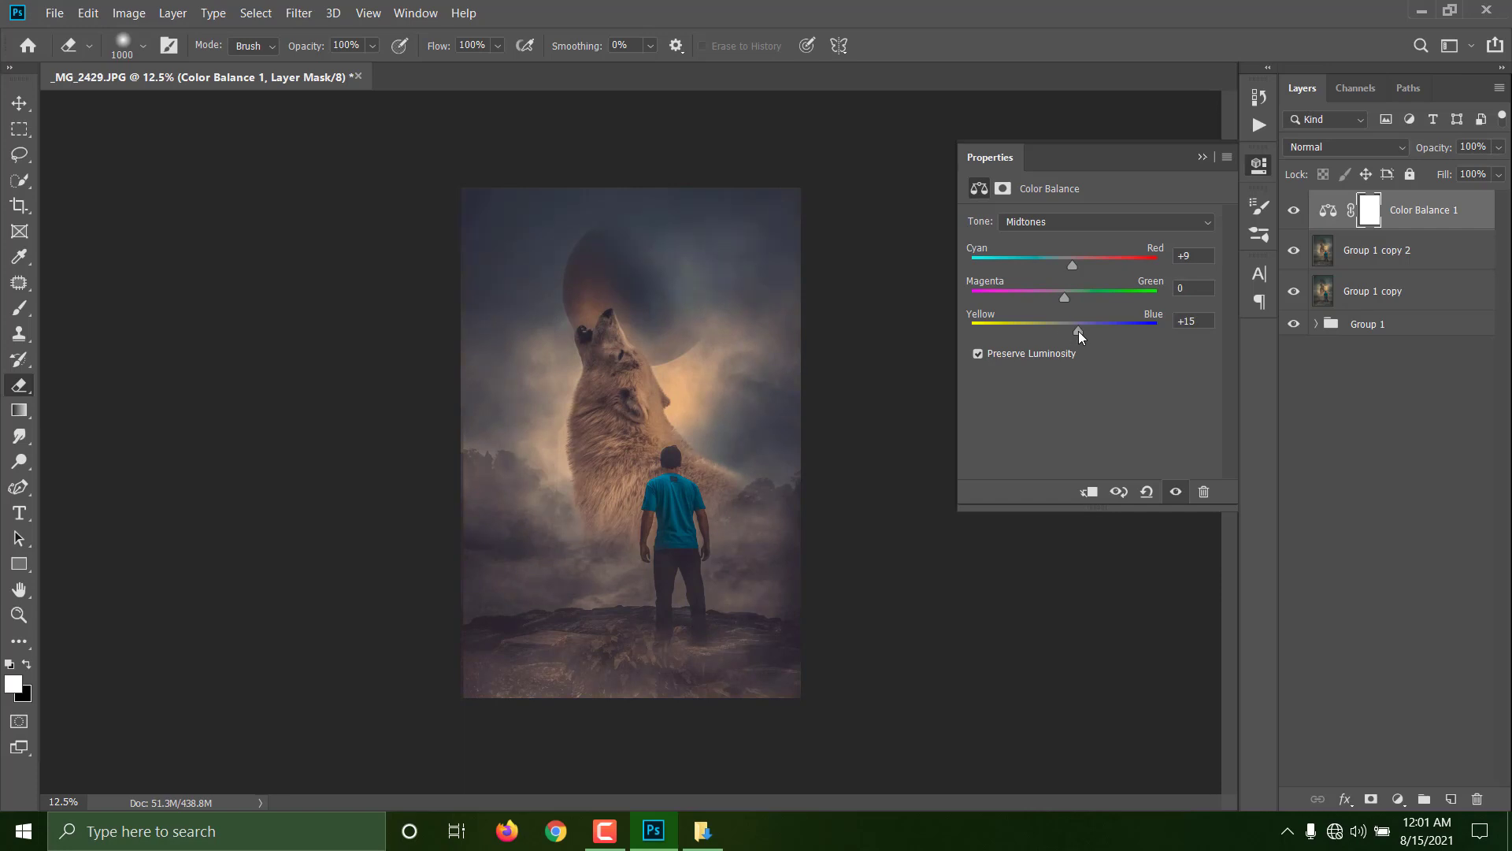
{"action": "left_click_drag", "start_coordinate": [1078, 331], "coordinate": [1074, 330]}
{"action": "left_click", "coordinate": [1202, 159]}
Merge the Color Balance adjustment with the two image layers beneath it, leaving Group 1 out.
{"action": "left_click", "coordinate": [1375, 260], "text": "ctrl"}
{"action": "left_click", "coordinate": [1362, 300], "text": "ctrl"}
{"action": "key", "text": "ctrl+e"}
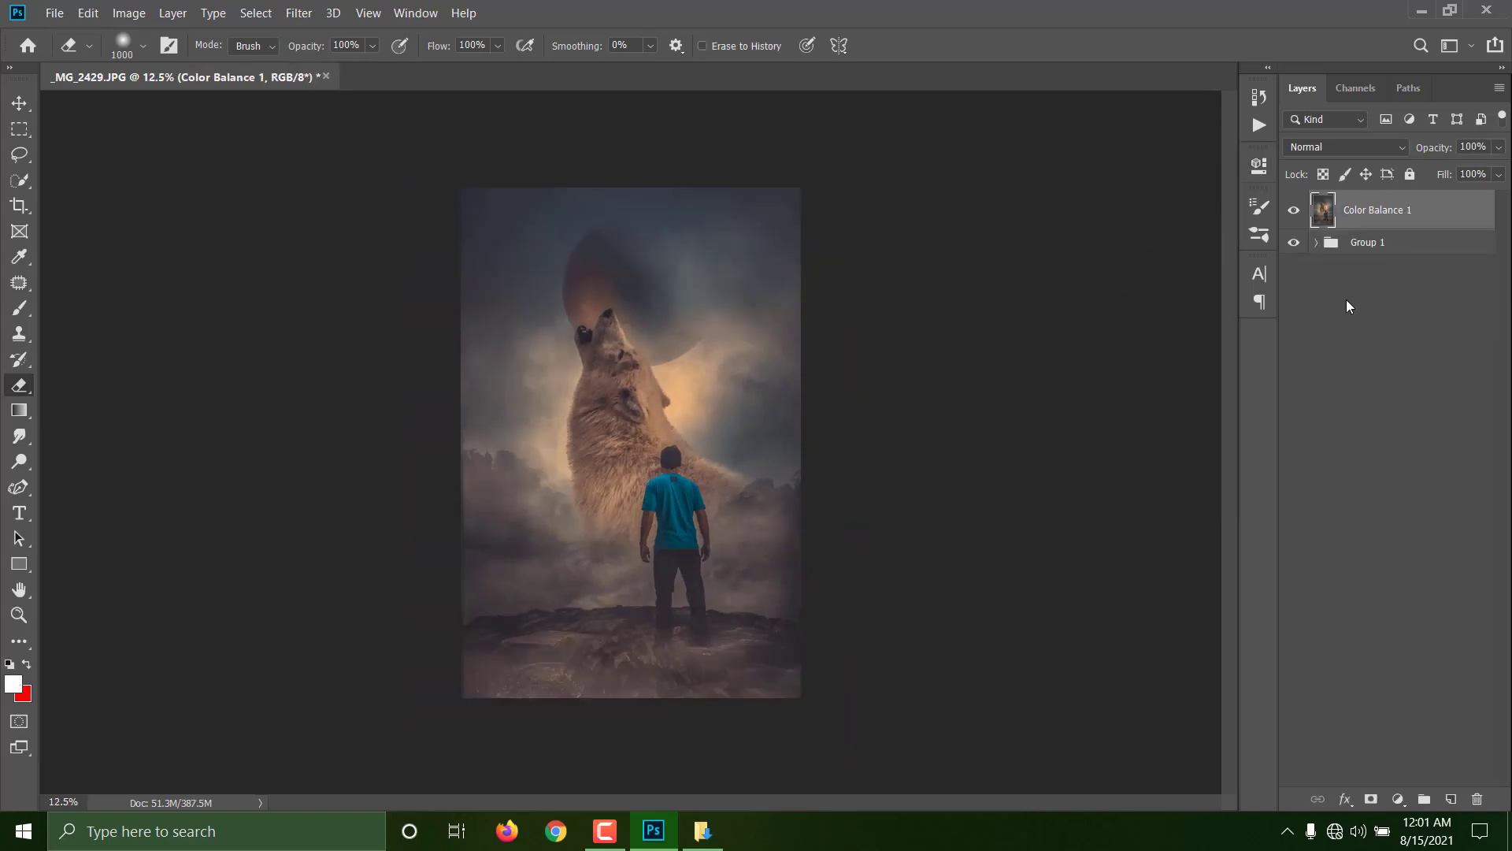
Extend the canvas relatively by 0.4 inches in both width and height, anchored at the centre.
{"action": "left_click", "coordinate": [129, 13]}
{"action": "left_click", "coordinate": [150, 168]}
{"action": "left_click", "coordinate": [754, 265]}
{"action": "type", "text": "0.4"}
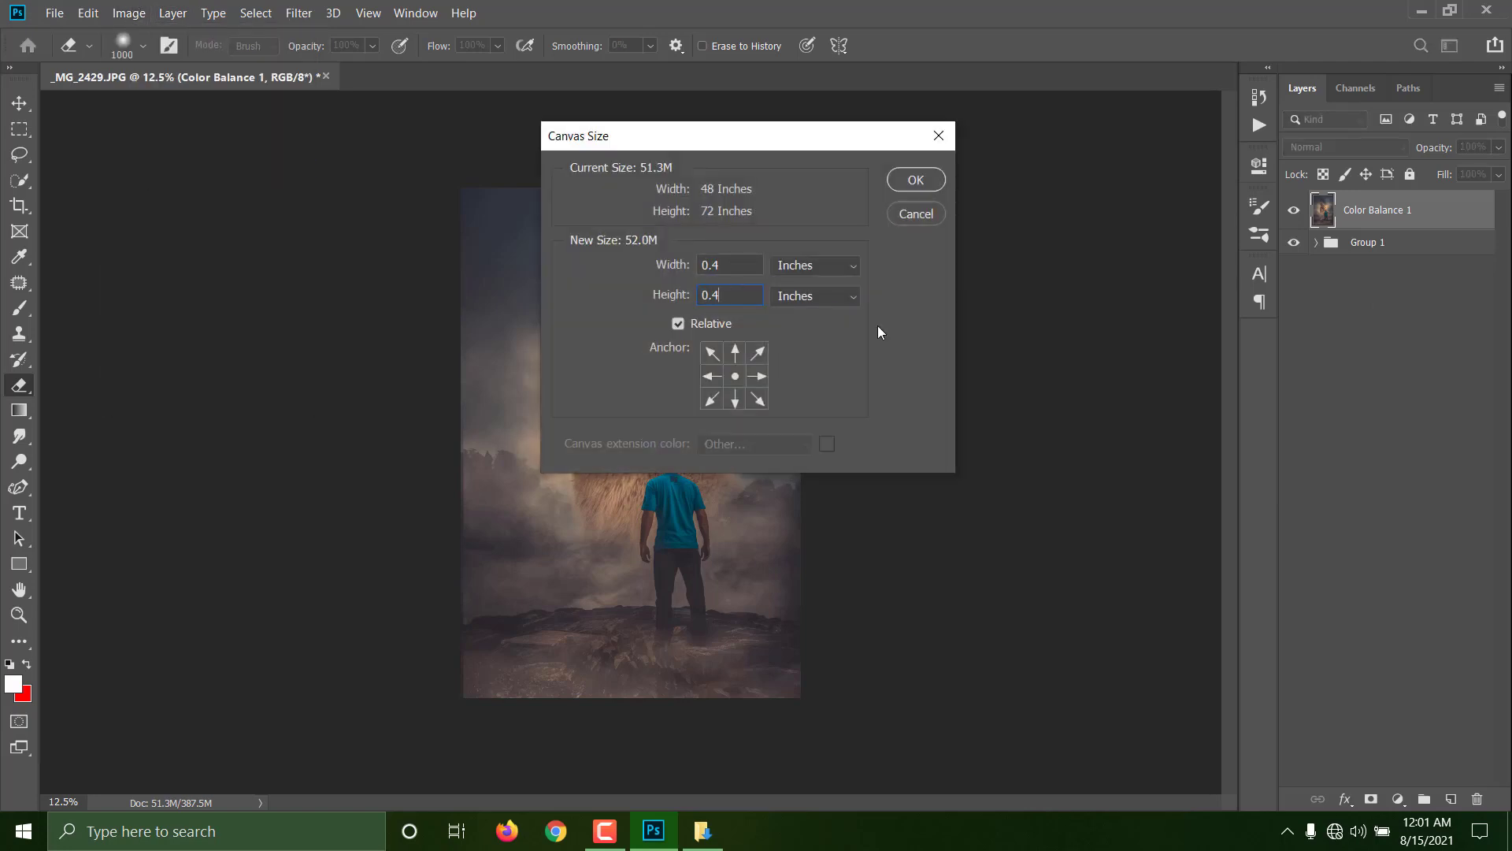
{"action": "key", "text": "Return"}
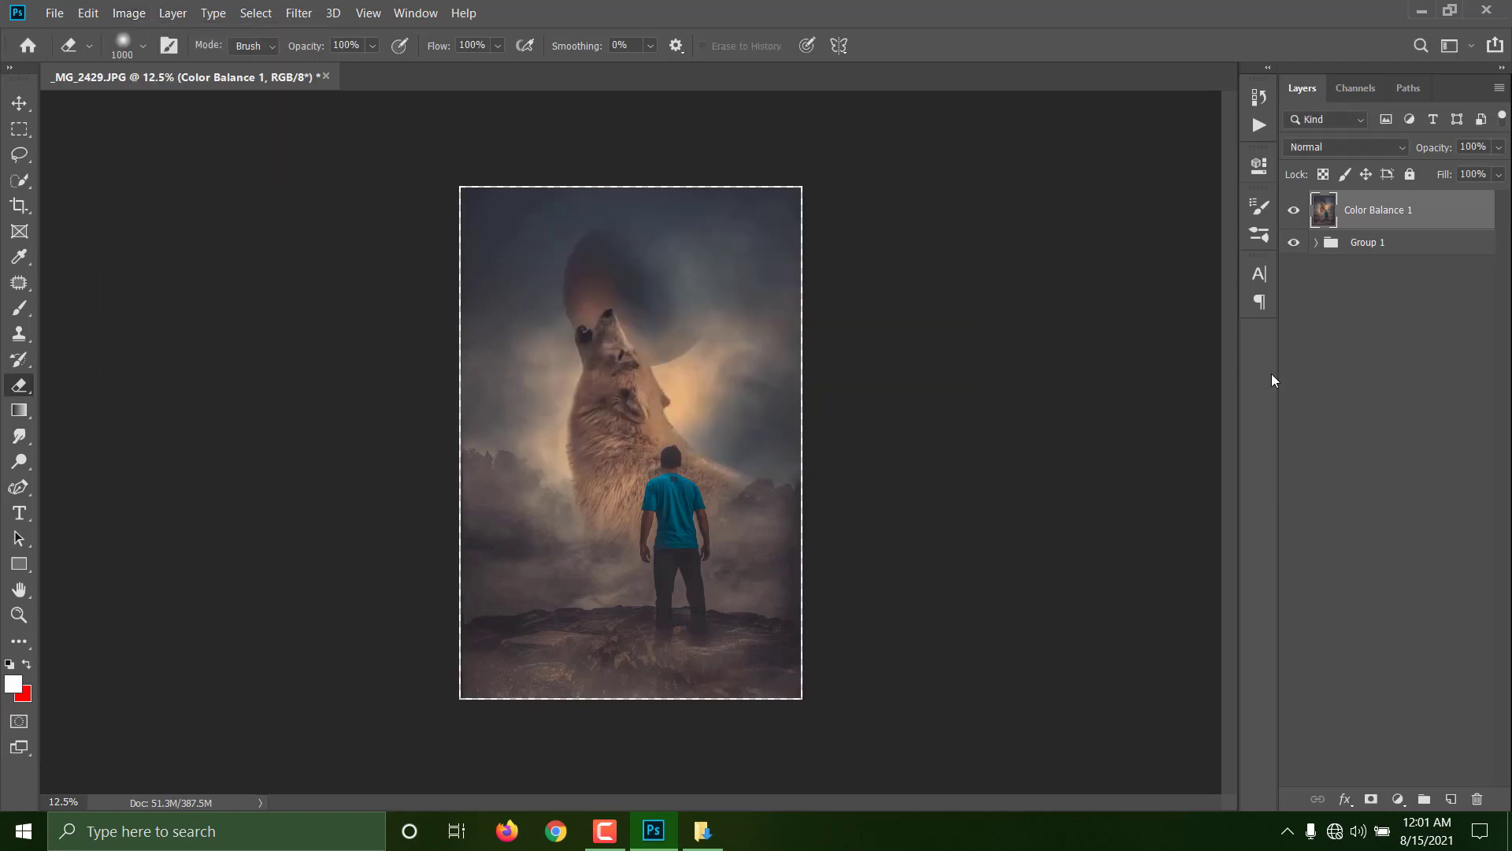
Add a white Solid Color fill layer beneath the graded image as a thin border, and merge the two.
{"action": "left_click", "coordinate": [1398, 799]}
{"action": "left_click", "coordinate": [1407, 448]}
{"action": "key", "text": "Return"}
{"action": "key", "text": "ctrl+bracketleft"}
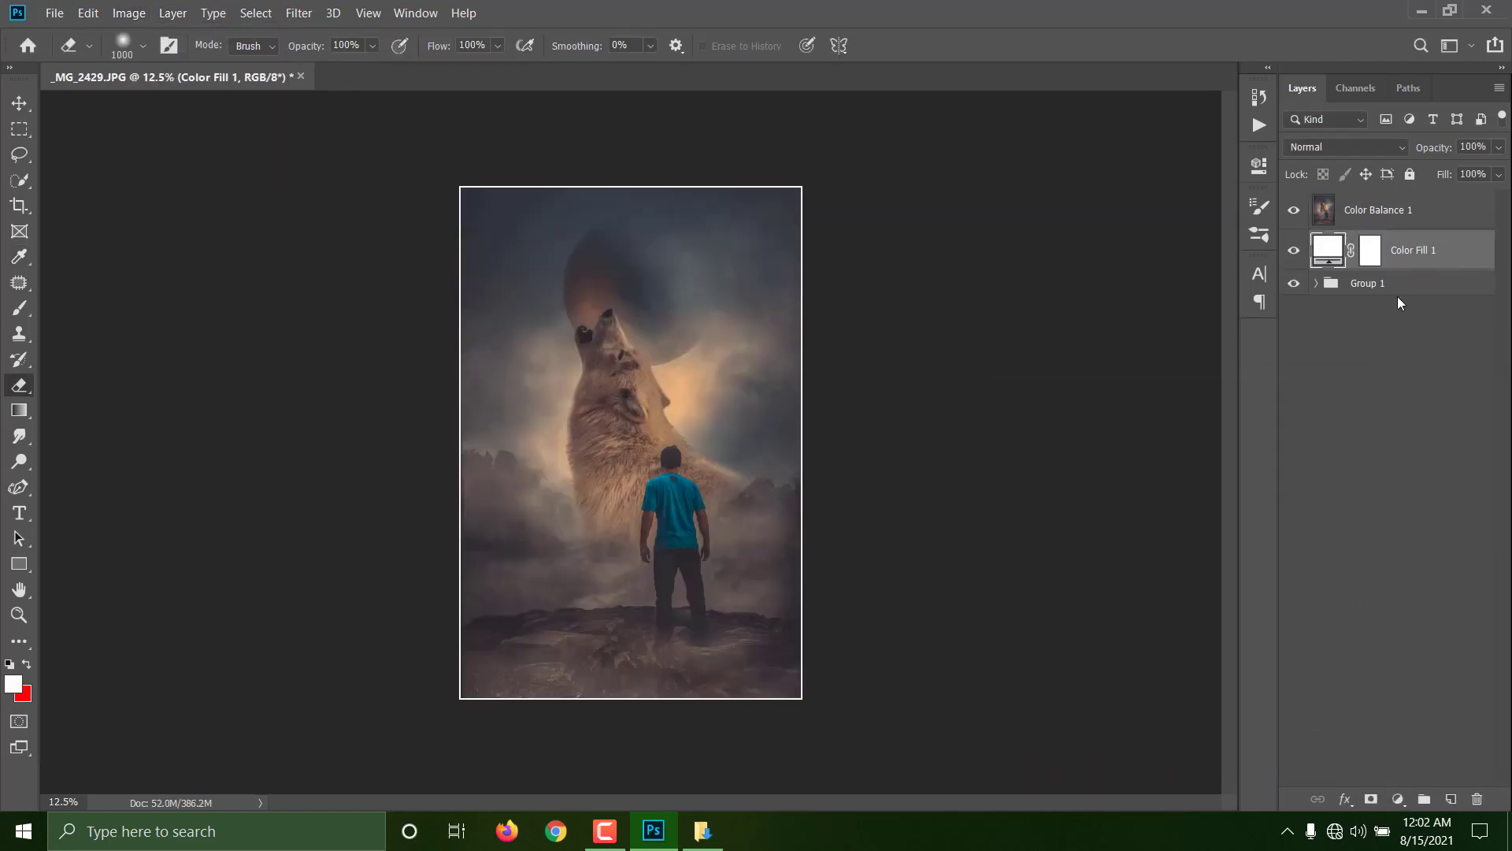
{"action": "key", "text": "Delete"}
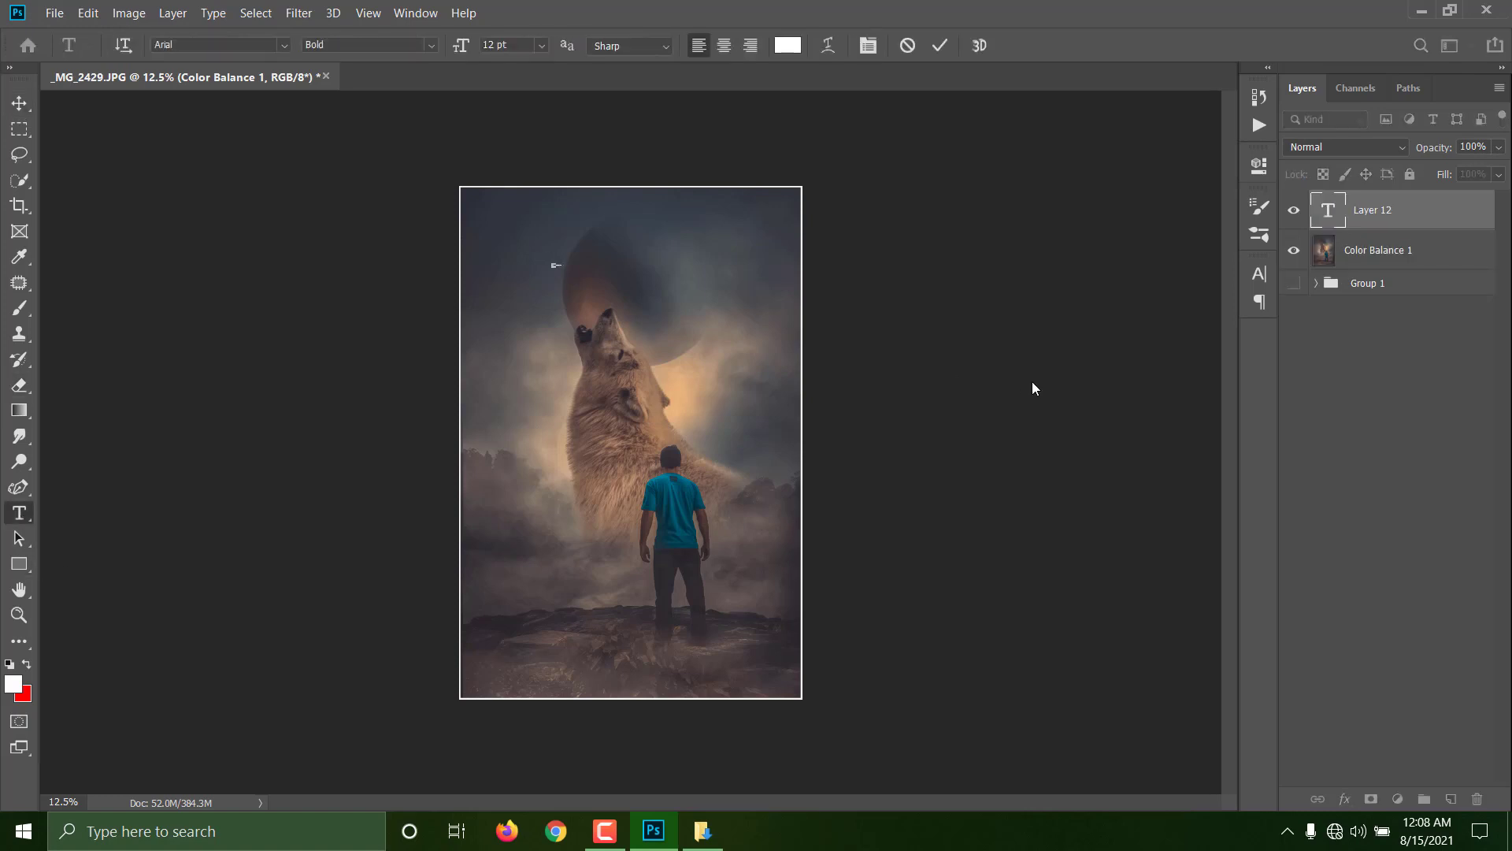
Enlarge the white THE WOLF title to about 426 pt and centre it near the top of the poster.
{"action": "left_click", "coordinate": [945, 41]}
{"action": "key", "text": "ctrl+t"}
{"action": "left_click_drag", "start_coordinate": [561, 268], "coordinate": [687, 241]}
{"action": "left_click", "coordinate": [945, 45]}
{"action": "key", "text": "ctrl+t"}
{"action": "left_click", "coordinate": [945, 45]}
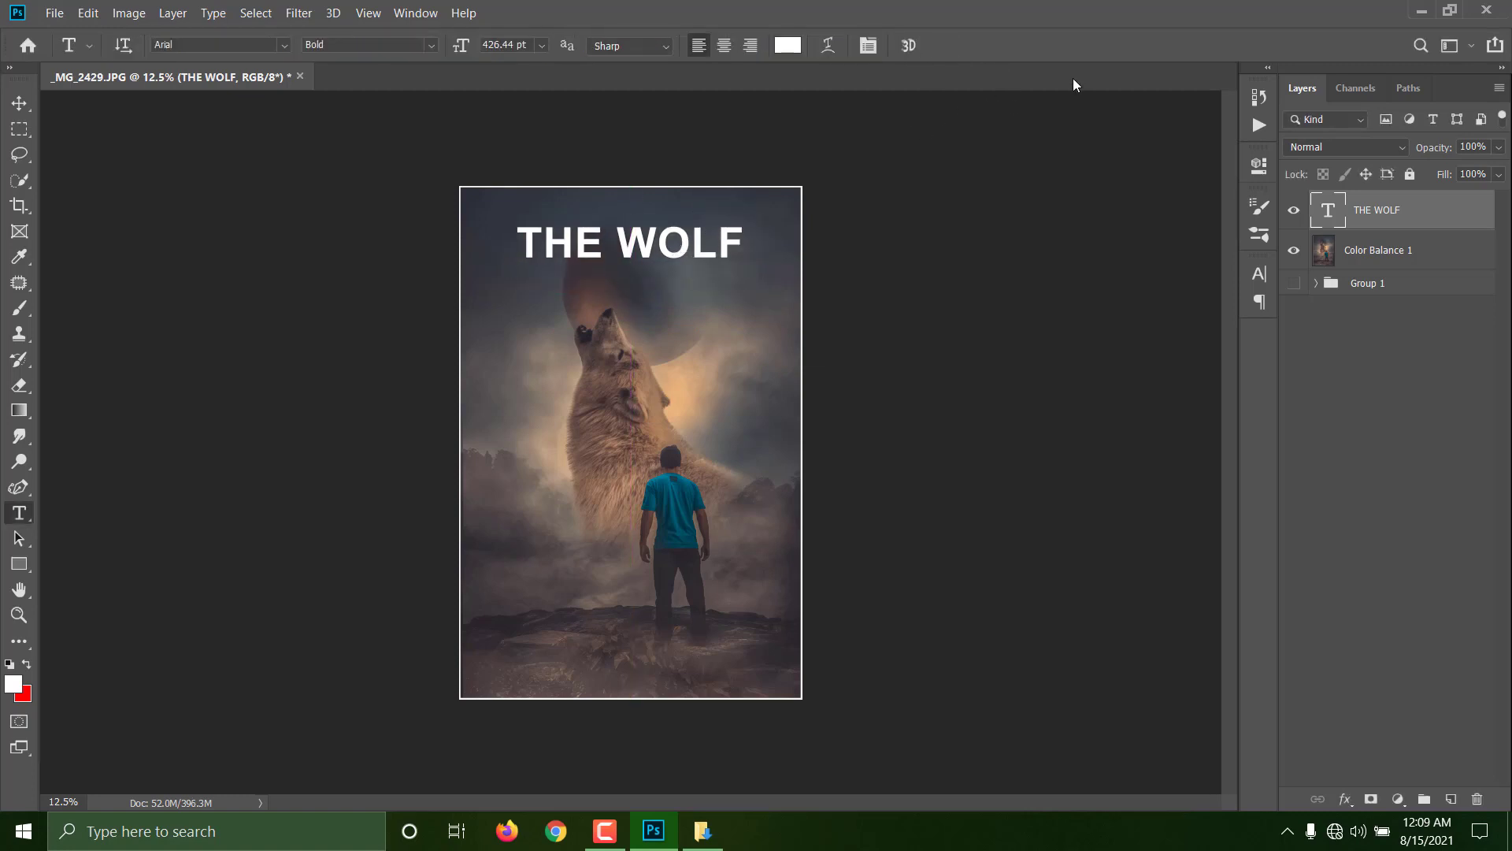
Add a Gradient Overlay layer style to the THE WOLF title and set its opacity to 56%.
{"action": "right_click", "coordinate": [1424, 213]}
{"action": "left_click", "coordinate": [1232, 28]}
{"action": "left_click", "coordinate": [795, 462]}
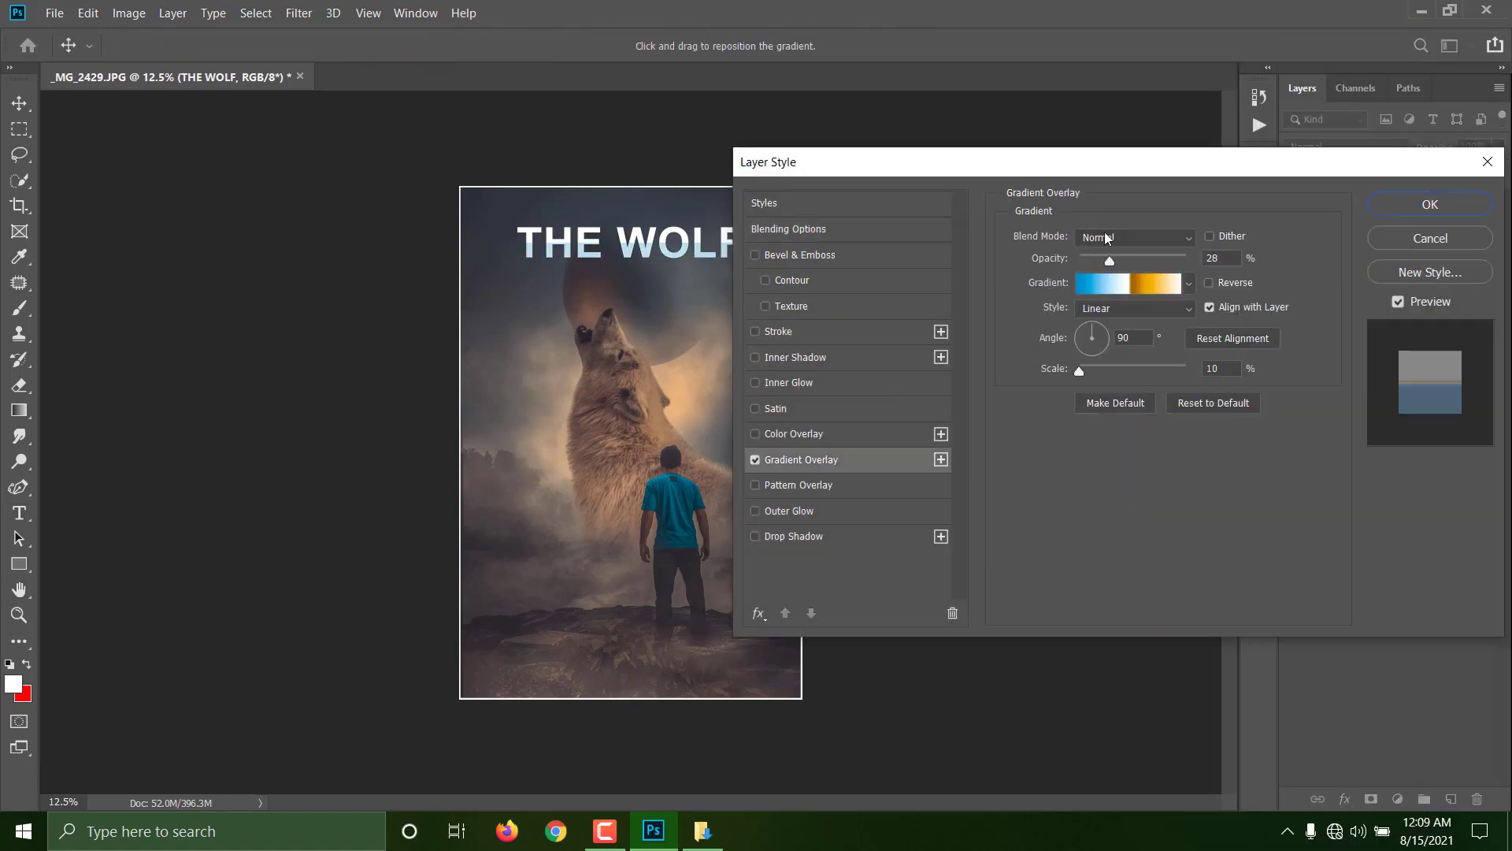
{"action": "left_click_drag", "start_coordinate": [827, 152], "coordinate": [984, 164]}
{"action": "left_click_drag", "start_coordinate": [1270, 263], "coordinate": [1299, 263]}
Change the blue starting stop of the Chrome overlay gradient to red (cc2929) and accept the edited gradient.
{"action": "left_click", "coordinate": [1292, 285]}
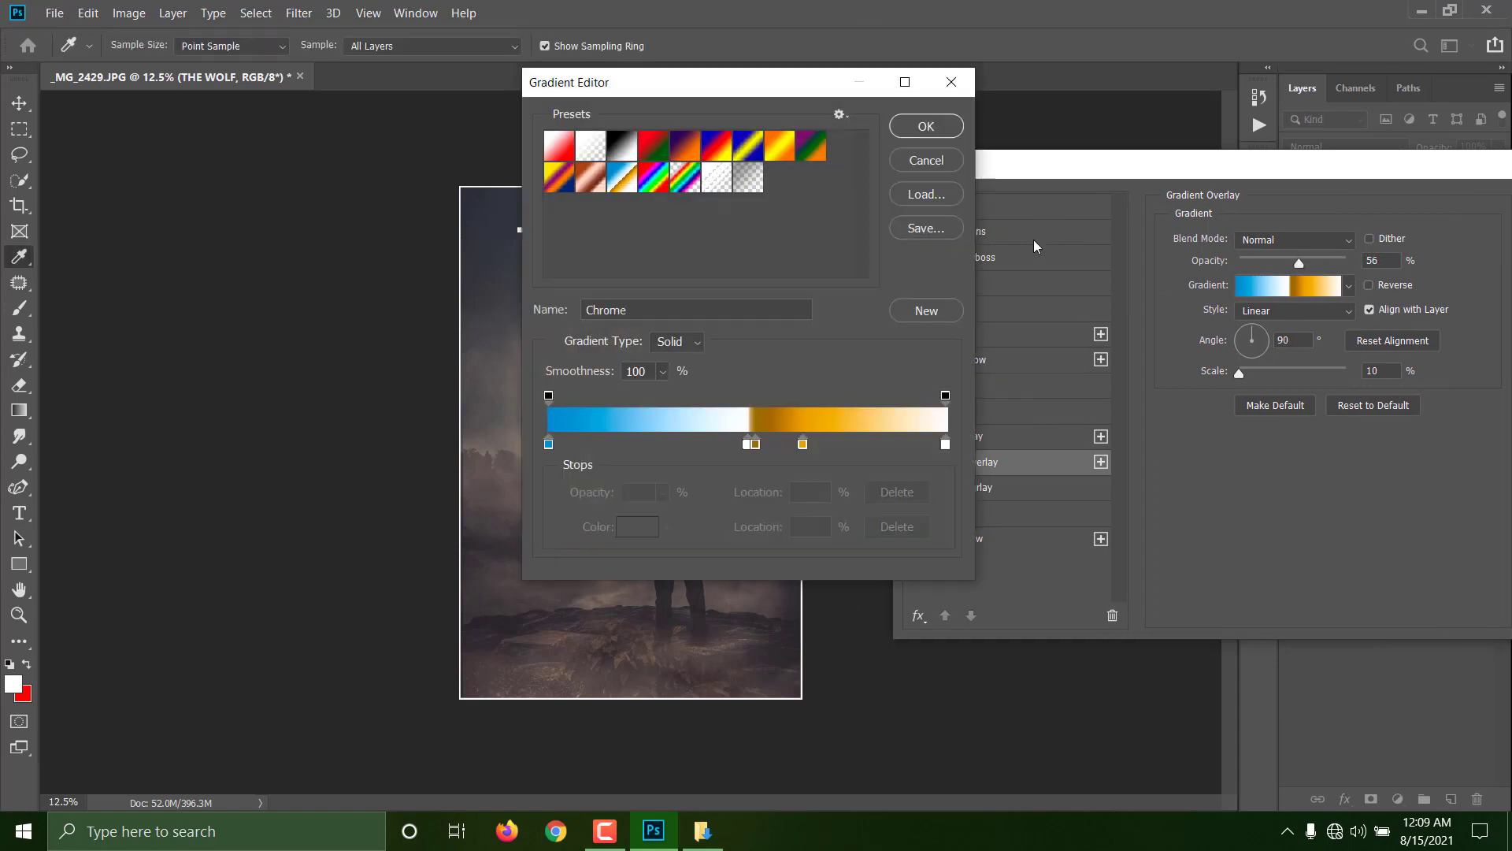
{"action": "left_click_drag", "start_coordinate": [670, 75], "coordinate": [1063, 98]}
{"action": "left_click_drag", "start_coordinate": [1142, 459], "coordinate": [1304, 459]}
{"action": "key", "text": "ctrl+z"}
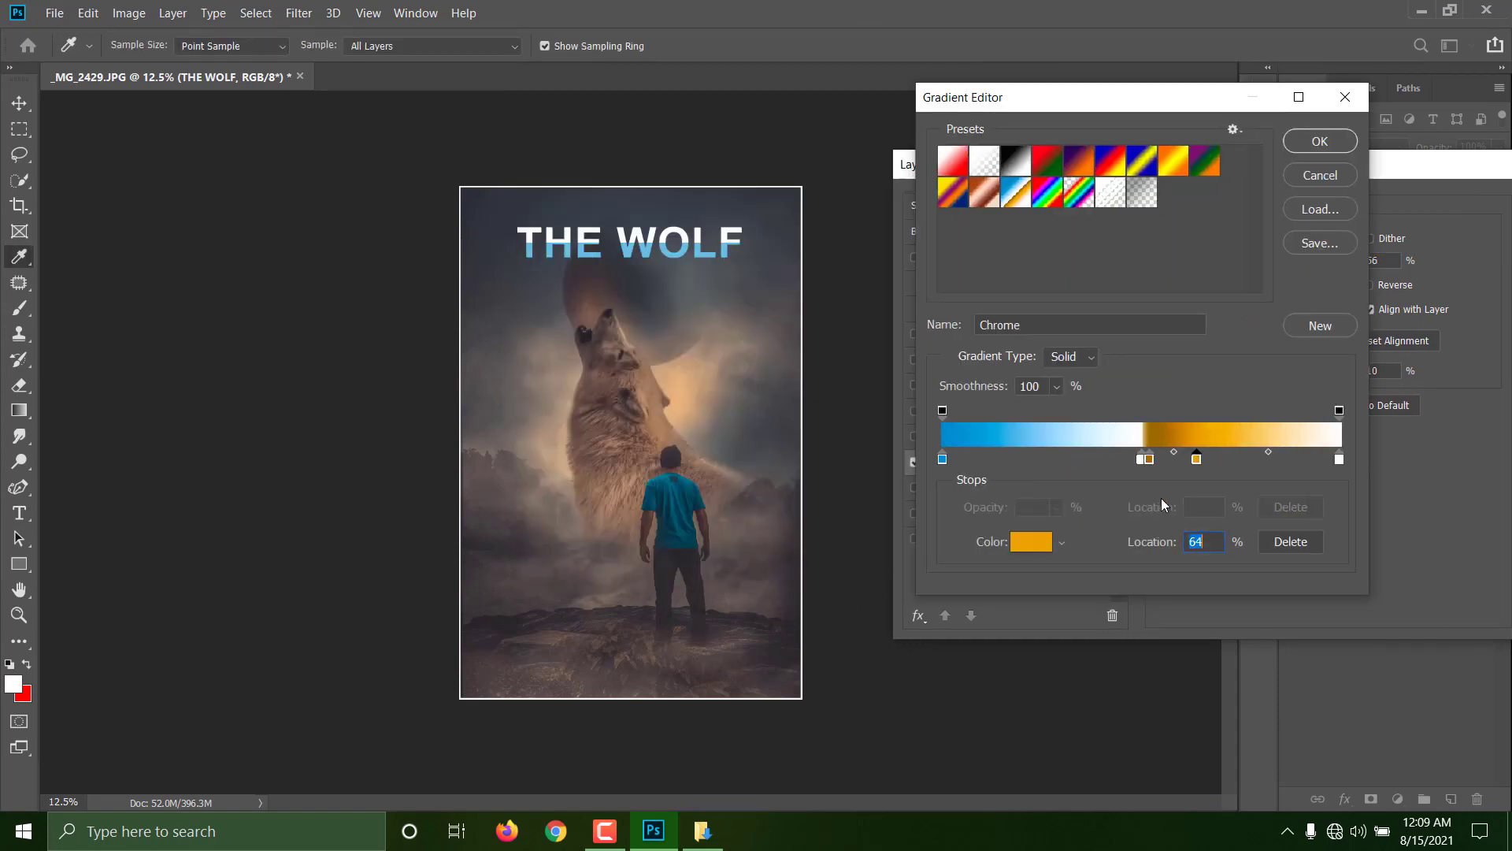
{"action": "left_click", "coordinate": [943, 461]}
{"action": "double_click", "coordinate": [943, 460]}
{"action": "key", "text": "ctrl+v"}
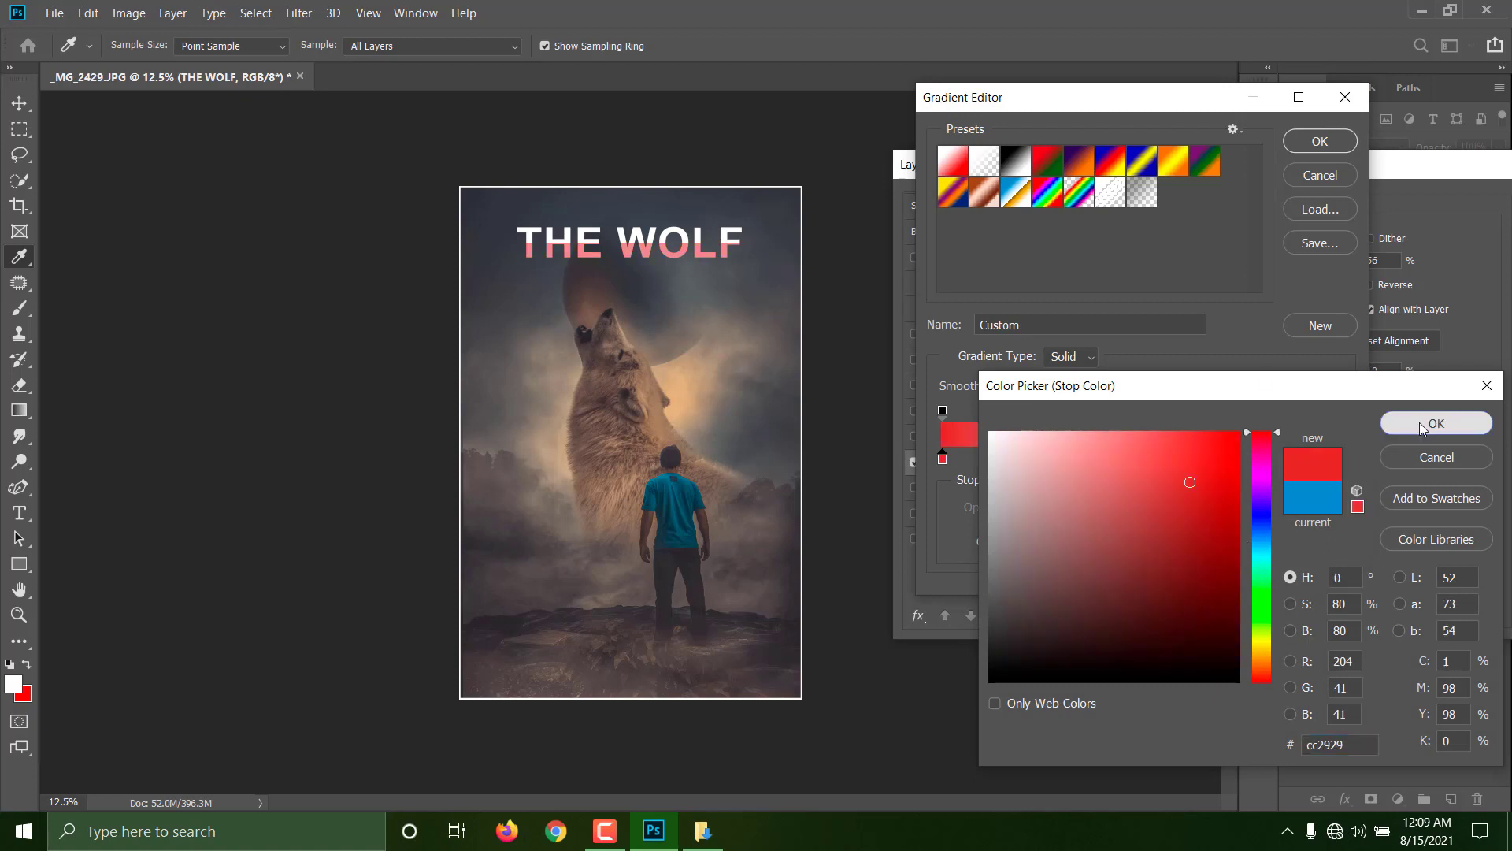
{"action": "left_click", "coordinate": [1419, 423]}
{"action": "left_click", "coordinate": [1331, 144]}
Add a Pattern Overlay at 54% opacity to the title, try several patterns, and apply the horizontal-stripe one.
{"action": "left_click_drag", "start_coordinate": [1300, 158], "coordinate": [1276, 167]}
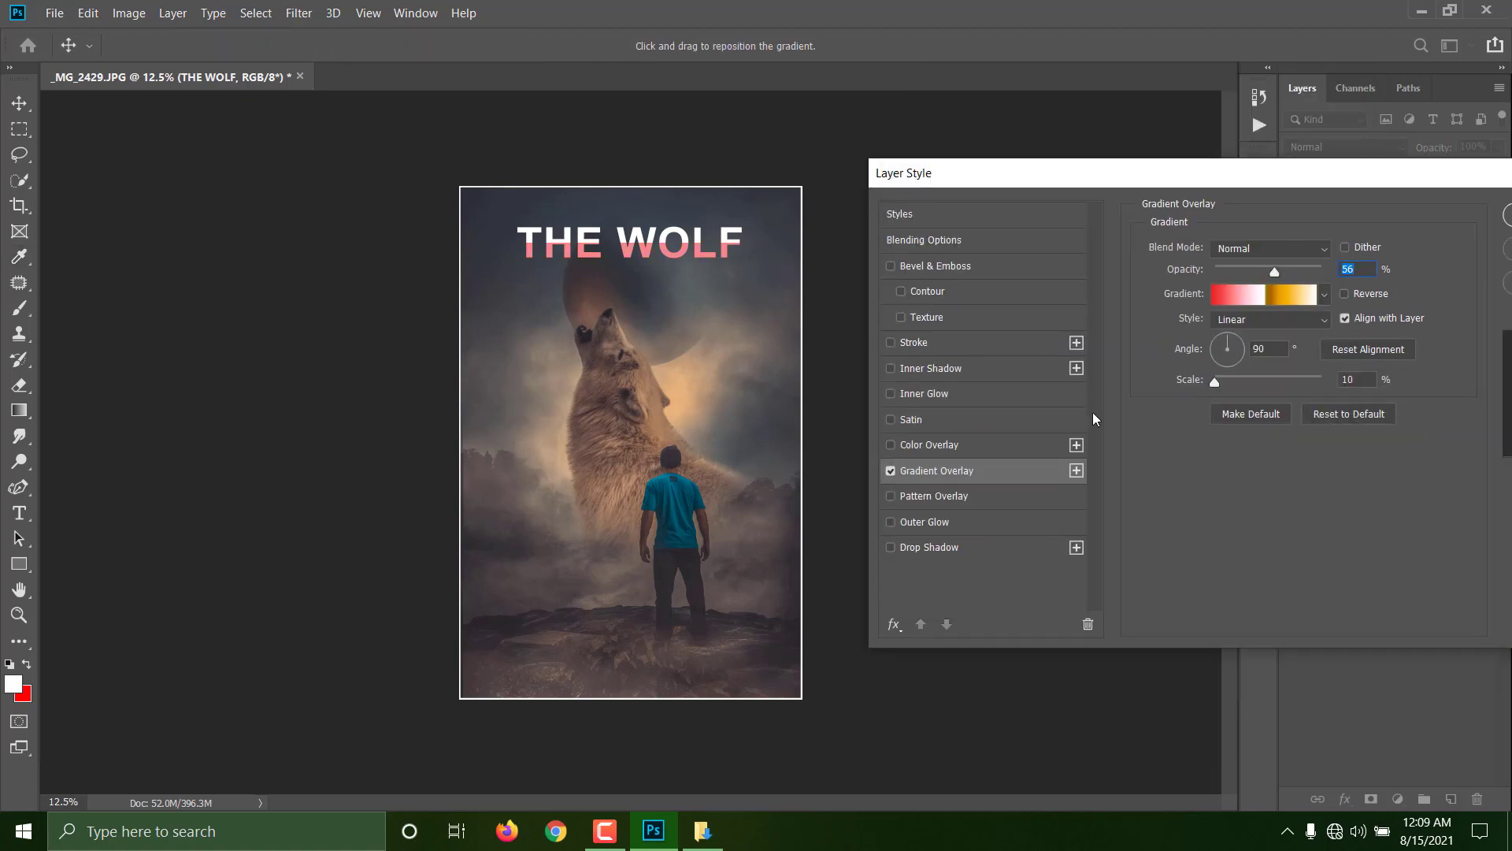
{"action": "left_click", "coordinate": [951, 497]}
{"action": "left_click_drag", "start_coordinate": [1225, 273], "coordinate": [1292, 275]}
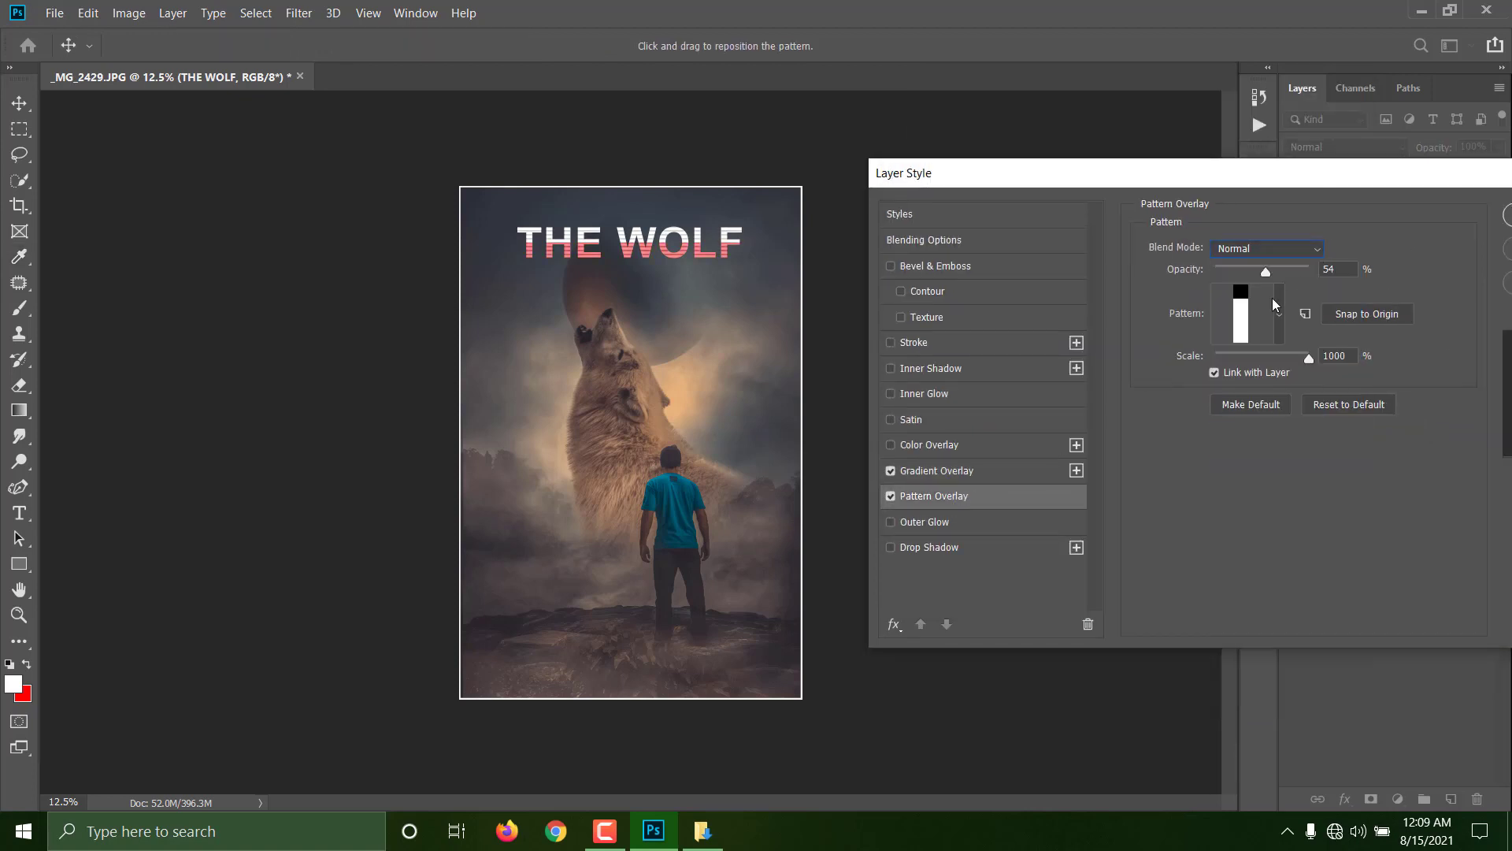
{"action": "left_click", "coordinate": [1279, 315]}
{"action": "left_click", "coordinate": [1272, 373]}
{"action": "left_click", "coordinate": [1303, 373]}
{"action": "left_click", "coordinate": [1202, 375]}
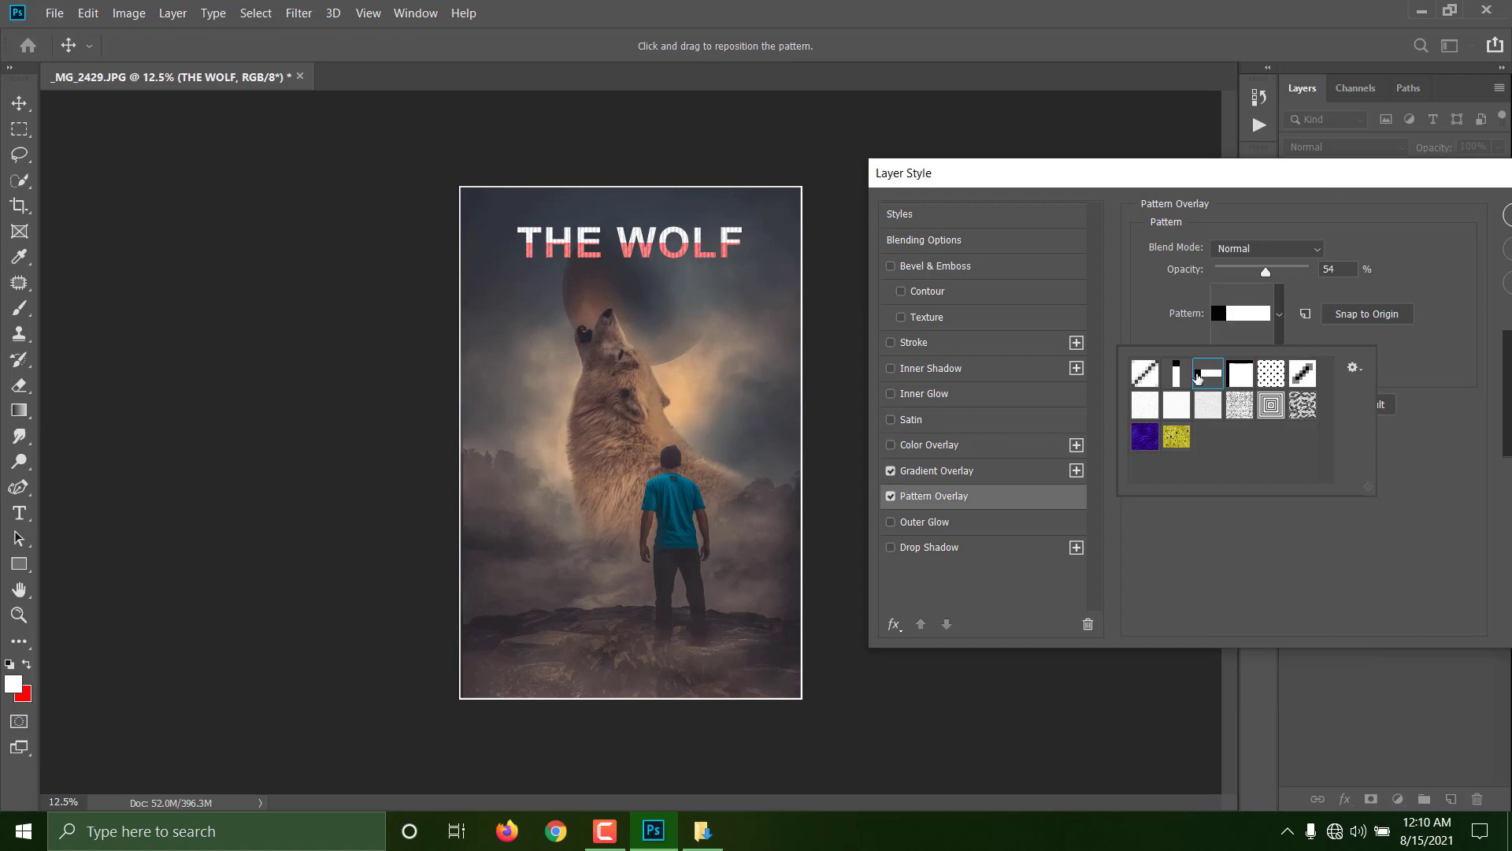
{"action": "left_click", "coordinate": [1152, 375]}
{"action": "left_click", "coordinate": [1172, 374]}
{"action": "left_click", "coordinate": [1506, 214]}
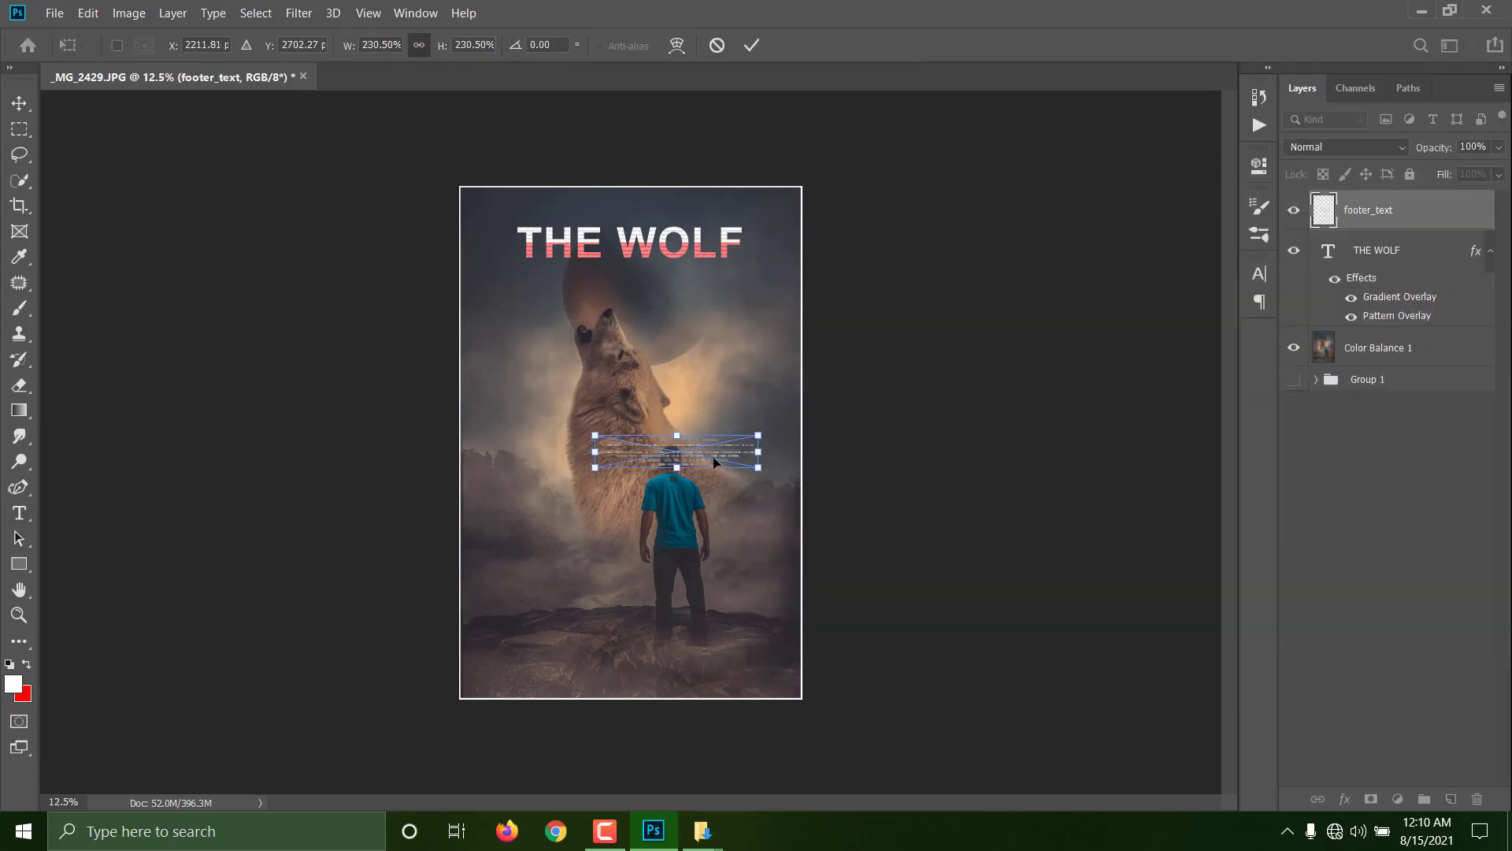
Enlarge the placed footer_text credits block and centre it along the bottom edge of the poster.
{"action": "left_click_drag", "start_coordinate": [663, 460], "coordinate": [777, 620]}
{"action": "key", "text": "Return"}
{"action": "key", "text": "ctrl+t"}
{"action": "left_click_drag", "start_coordinate": [745, 631], "coordinate": [670, 673]}
{"action": "key", "text": "Return"}
{"action": "right_click", "coordinate": [1402, 211]}
{"action": "left_click", "coordinate": [1182, 374]}
{"action": "key", "text": "ctrl+t"}
{"action": "left_click", "coordinate": [945, 45]}
{"action": "key", "text": "t"}
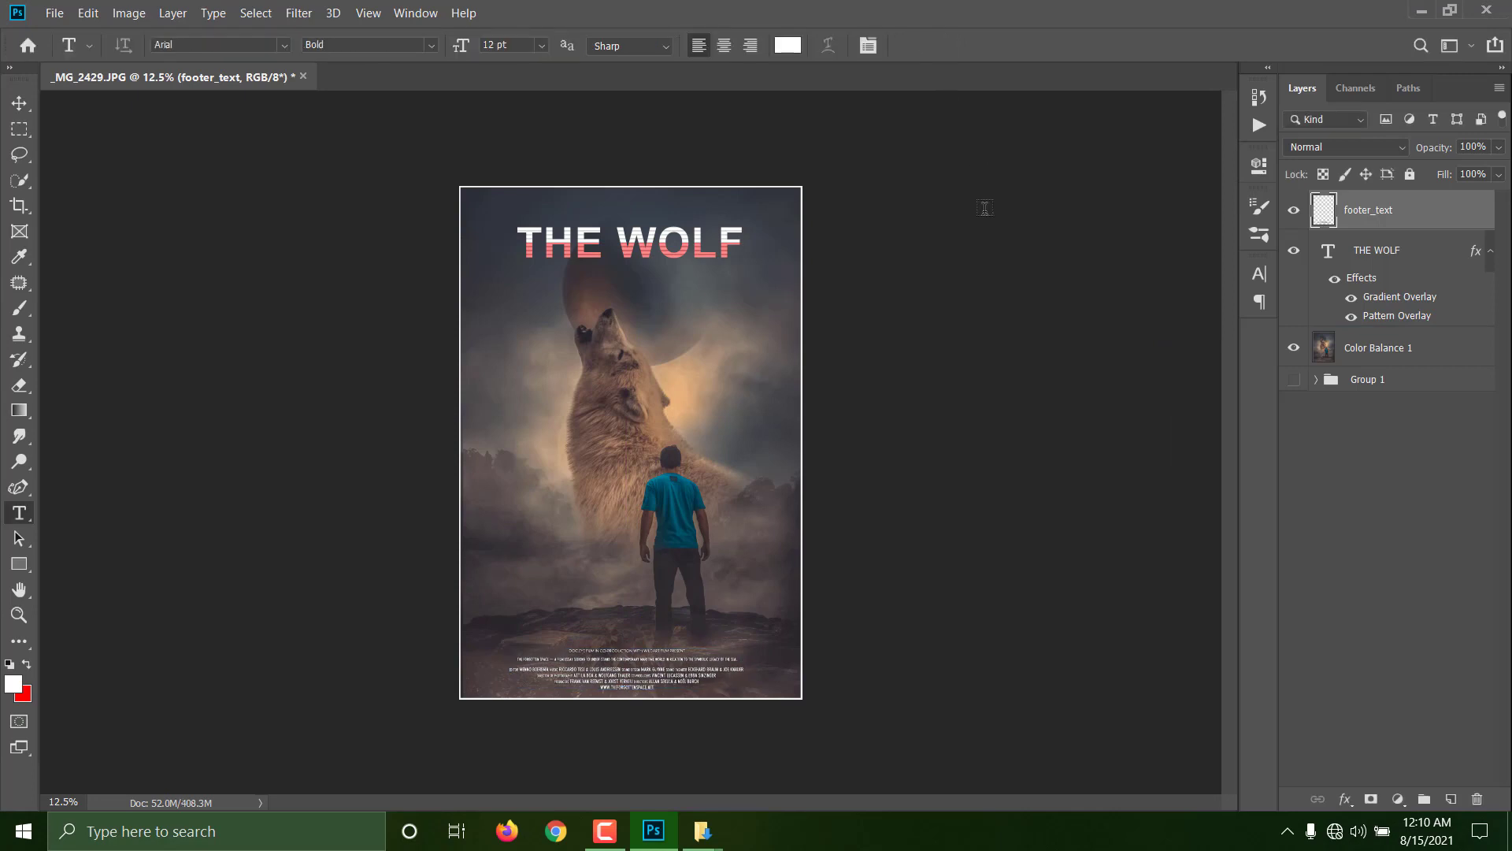
Move the footer_text credits block directly beneath the THE WOLF title, scale it down and centre it there.
{"action": "key", "text": "ctrl+minus"}
{"action": "key", "text": "ctrl+plus"}
{"action": "key", "text": "ctrl+t"}
{"action": "left_click_drag", "start_coordinate": [664, 671], "coordinate": [682, 298]}
{"action": "key", "text": "Return"}
{"action": "key", "text": "ctrl+t"}
{"action": "left_click_drag", "start_coordinate": [611, 280], "coordinate": [643, 283]}
{"action": "left_click", "coordinate": [949, 46]}
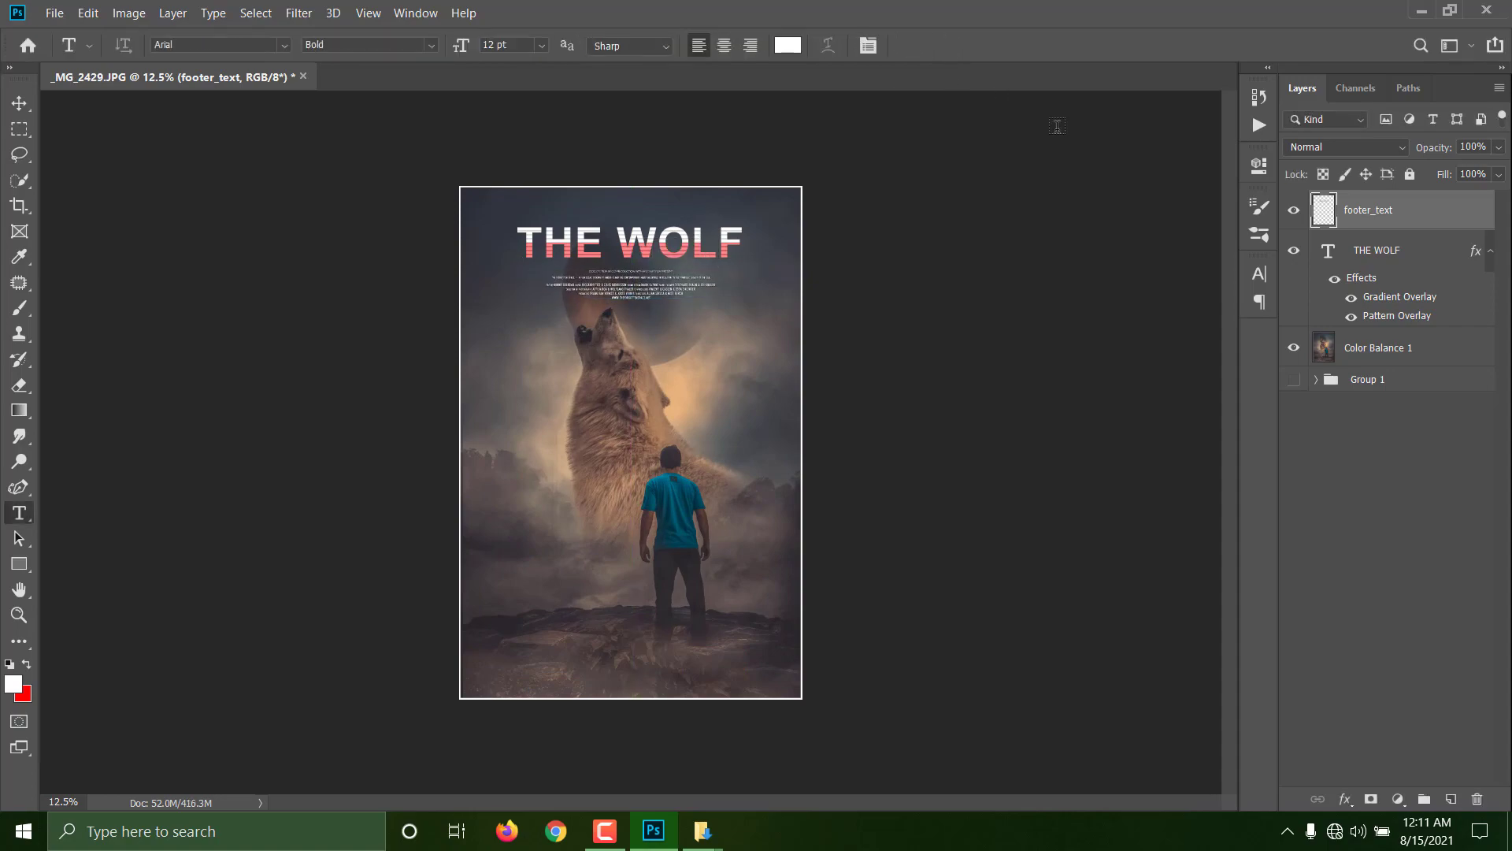